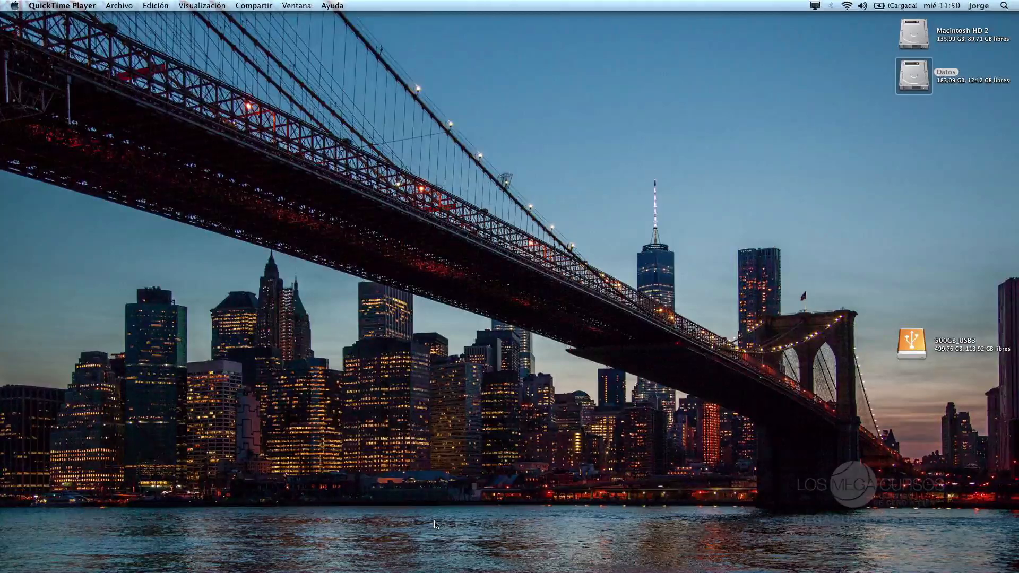
Step: Switch to Adobe Premiere Pro and move its welcome window closer to the middle of the desktop
mouse_move(431, 571)
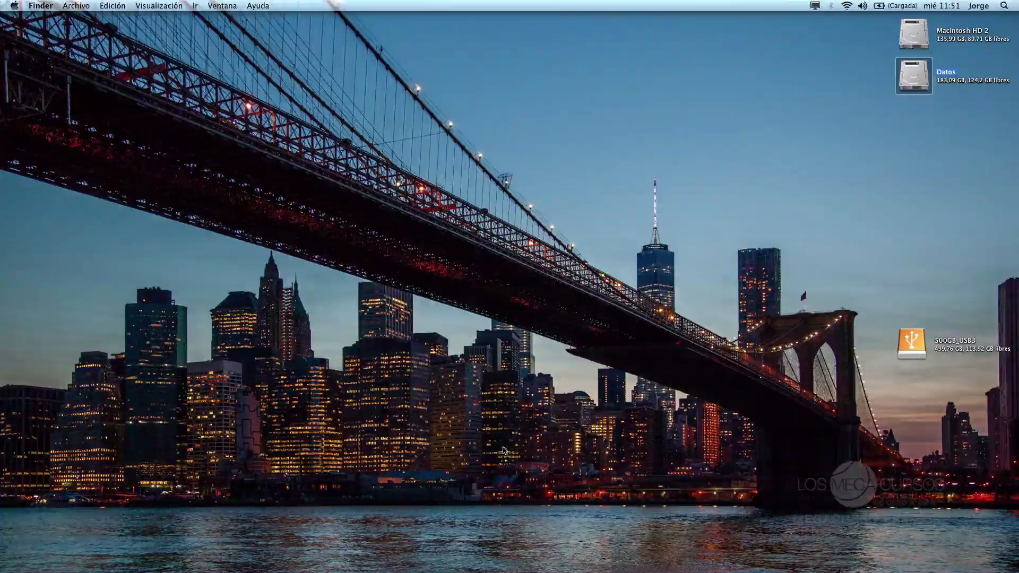
mouse_move(590, 570)
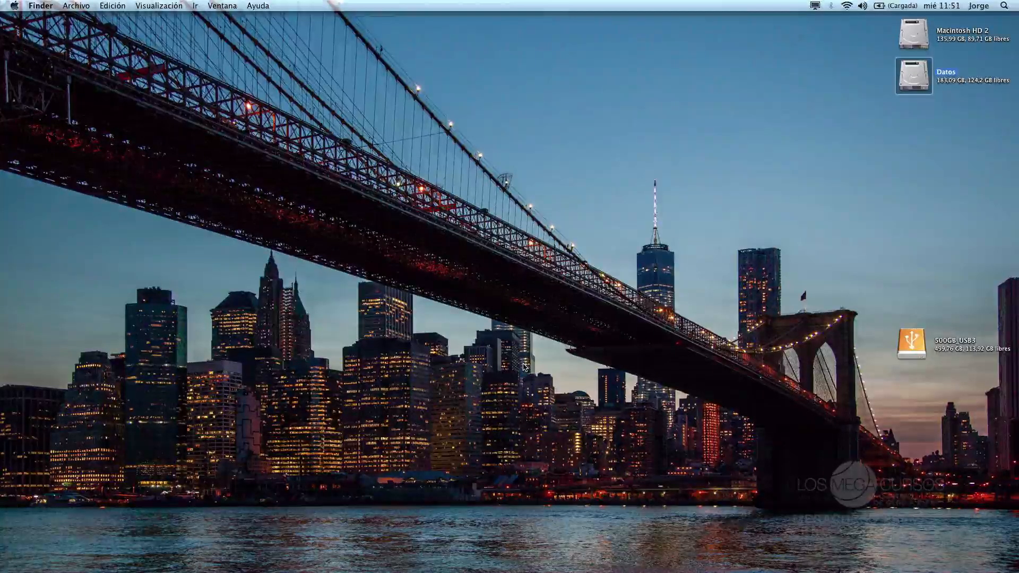
right_click(525, 366)
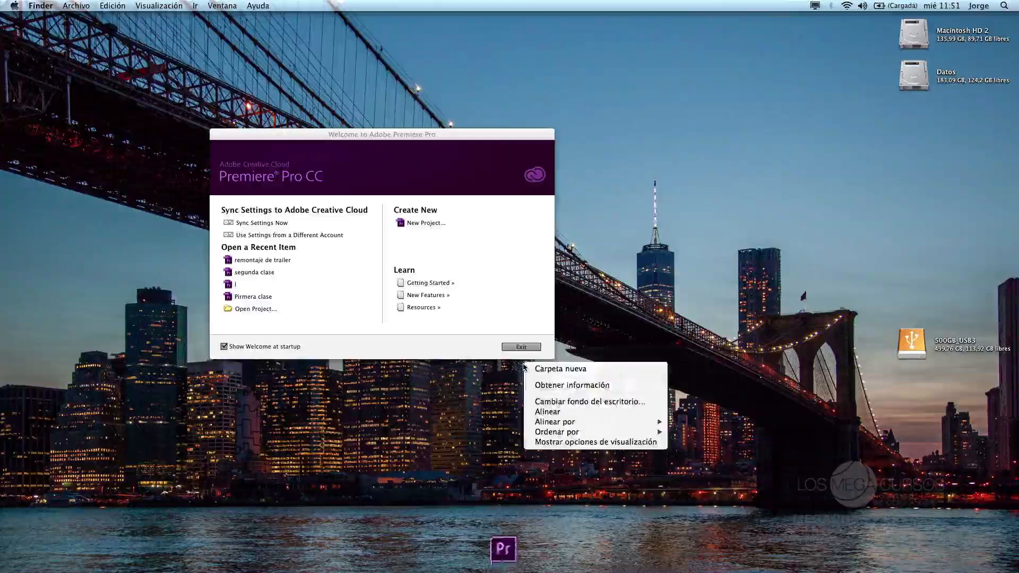
click(336, 280)
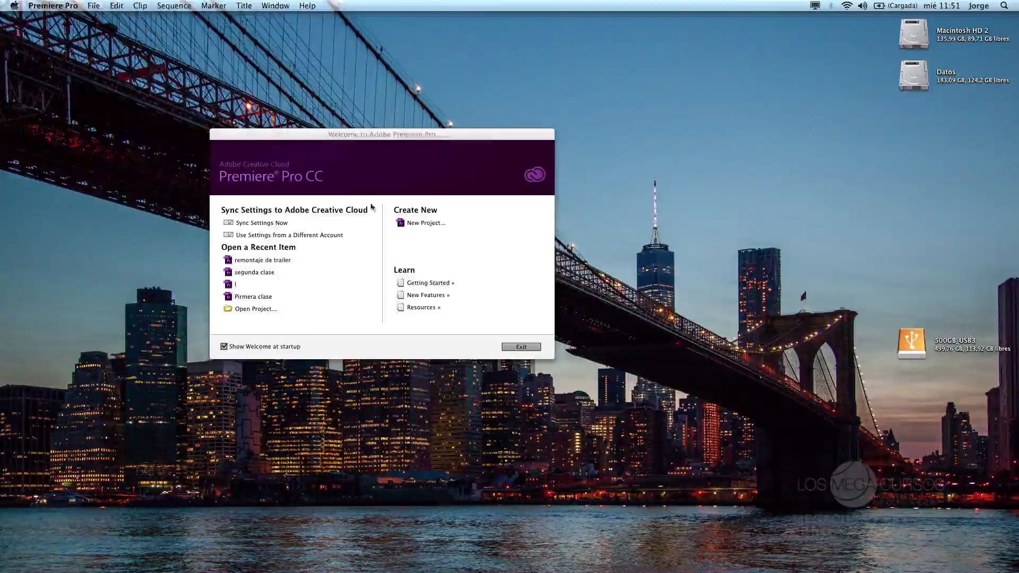
drag(346, 139, 404, 152)
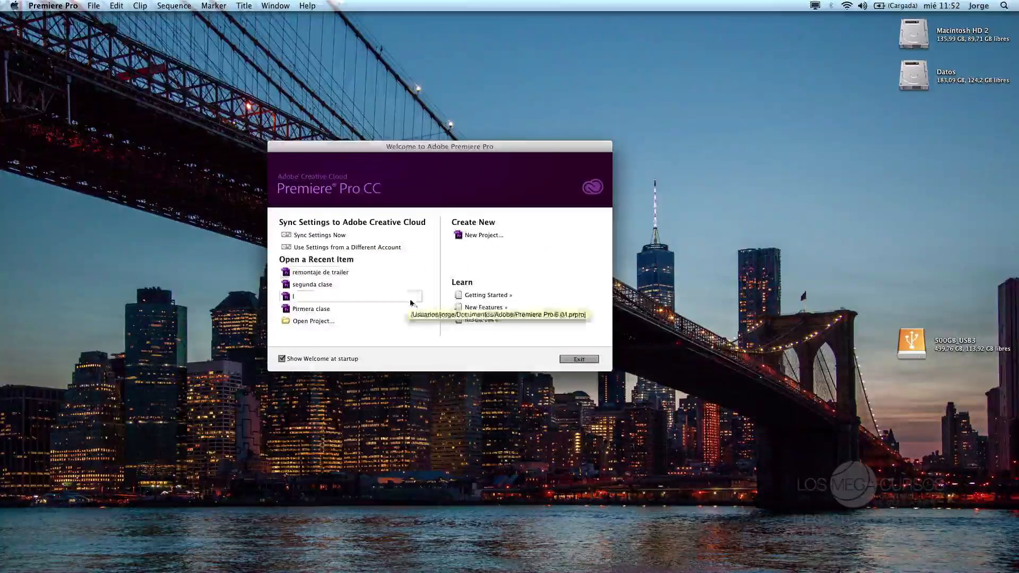
Step: Open the existing project interfaze_1.prproj from the proyectos ppro folder, enlarging the file browser to show the full list
click(327, 322)
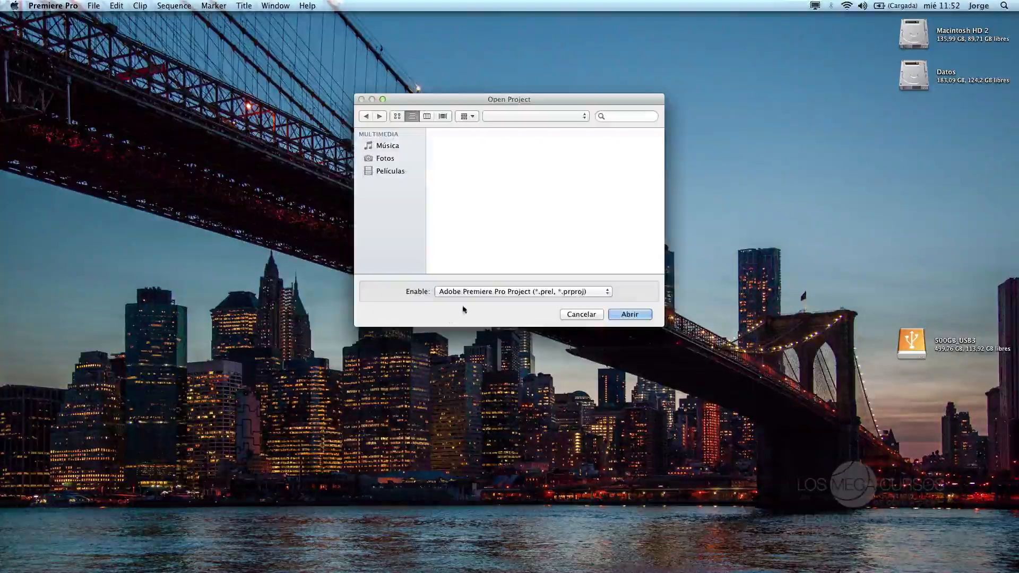
drag(513, 106, 478, 116)
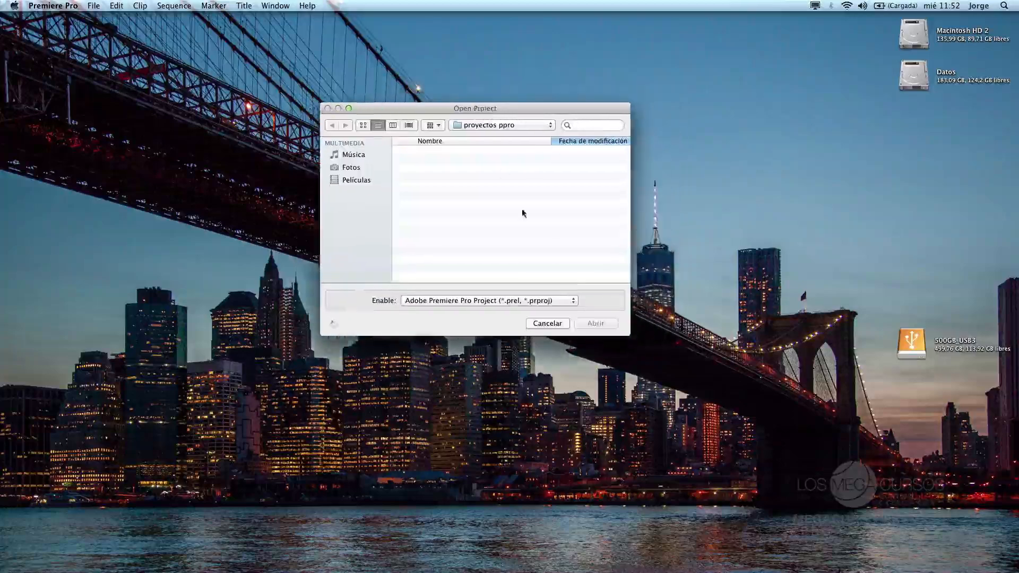
drag(645, 350, 727, 445)
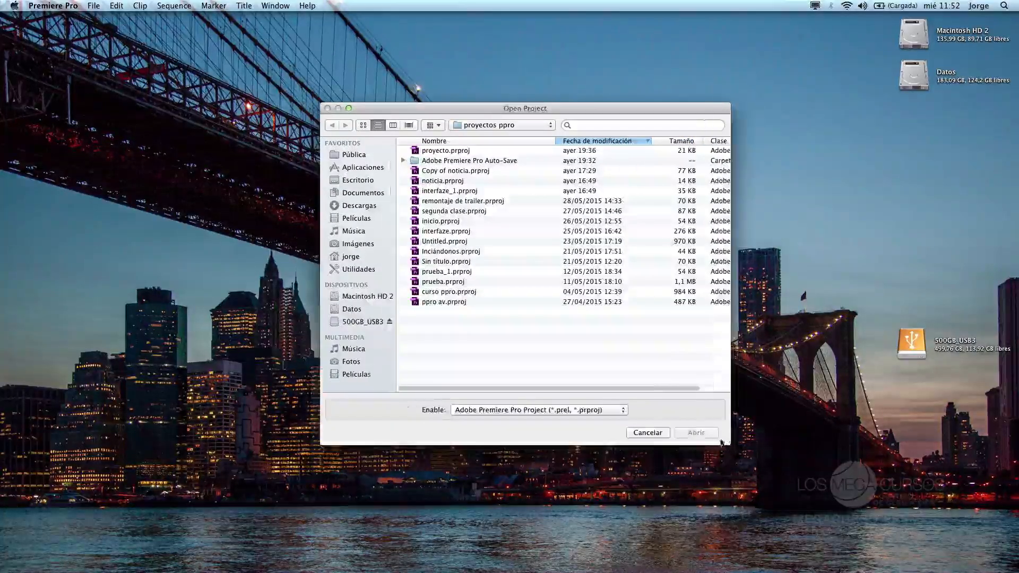
click(449, 189)
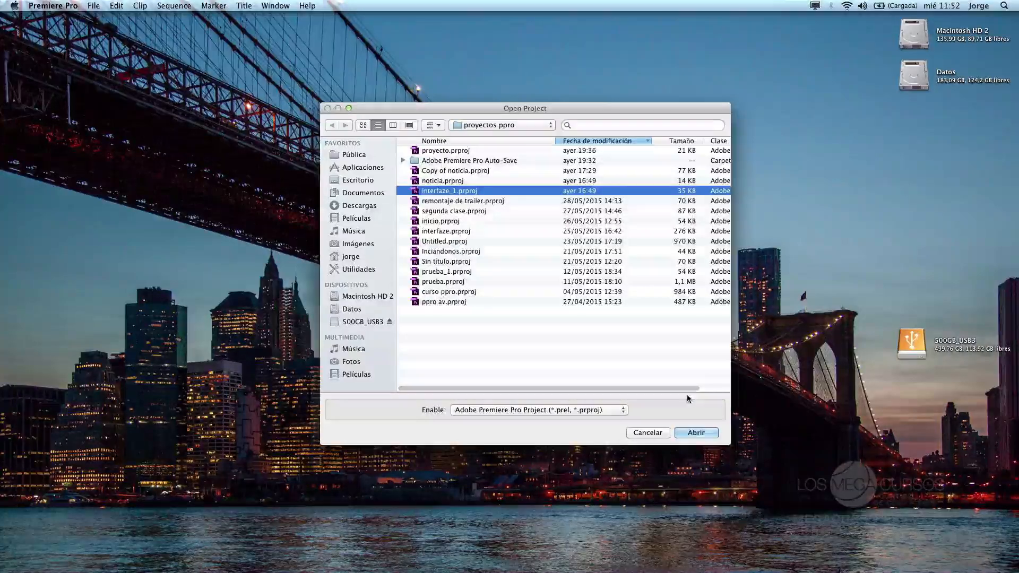
click(696, 434)
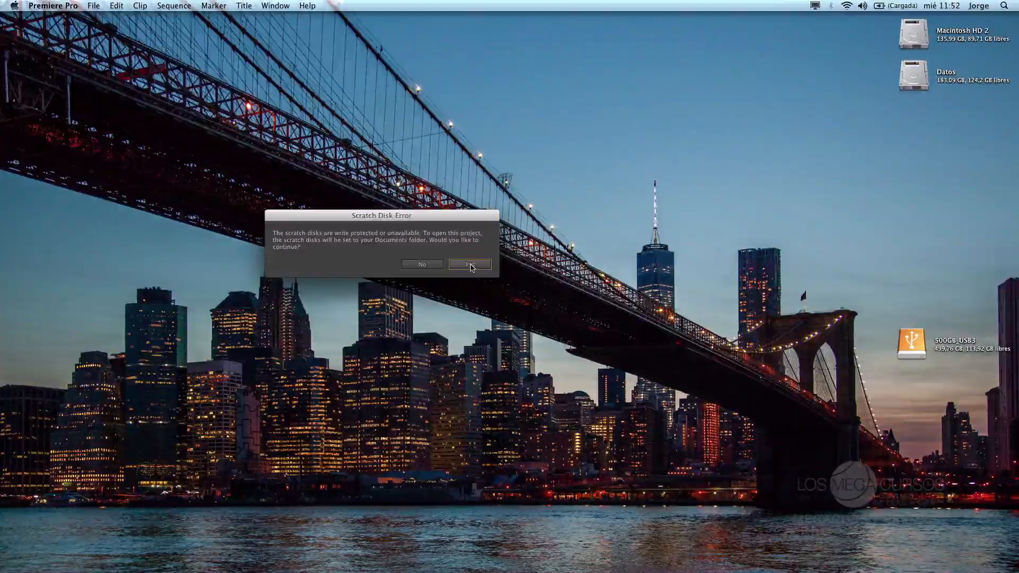
Step: Accept resetting the scratch disks to the Documents folder and load the project with all missing clips offline
drag(388, 218, 510, 256)
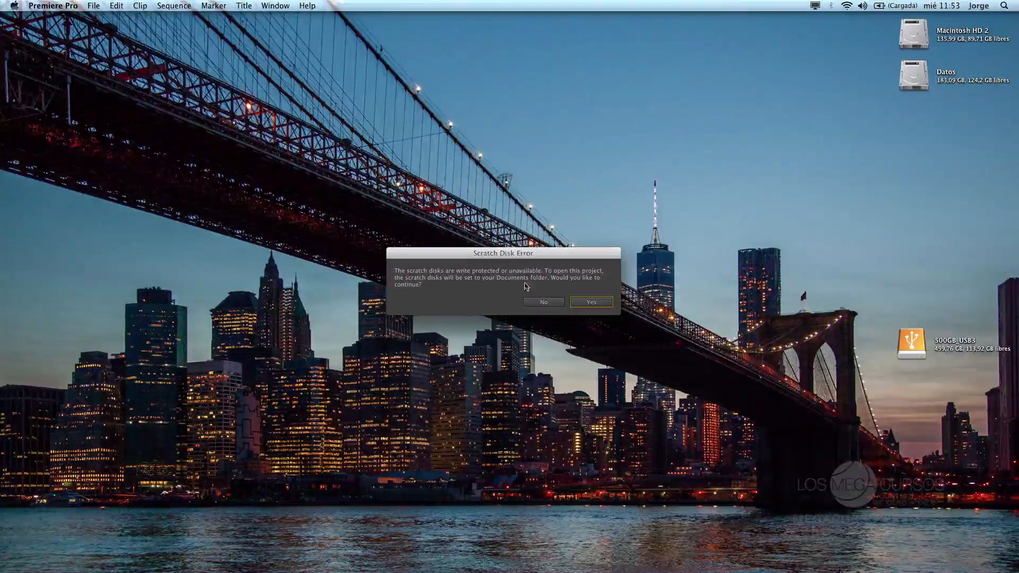
click(590, 301)
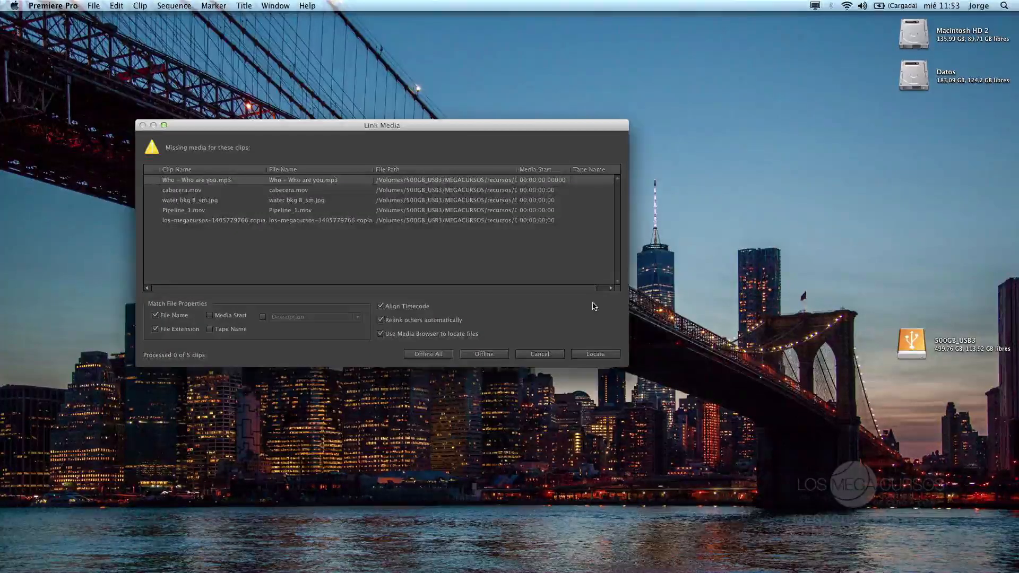
drag(290, 128, 440, 155)
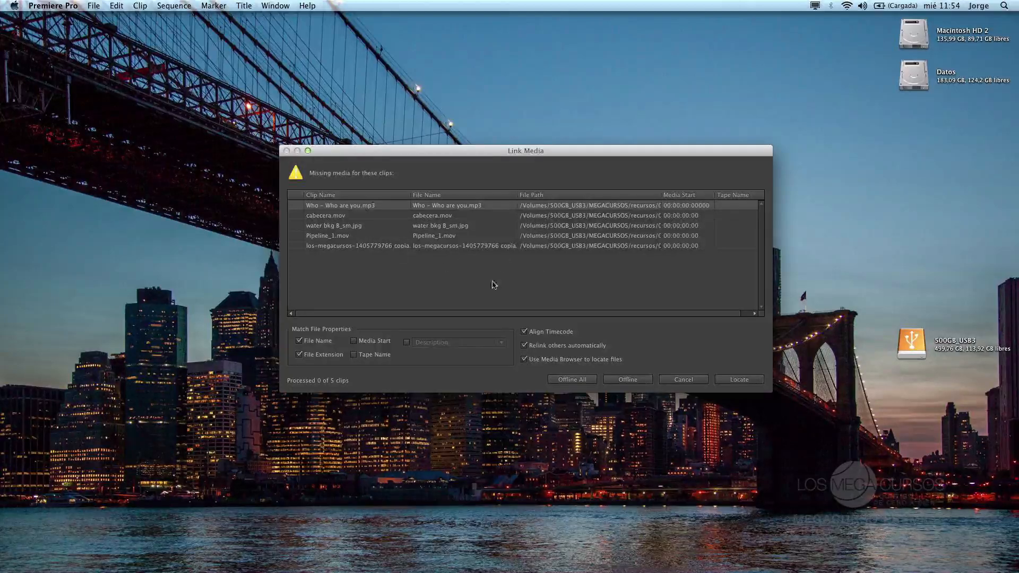
drag(533, 153, 526, 157)
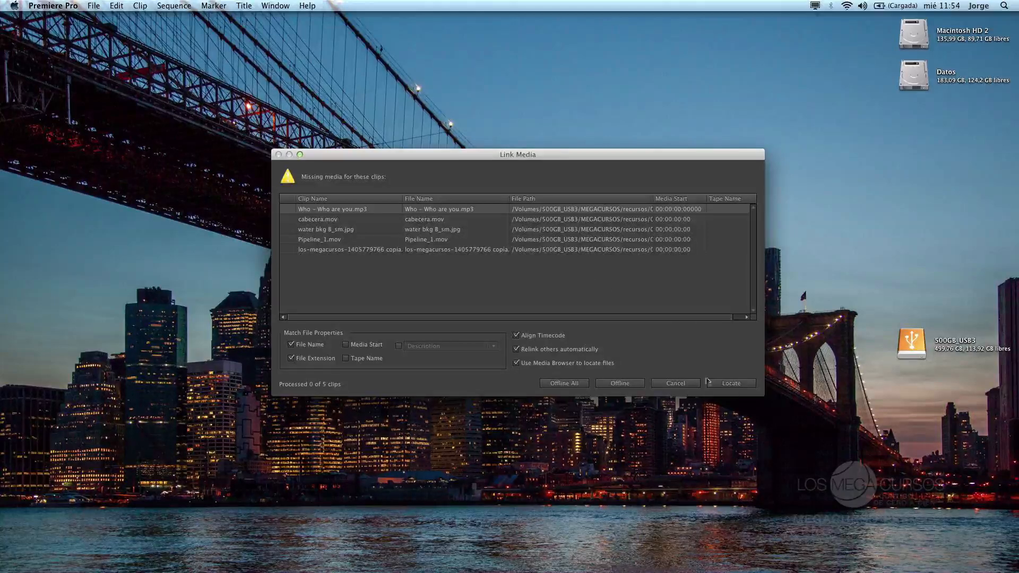
click(572, 386)
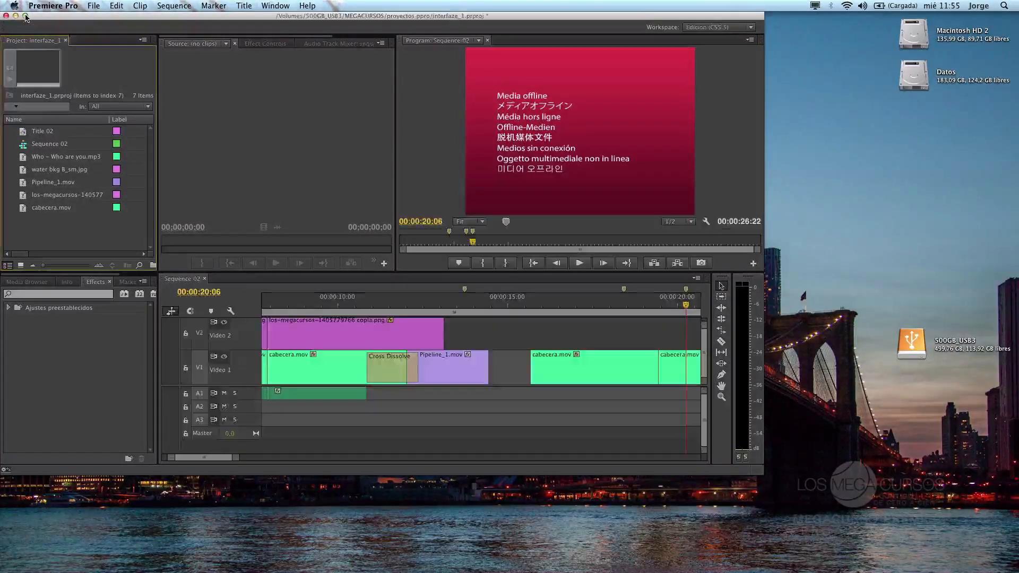
Step: Enlarge the project window to fill the screen and delete every clip from the Sequence 02 timeline
click(26, 16)
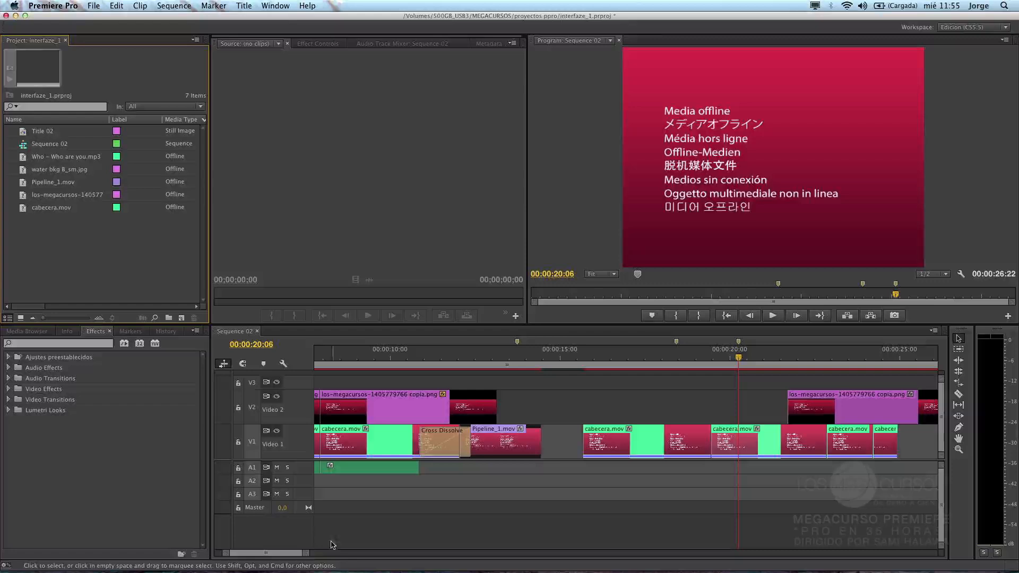
drag(317, 555, 553, 554)
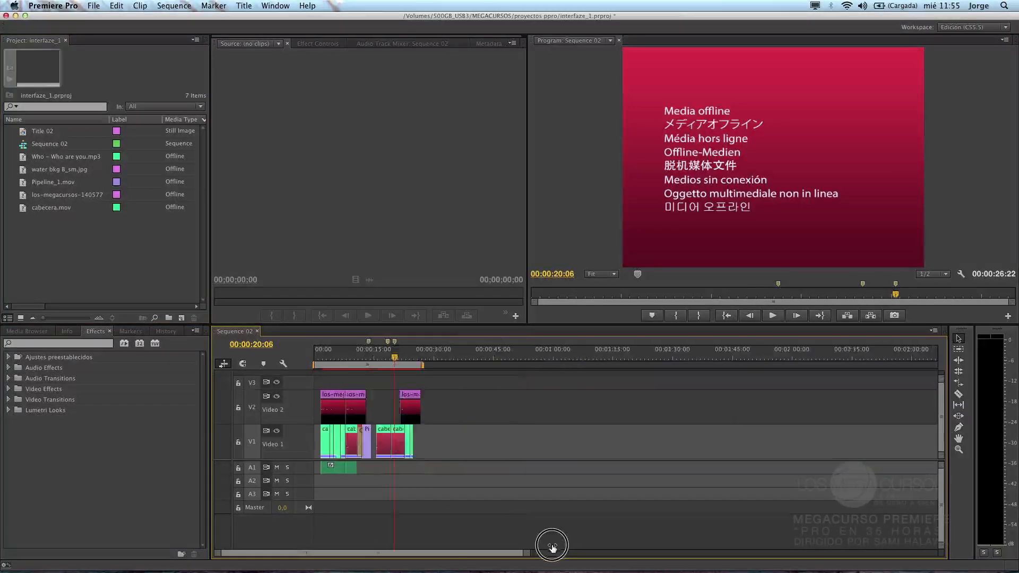
click(295, 387)
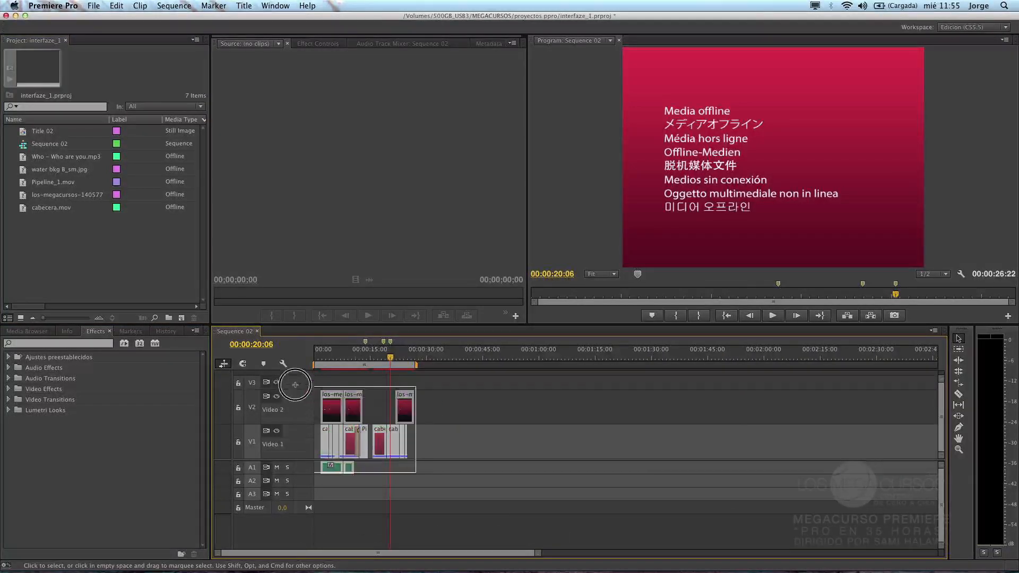
key(super+a)
key(Delete)
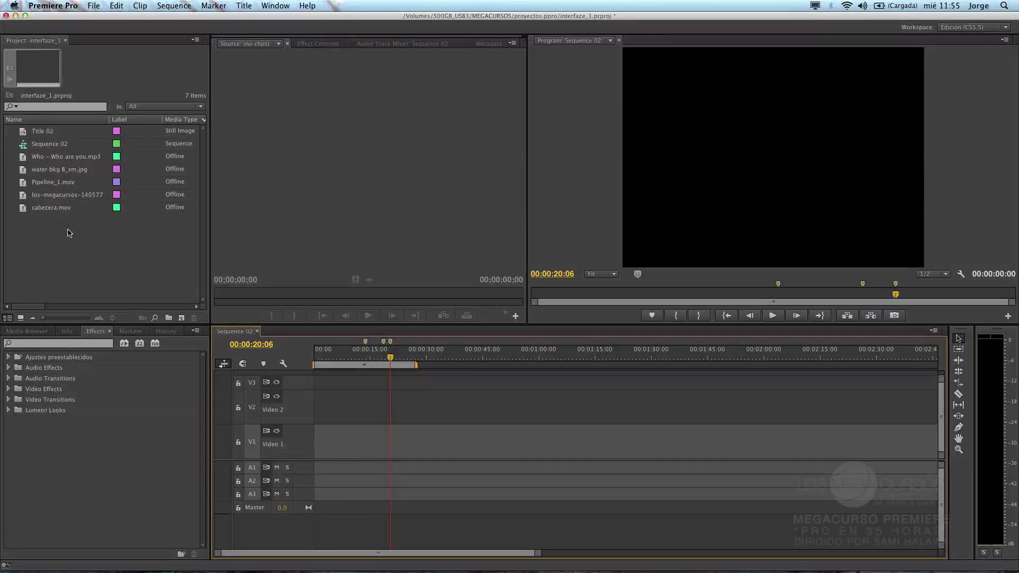
Step: Look through the Source, Effect Controls, Audio Track Mixer and Metadata panels and the option lists of the Project panel and Source monitor
click(81, 239)
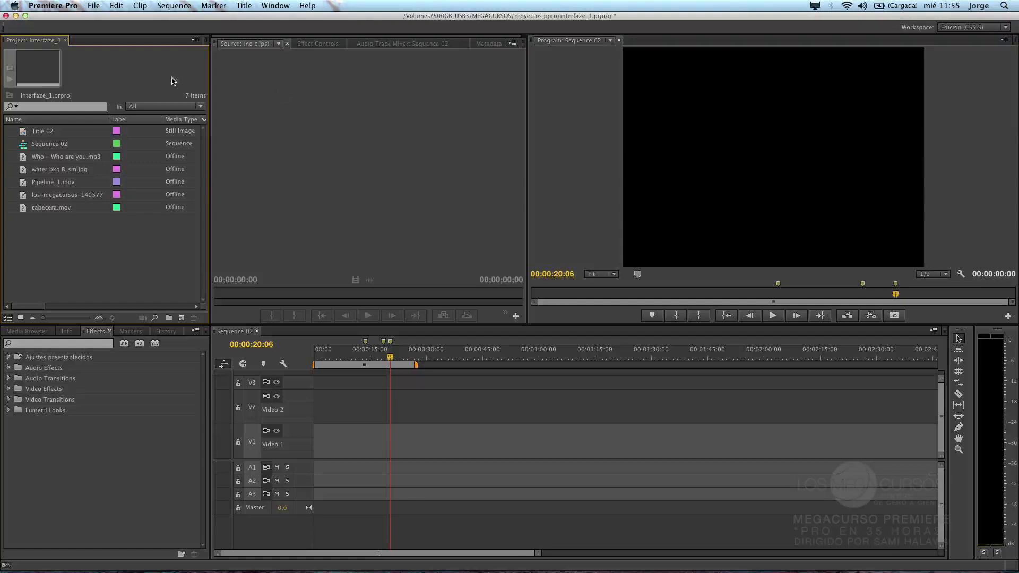
click(435, 84)
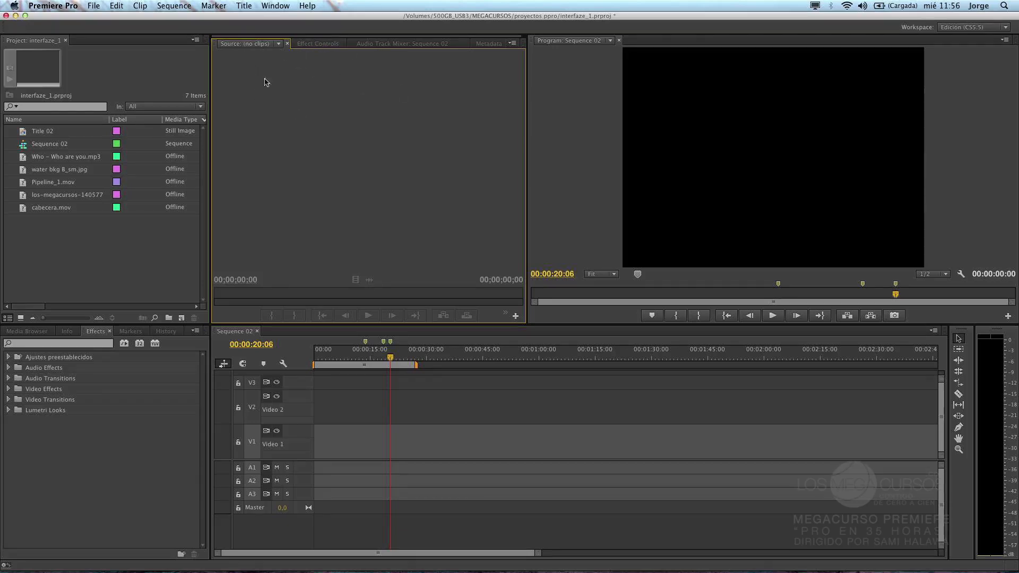
click(308, 46)
click(372, 44)
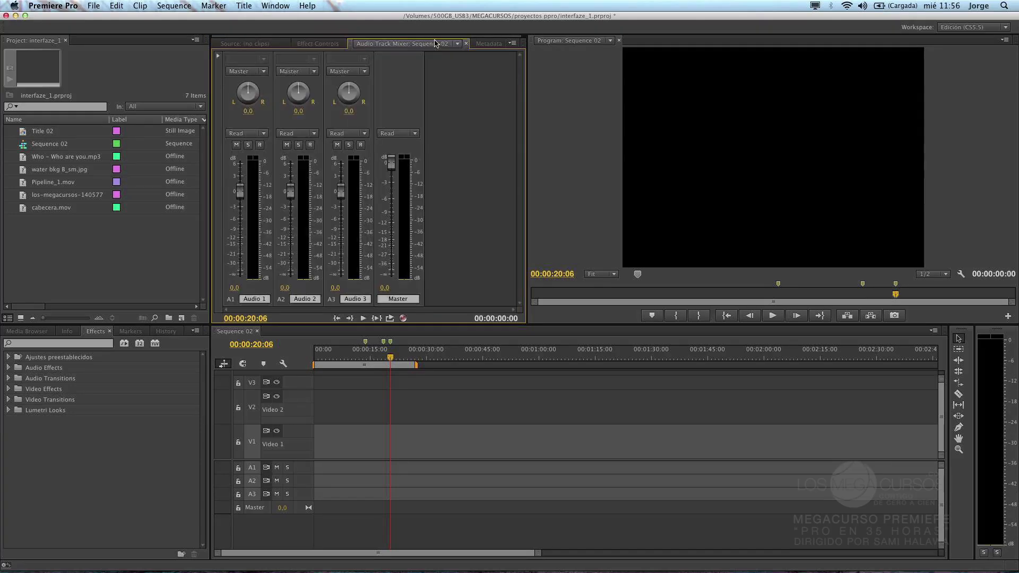
click(486, 44)
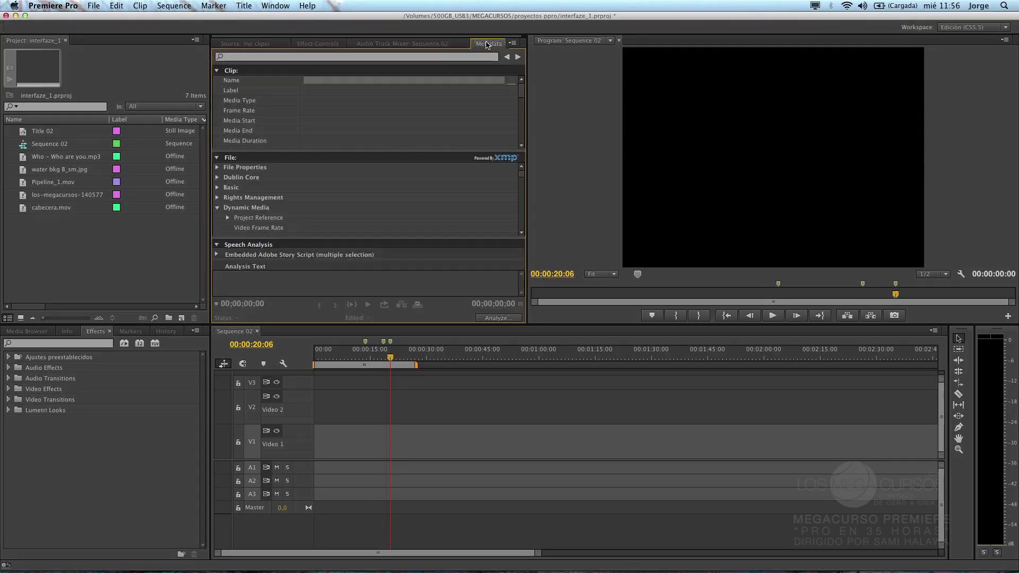
click(225, 46)
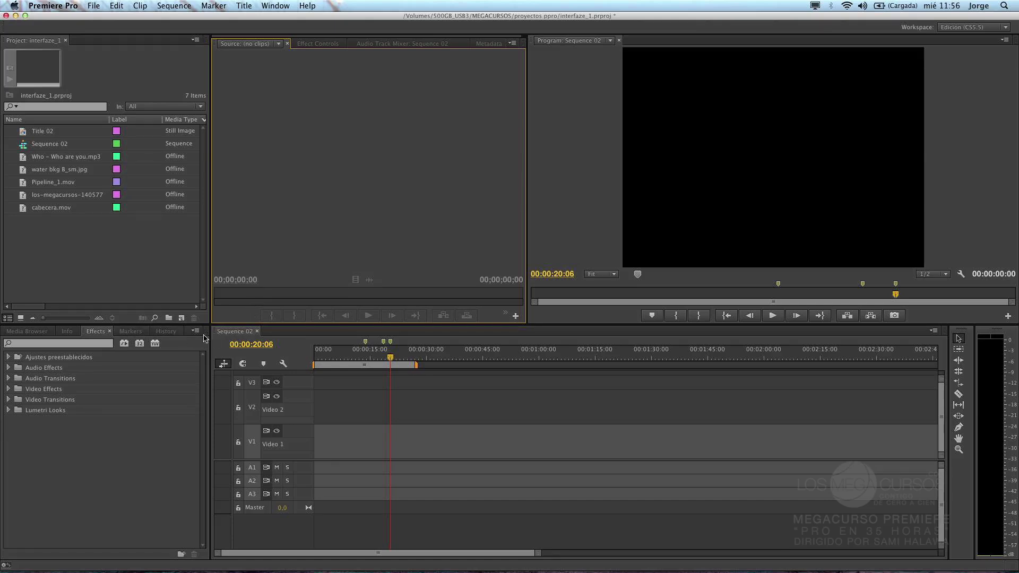
click(195, 40)
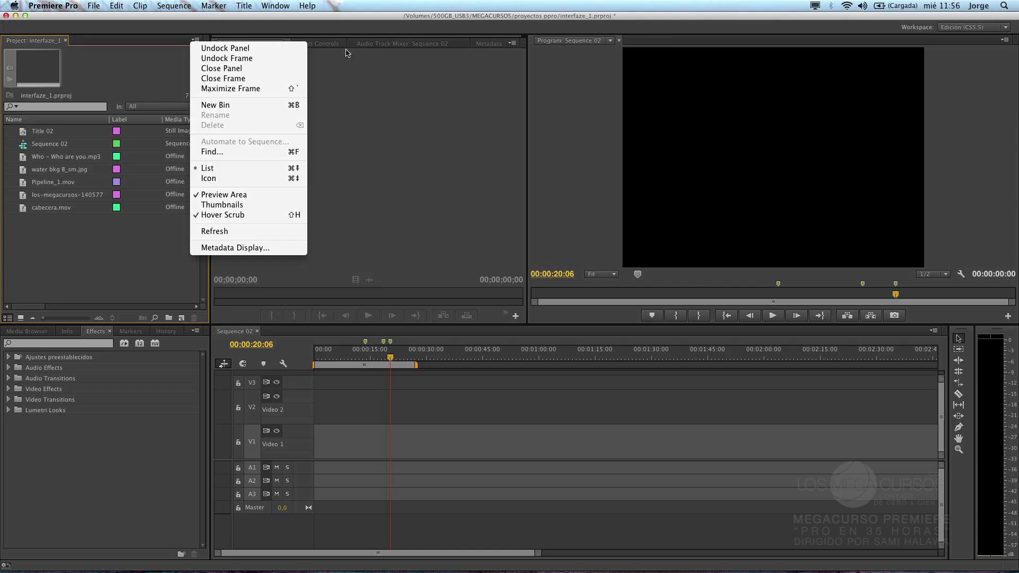
click(368, 60)
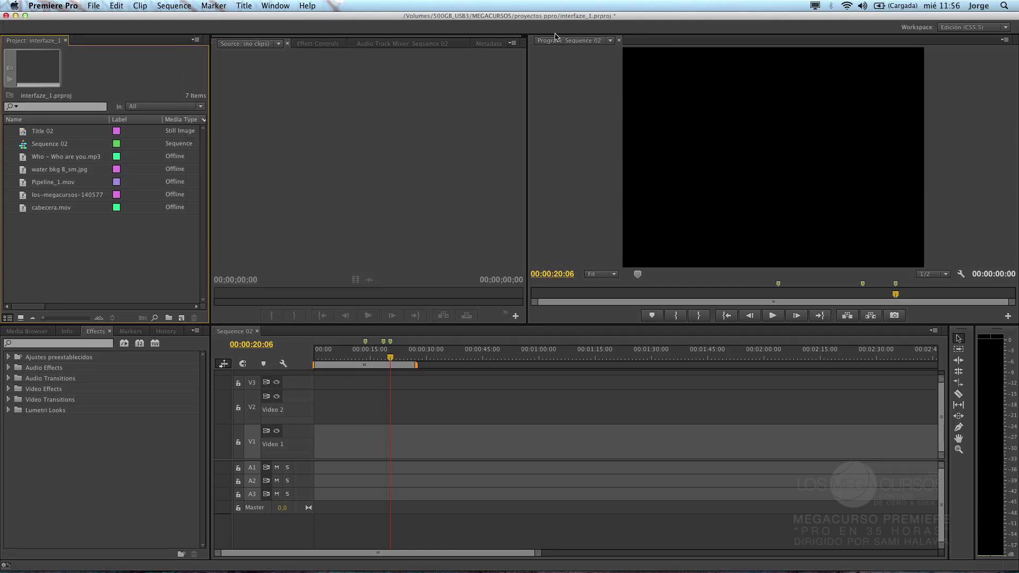
click(513, 45)
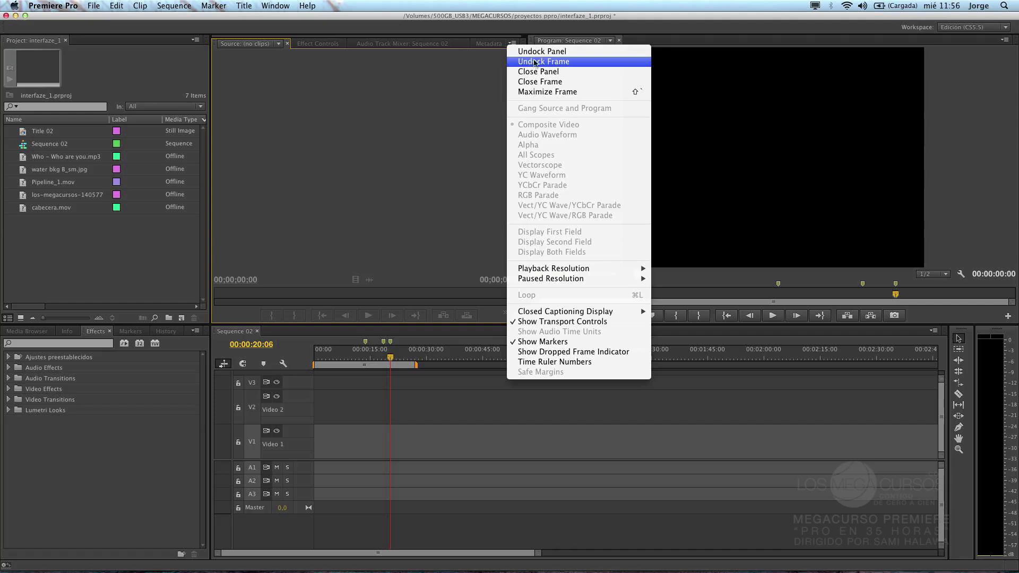
click(440, 96)
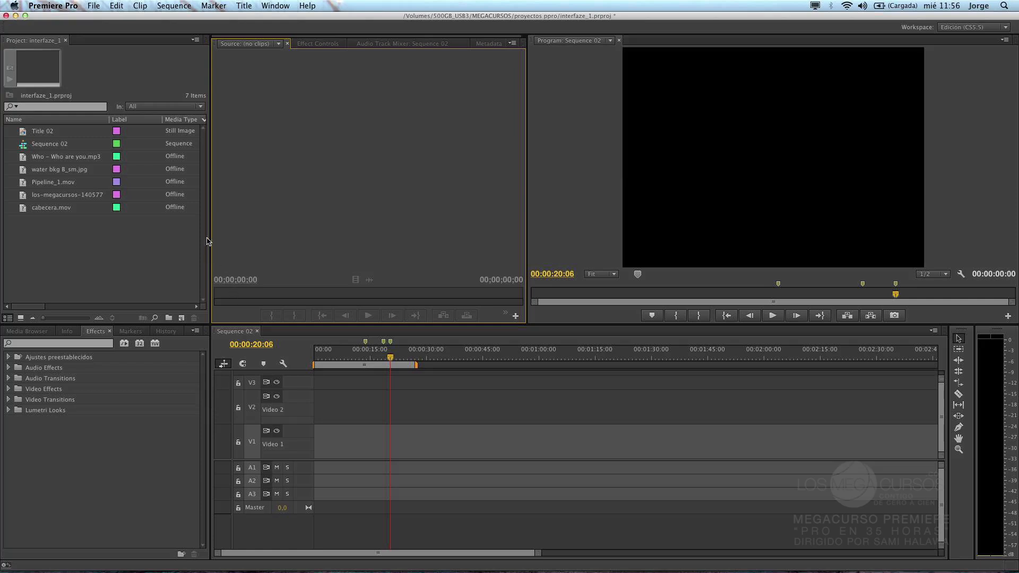
Step: Adjust the panel borders to widen the timeline slightly toward the tools and audio meters
mouse_move(211, 225)
mouse_down()
mouse_move(346, 223)
mouse_move(210, 242)
mouse_up()
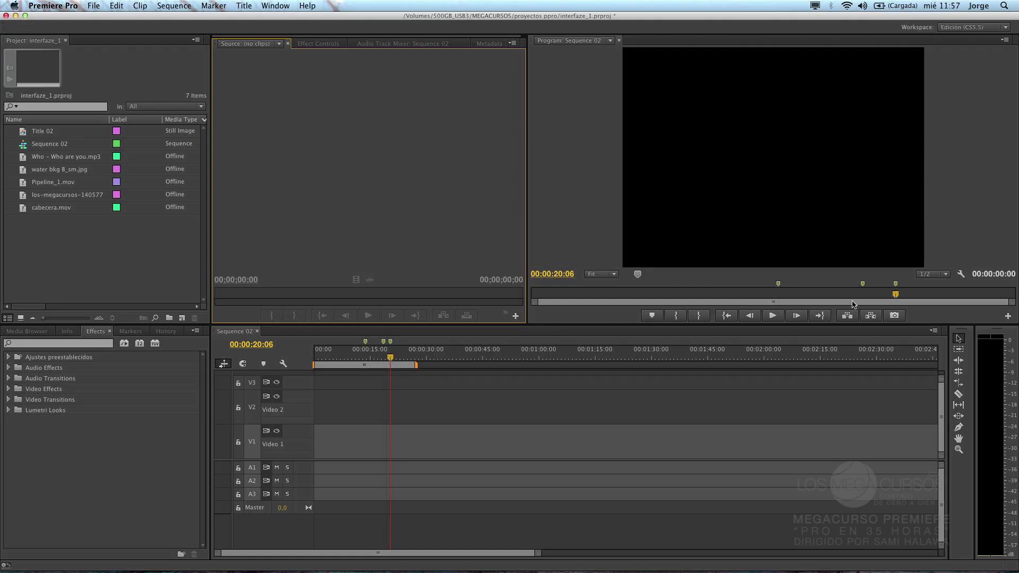
mouse_move(949, 330)
mouse_down()
mouse_move(773, 337)
mouse_move(938, 337)
mouse_move(966, 326)
mouse_up()
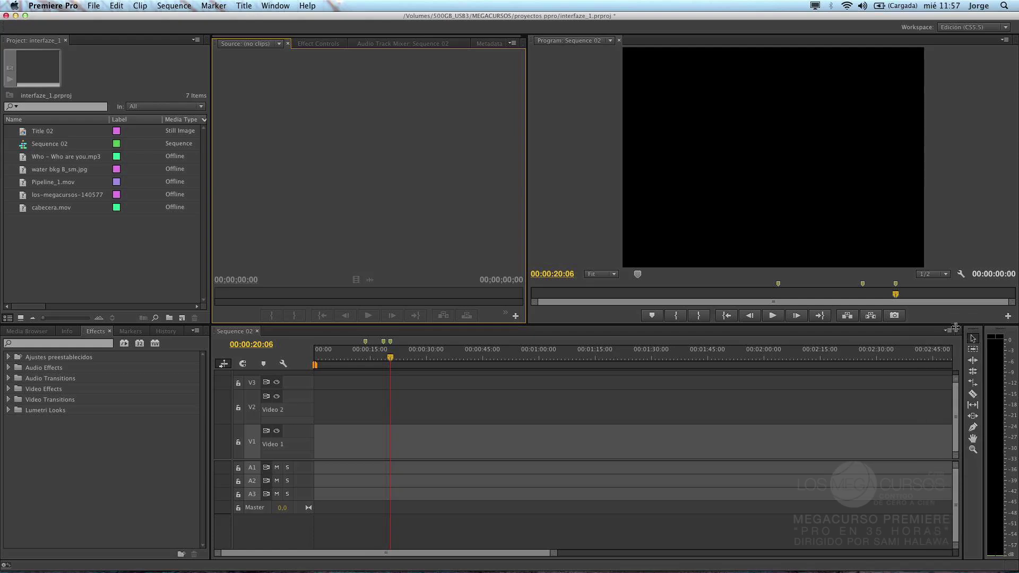
click(514, 316)
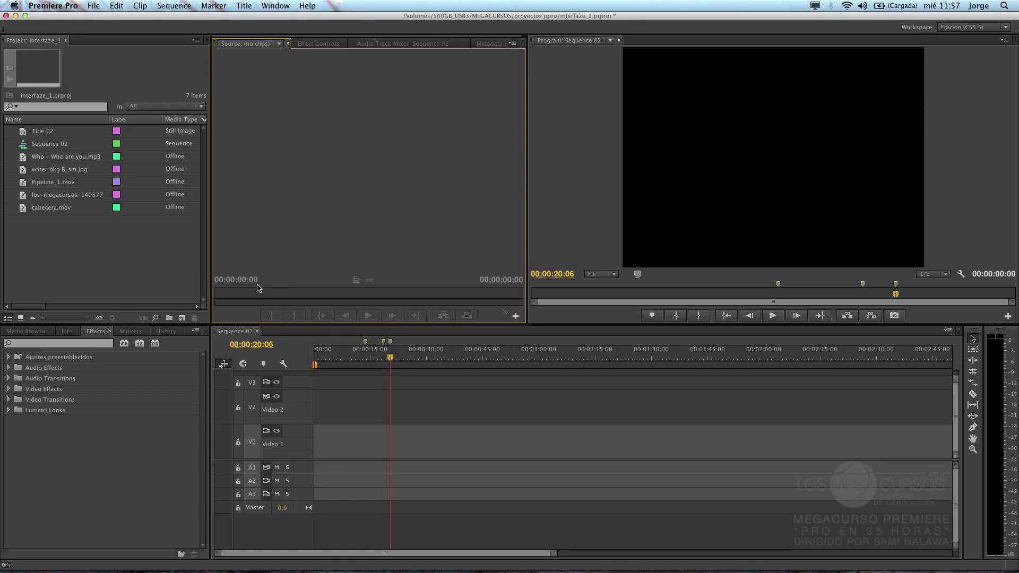
Step: Look over the application-level commands, including Preferences, Sync Settings and Keyboard Shortcuts
click(53, 6)
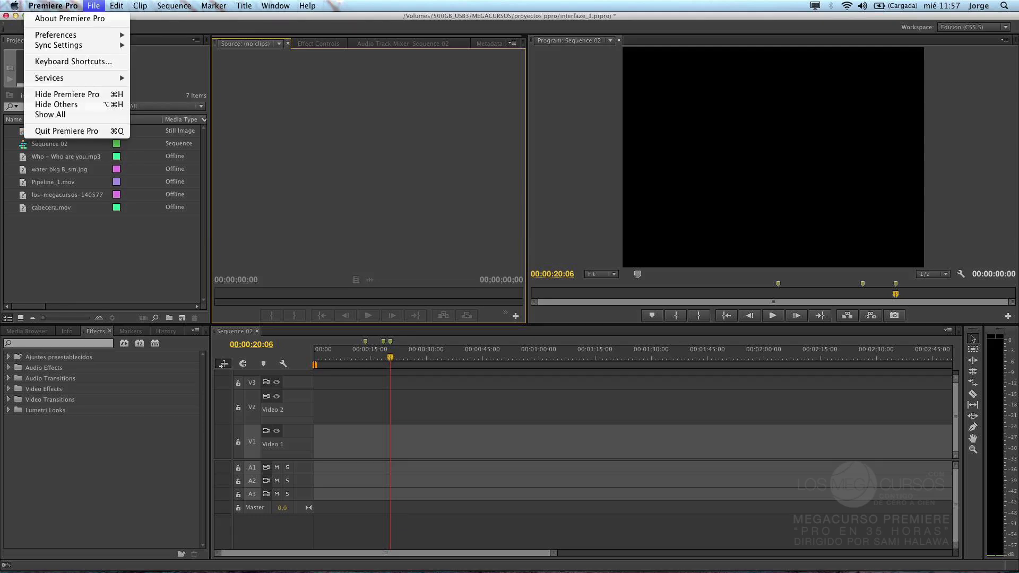
click(308, 5)
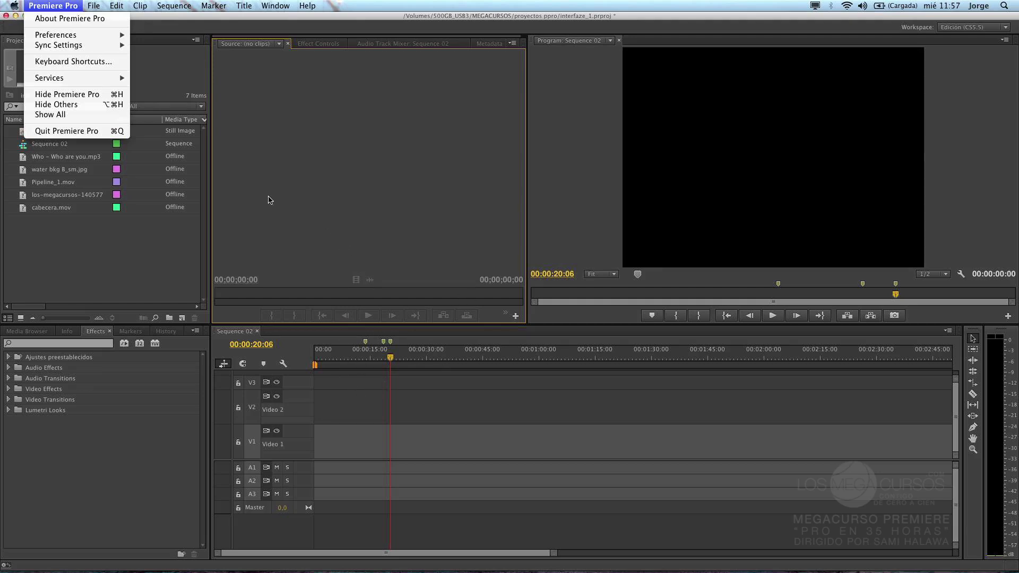
mouse_move(94, 6)
mouse_move(53, 6)
mouse_move(76, 36)
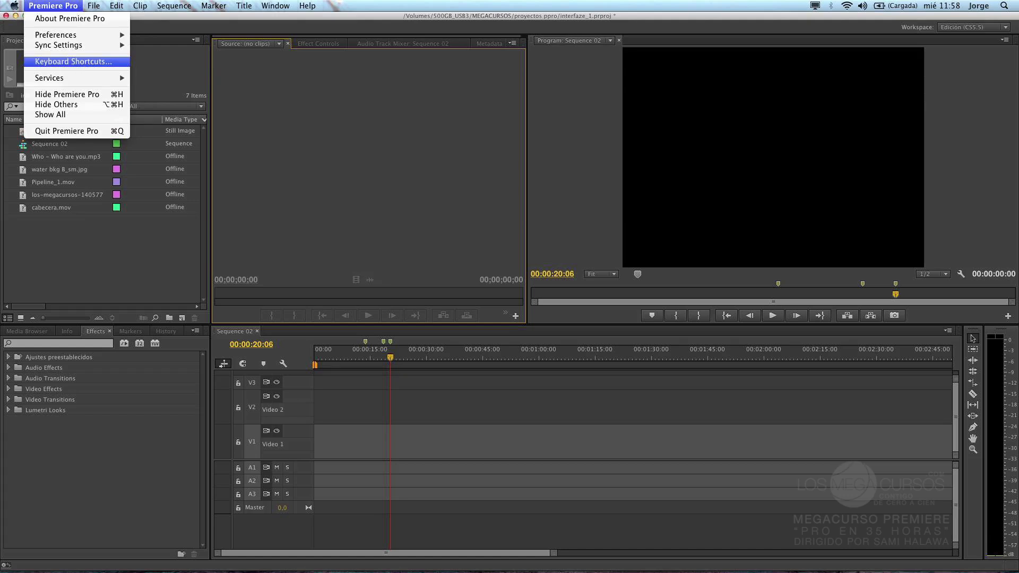
key(Left)
key(Right)
key(Right)
key(Right)
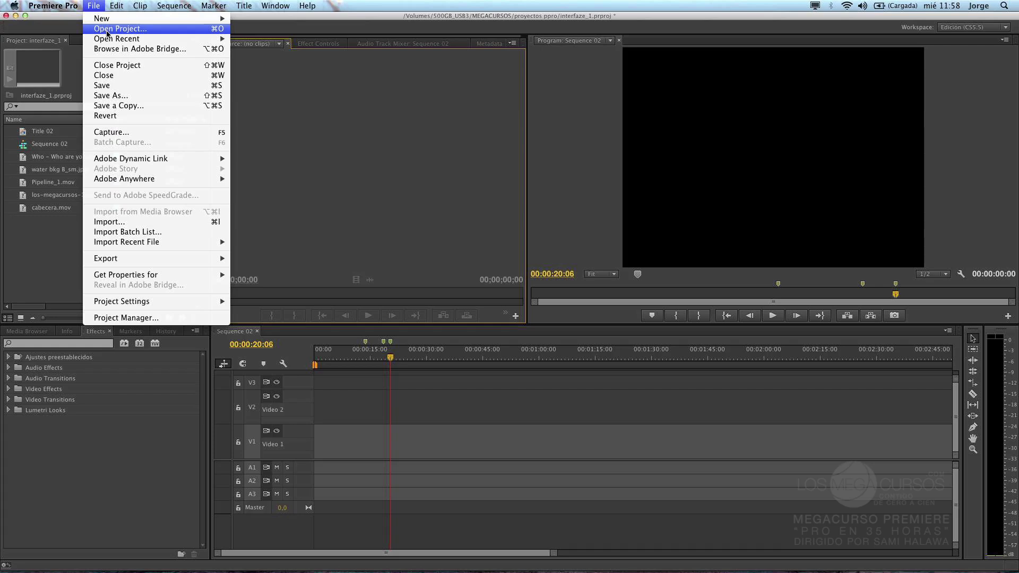
Step: Review the project file commands, from saving, Adobe Dynamic Link and importing to Export, Project Settings and the New item types
mouse_move(111, 20)
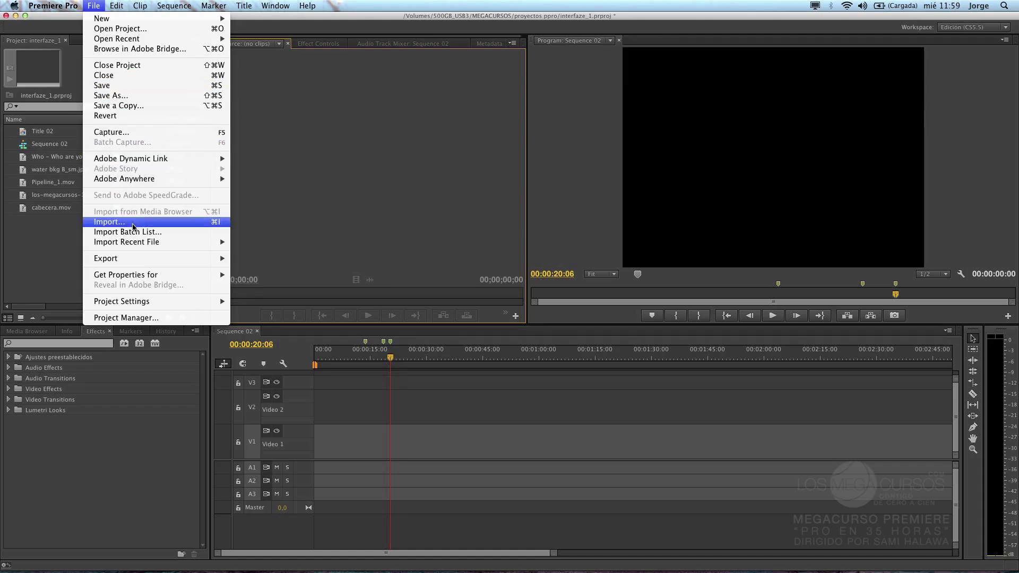
mouse_move(130, 265)
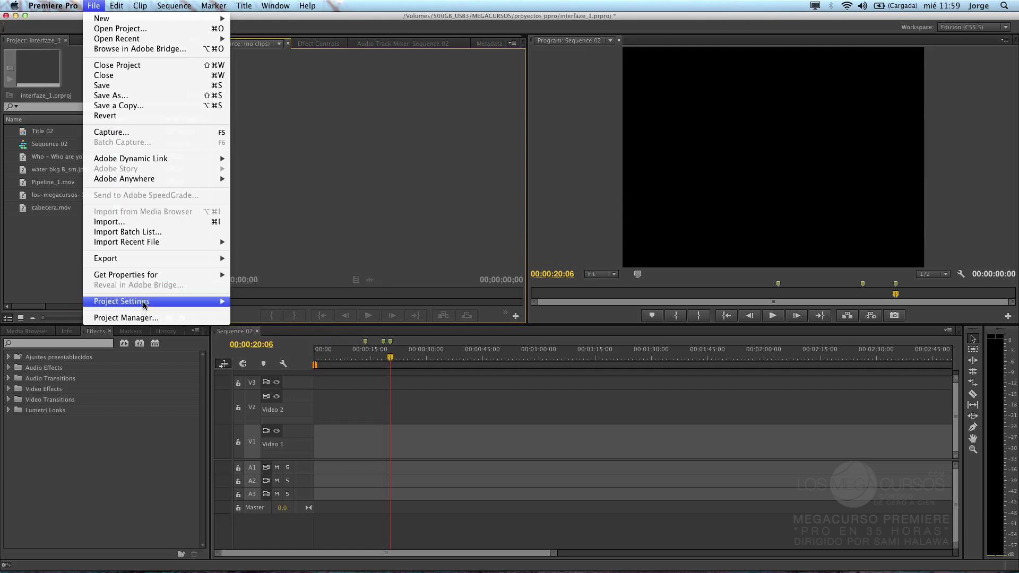
mouse_move(143, 303)
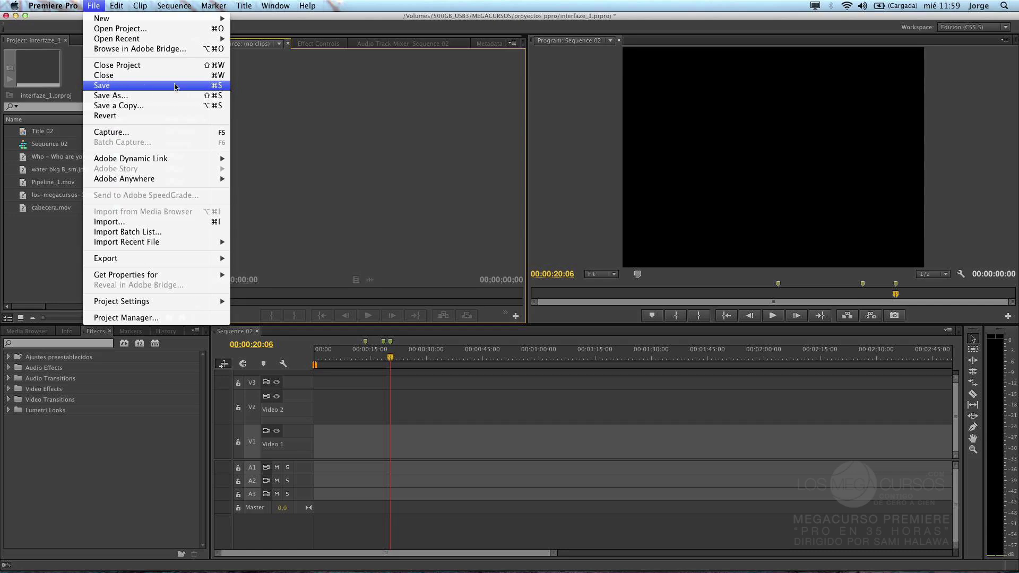
click(212, 92)
mouse_move(179, 157)
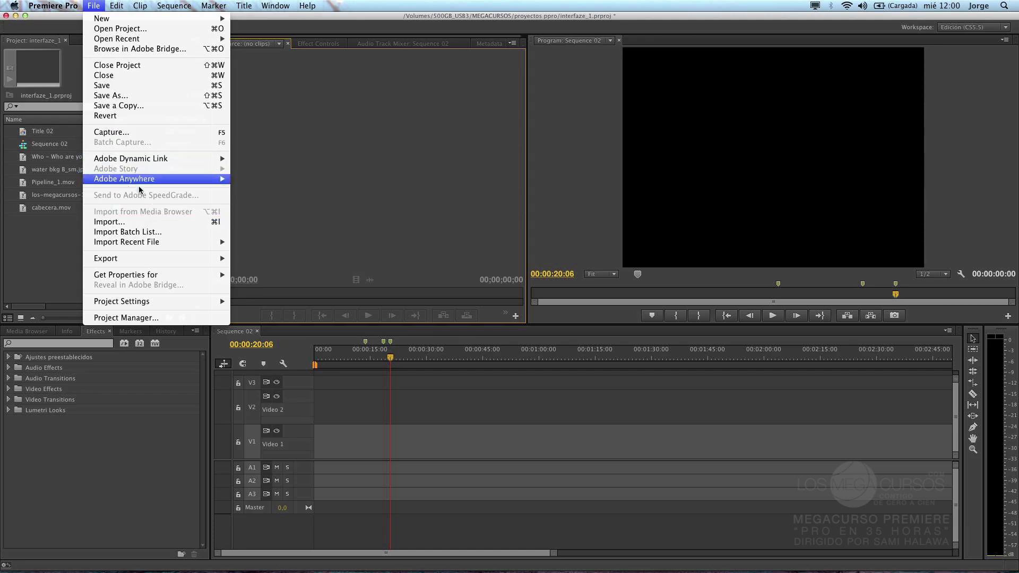
mouse_move(137, 163)
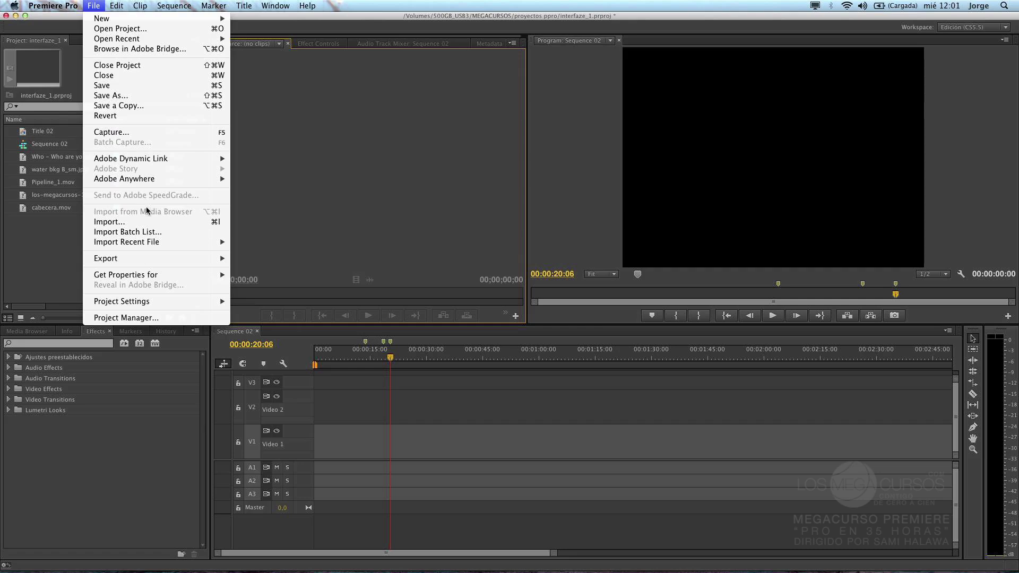
mouse_move(129, 261)
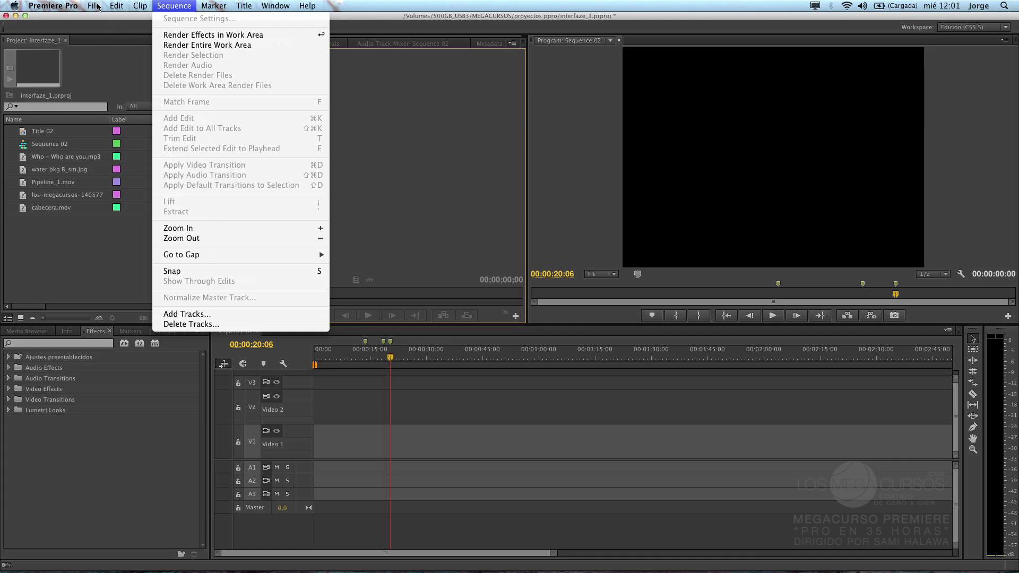
mouse_move(106, 19)
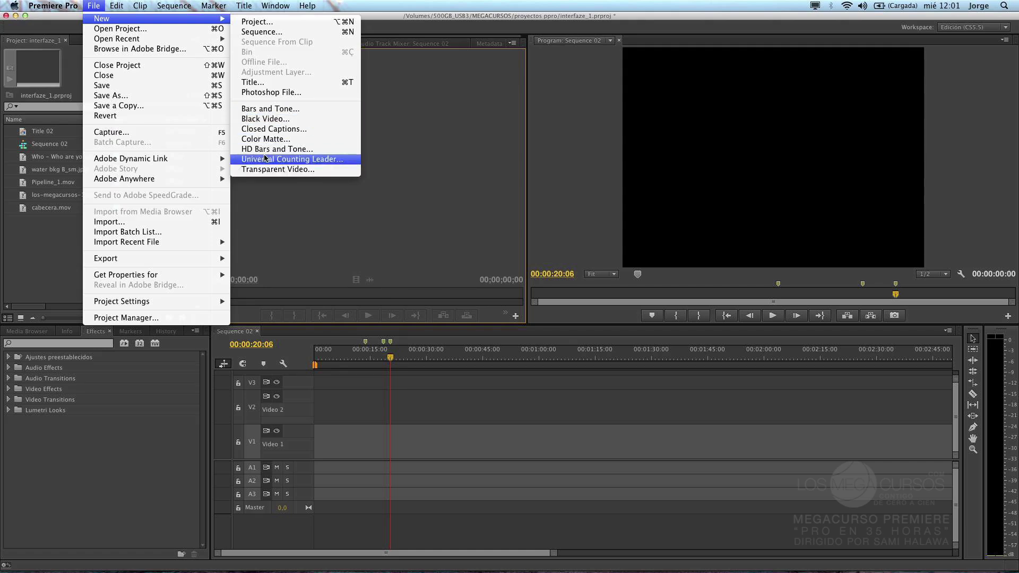
Step: Open the Capture window, shift it aside to view its logging and timecode options, and close it
click(118, 133)
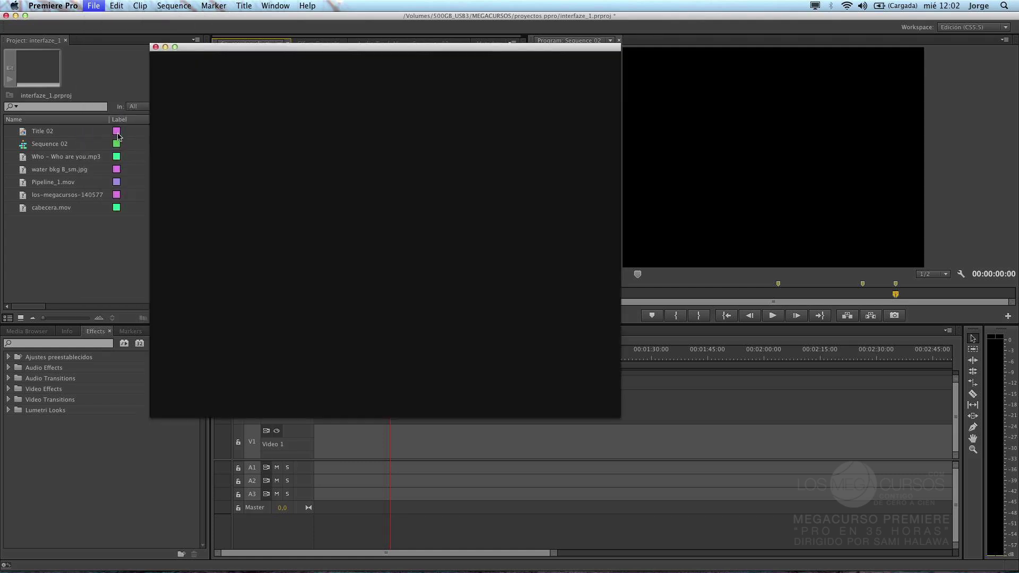
drag(377, 50, 493, 50)
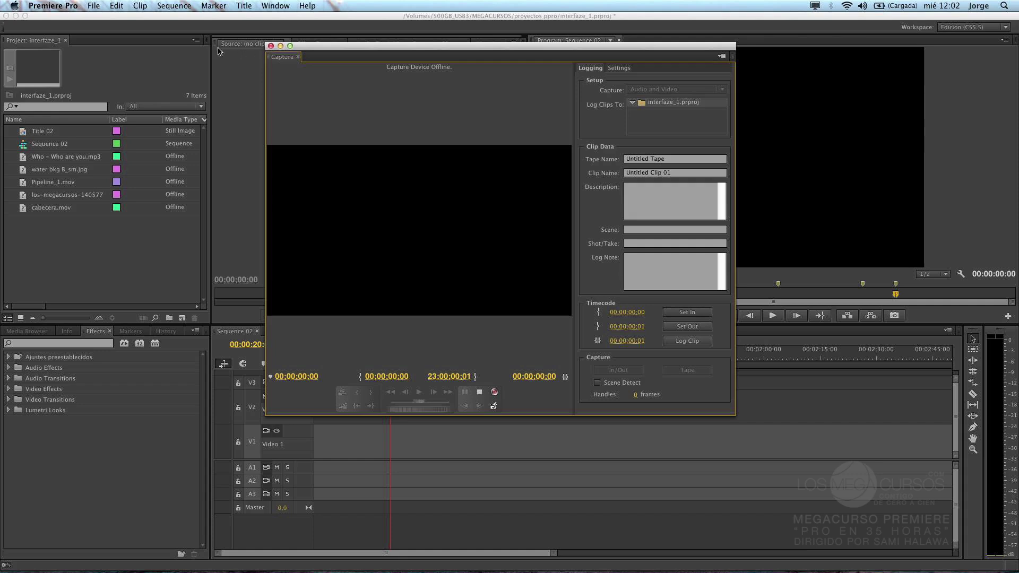
click(271, 46)
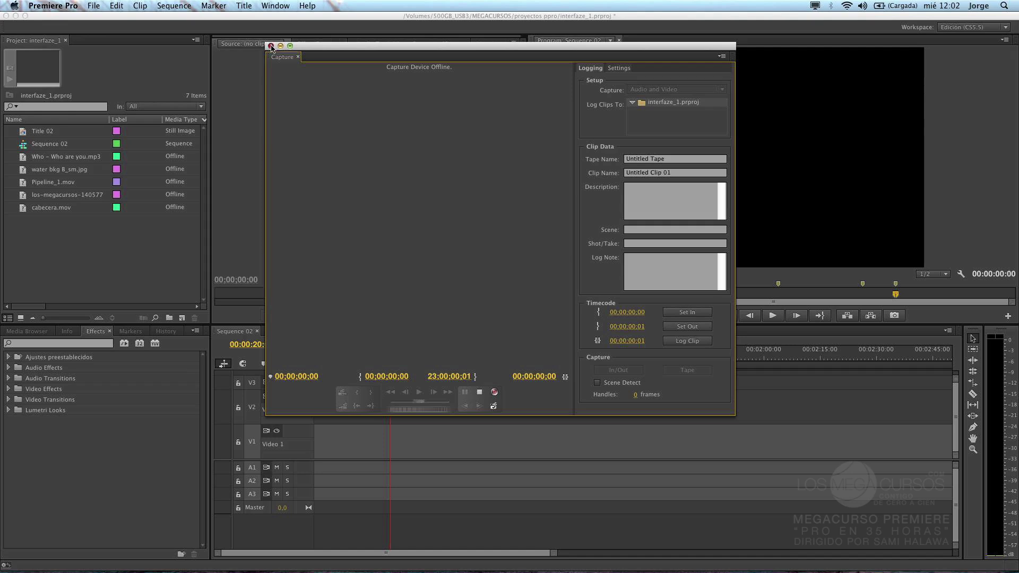
click(271, 47)
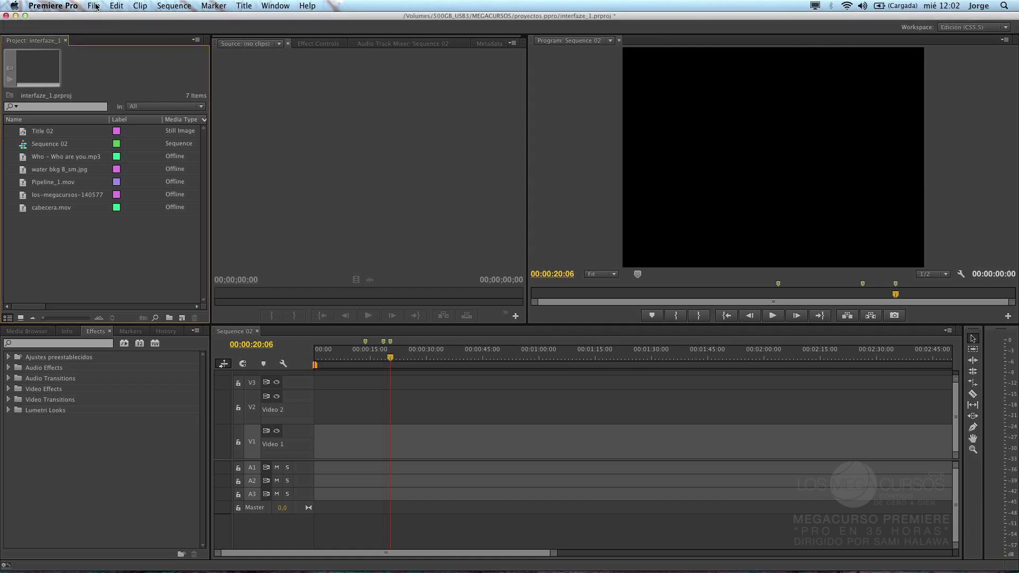
Step: Examine the remaining file commands such as Export, plus the editing and clip commands, and close the list
click(97, 7)
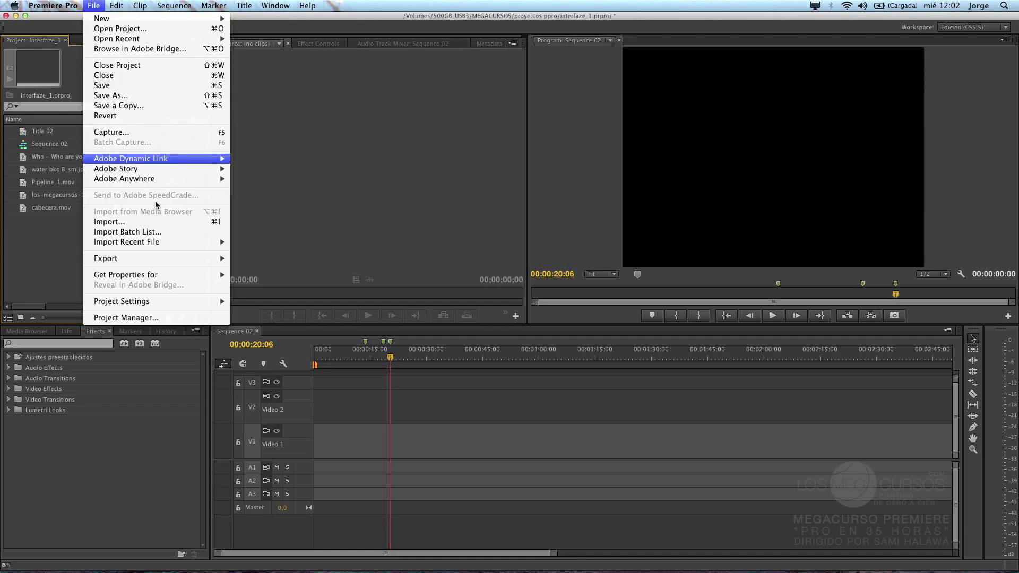
mouse_move(180, 260)
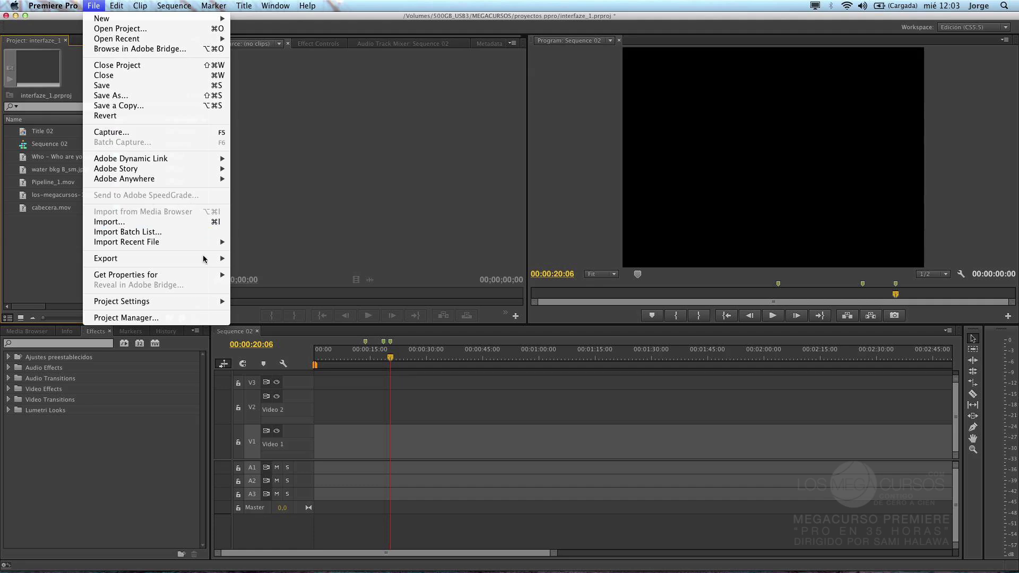
mouse_move(204, 258)
mouse_move(117, 6)
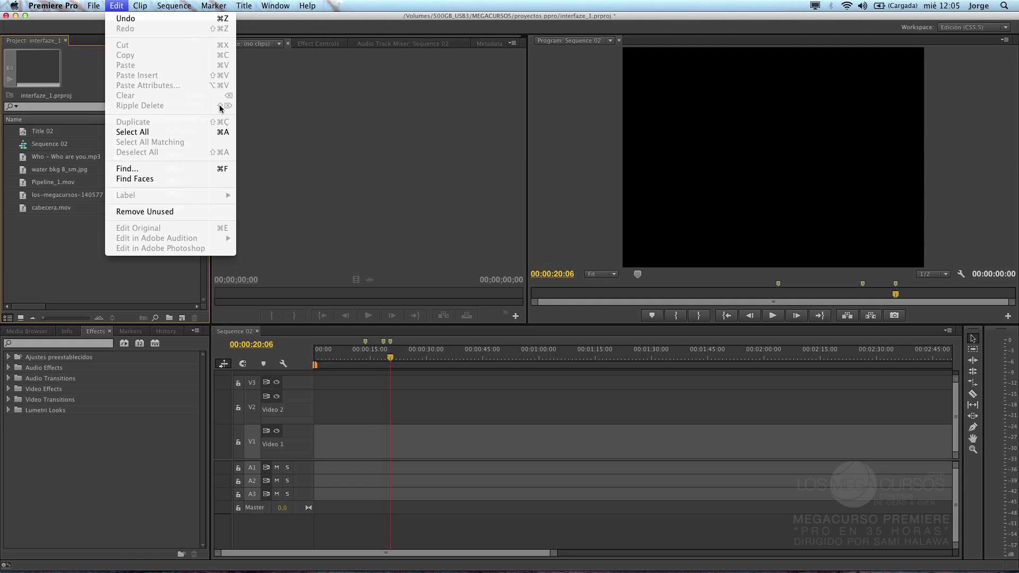
mouse_move(53, 5)
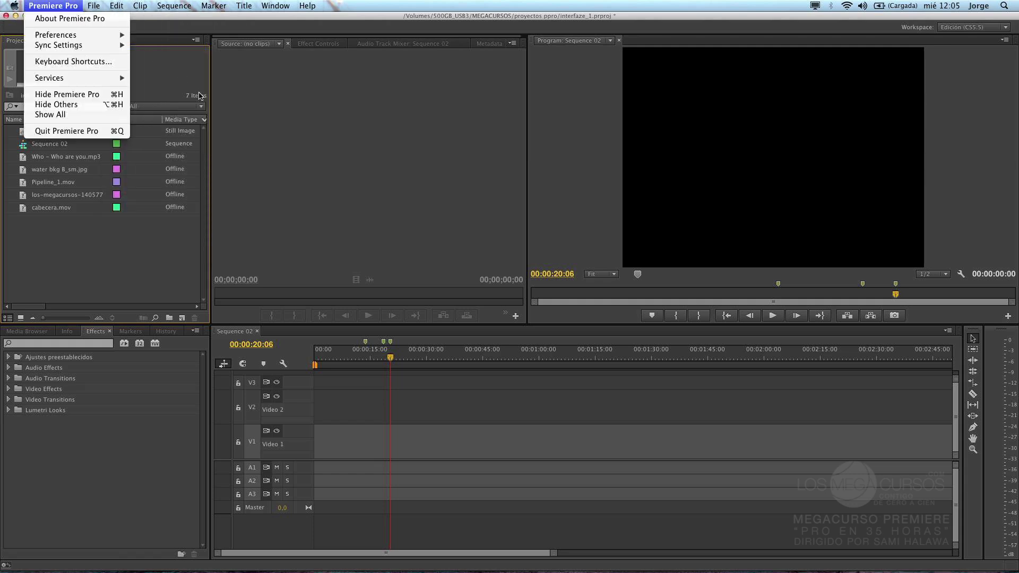
mouse_move(116, 5)
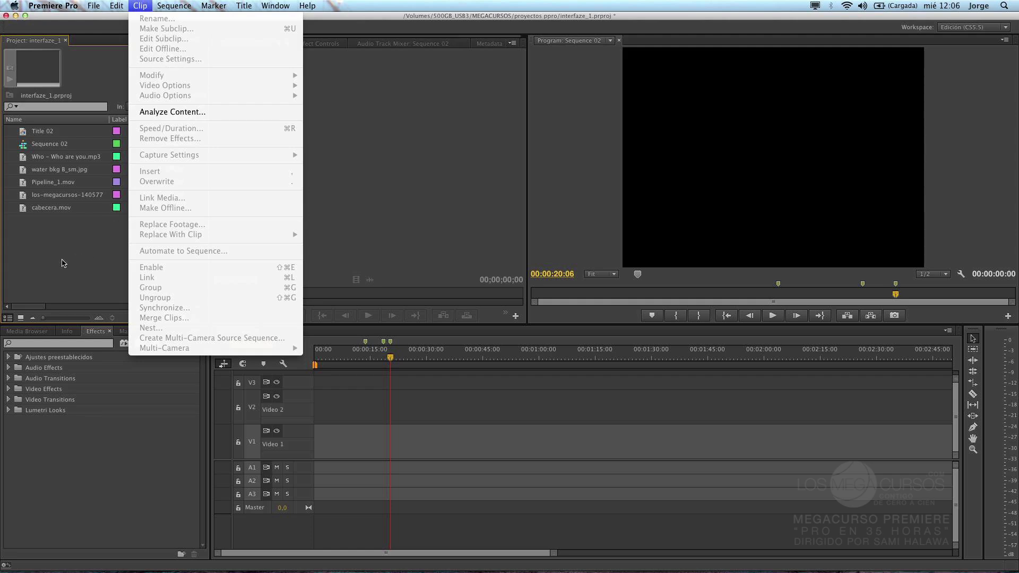
click(51, 257)
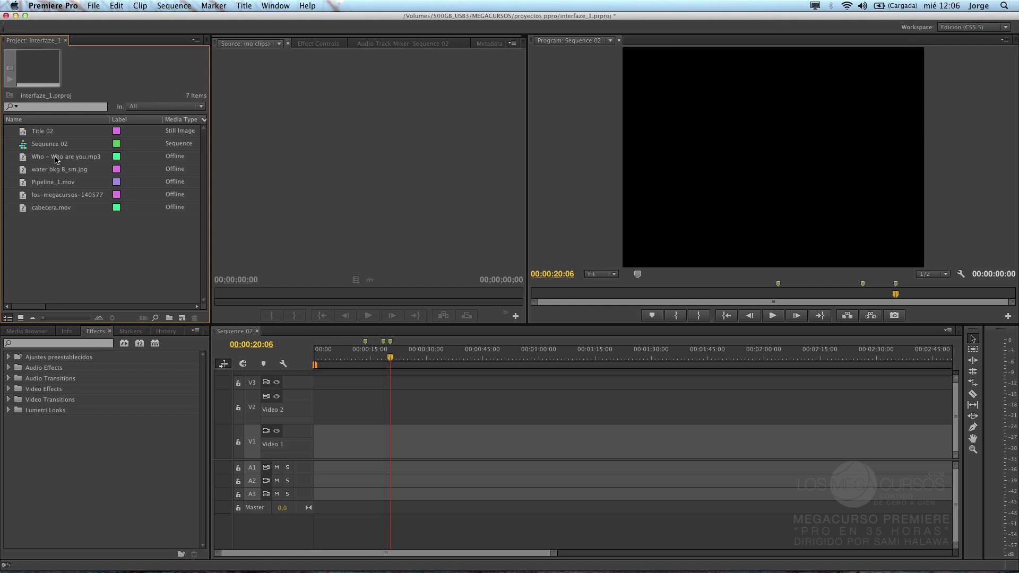
Step: Select the five offline clips in the project and start locating their files with Link Media
drag(57, 159, 35, 157)
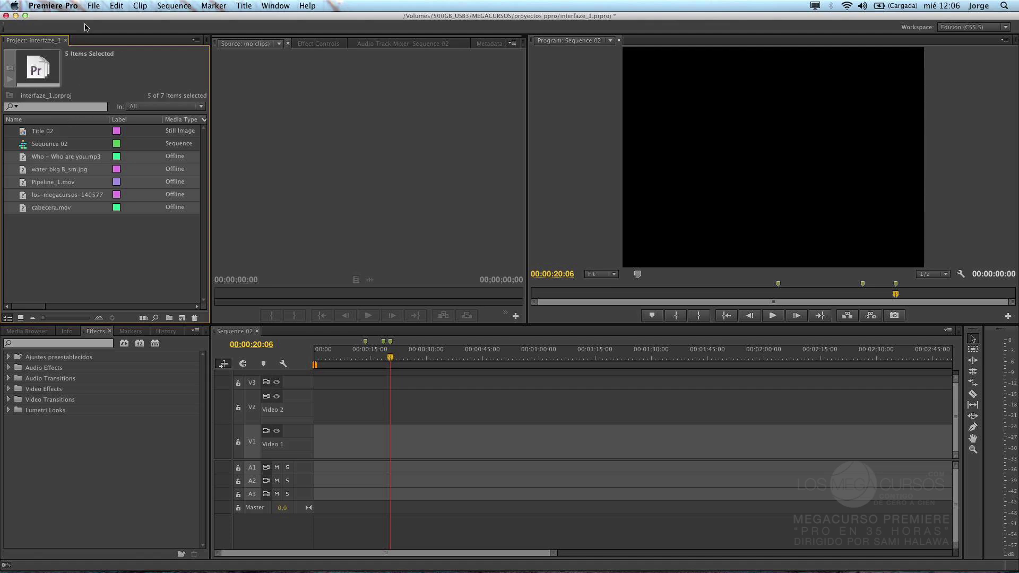
right_click(62, 161)
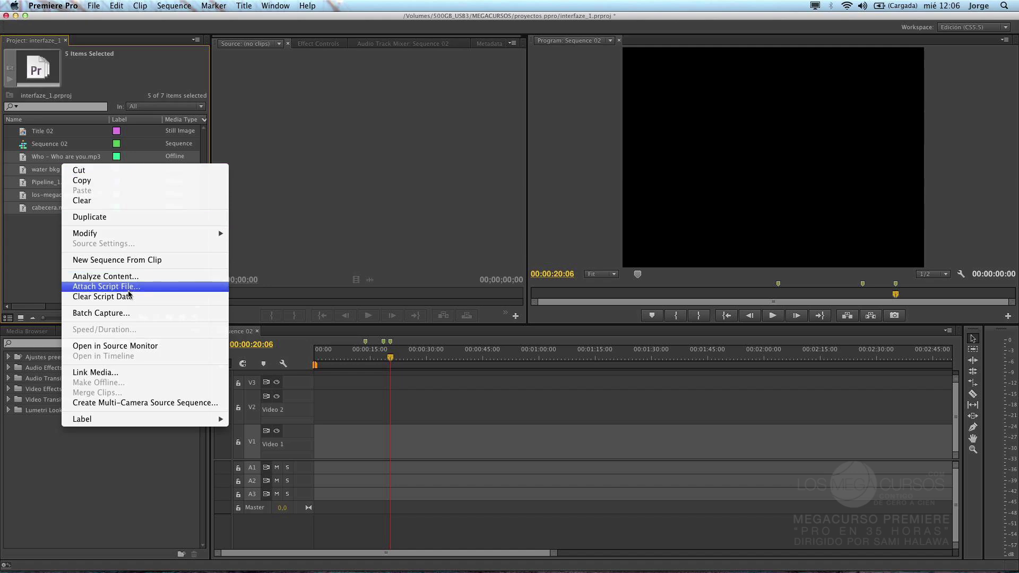
click(113, 373)
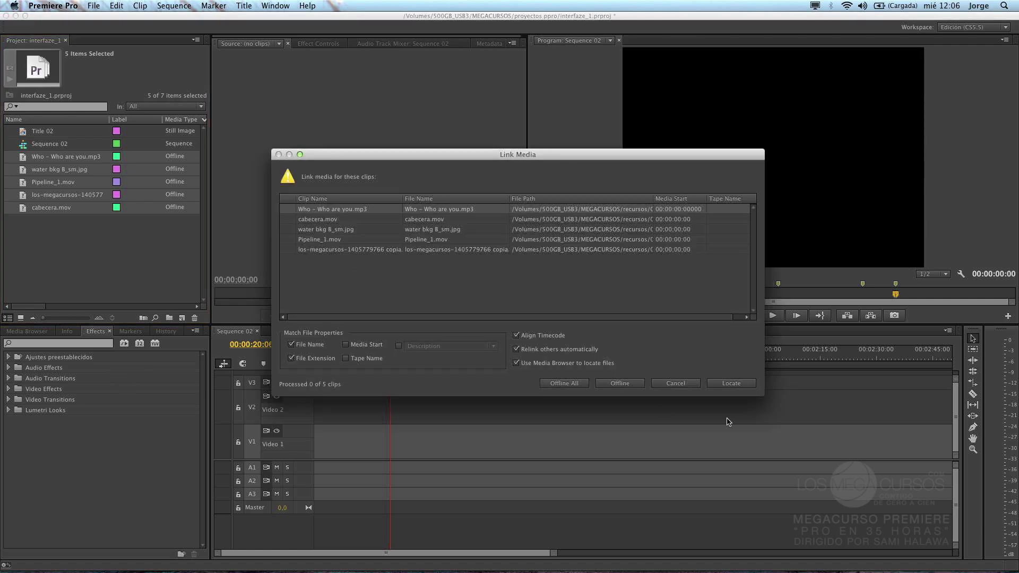
click(742, 387)
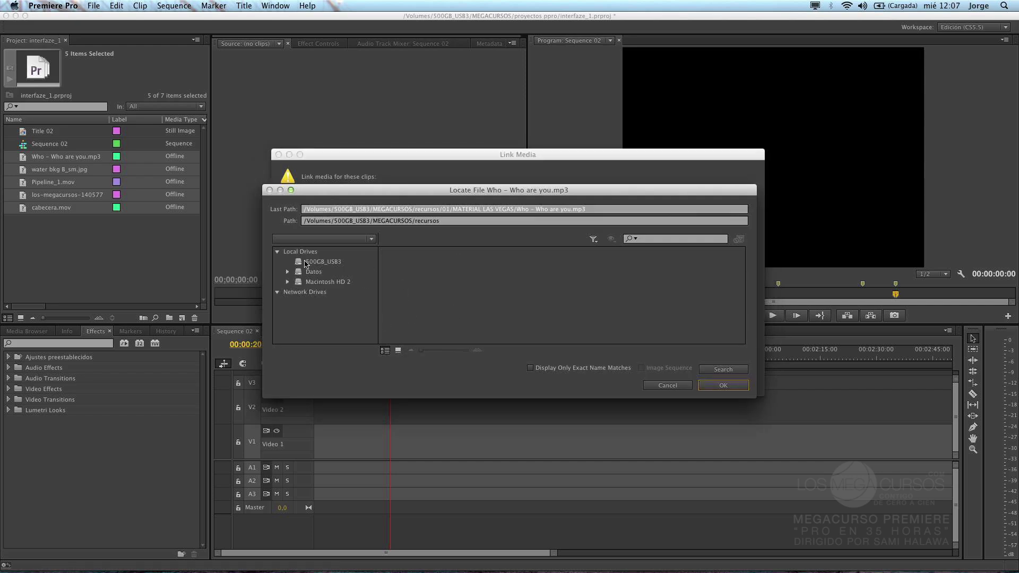
Step: Browse the 500GB_USB3 drive to the recursos folder inside MEGACURSOS to find the missing media
click(325, 263)
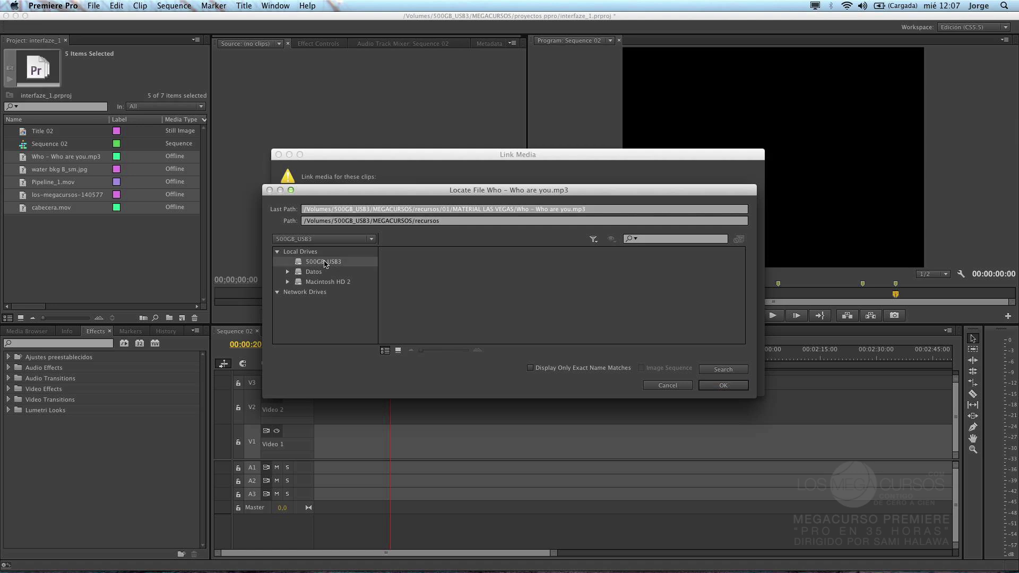
click(288, 263)
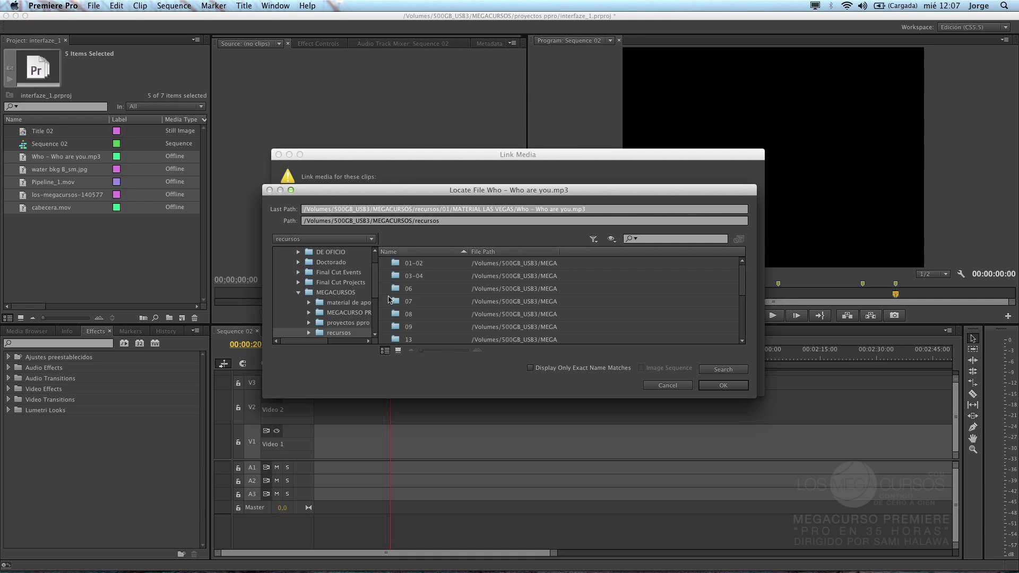
drag(745, 275, 743, 262)
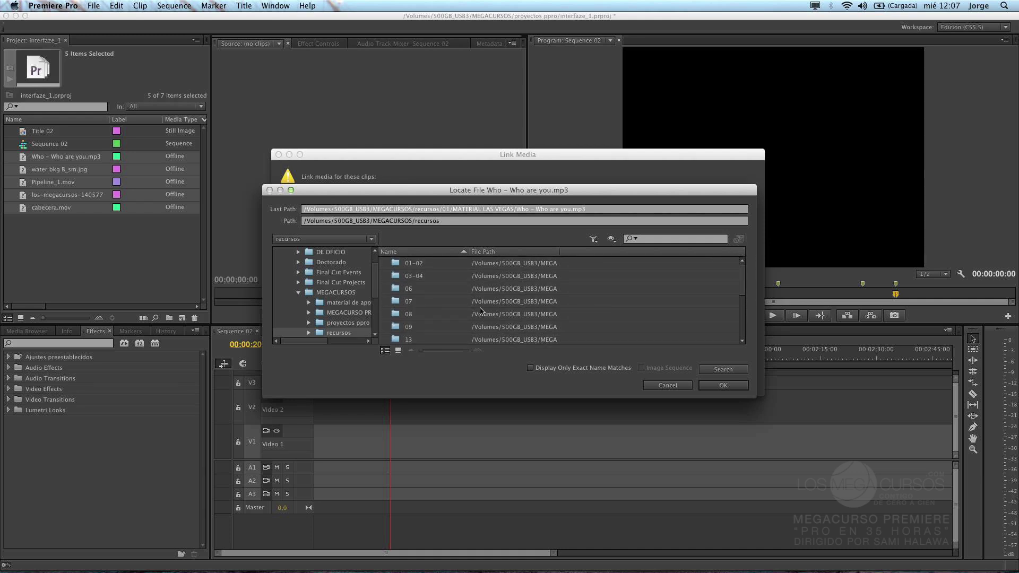
Step: Check the 01-02 and 03-04 folders for the missing media and return to the recursos folder
click(419, 266)
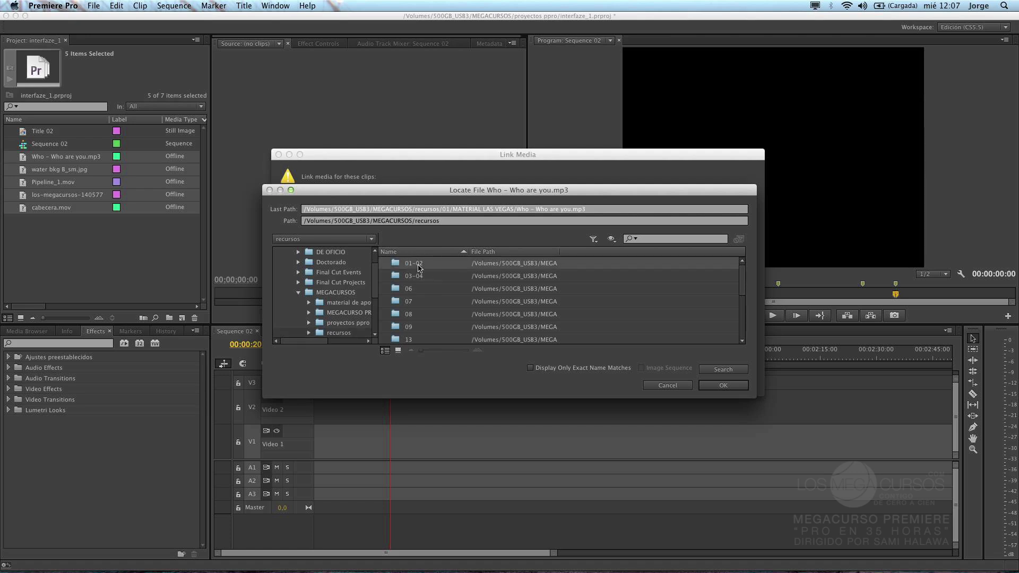
double_click(419, 266)
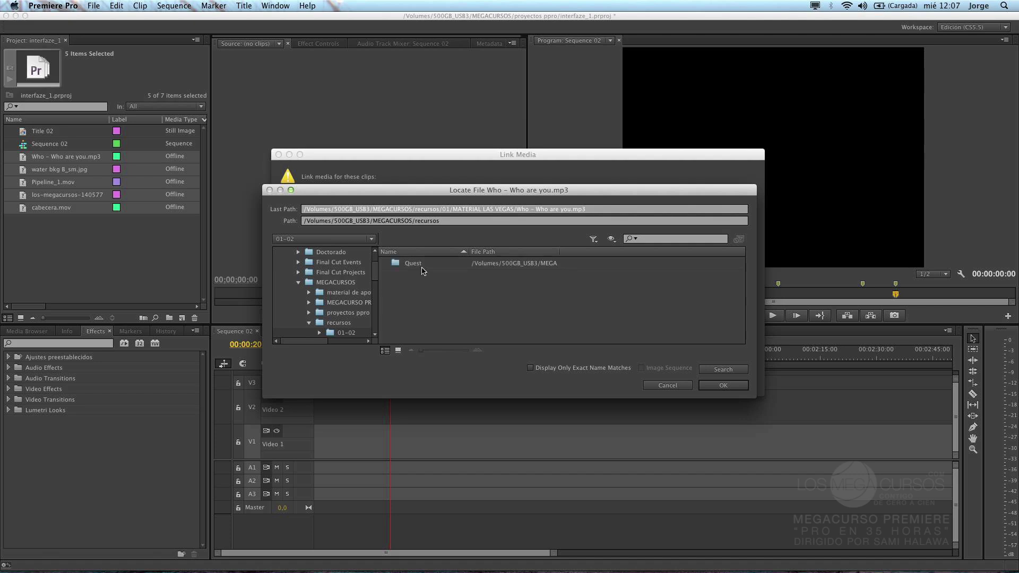
click(346, 325)
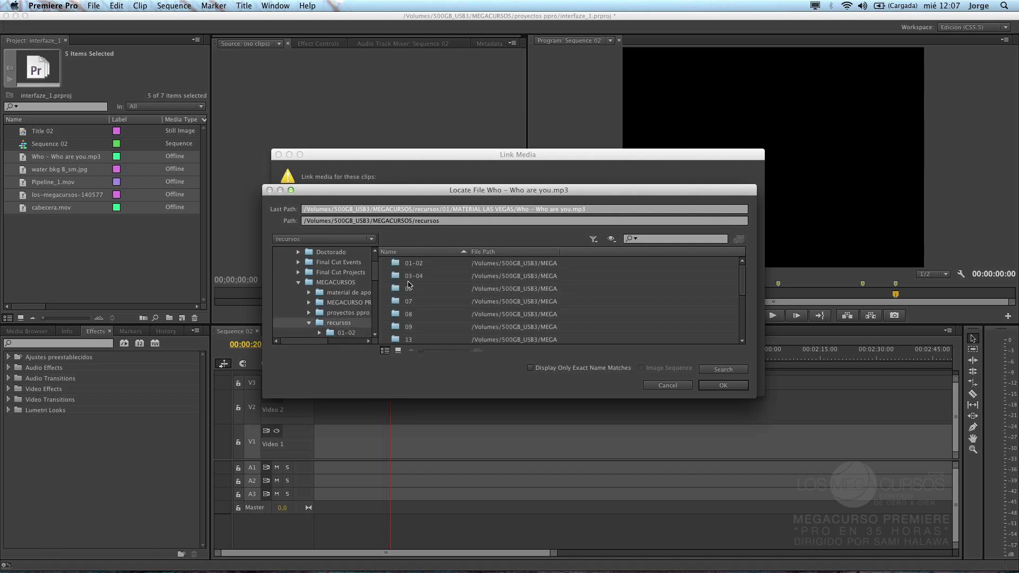
click(413, 277)
double_click(413, 277)
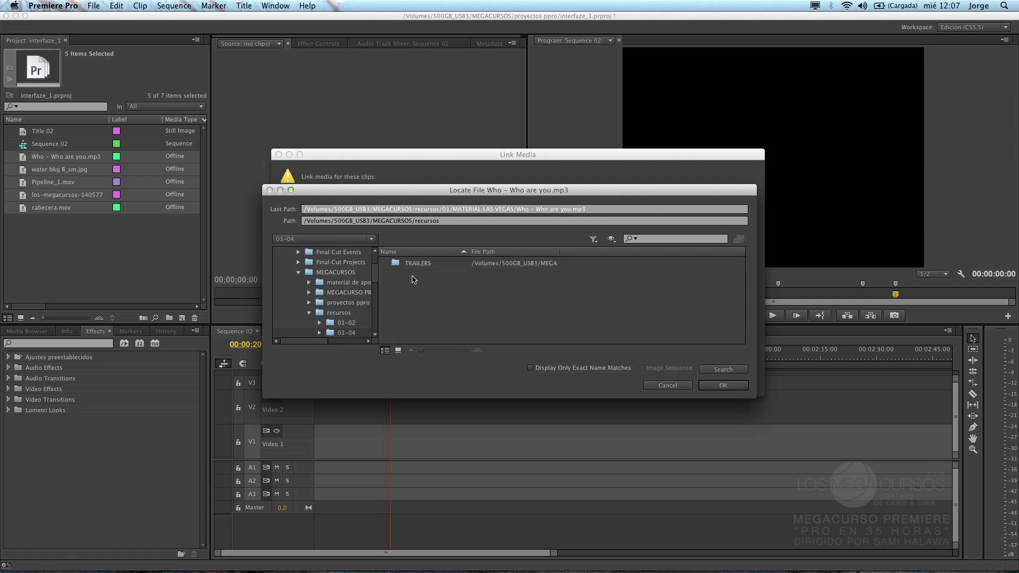
click(344, 313)
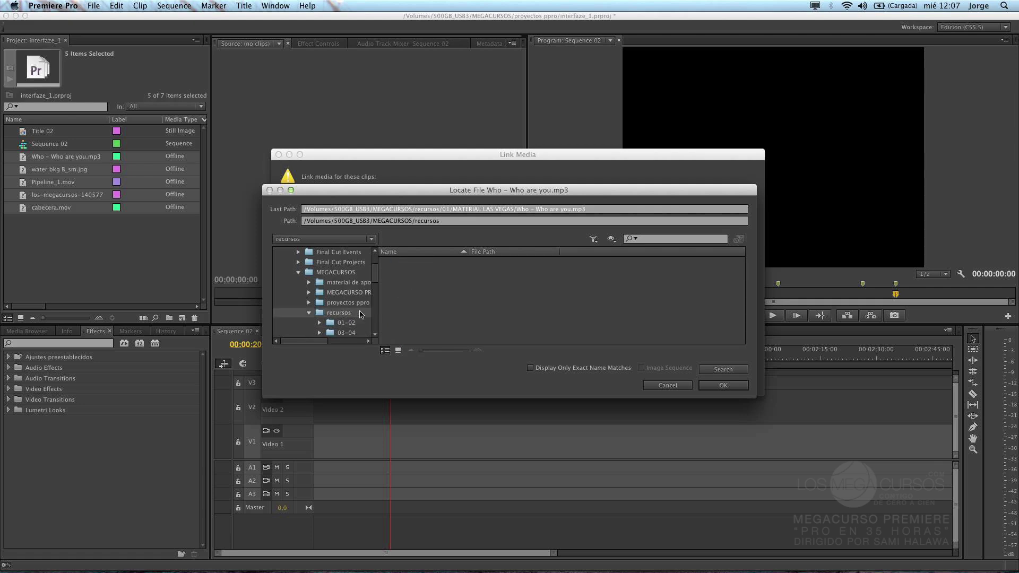
Step: Open the MATERIAL LAS VEGAS folder inside recursos and enlarge the Locate File dialog to show more files
drag(743, 268, 742, 324)
double_click(437, 300)
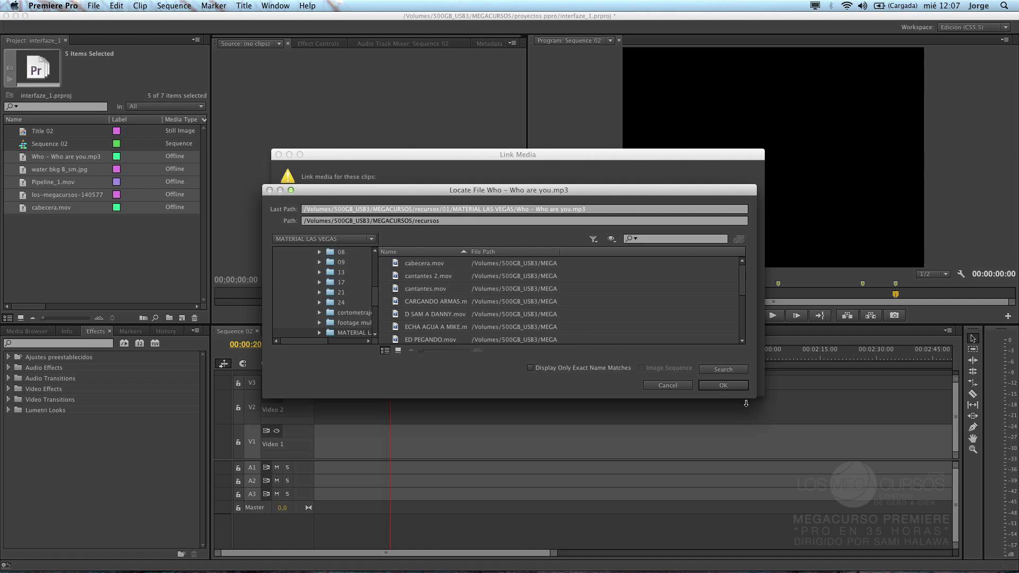
mouse_move(755, 399)
mouse_down()
mouse_move(814, 457)
mouse_move(850, 471)
mouse_move(857, 497)
mouse_move(848, 487)
mouse_up()
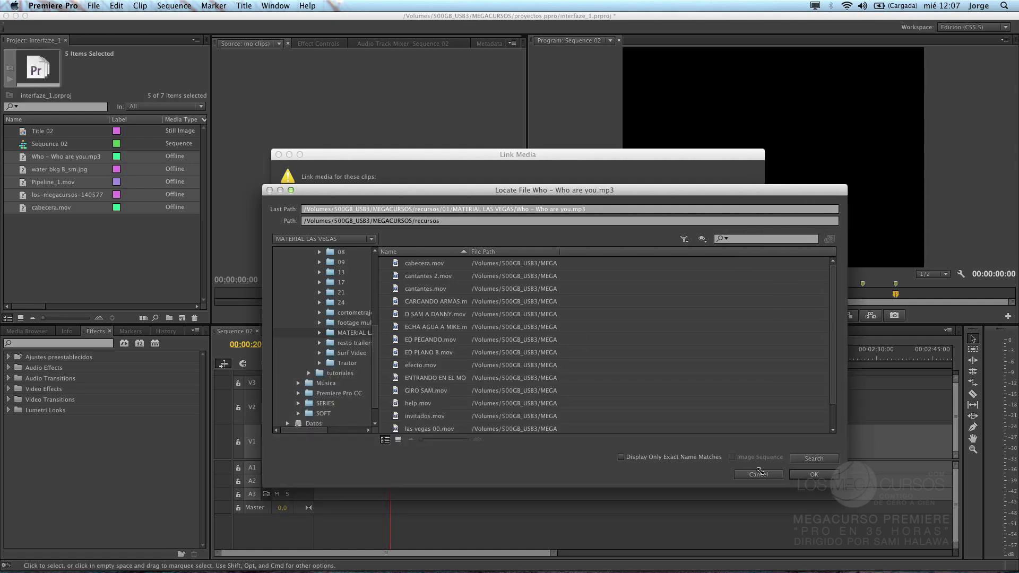
Step: Display only exact name matches and relink Who - Who are you.mp3 to the file in MATERIAL LAS VEGAS
click(622, 458)
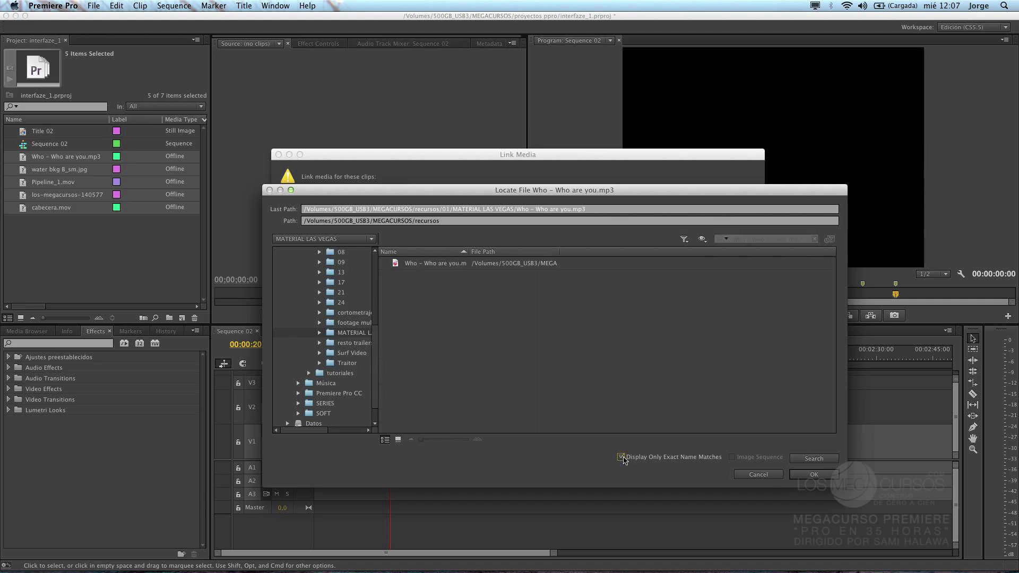
click(423, 267)
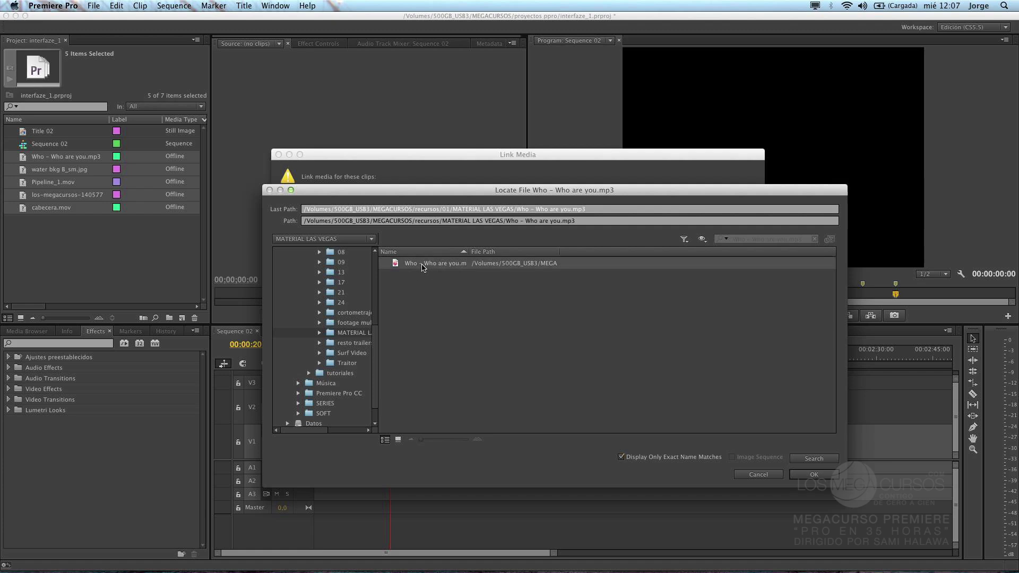
click(815, 475)
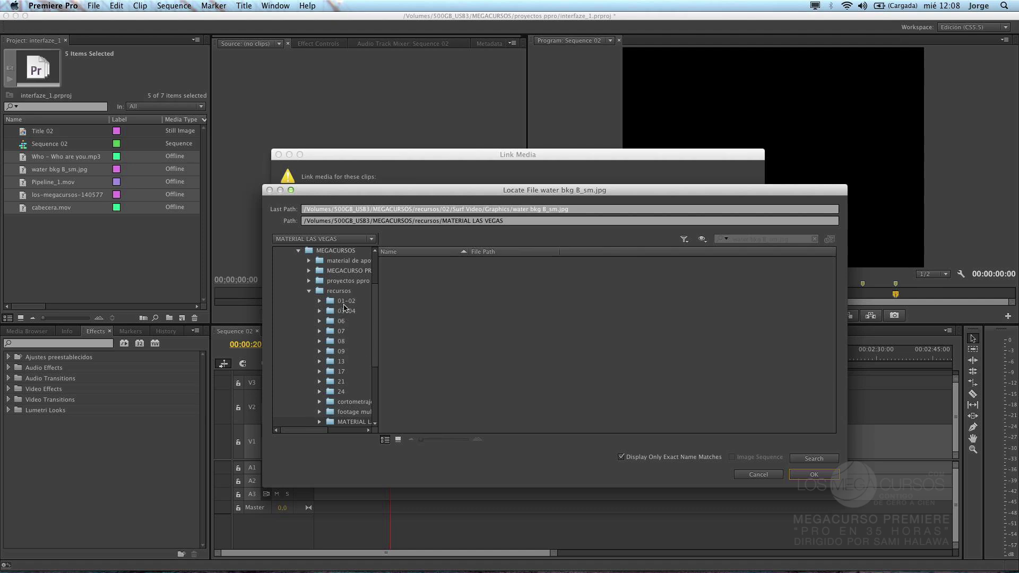
Step: Relink water bkg 8_sm.jpg to the matching file in the Graphics folder inside recursos/Surf Video
drag(377, 347, 379, 414)
click(357, 330)
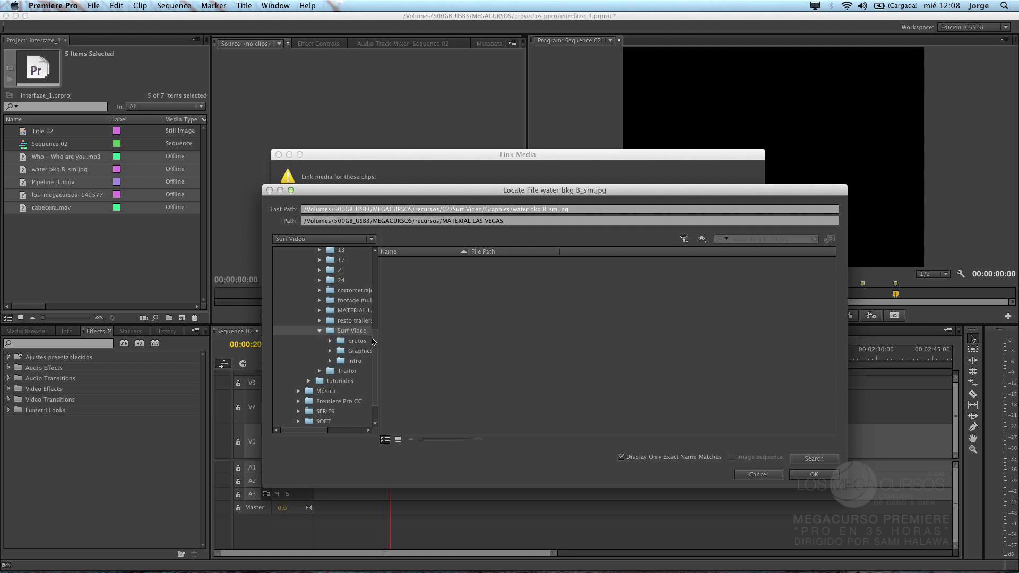
click(365, 351)
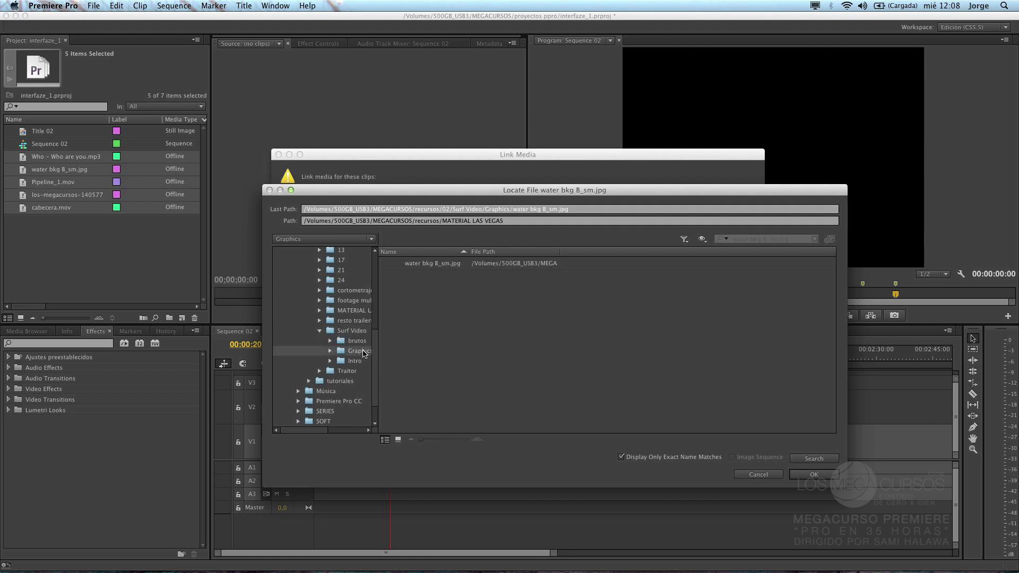
click(435, 268)
click(802, 476)
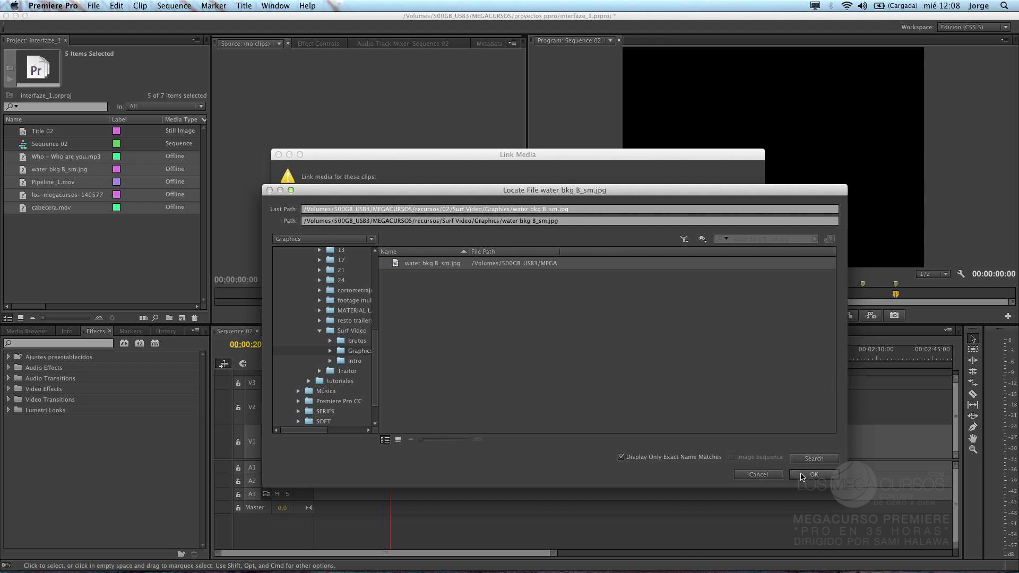
click(801, 475)
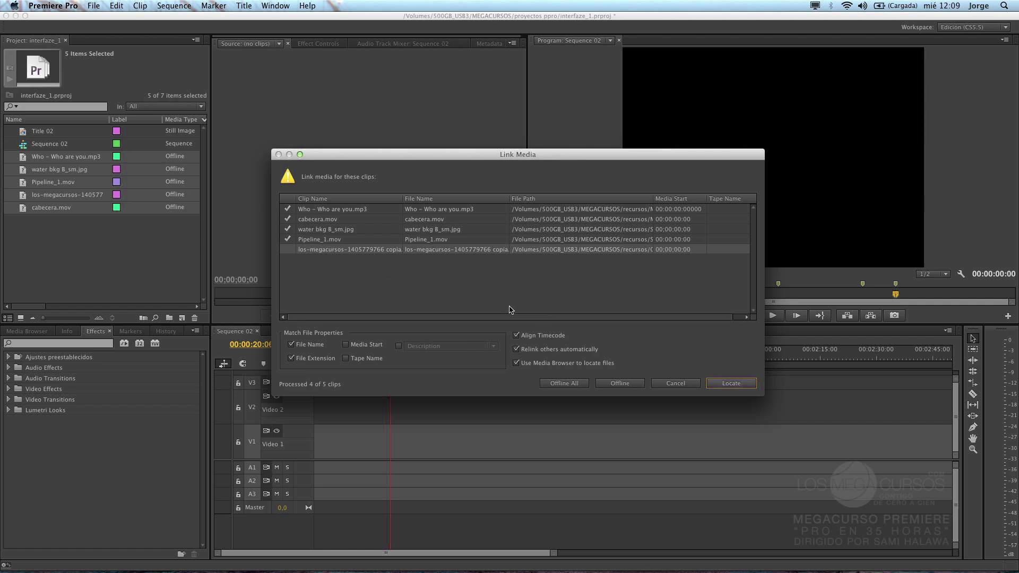
click(714, 381)
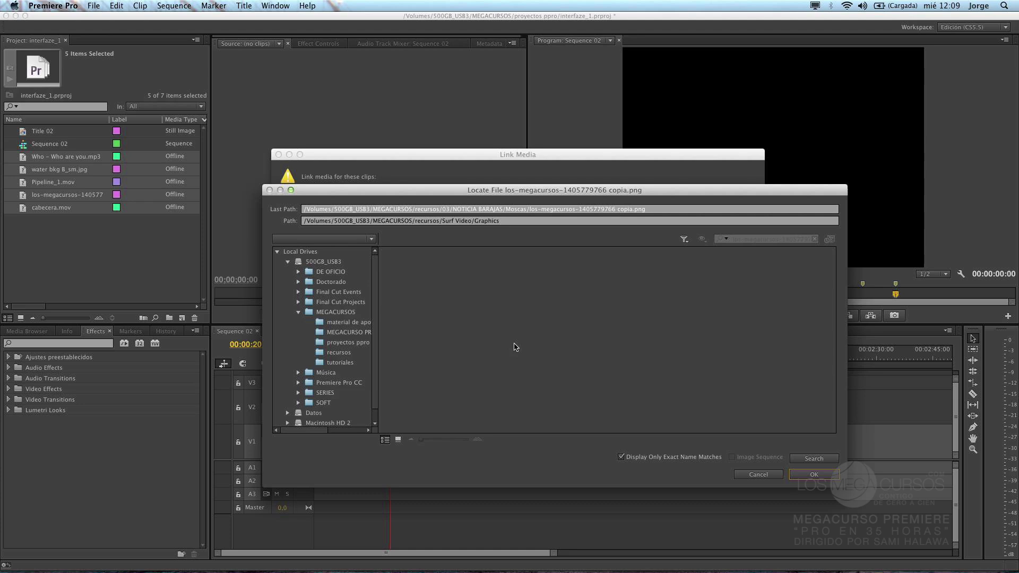
drag(376, 331, 376, 345)
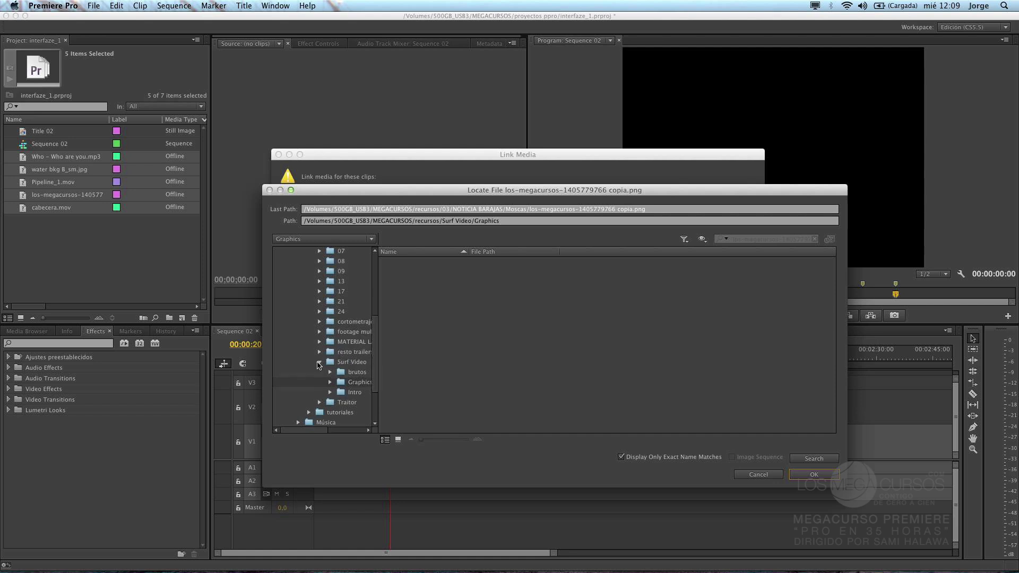
click(319, 364)
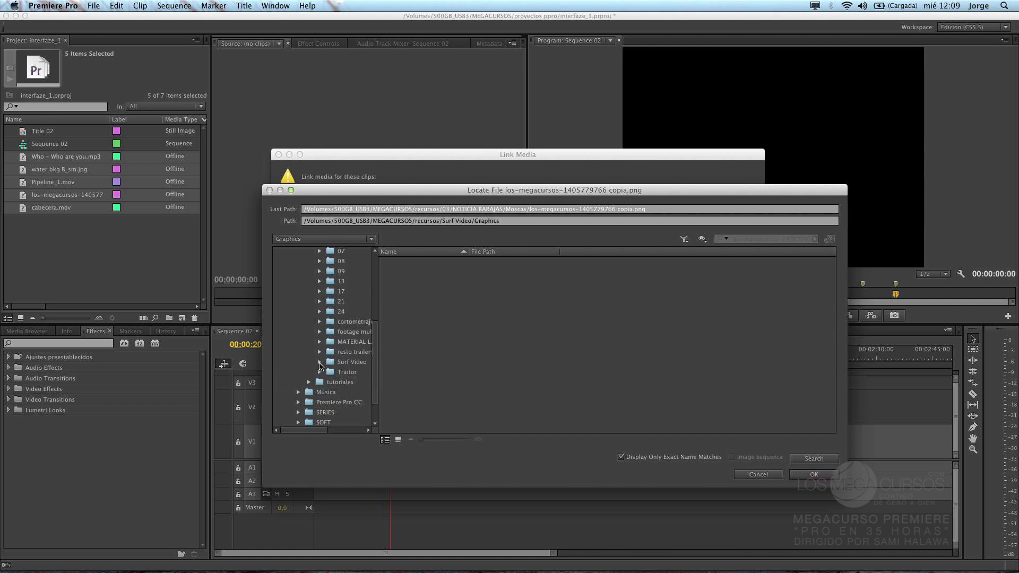
click(375, 271)
drag(371, 307, 376, 345)
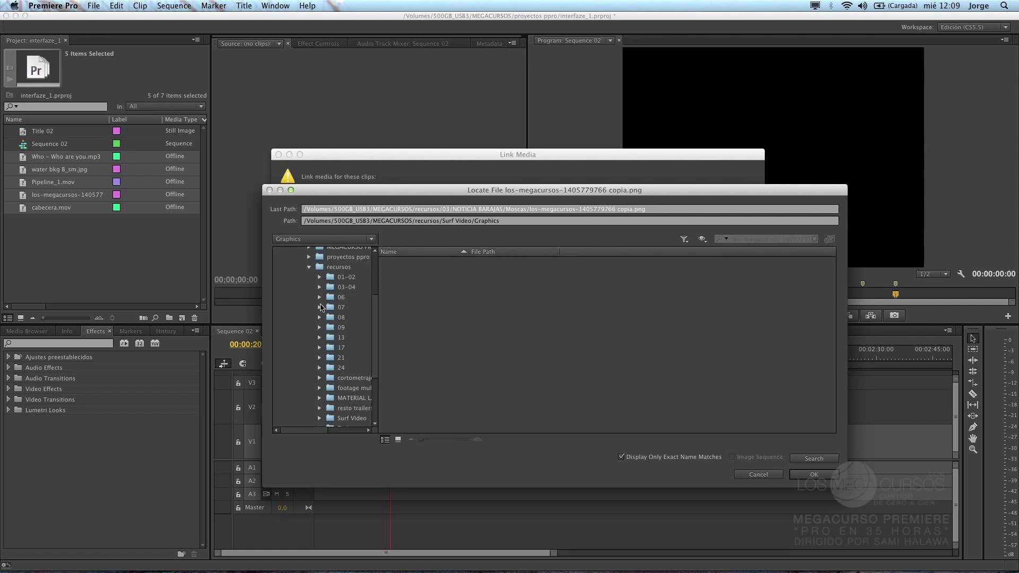
click(319, 299)
click(319, 300)
click(341, 297)
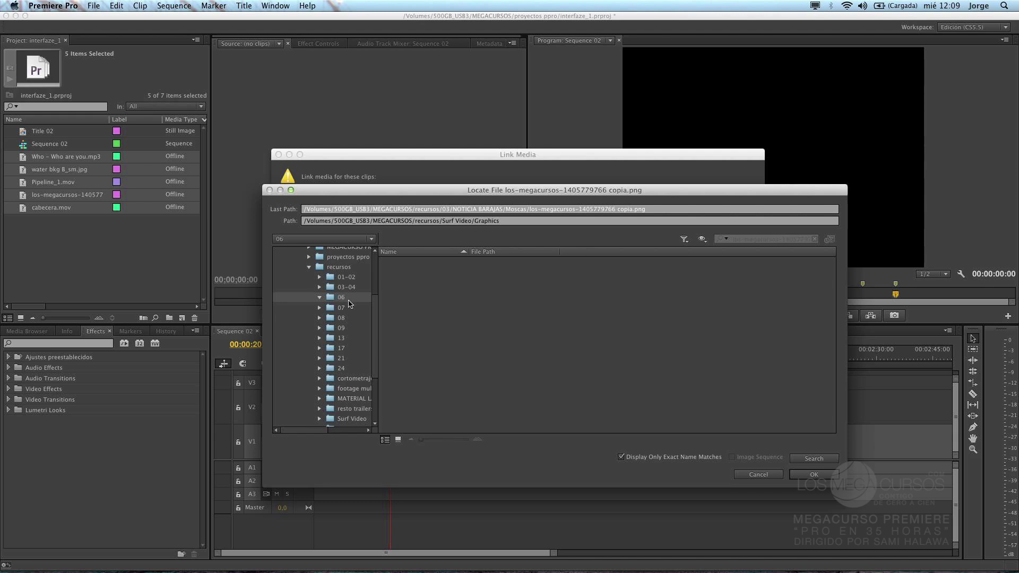
click(320, 301)
click(321, 310)
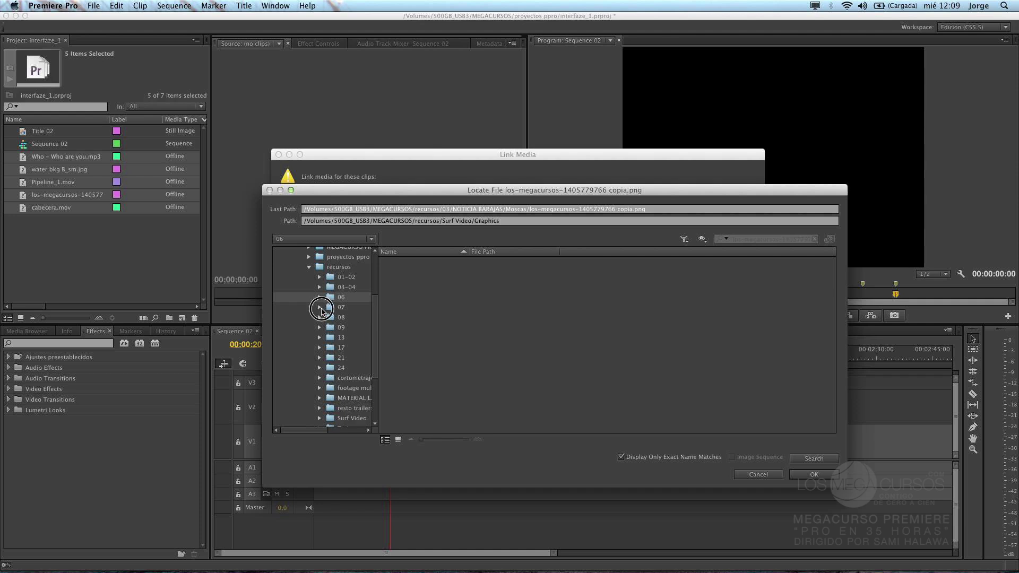
click(329, 318)
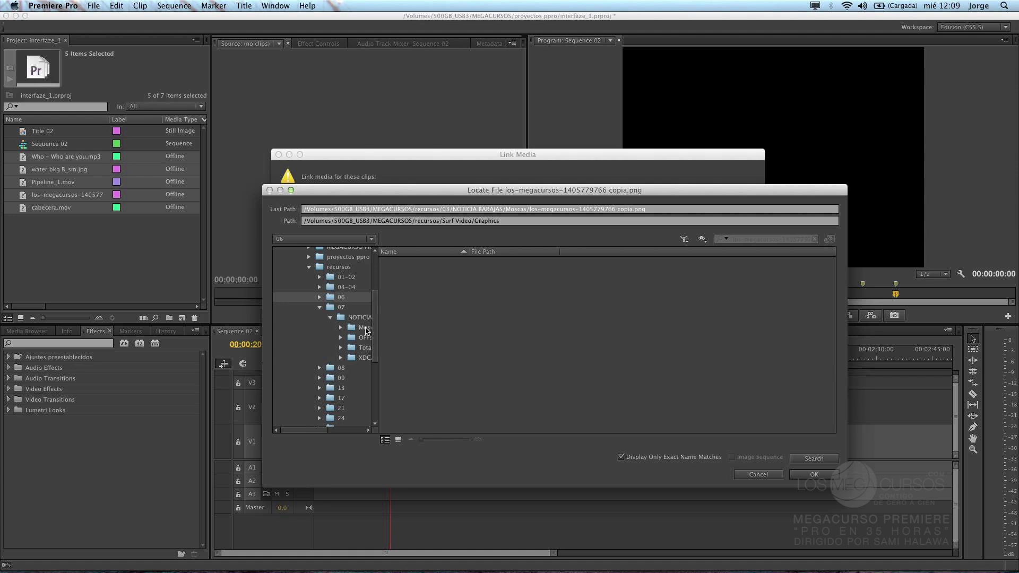
click(366, 329)
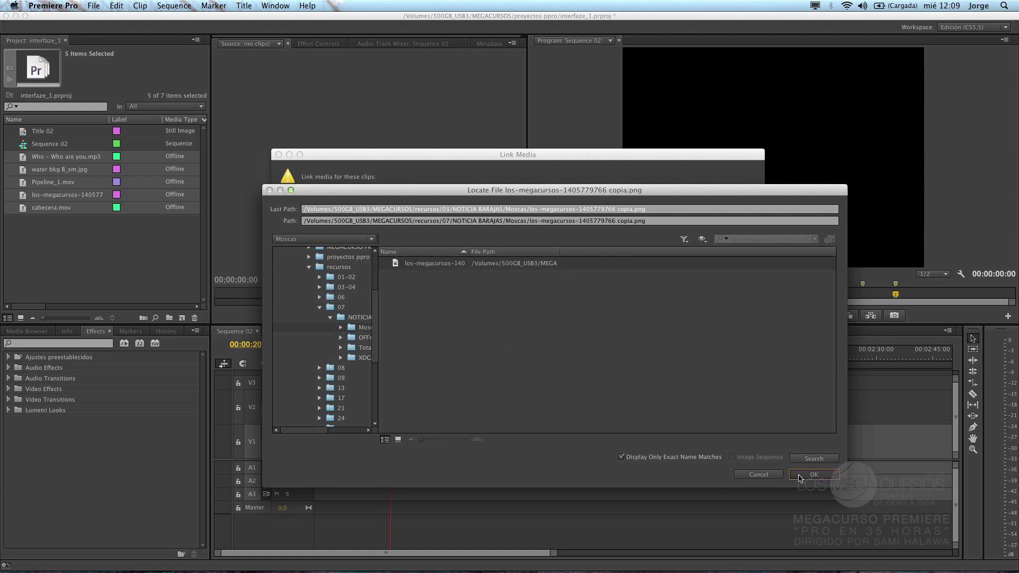
key(Return)
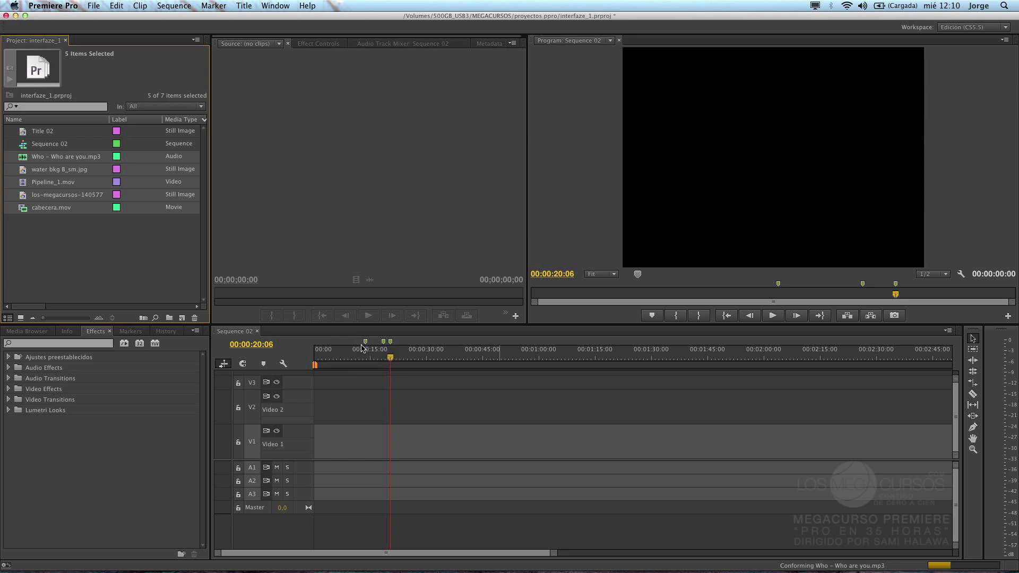
Step: Examine which Clip commands are available while the empty Sequence 02 timeline is active
right_click(354, 345)
click(148, 19)
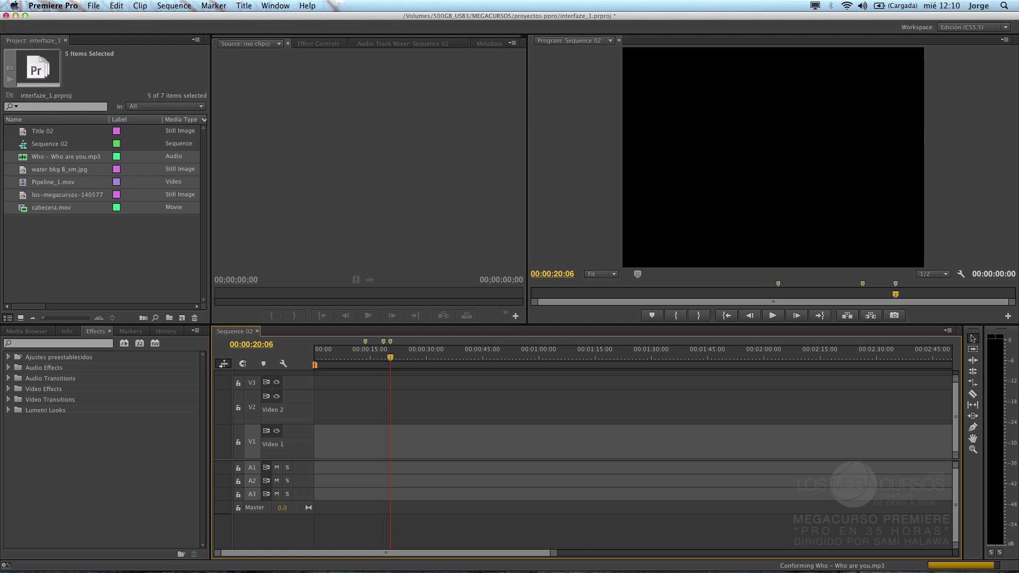
click(140, 6)
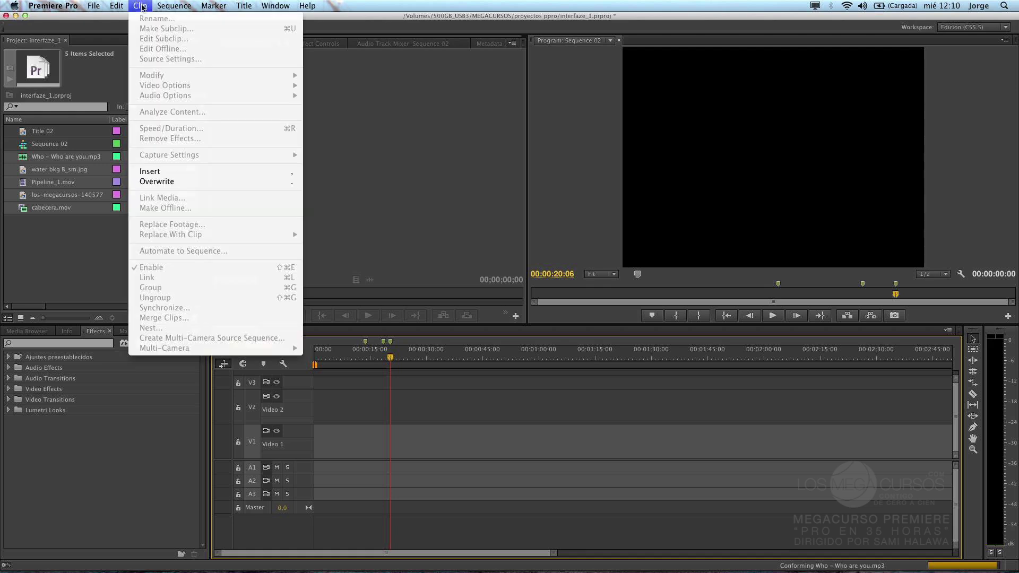
click(141, 6)
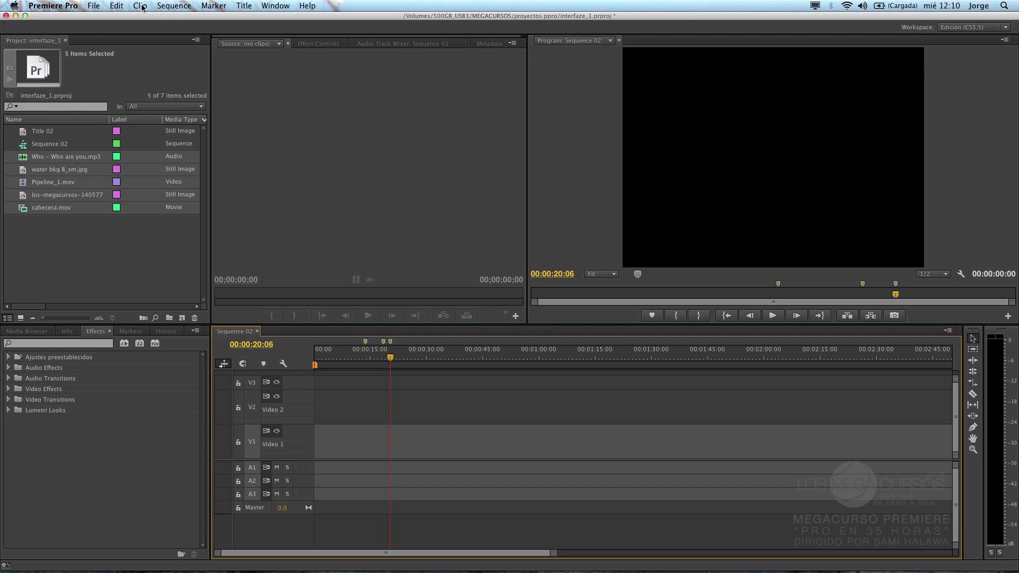
click(142, 6)
click(141, 6)
click(142, 5)
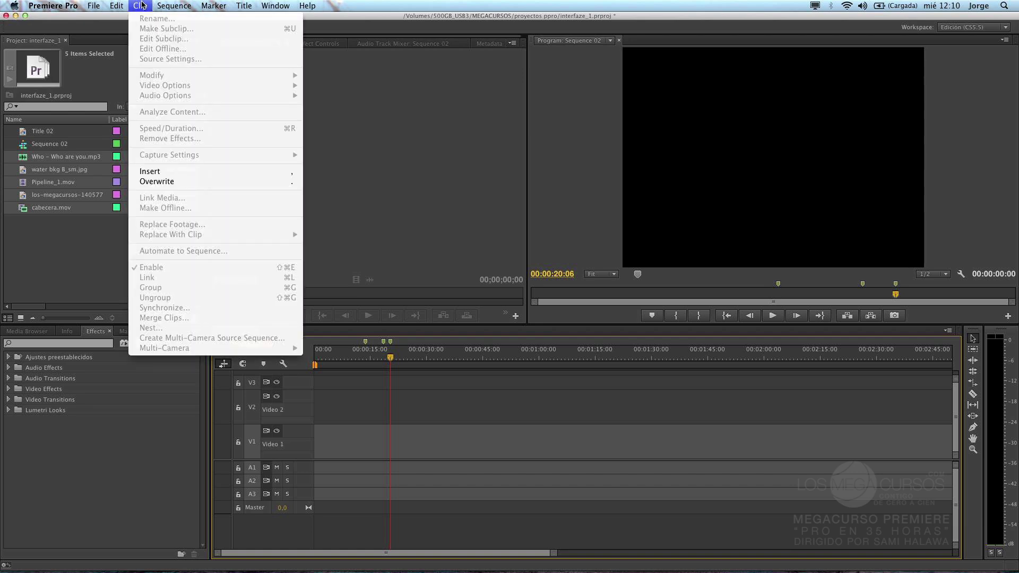
click(43, 279)
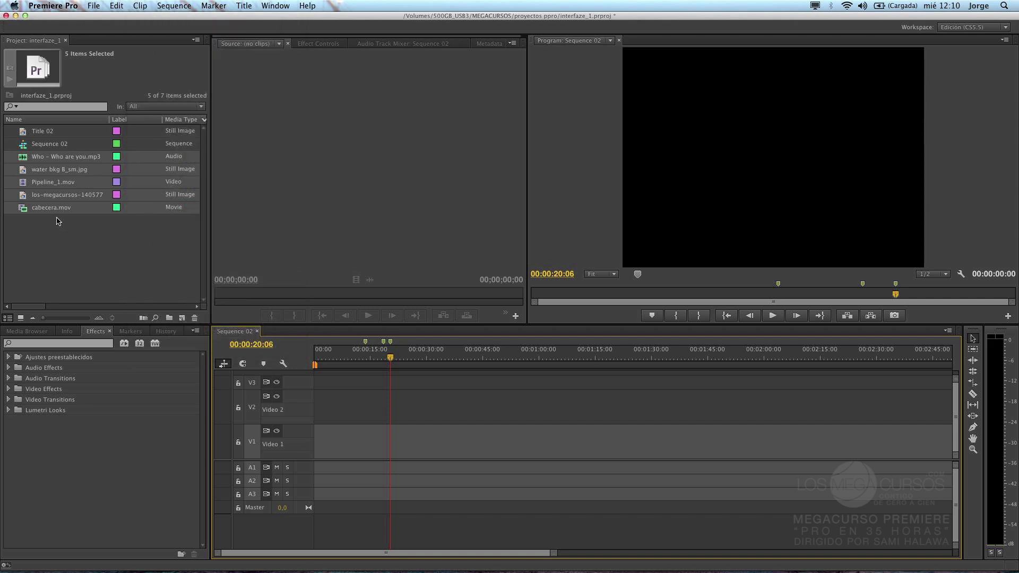
Step: Deselect the project items and load cabecera.mov into the Source monitor
click(45, 218)
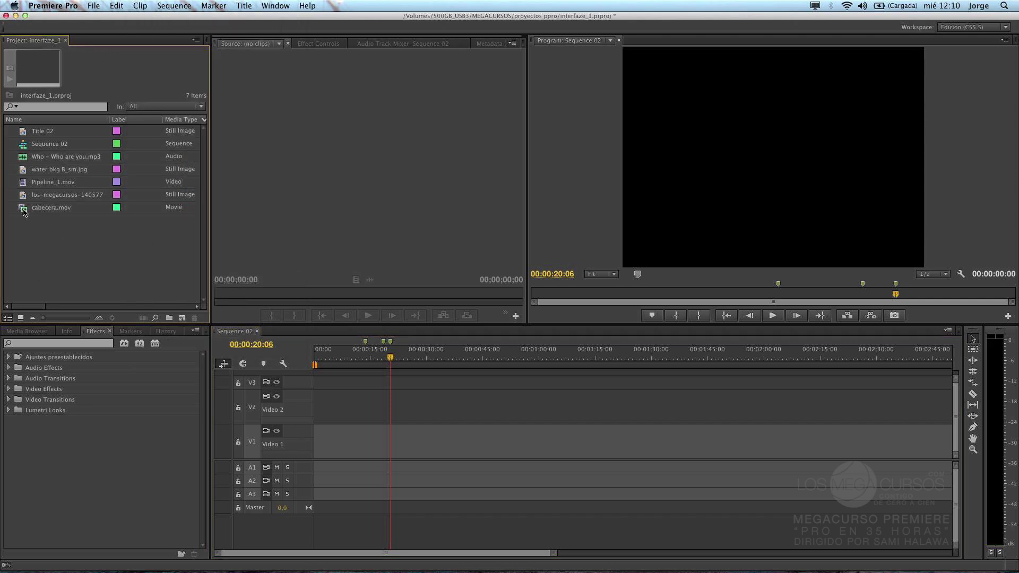
click(23, 211)
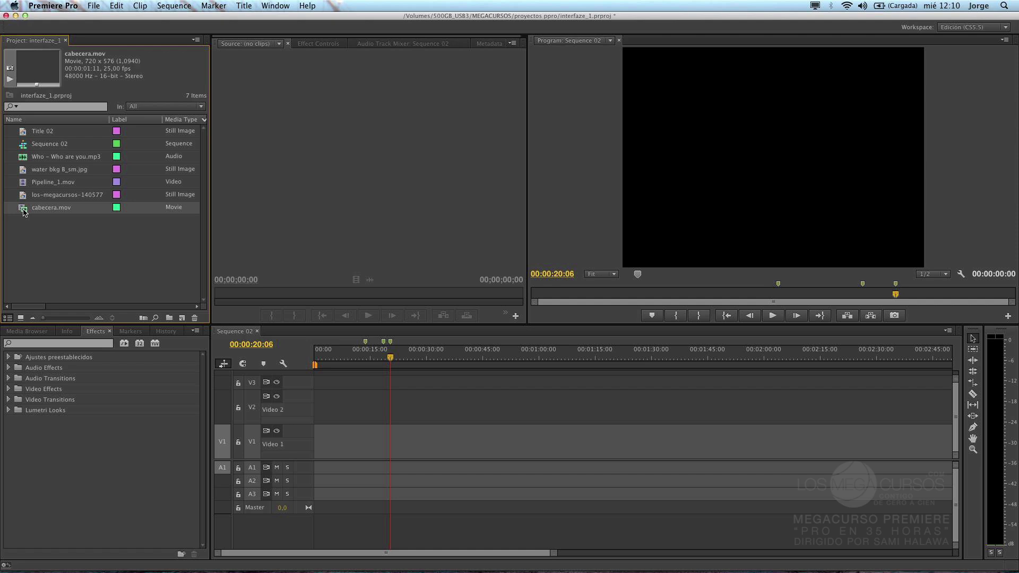
double_click(24, 212)
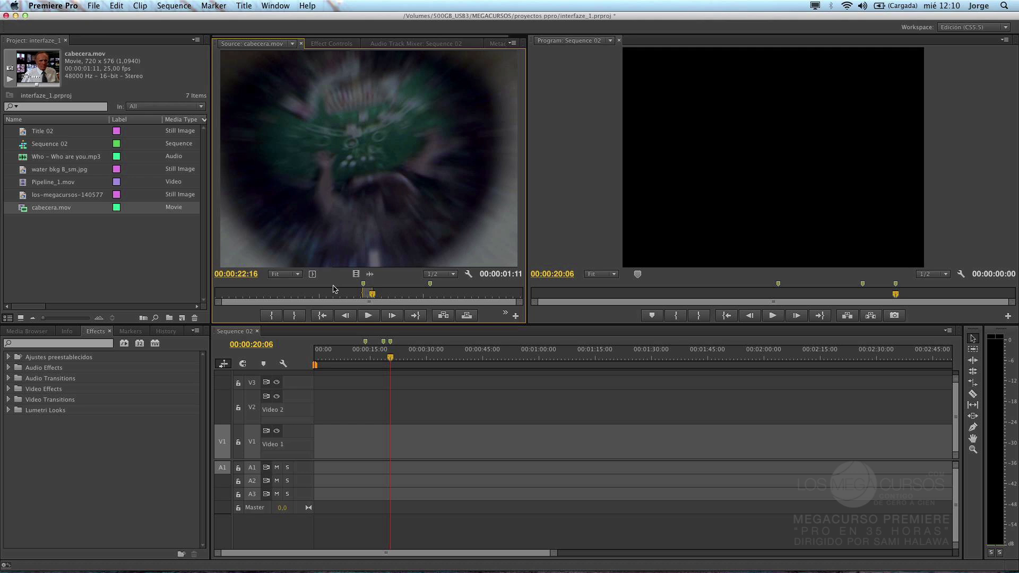
Step: Move the Source monitor playhead to 00:00:12:14 and clear the In and Out points of cabecera.mov
click(303, 296)
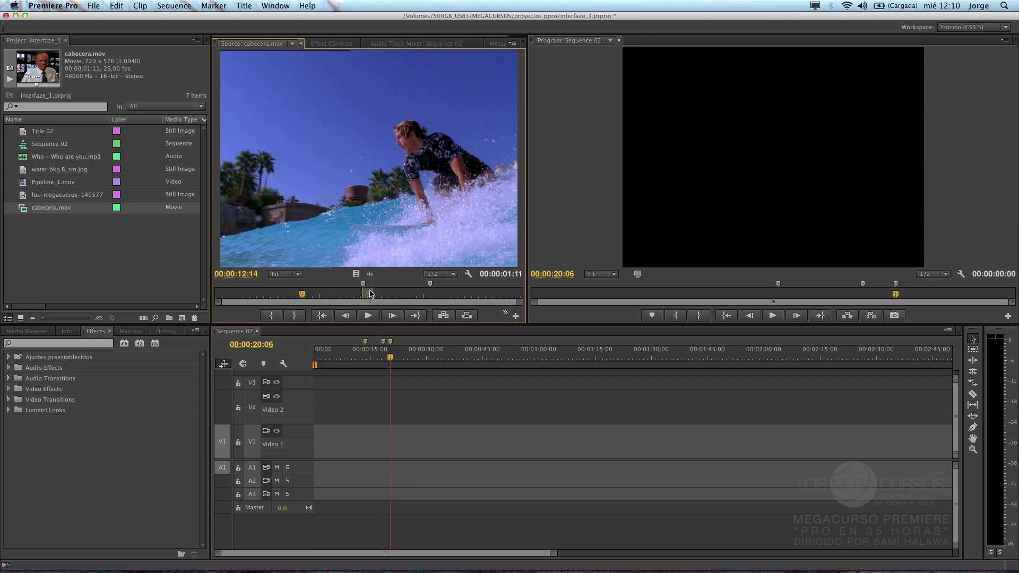
right_click(370, 293)
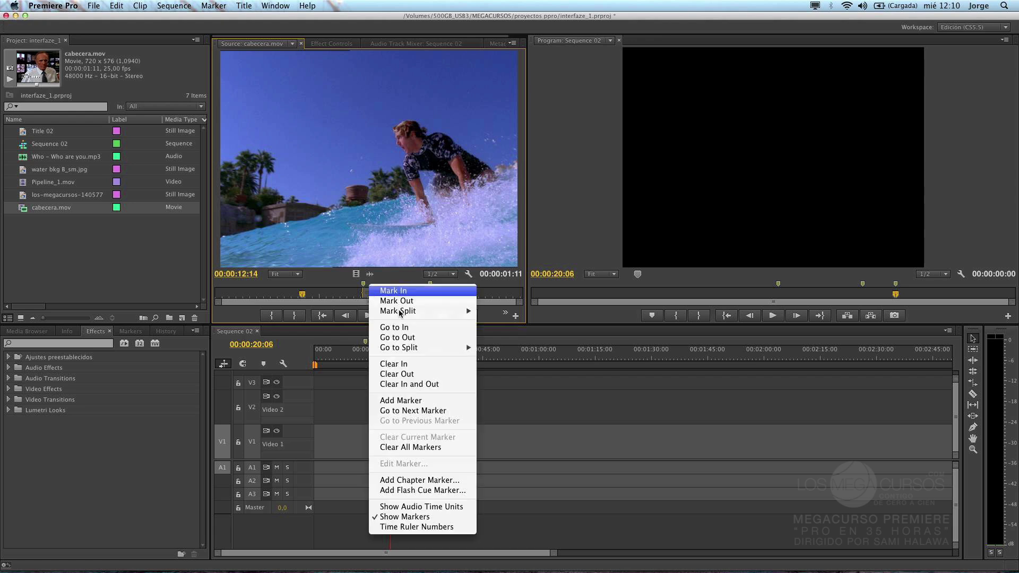
click(445, 385)
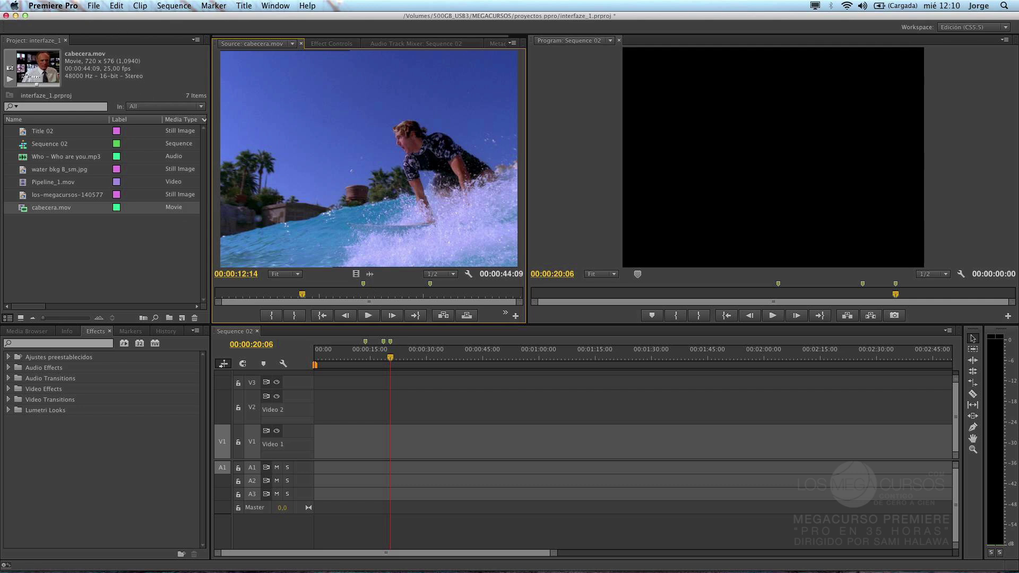
Step: Examine the Clip commands available for cabecera.mov, including the Modify and Audio Options choices
click(140, 5)
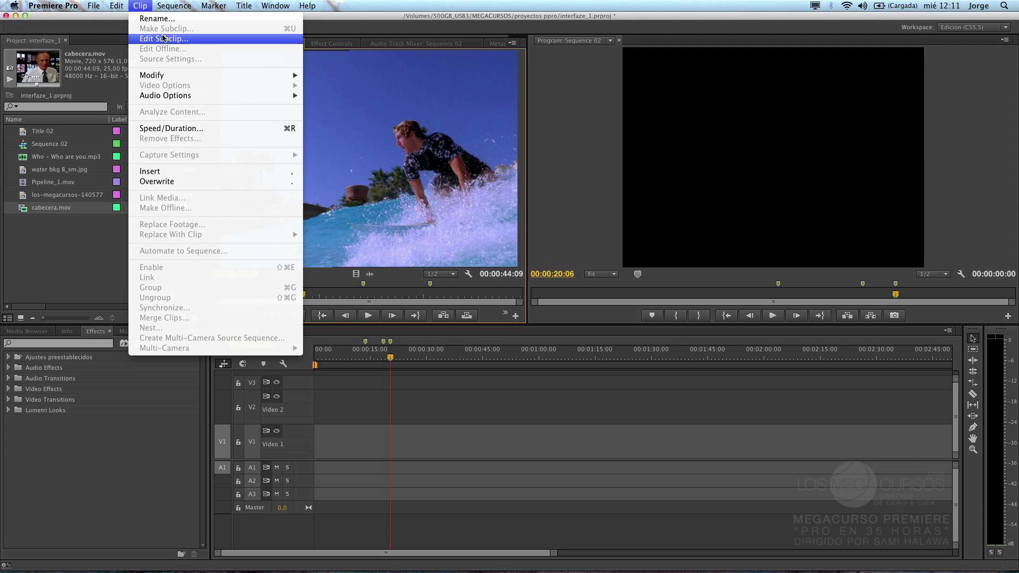
mouse_move(167, 77)
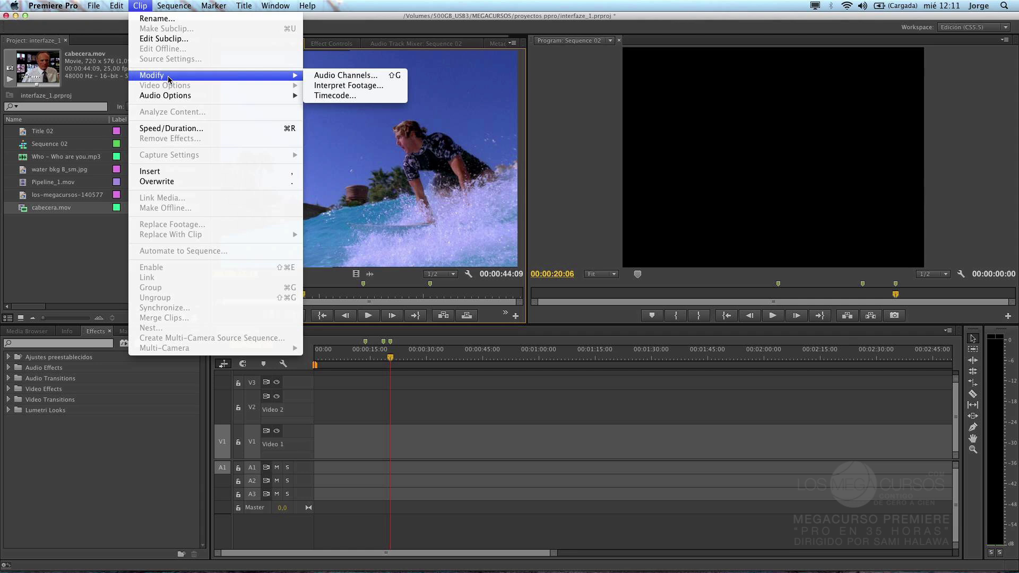
mouse_move(181, 99)
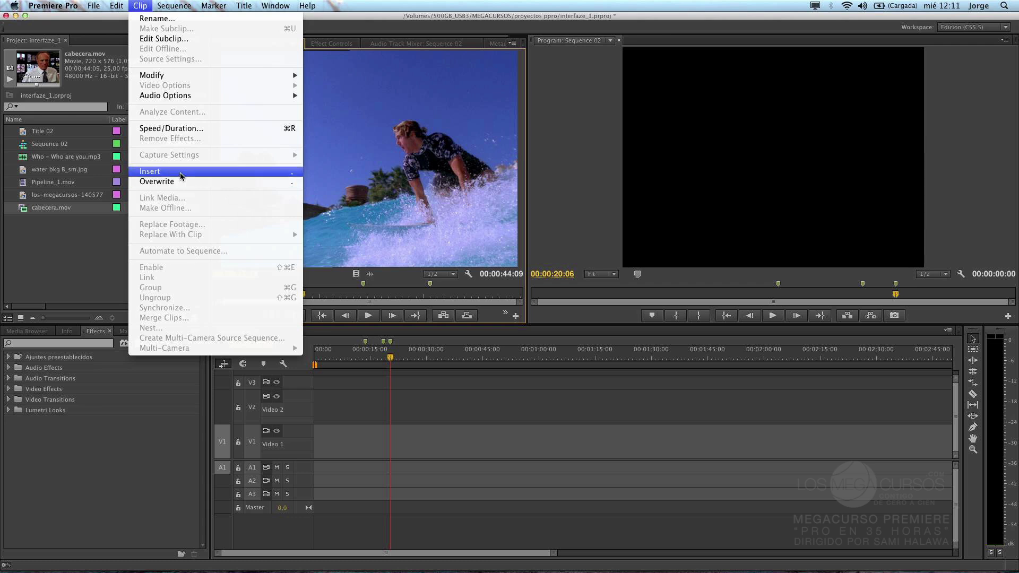
click(59, 268)
Step: Place cabecera.mov at the start of tracks V1 and A1 in Sequence 02 and move the playhead to 00:00:12:15
click(44, 211)
click(104, 265)
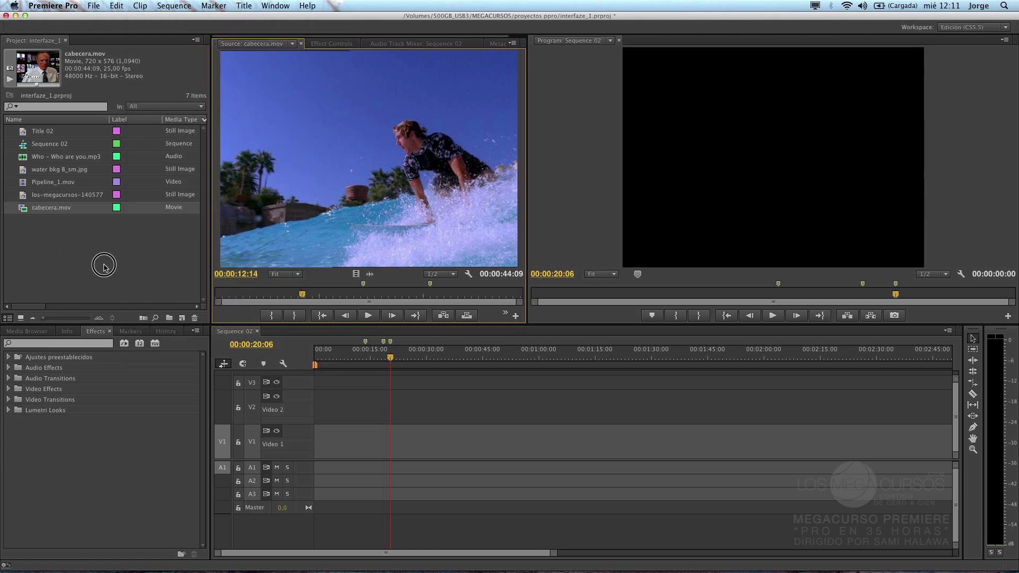
click(336, 443)
drag(335, 445, 304, 449)
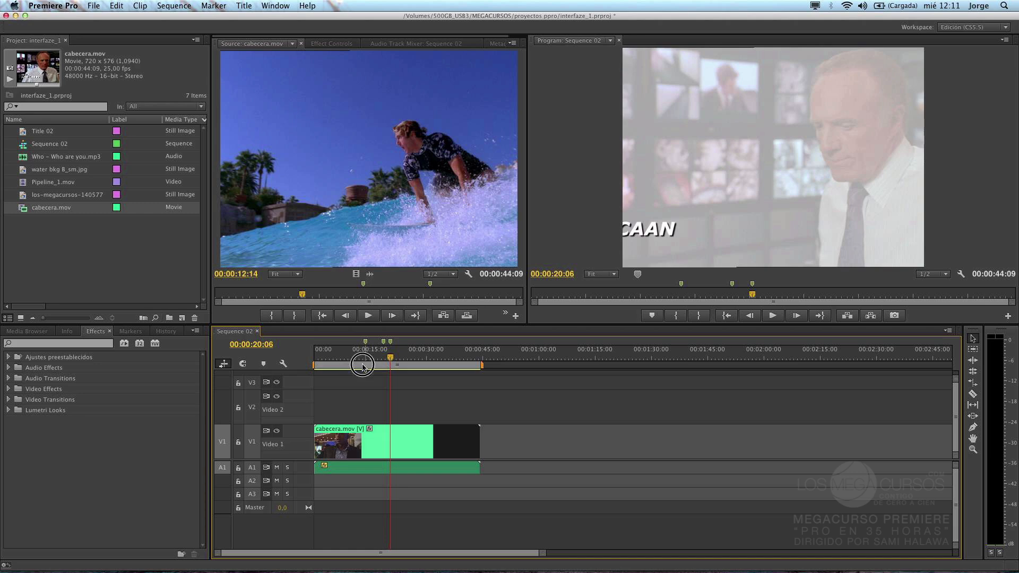
click(362, 358)
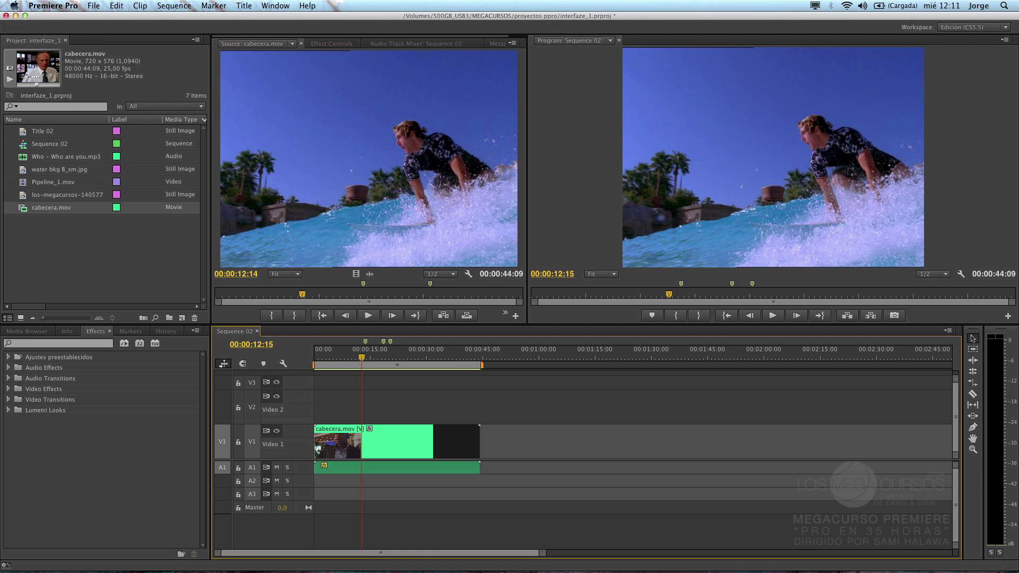
Step: Select the cabecera.mov clip on track V1 together with its audio on A1 in Sequence 02
click(140, 6)
click(141, 5)
mouse_move(404, 457)
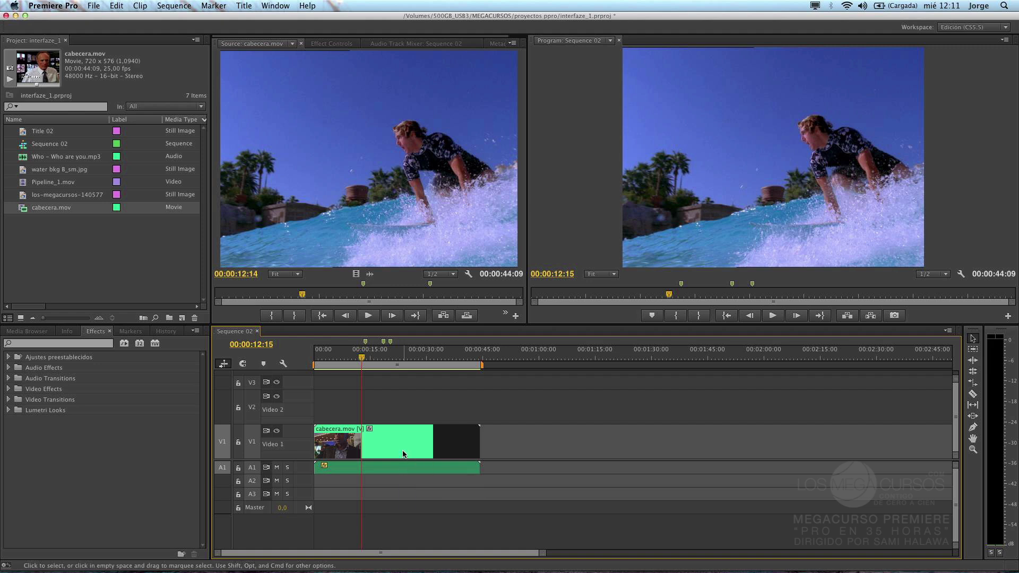
click(404, 455)
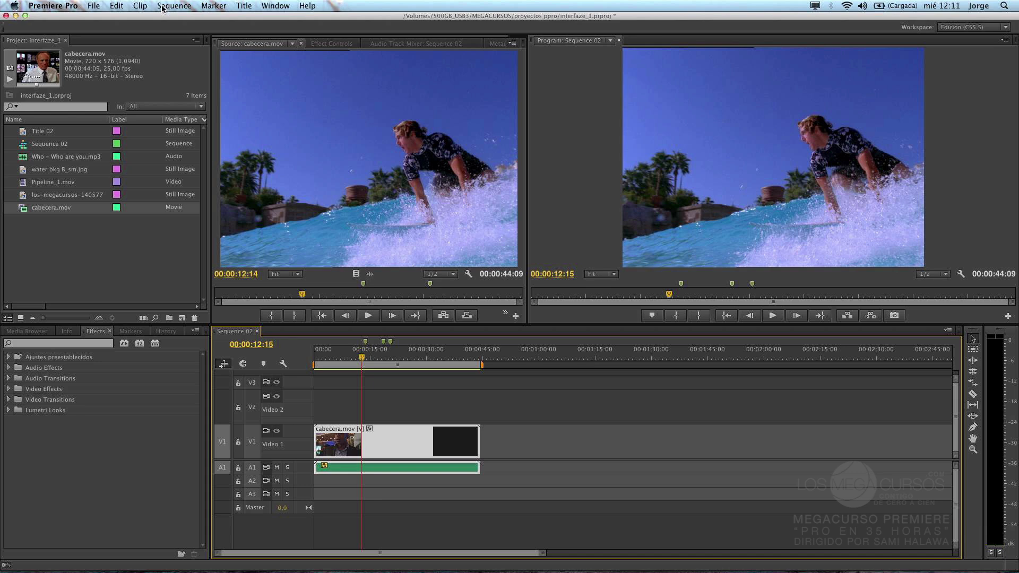
click(141, 5)
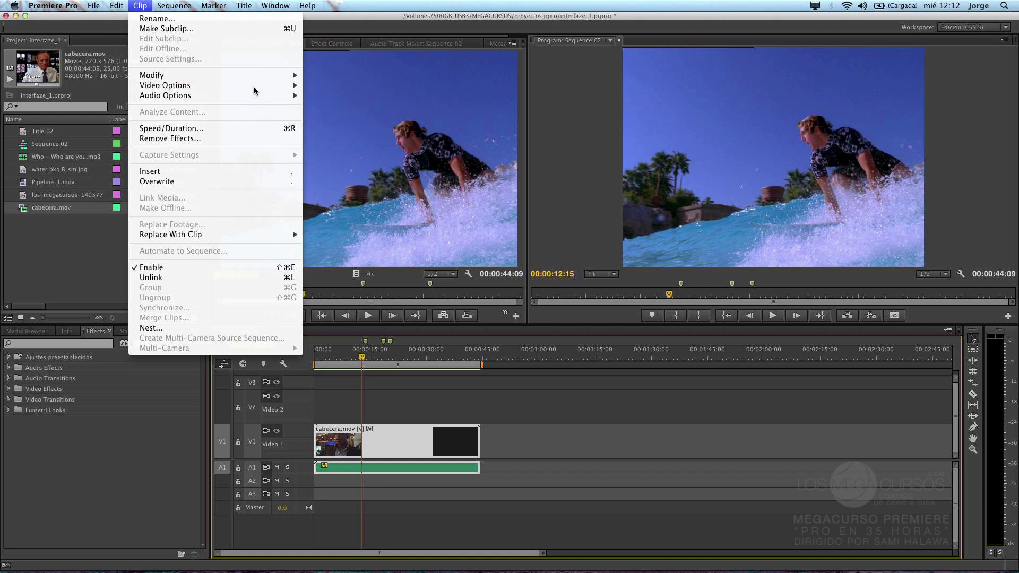
mouse_move(187, 5)
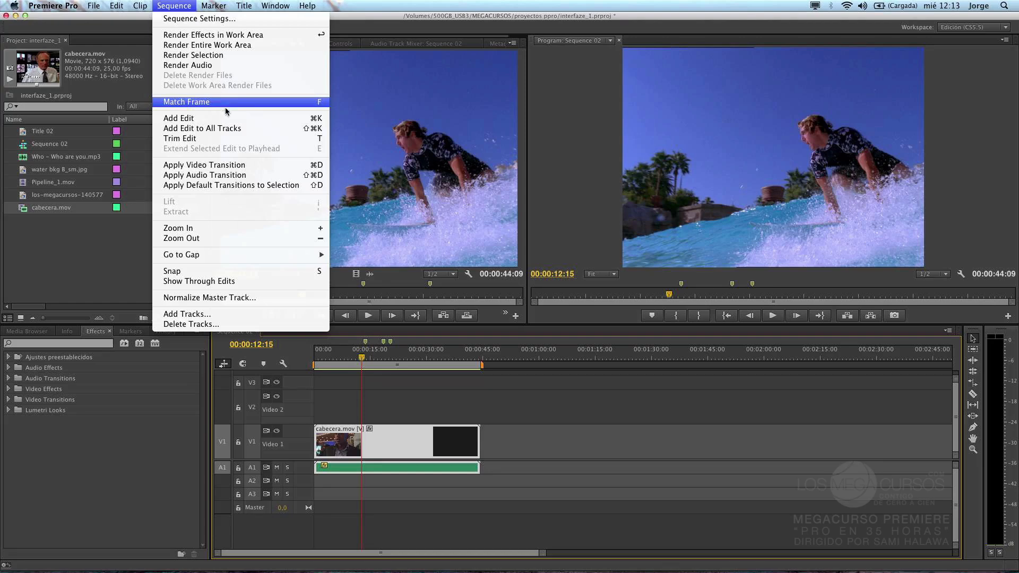
click(403, 345)
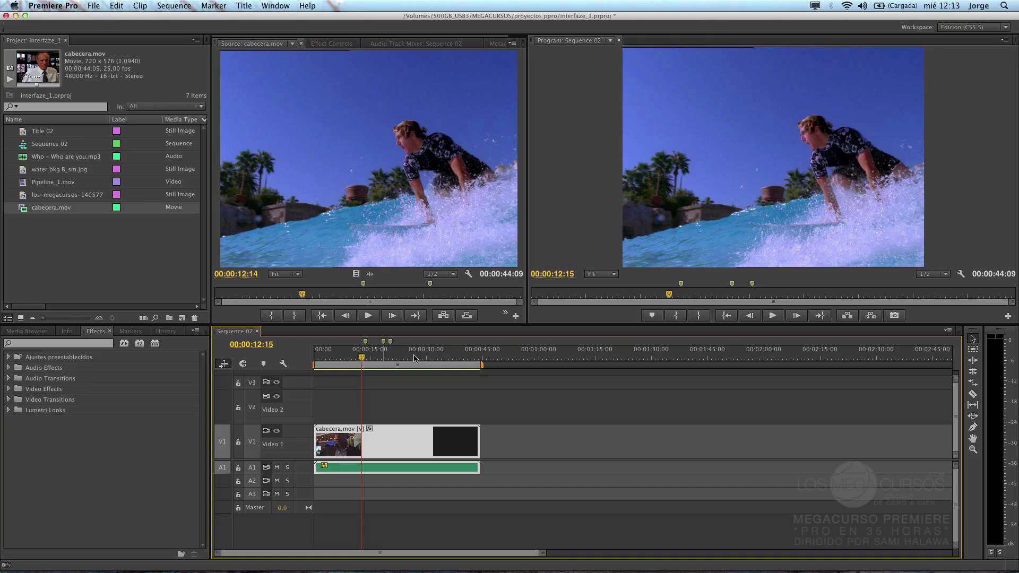
Step: Split the cabecera.mov clip at 00:00:26:12 and trim about 10 seconds off the start of its second piece
click(416, 359)
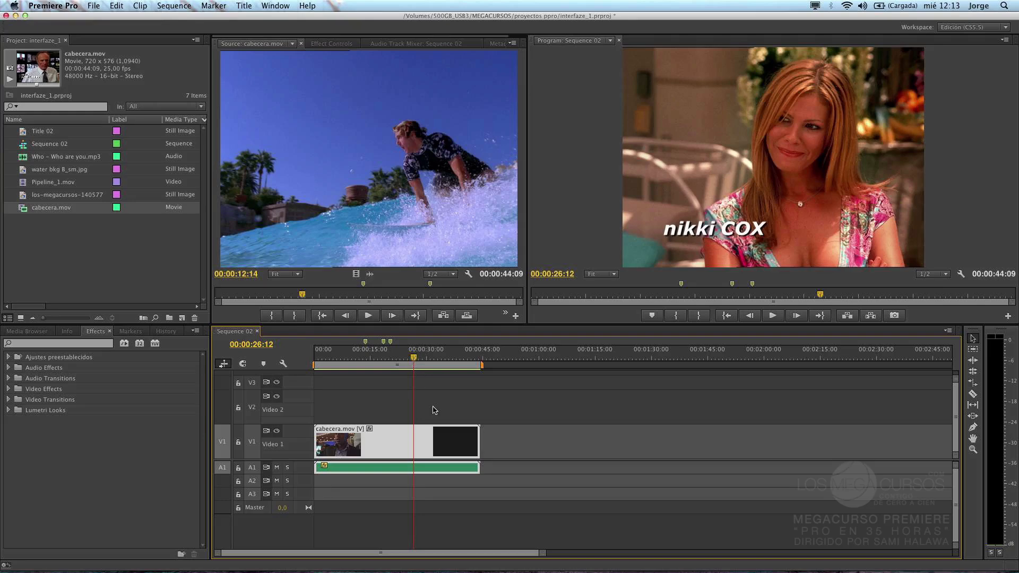
key(super+k)
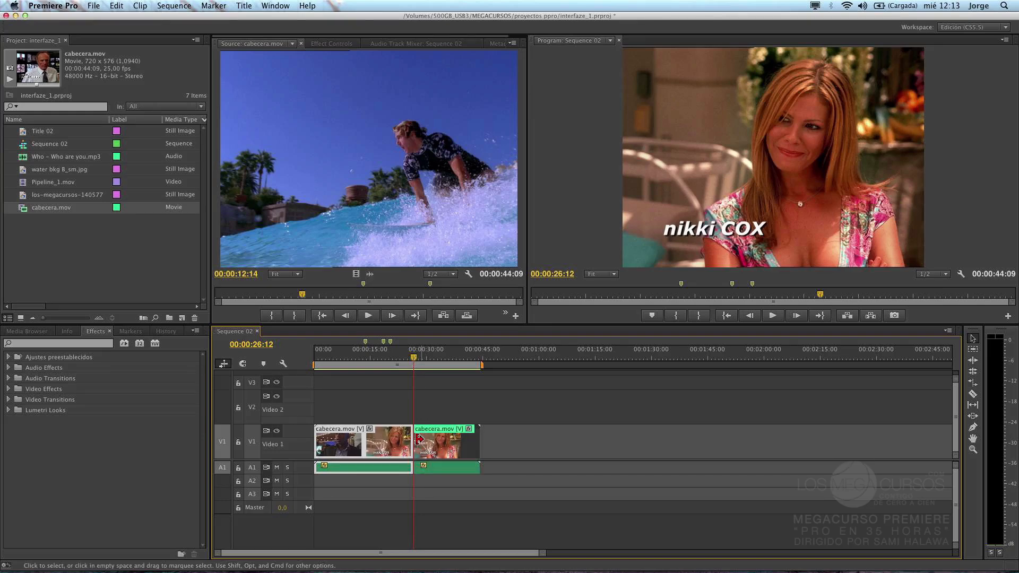
click(418, 441)
drag(419, 441, 456, 439)
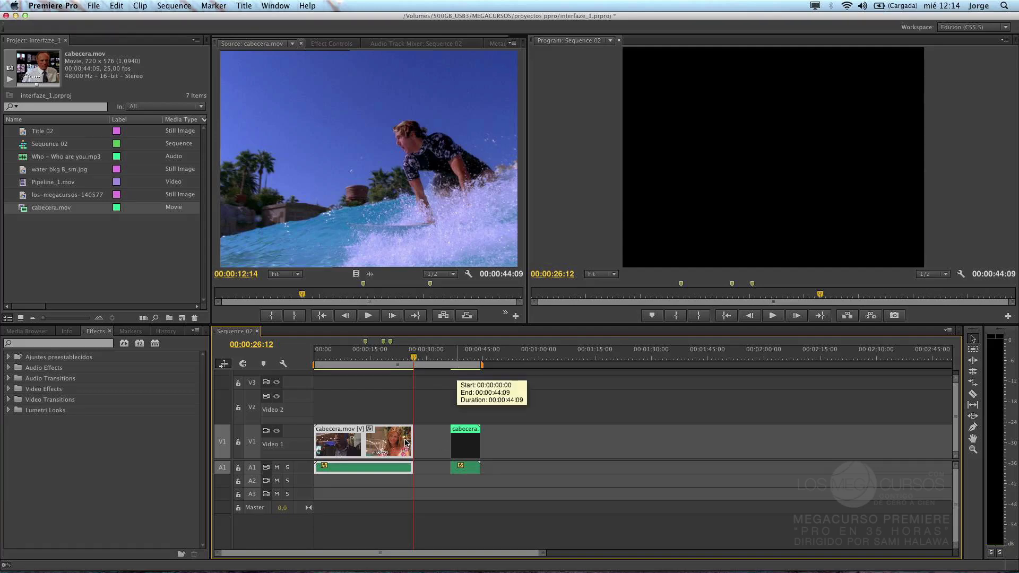
Step: Move the second cabecera.mov piece 00:00:07:05 earlier and trim its start to 00:00:32:04, with the playhead at 00:00:32:14
drag(461, 446, 438, 372)
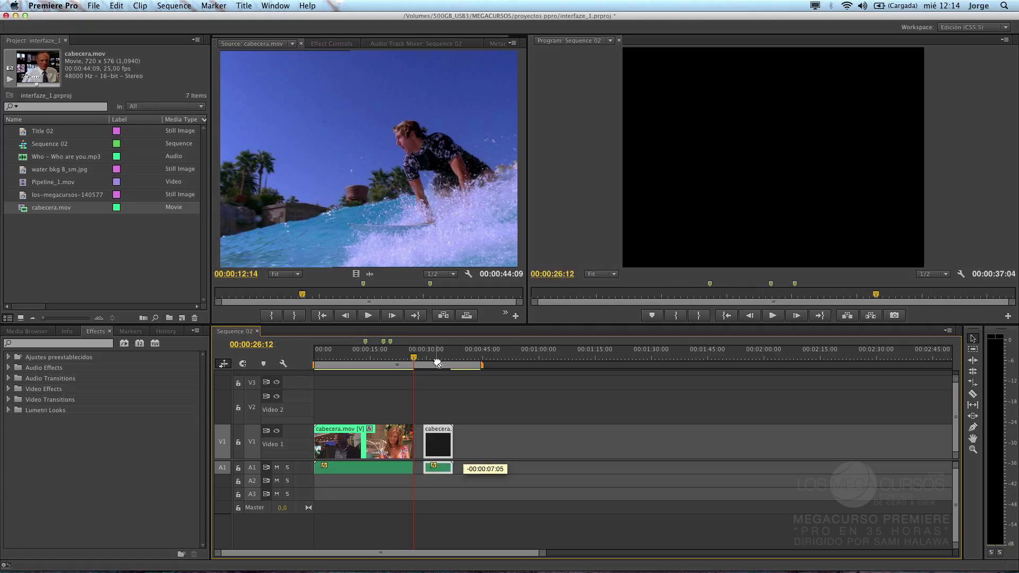
click(437, 362)
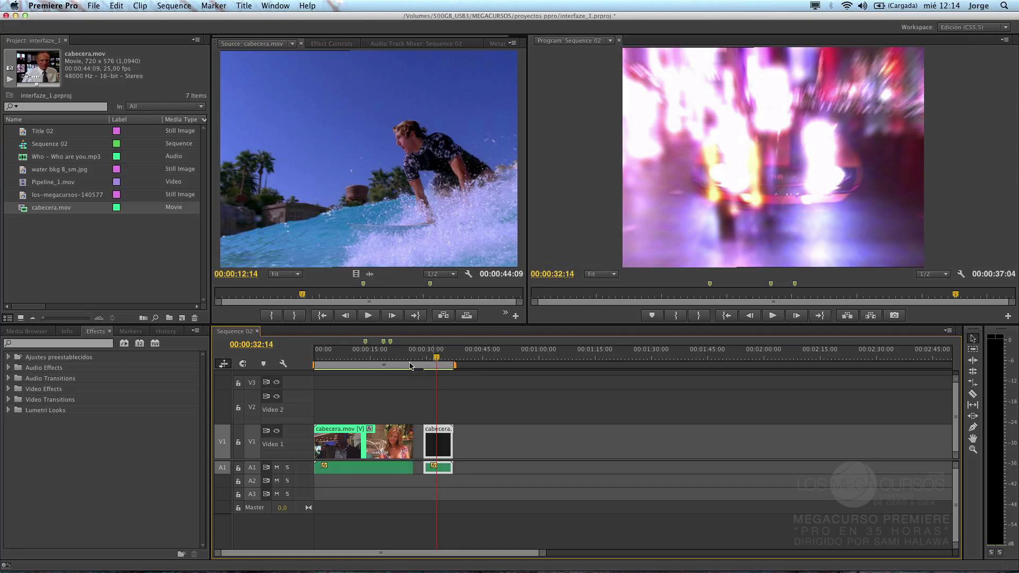
drag(426, 440, 436, 440)
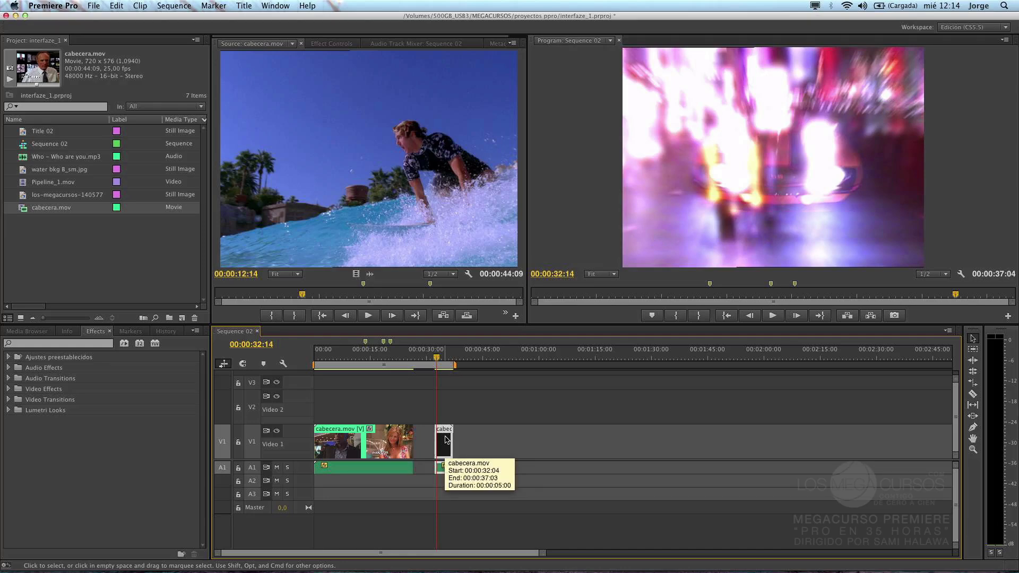
Step: Select the short second cabecera.mov piece and match its frame at 00:00:32:14 in the Source monitor
click(446, 440)
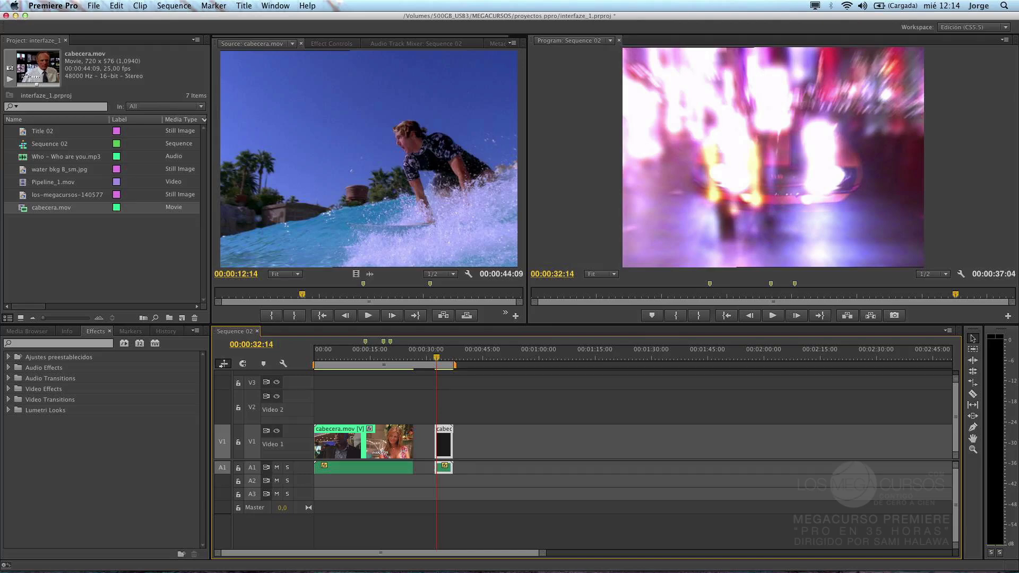
click(172, 6)
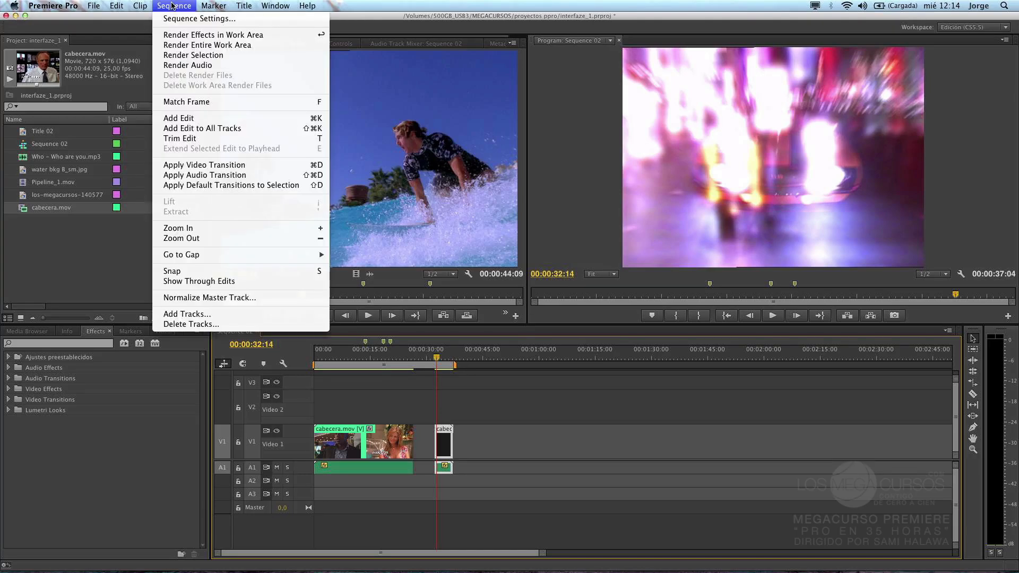
click(193, 101)
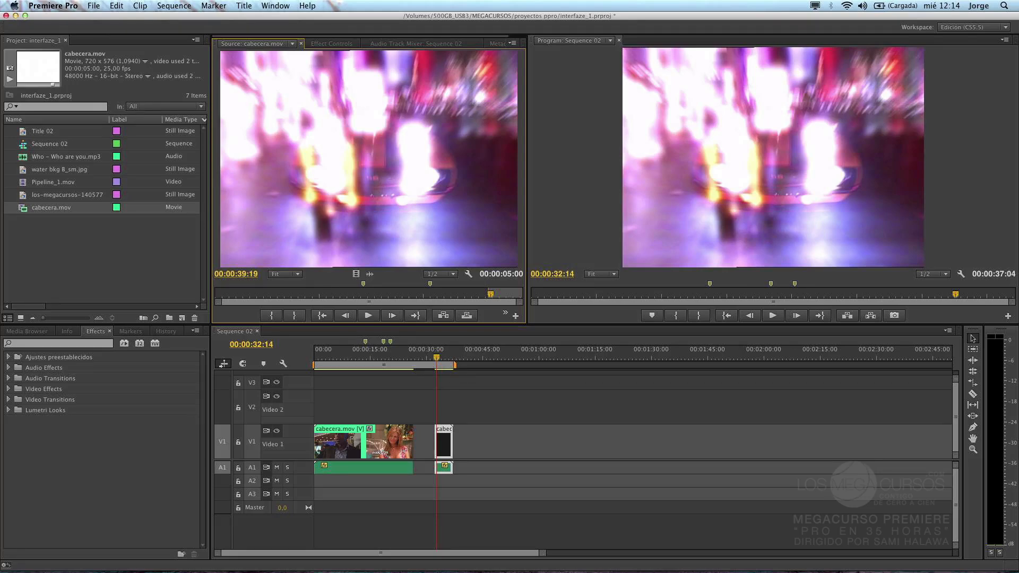
Step: Add an edit to the first cabecera.mov piece at 00:00:20:17 in Sequence 02
click(173, 5)
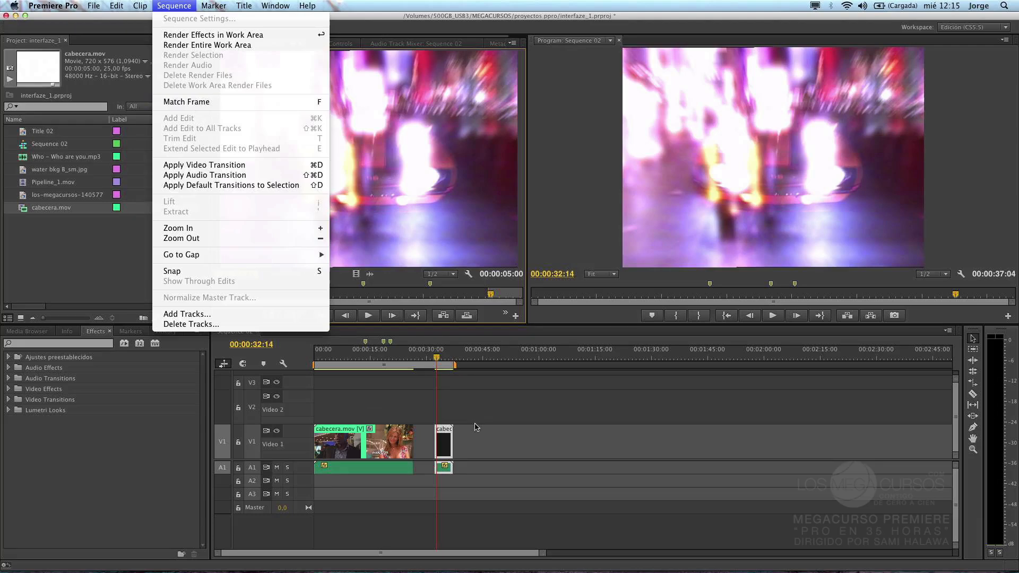
click(399, 392)
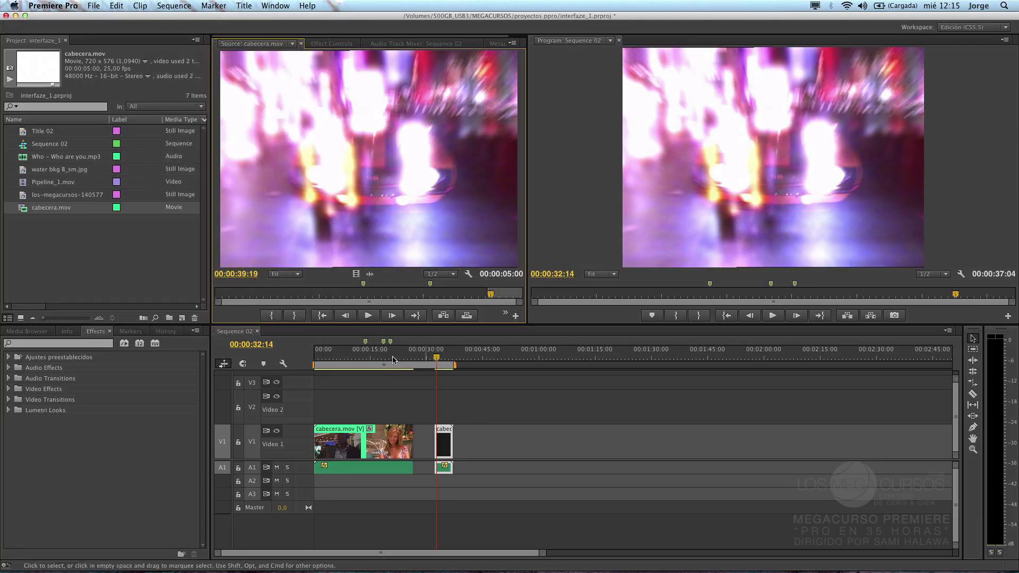
click(393, 358)
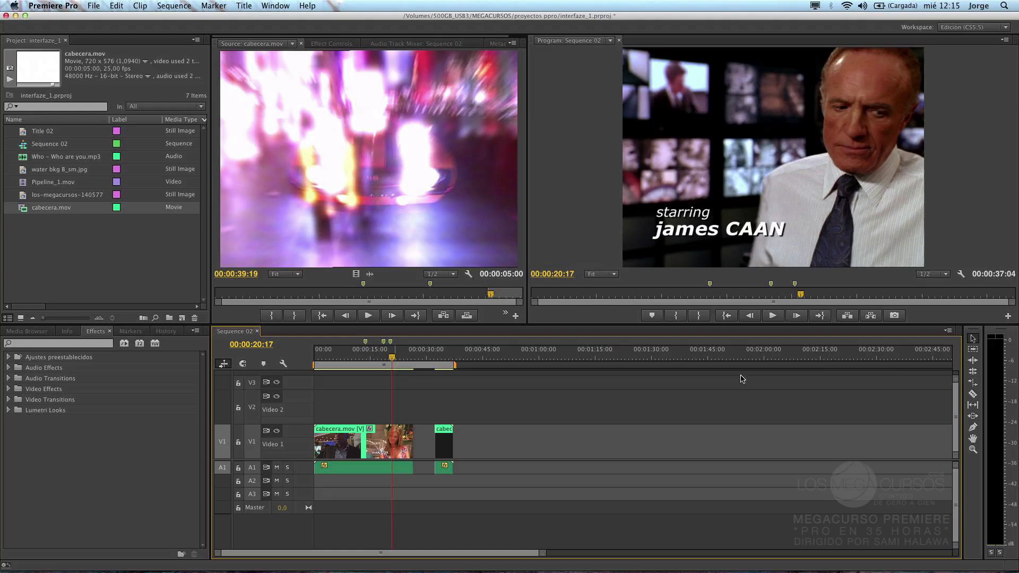
click(974, 394)
click(173, 6)
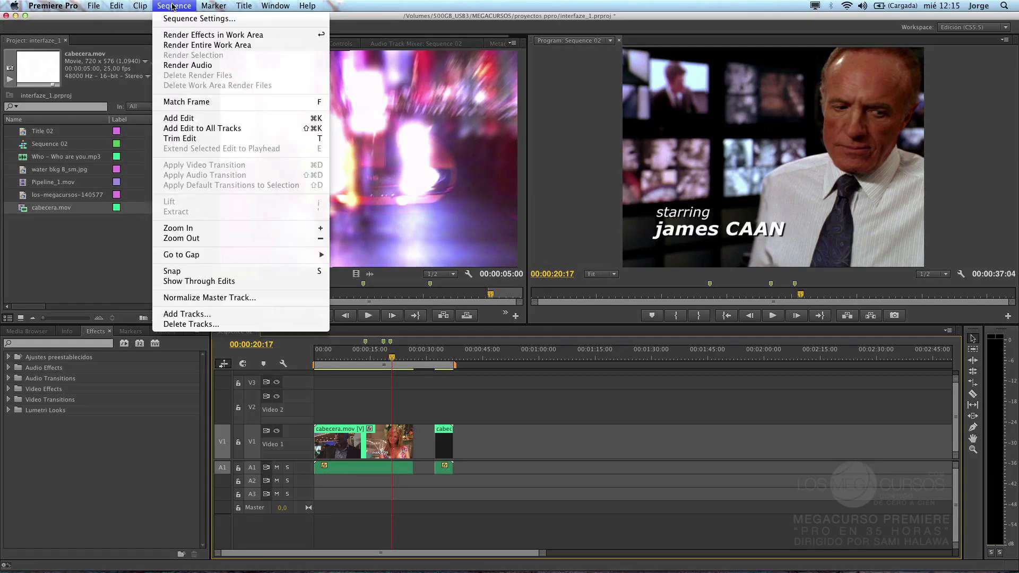
click(194, 118)
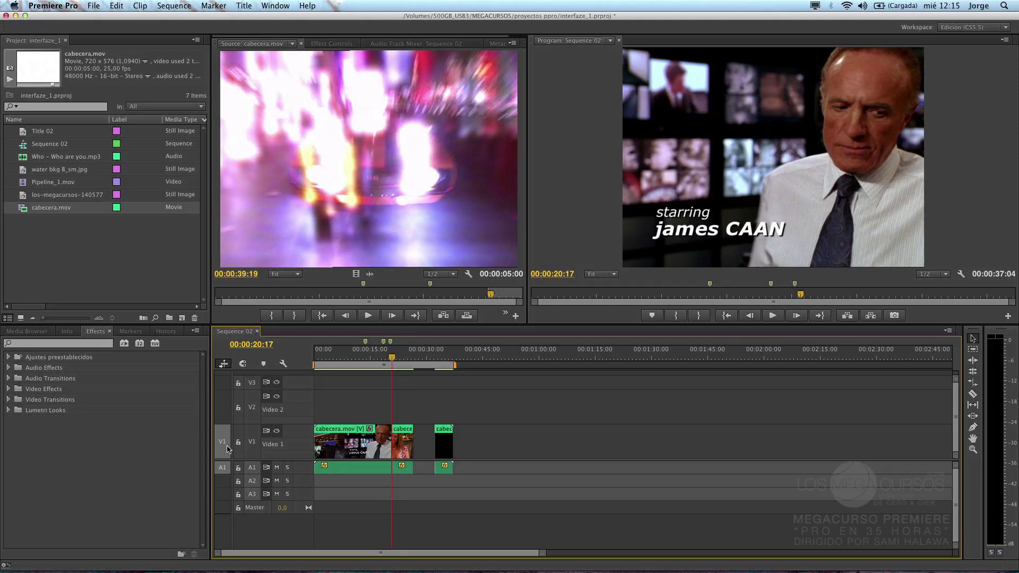
Step: Add an edit to the cabecera.mov clip at 00:00:12:01
click(360, 357)
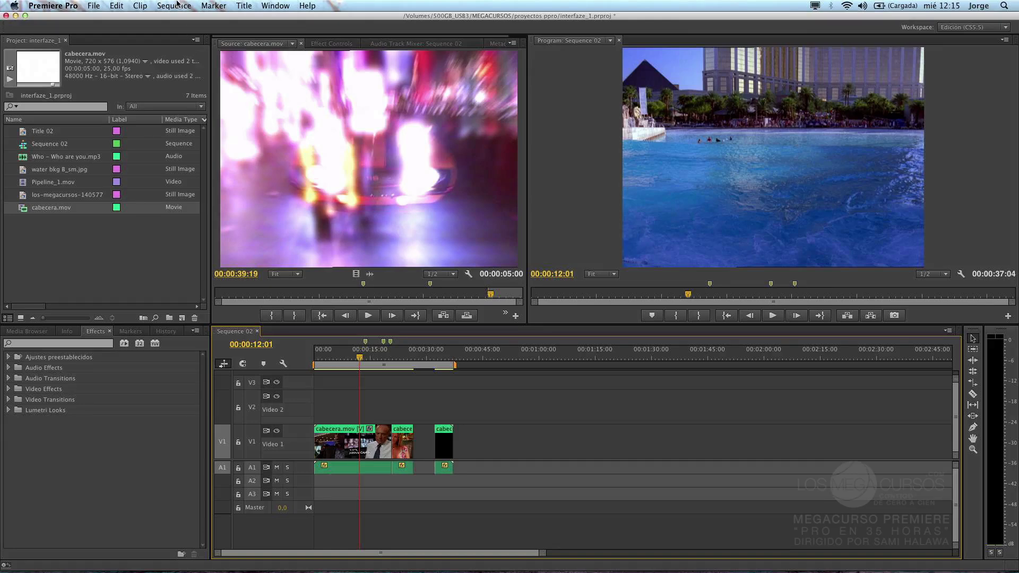
click(175, 5)
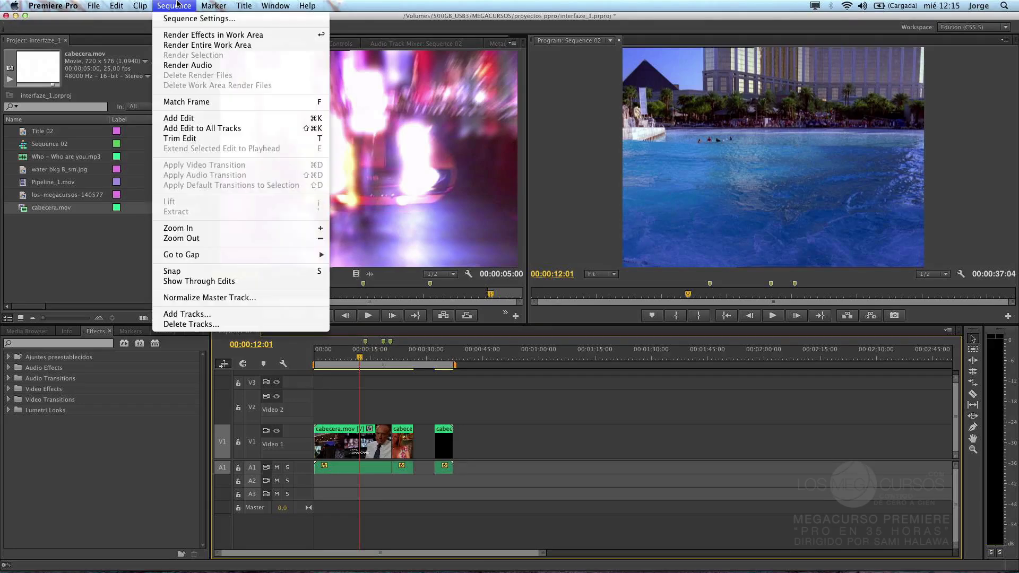
click(185, 121)
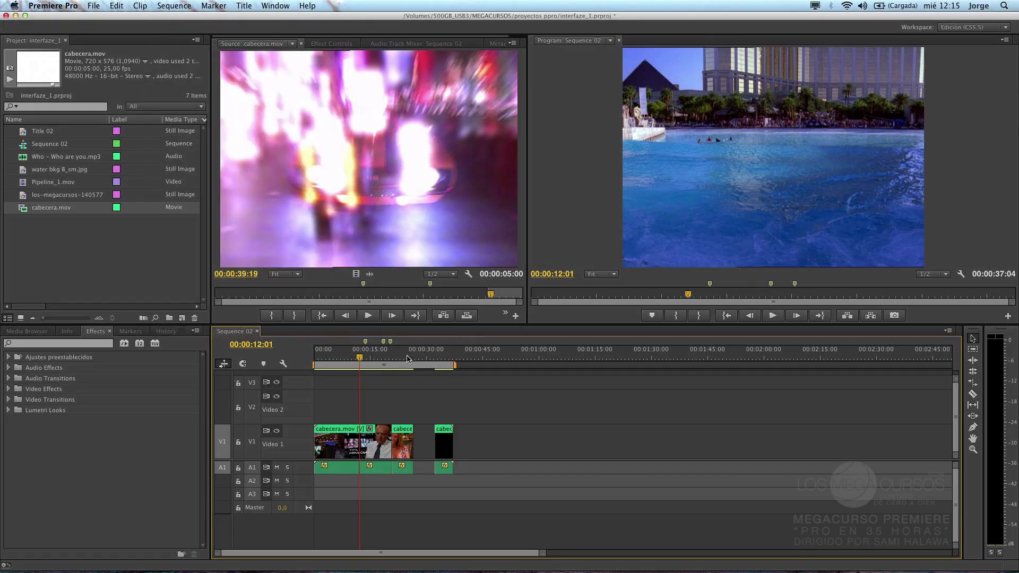
Step: Expand track A1 and add an edit to all tracks at 00:00:09:05
double_click(312, 467)
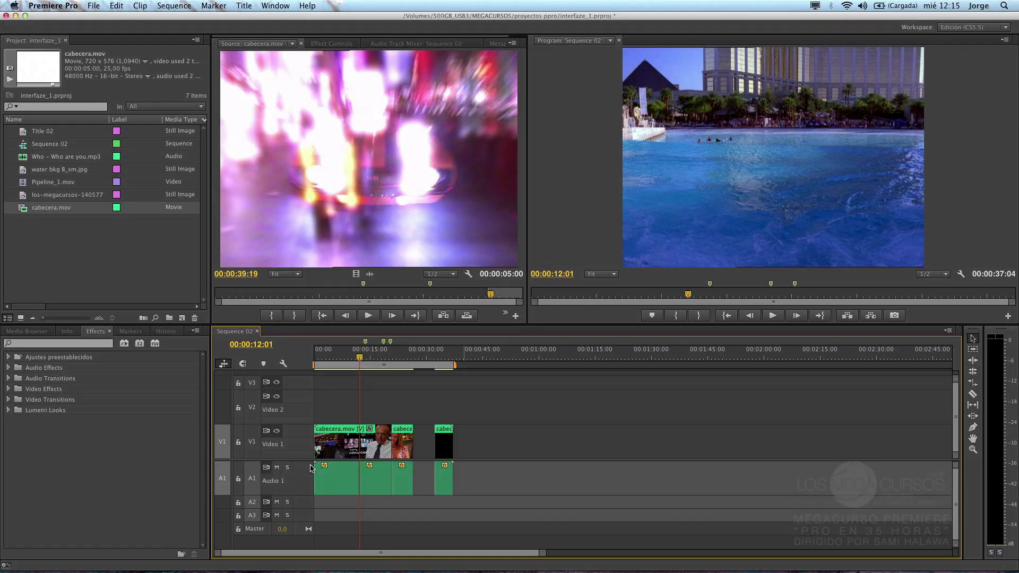
click(349, 357)
drag(542, 554, 517, 553)
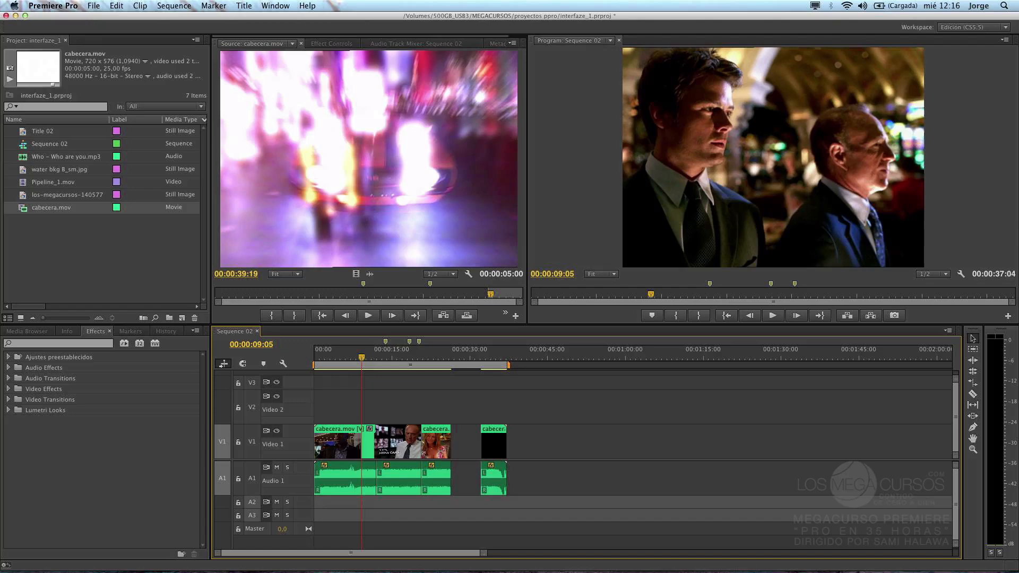
click(174, 5)
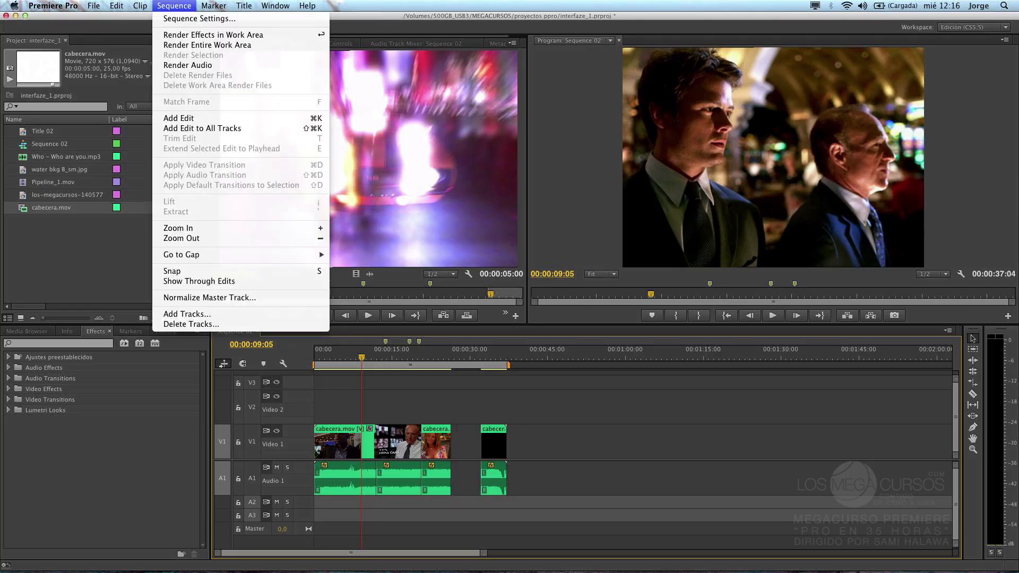
click(205, 130)
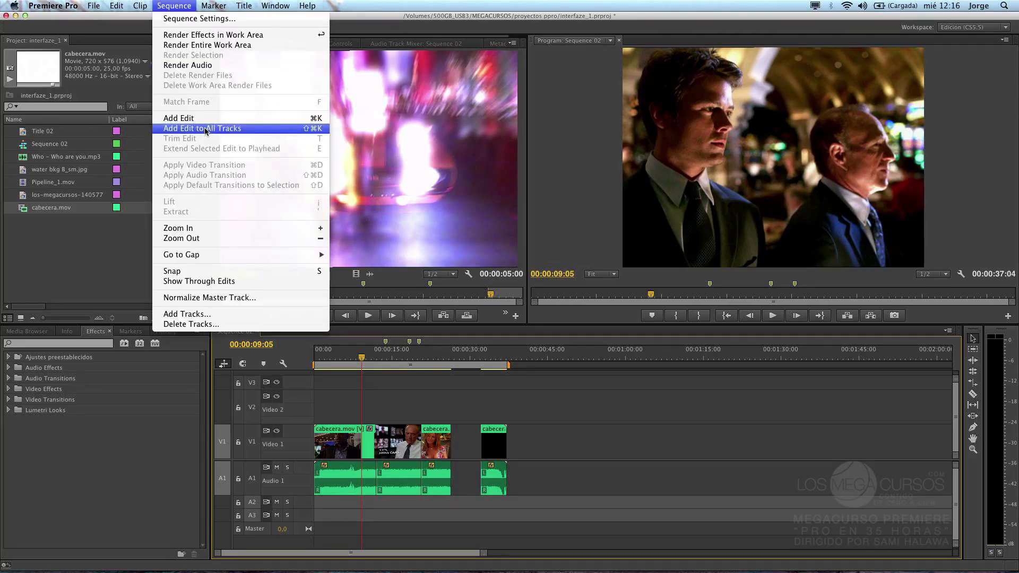
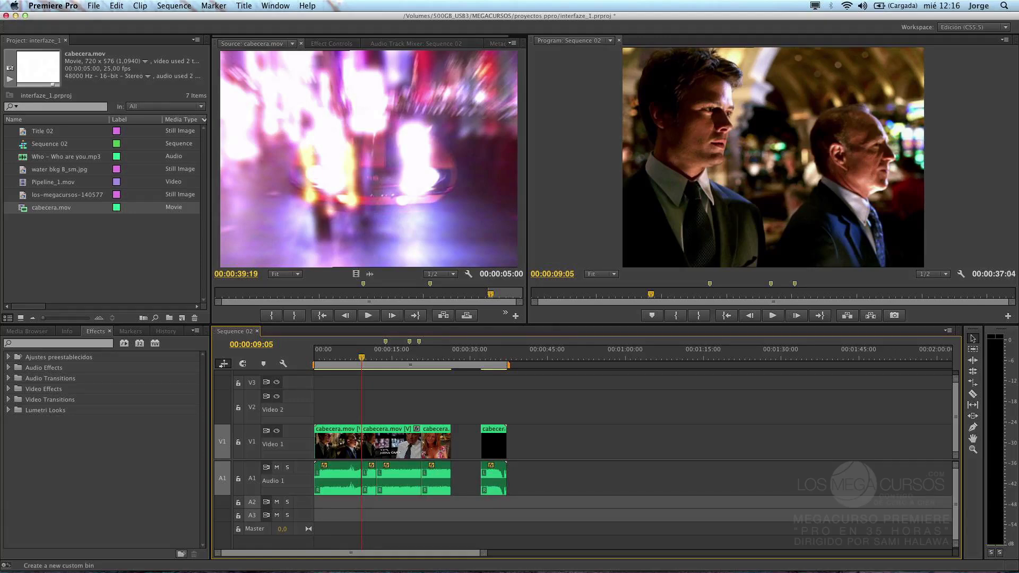
key(super+Tab)
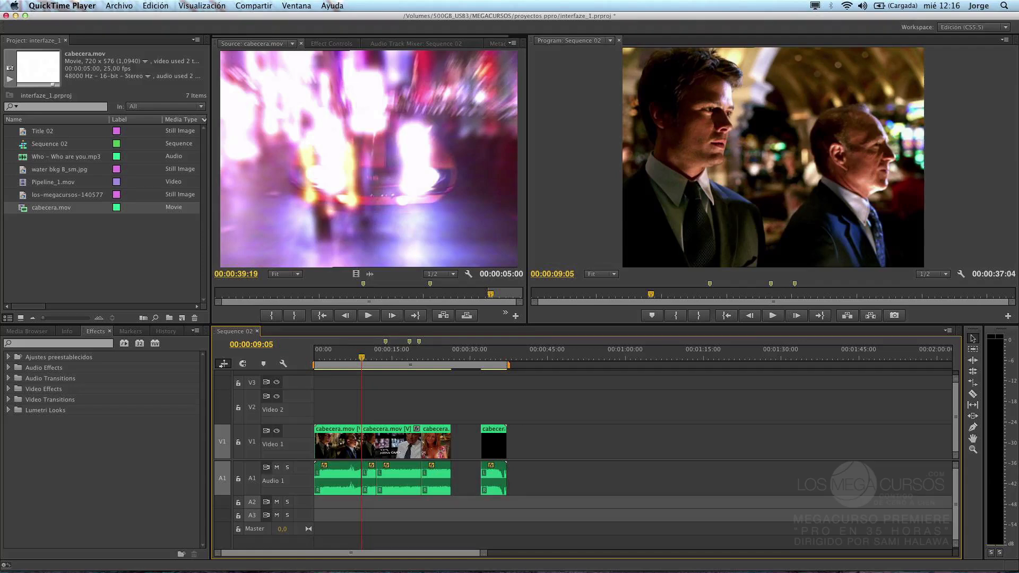
click(387, 405)
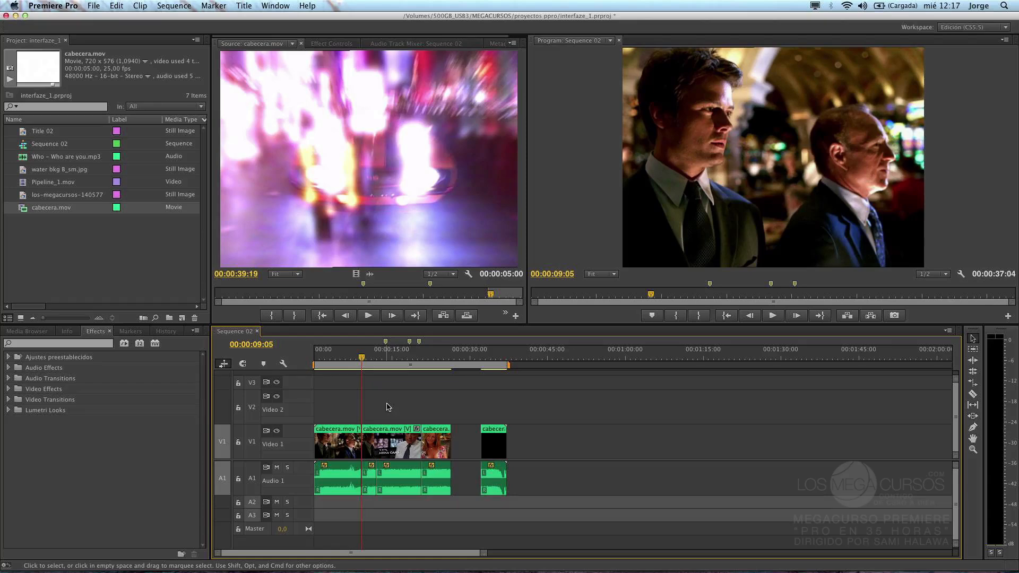
click(140, 5)
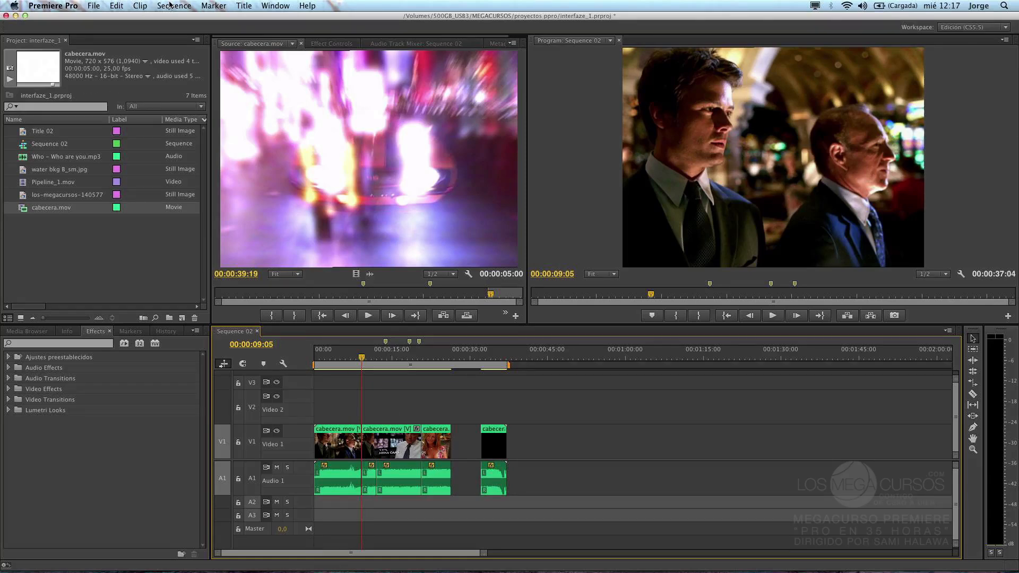
mouse_move(173, 6)
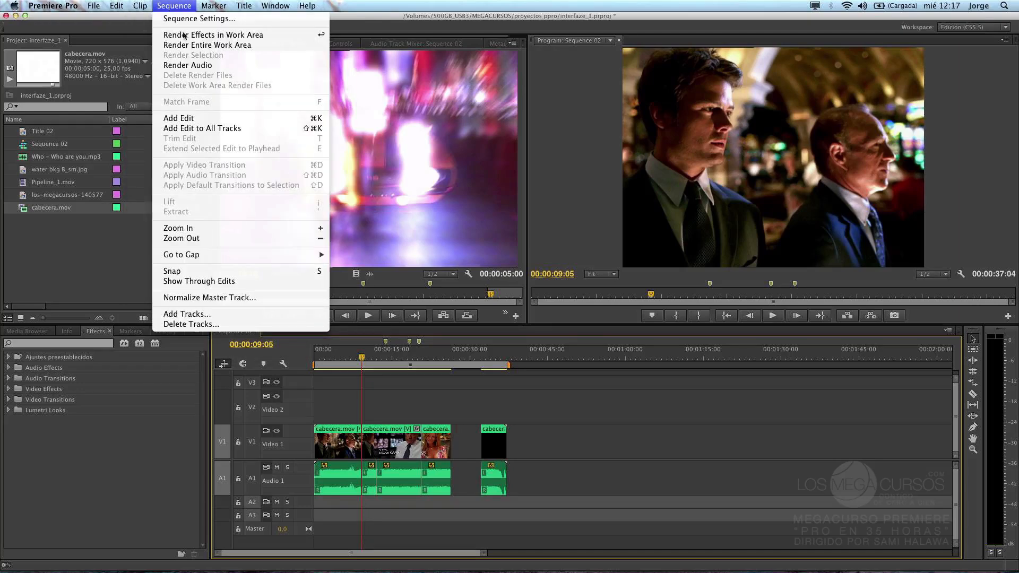
click(423, 367)
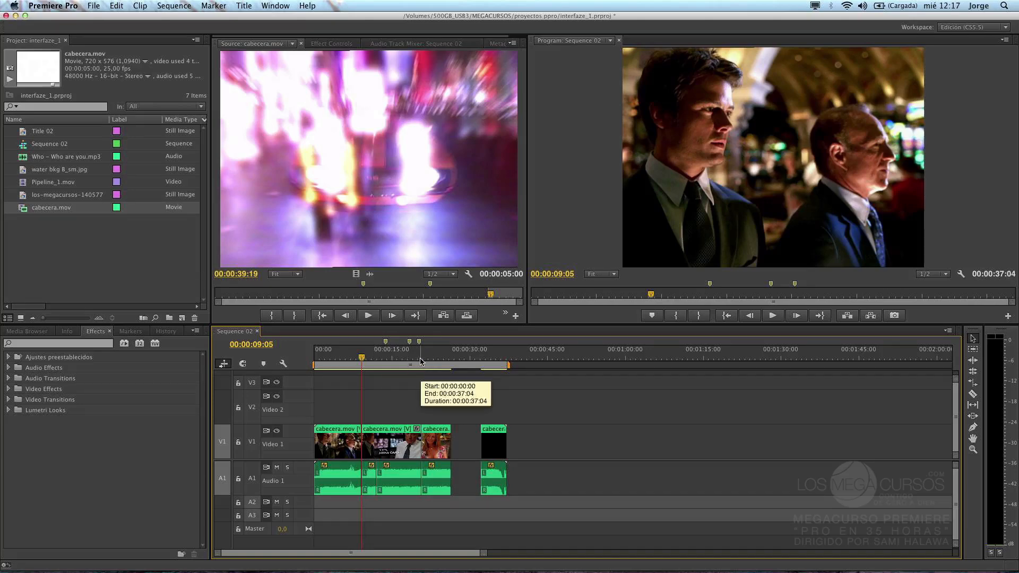
Step: Target tracks V1 and A1 and open the cut at 00:00:20:17 for trimming with Trim Edit
drag(421, 361, 423, 363)
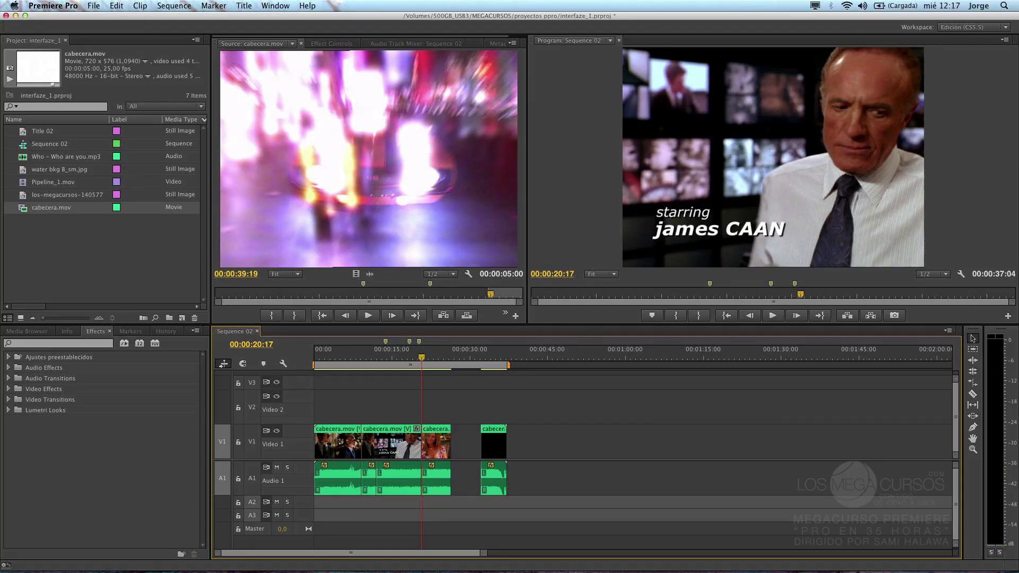
click(172, 6)
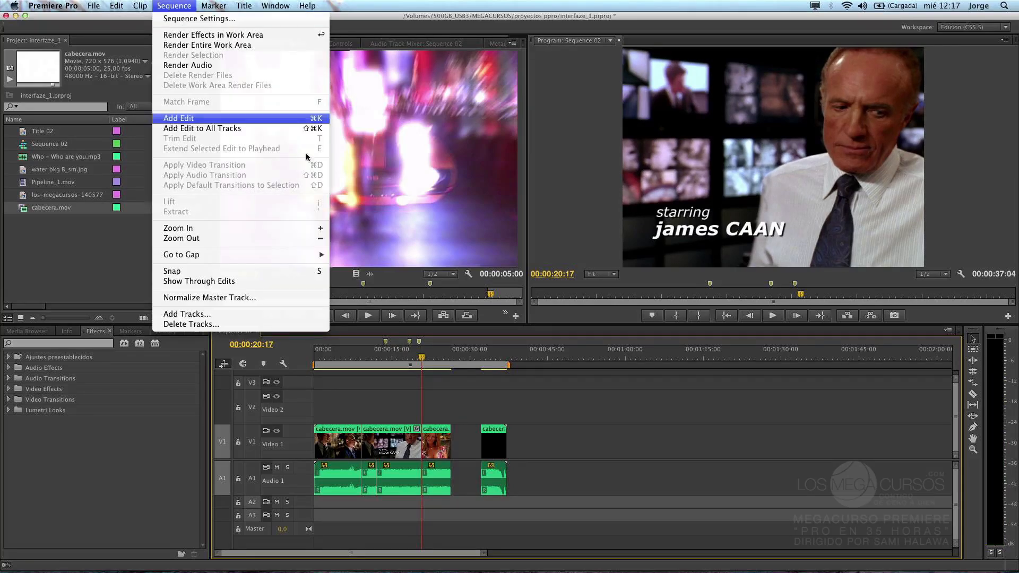
click(253, 440)
click(253, 440)
click(256, 483)
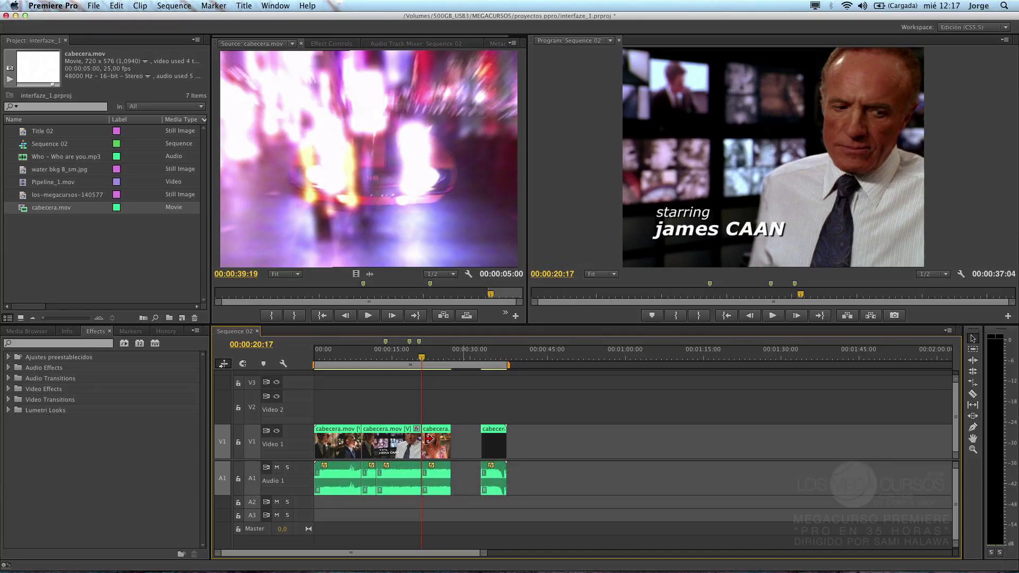
click(184, 4)
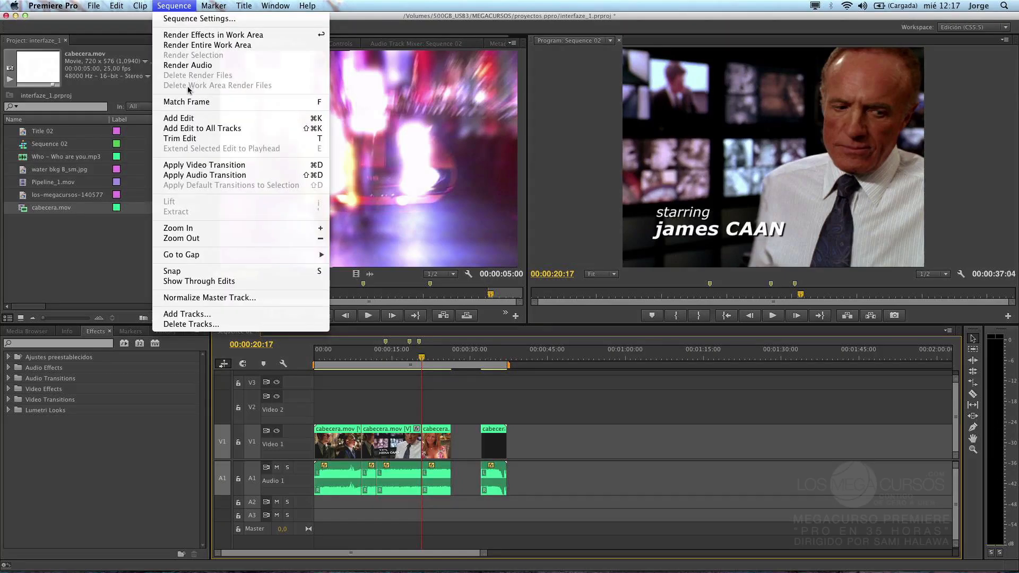
click(186, 139)
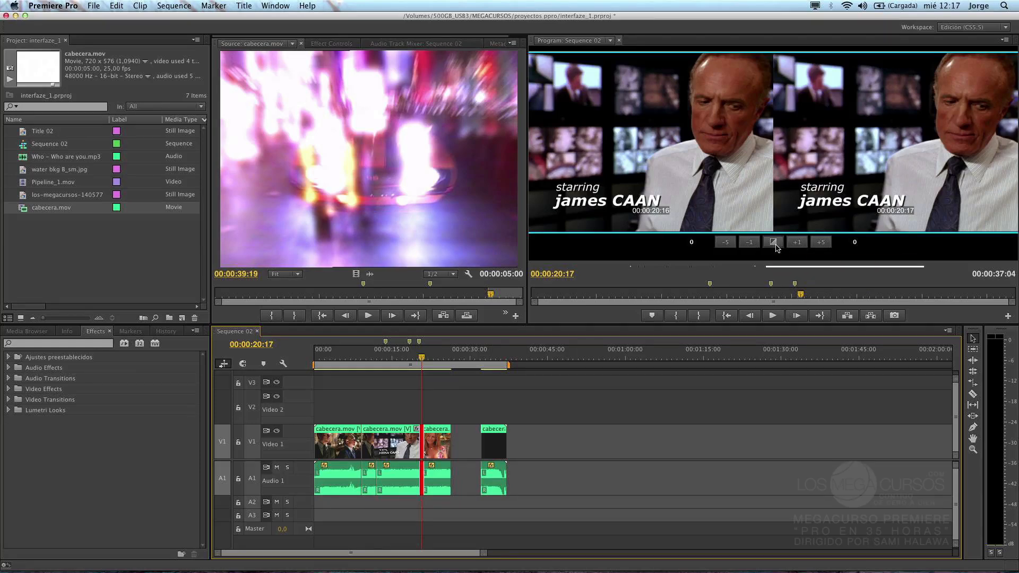
Step: Leave trim mode for the cut at 00:00:20:17 and turn on Snap in Sequence 02
click(446, 390)
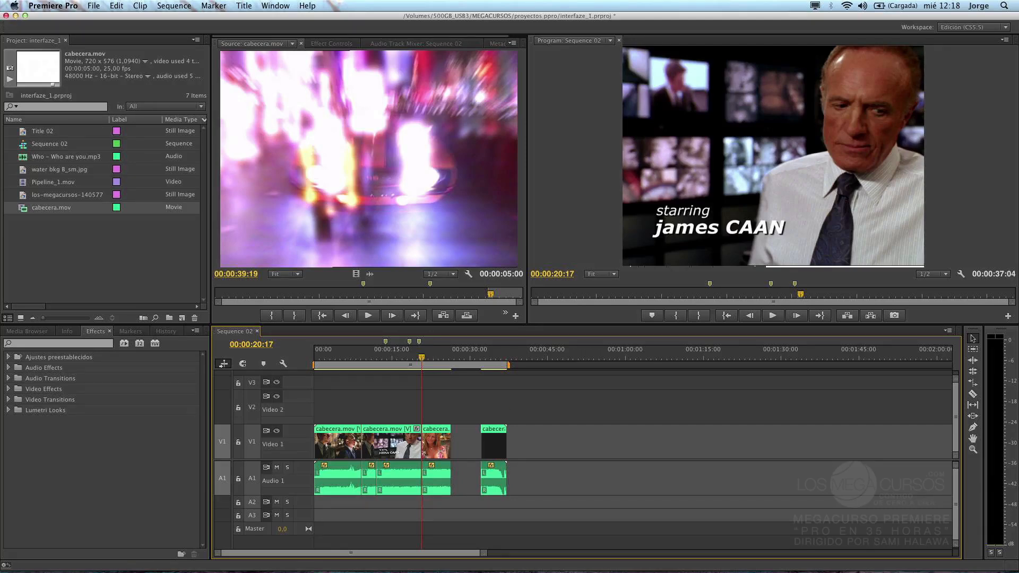
click(140, 6)
key(Right)
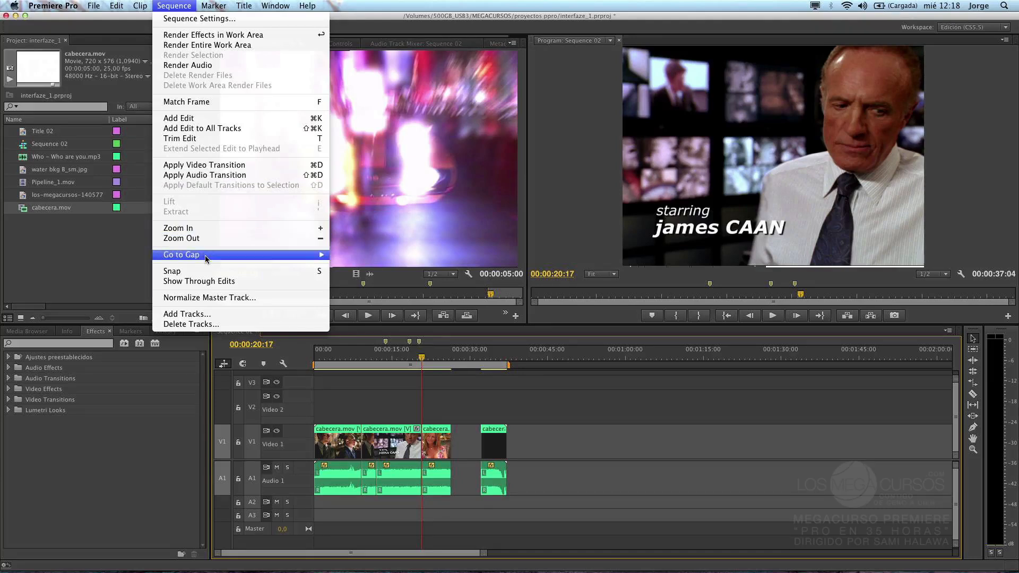
mouse_move(206, 259)
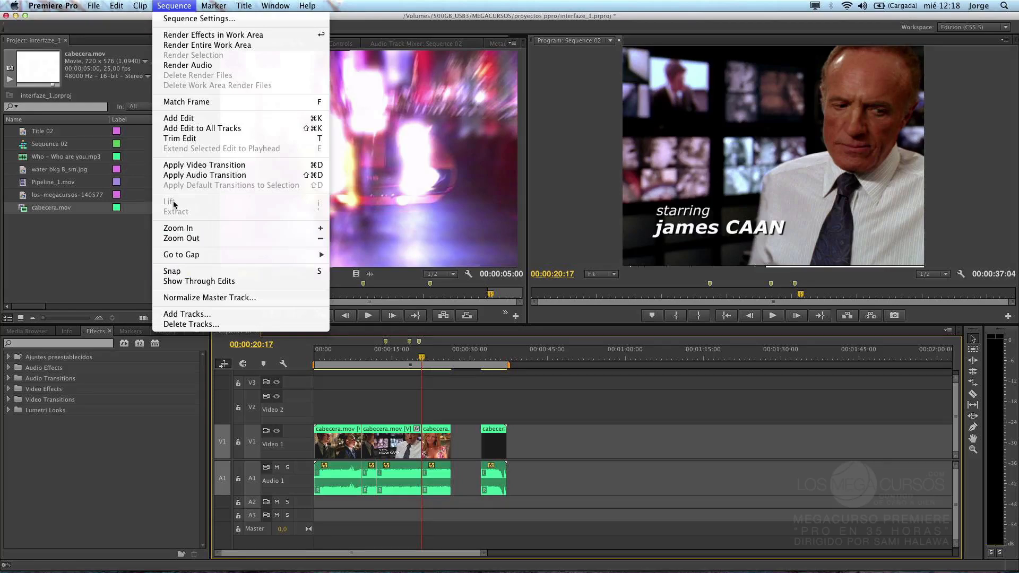
click(177, 272)
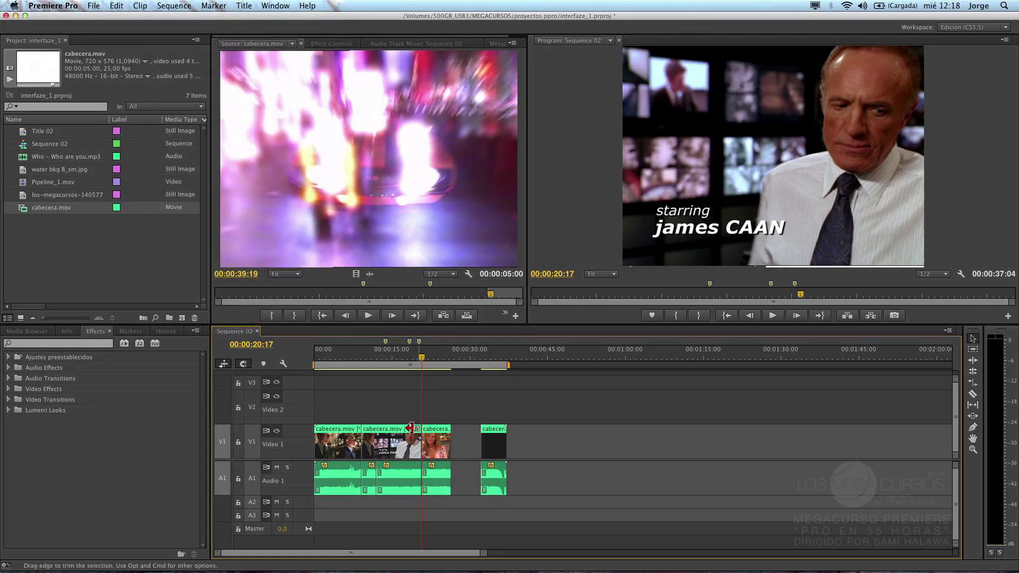
Step: Scrub the playhead across the gap after the third cabecera.mov clip and close the gap by moving the last clip against it
click(441, 363)
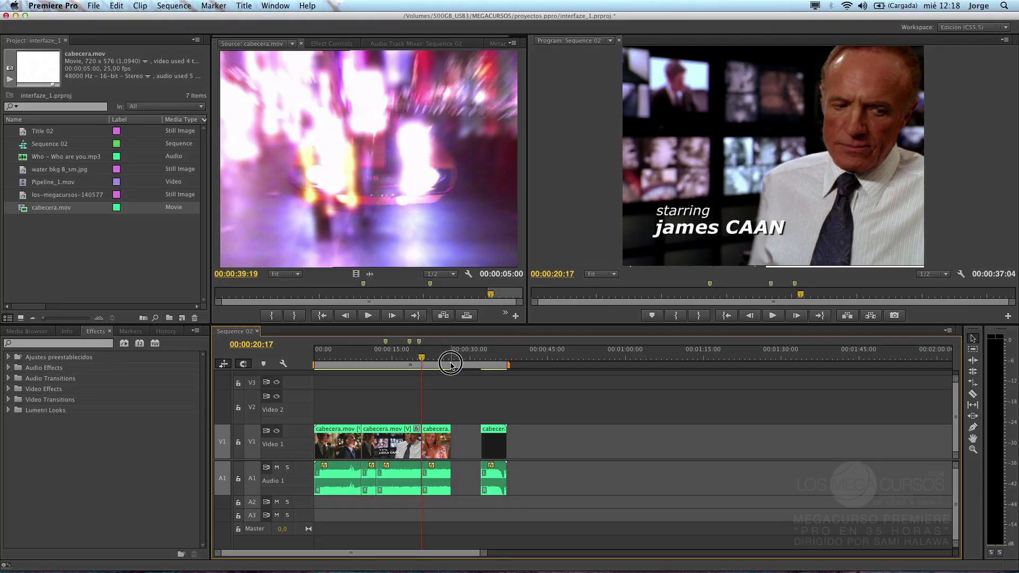
click(454, 365)
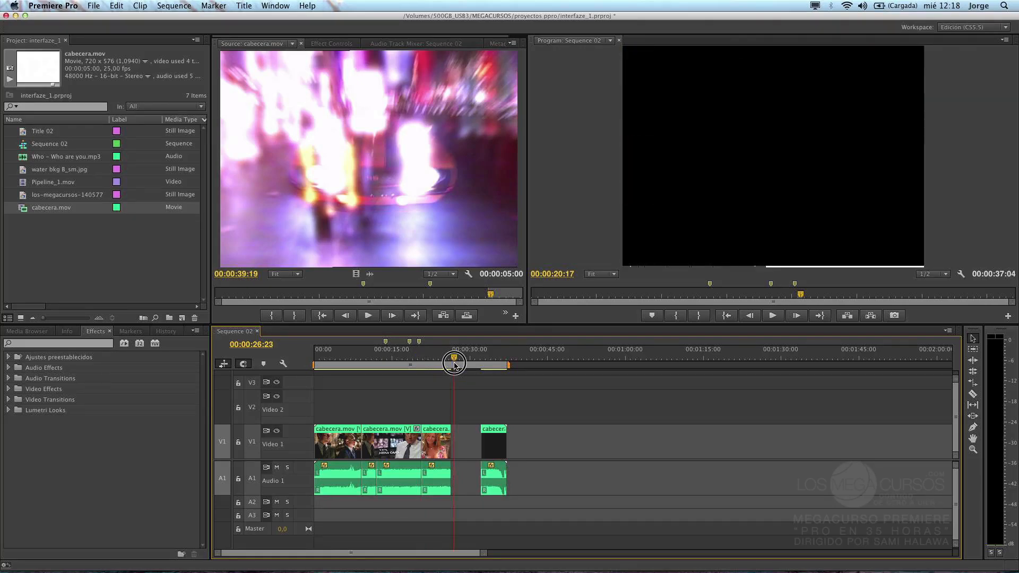
drag(454, 365, 453, 367)
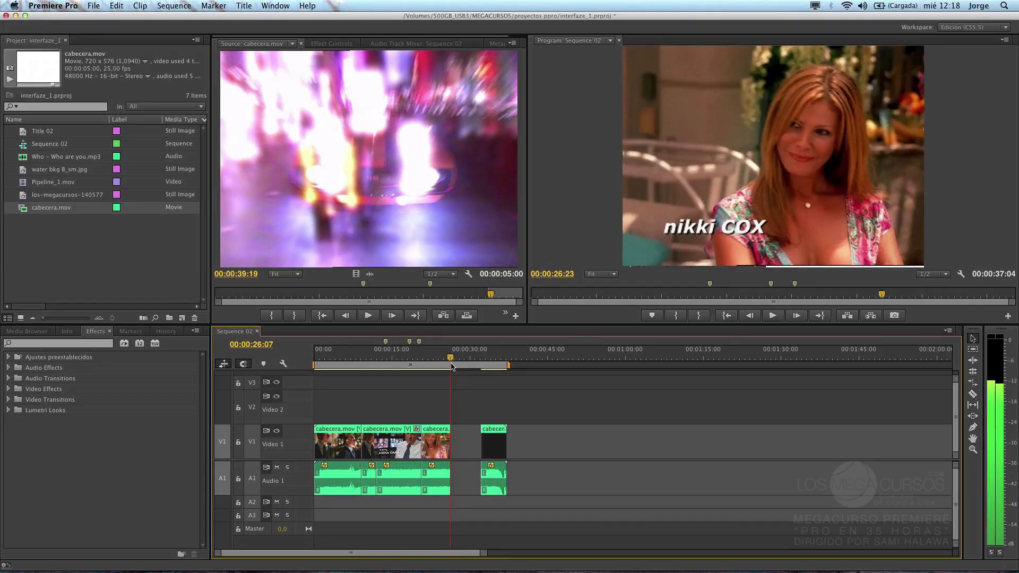
drag(452, 367, 449, 364)
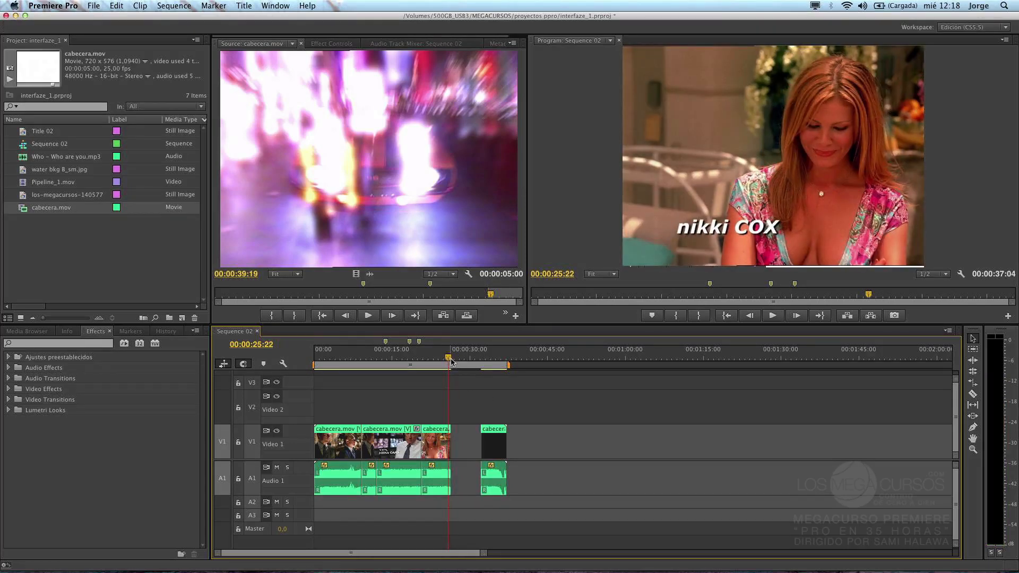
drag(450, 363, 484, 360)
drag(494, 436, 459, 438)
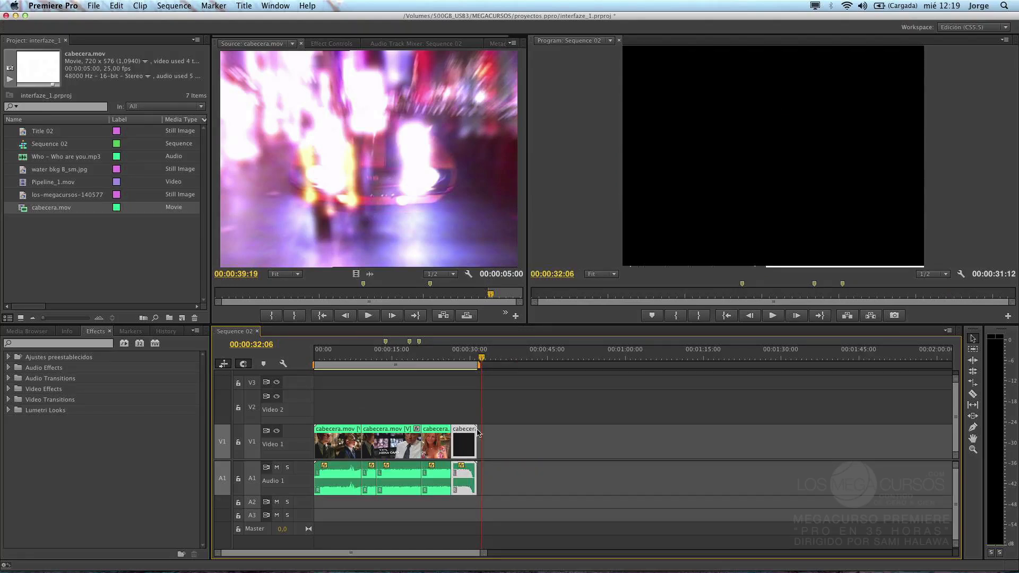
Step: Select the third cabecera.mov clip on V1 with its audio and place the playhead within it at 00:00:22:23
click(394, 359)
drag(394, 364, 393, 364)
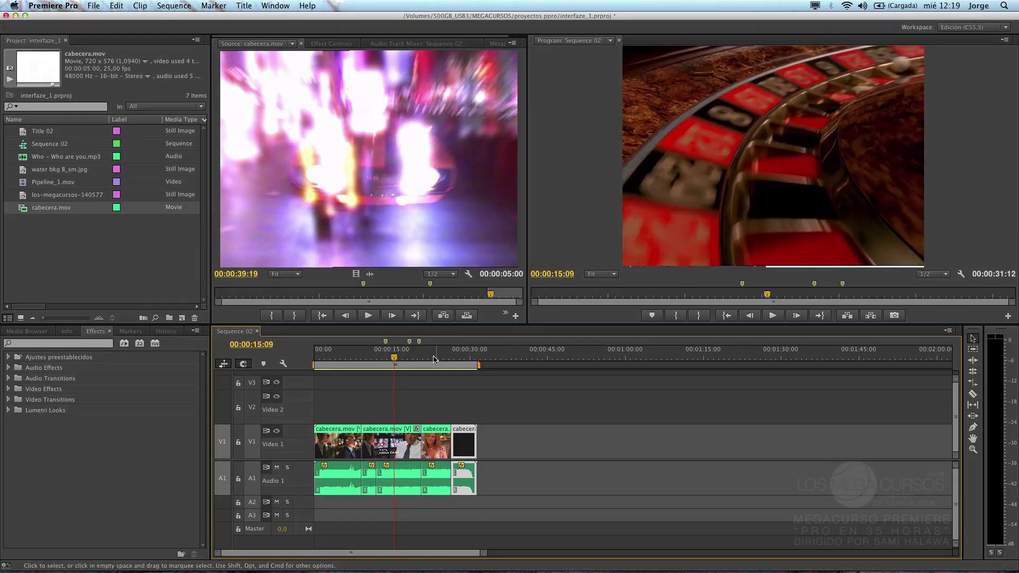
click(437, 447)
click(434, 360)
key(Left)
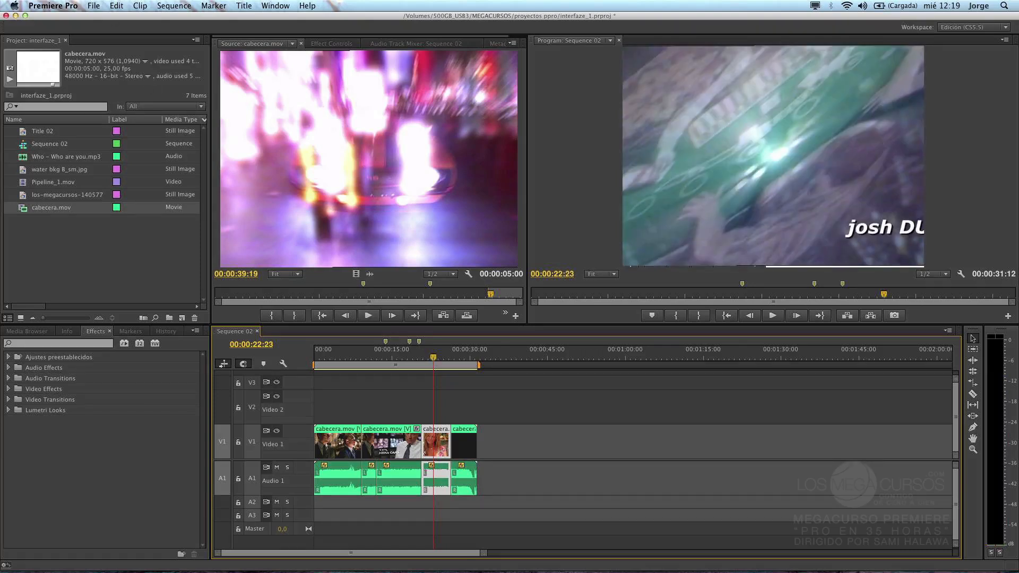
click(117, 6)
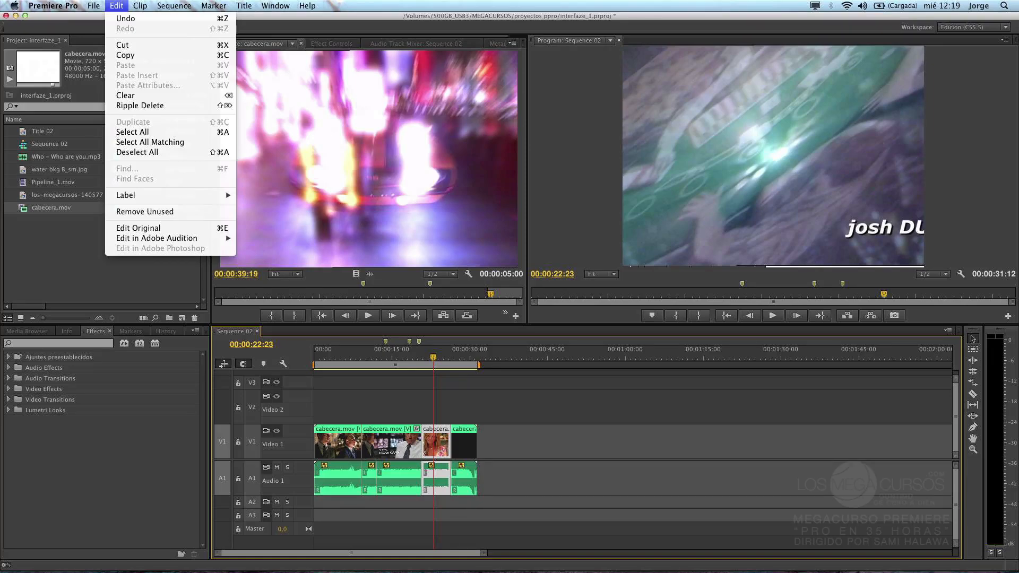
mouse_move(186, 5)
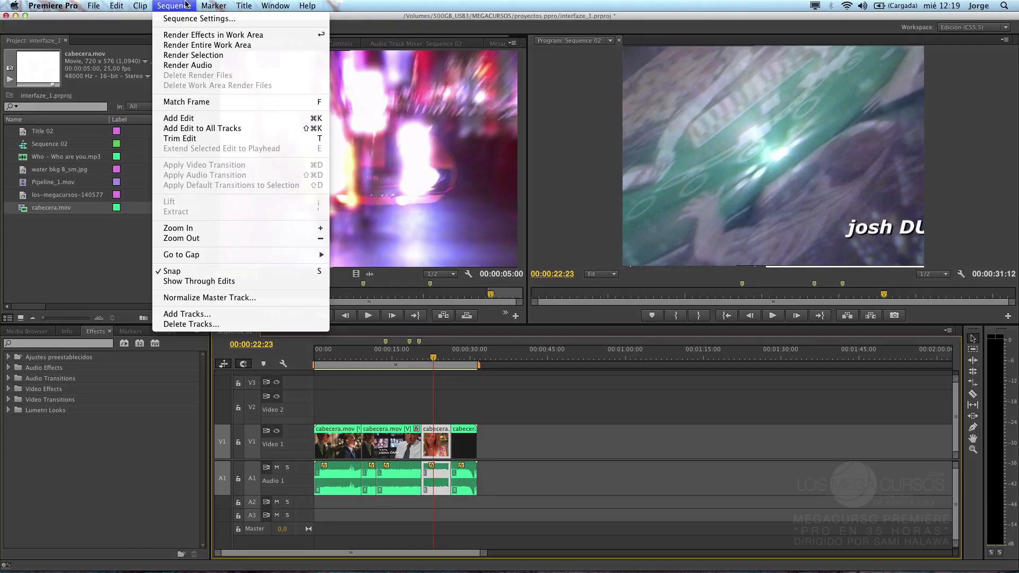
click(447, 347)
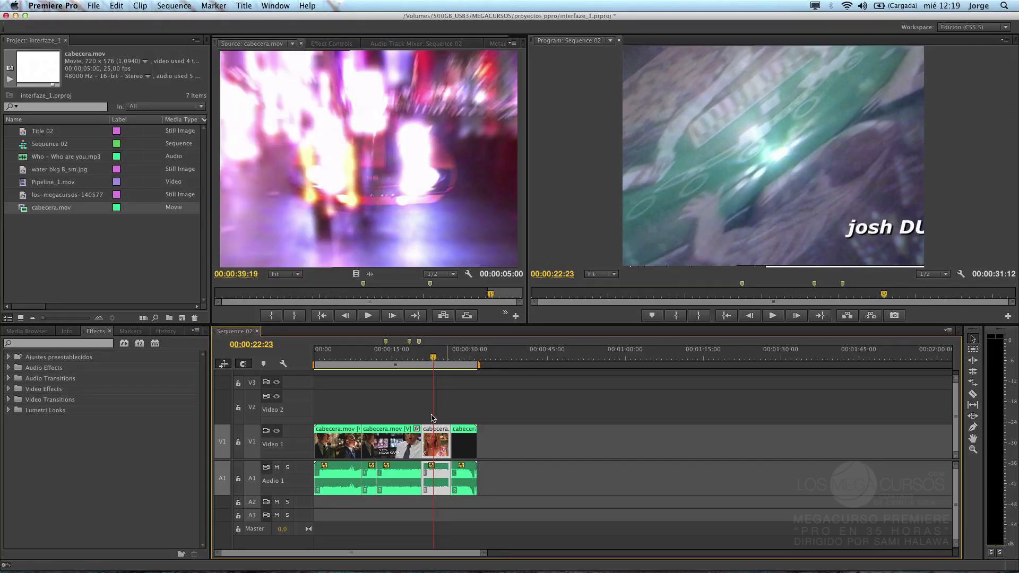
Step: Try an Insert and an Overwrite edit of the source clip cabecera.mov at 00:00:25:09 in Sequence 02, undoing each one
drag(432, 407, 445, 507)
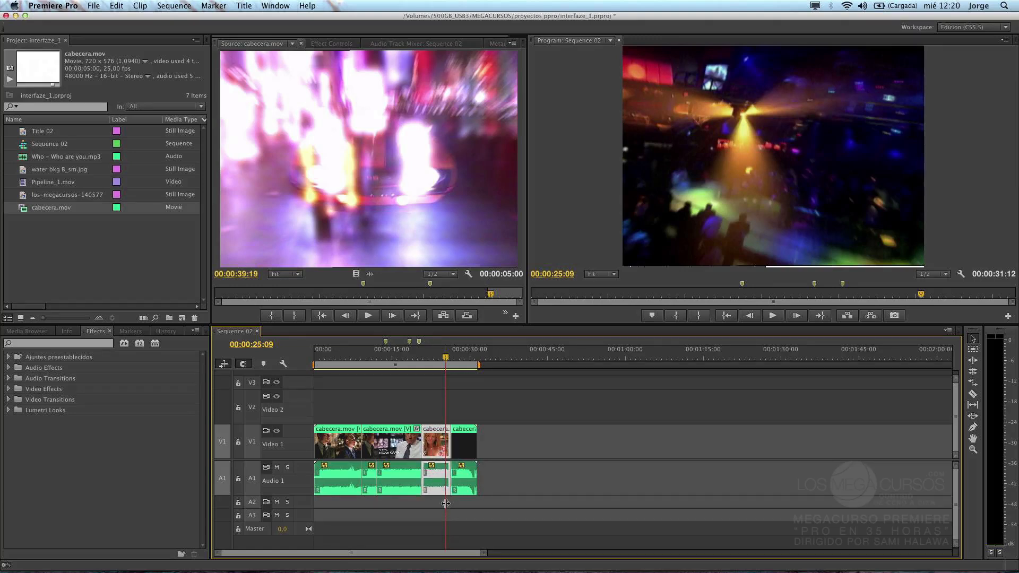
key(super+shift+v)
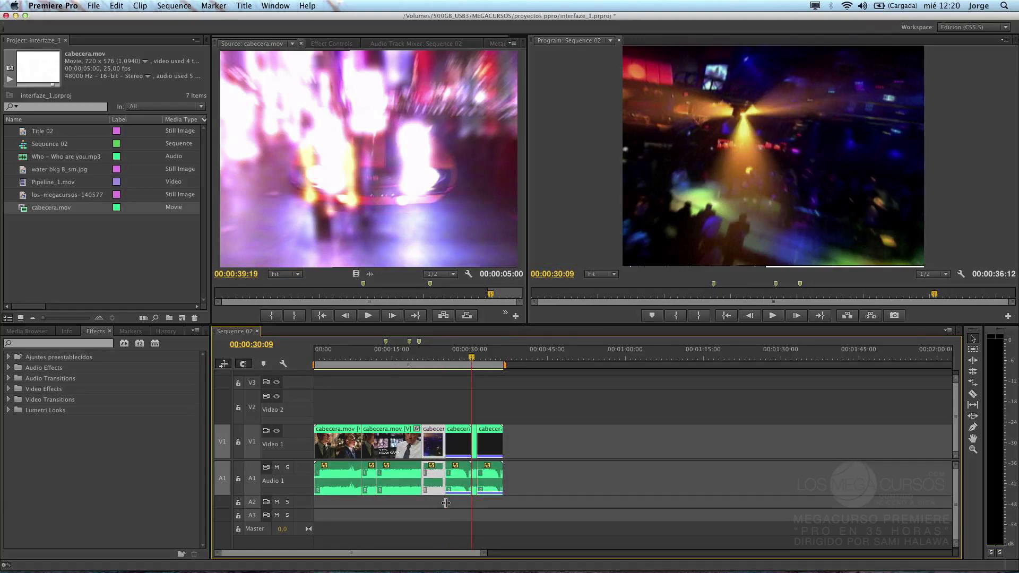
key(super+z)
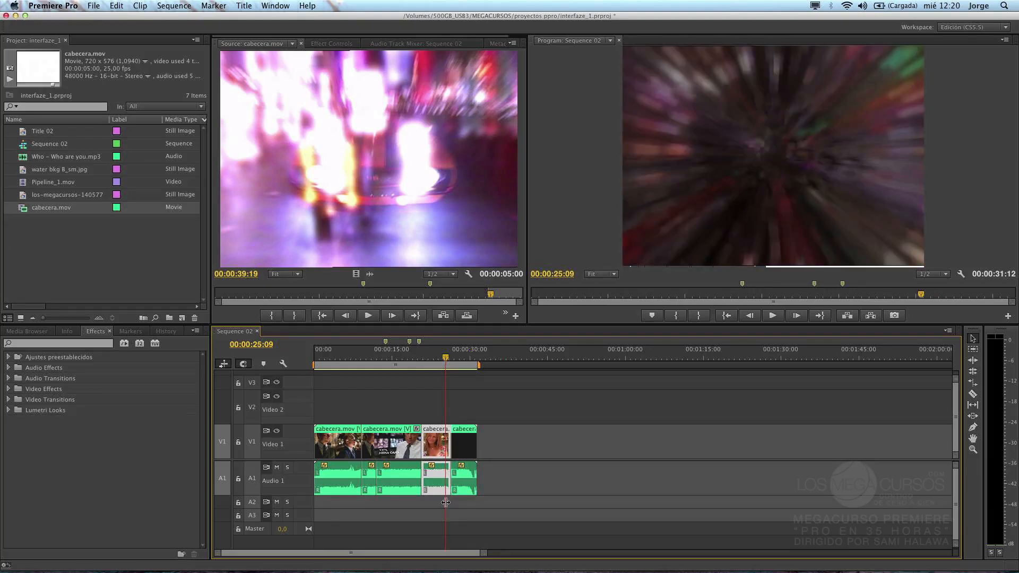
key(e)
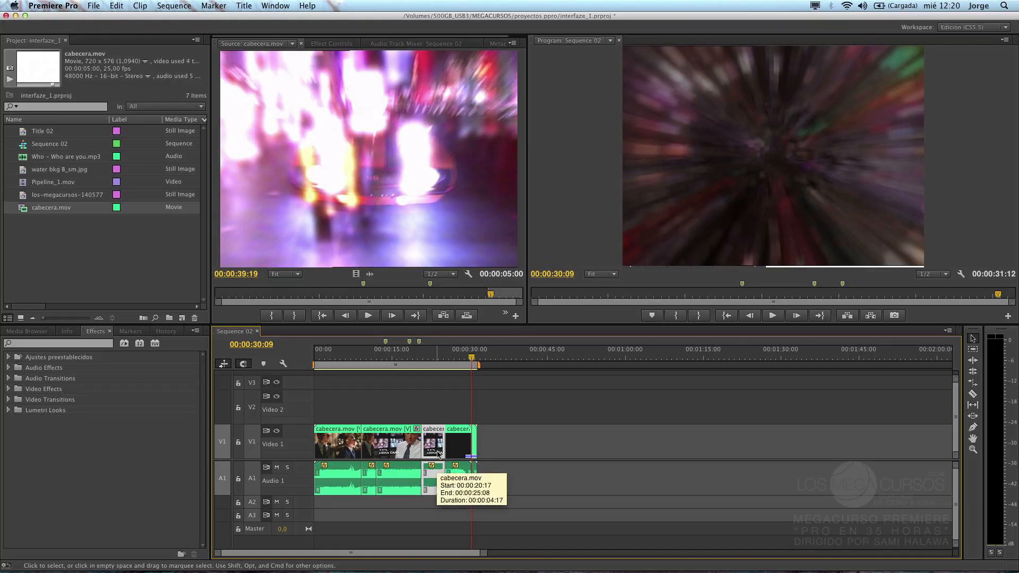
key(Up)
key(super+z)
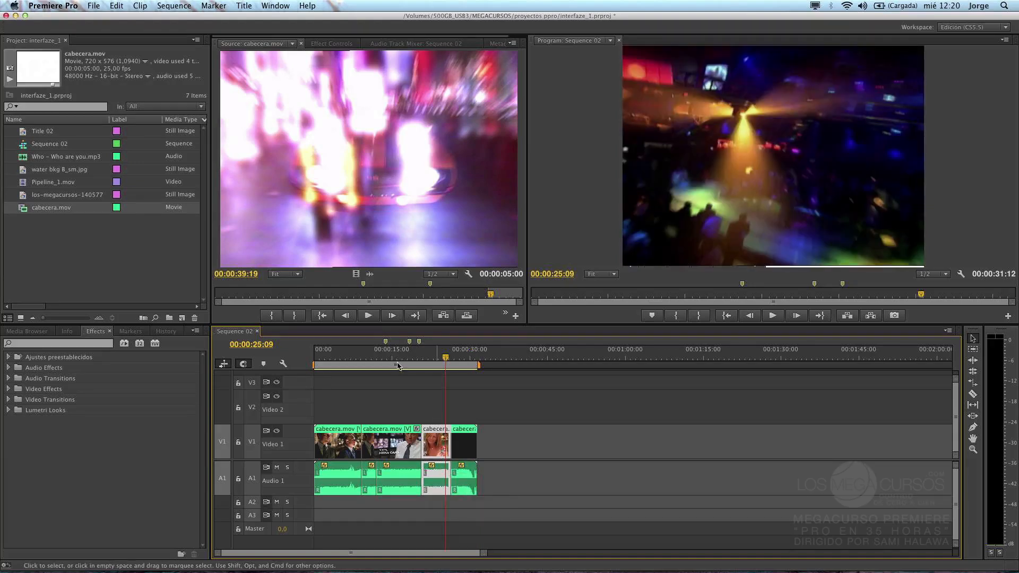
Step: Delete the selected third cabecera.mov clip from V1 and A1, leaving its gap, and undo the deletion
click(183, 7)
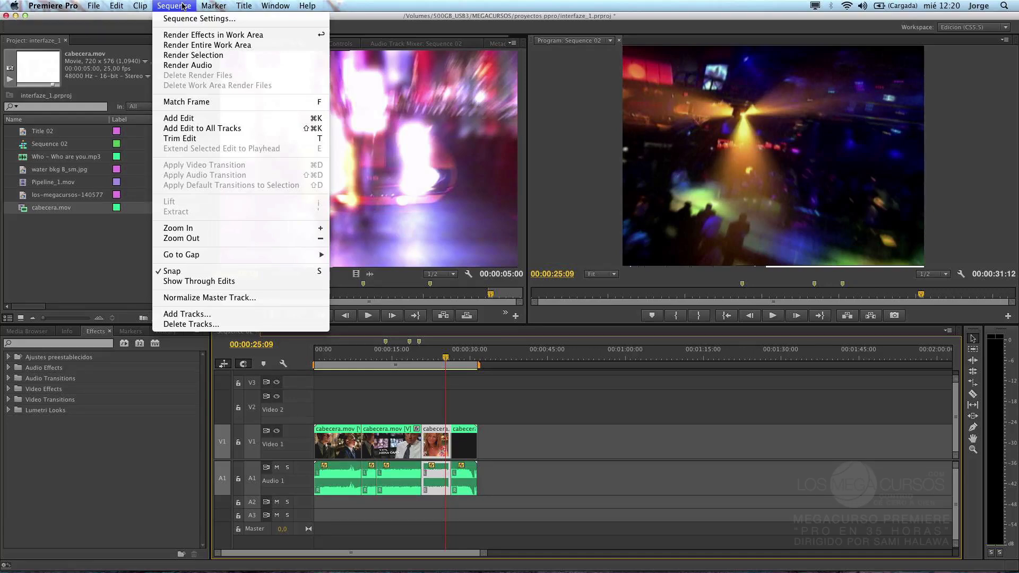
click(182, 6)
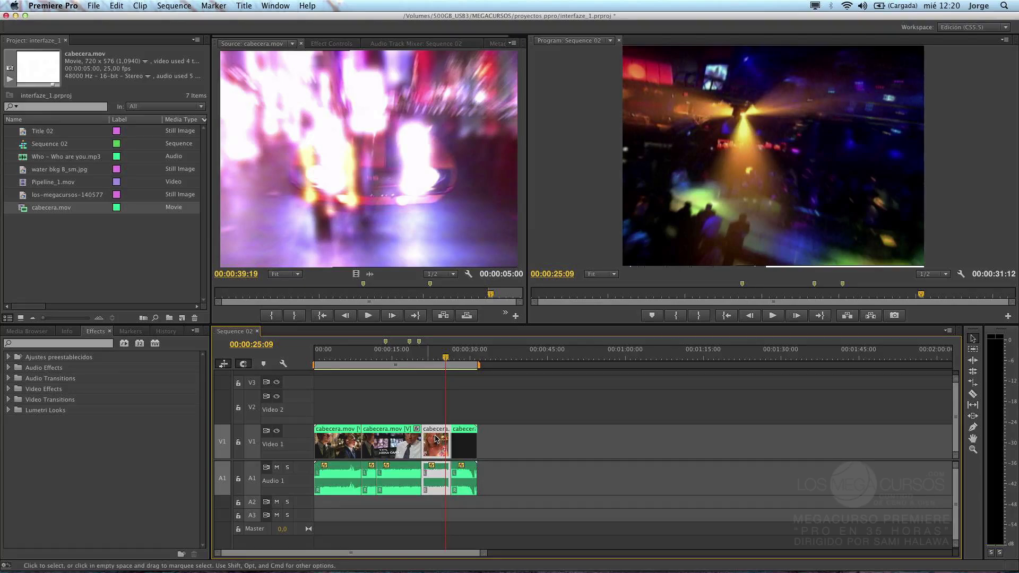
key(Delete)
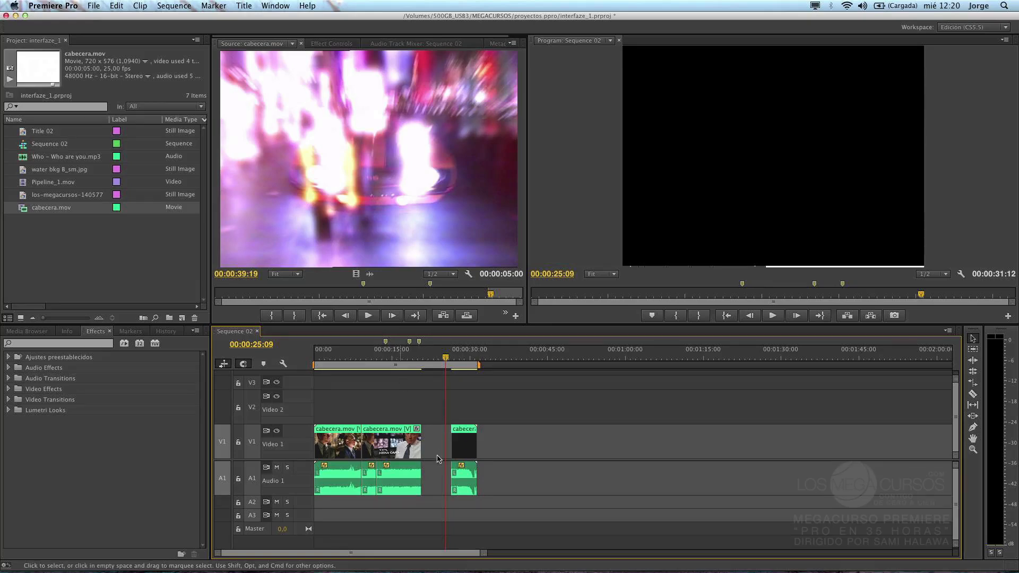
key(.)
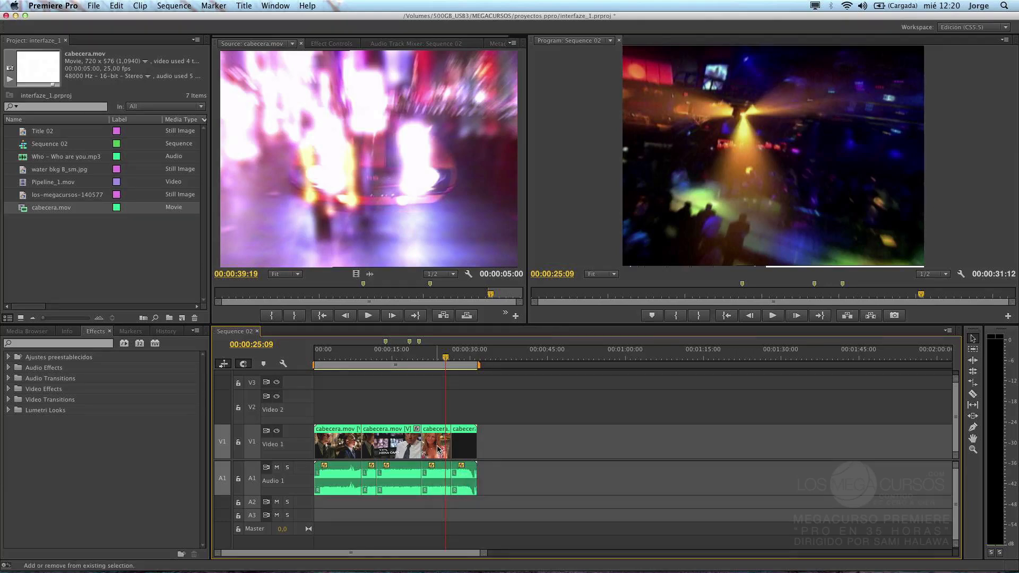
Step: Select the third cabecera.mov clip and mark its range with an In point at 00:00:20:17 and an Out point at 00:00:26:12
click(438, 450)
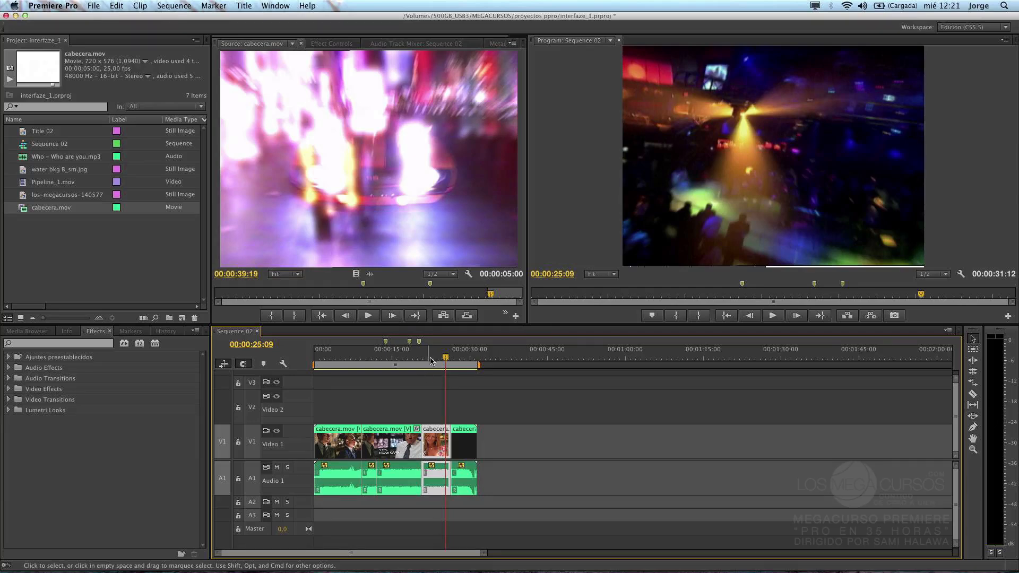
drag(445, 357, 422, 360)
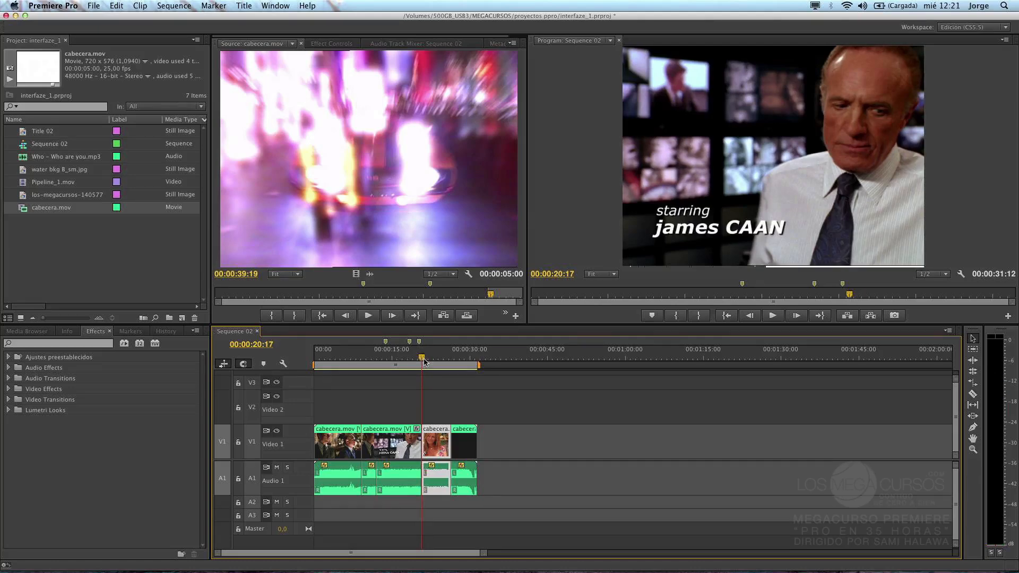
drag(440, 361, 452, 362)
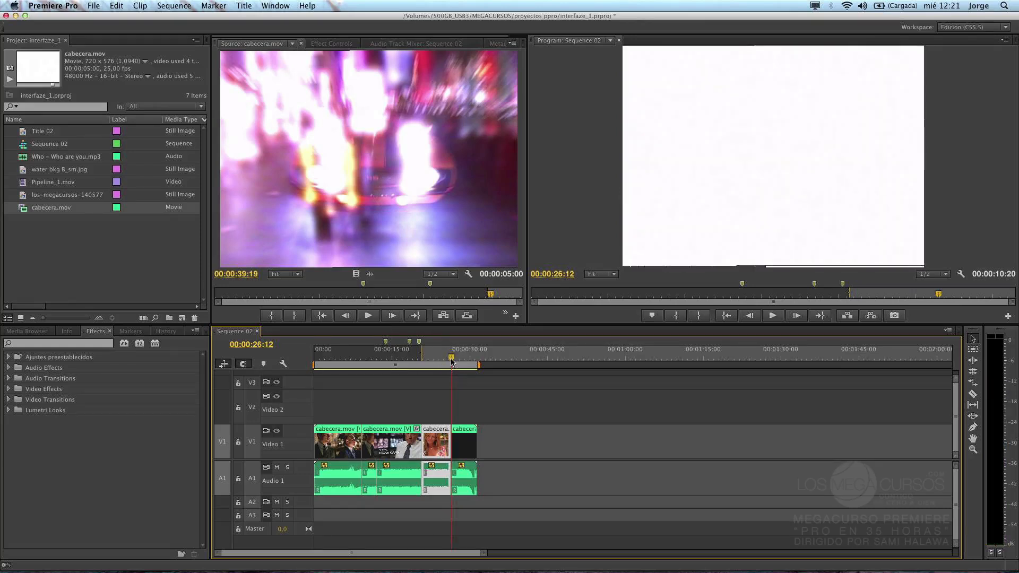
key(o)
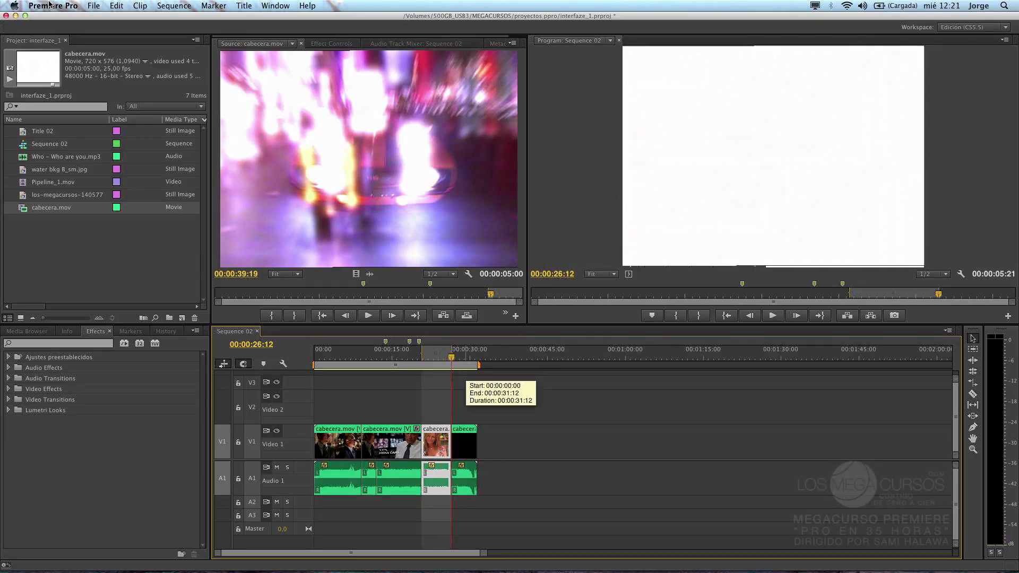
Step: Try removing the third cabecera.mov clip with Ripple Delete and with a plain delete, undoing each removal
click(116, 5)
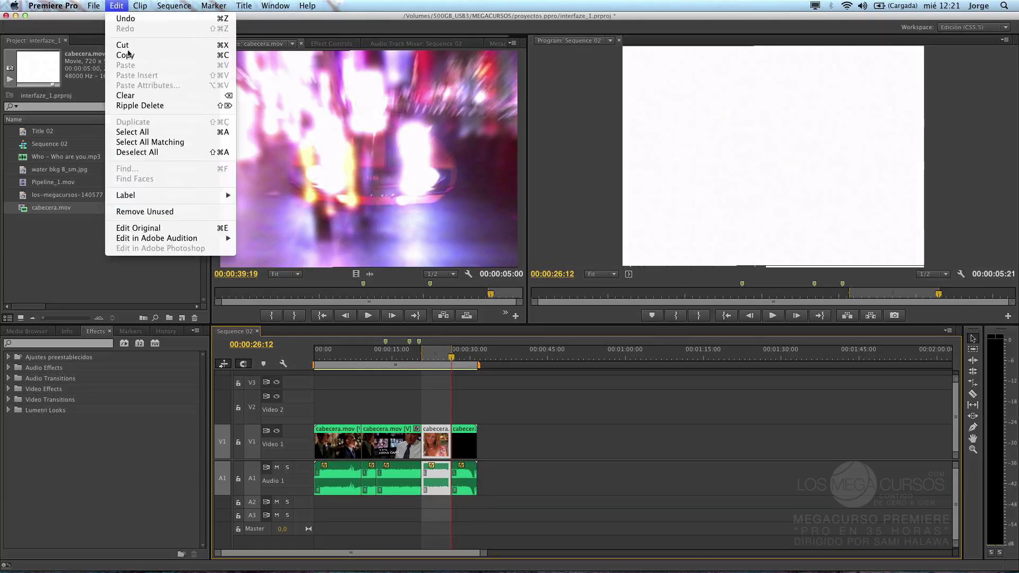
click(147, 106)
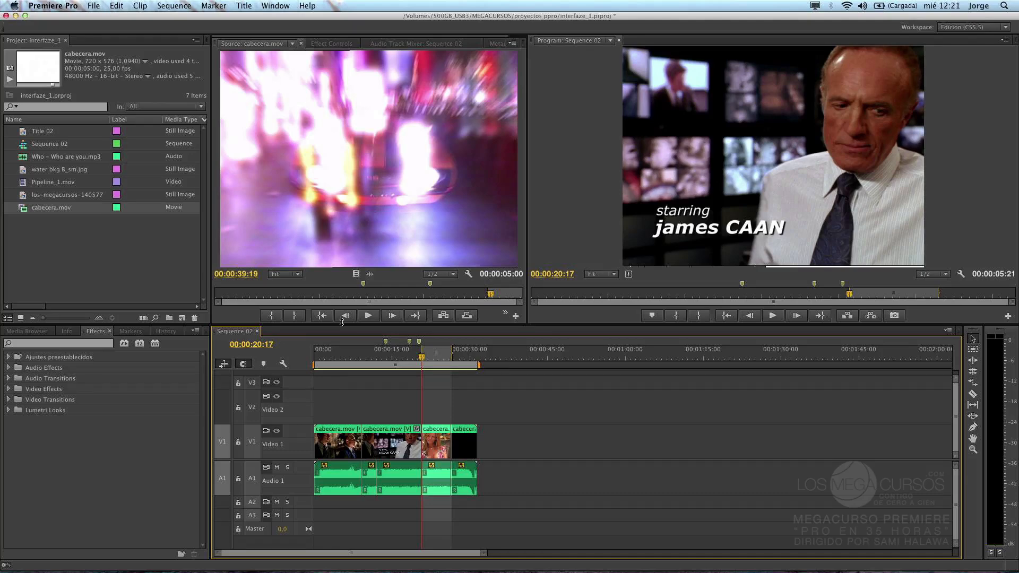
click(442, 456)
key(Delete)
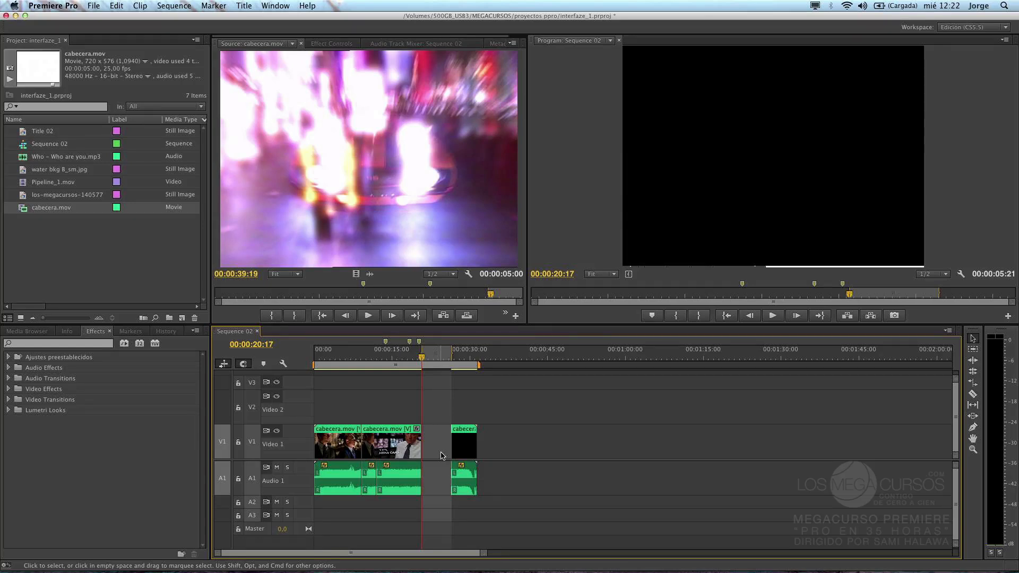
key(super+z)
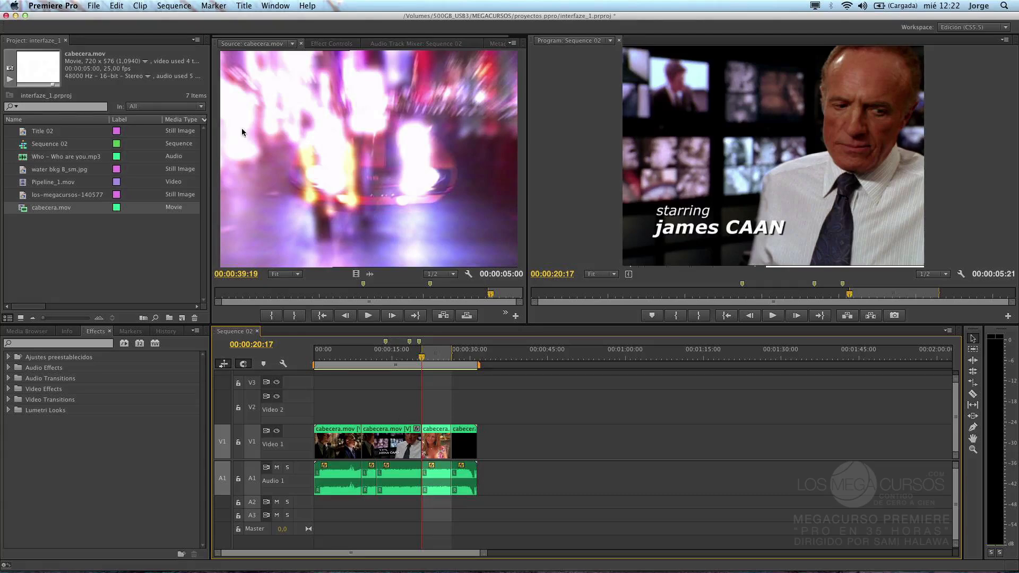
Step: Try Lift and Extract on the marked range of the third cabecera.mov clip, undoing each removal
click(170, 6)
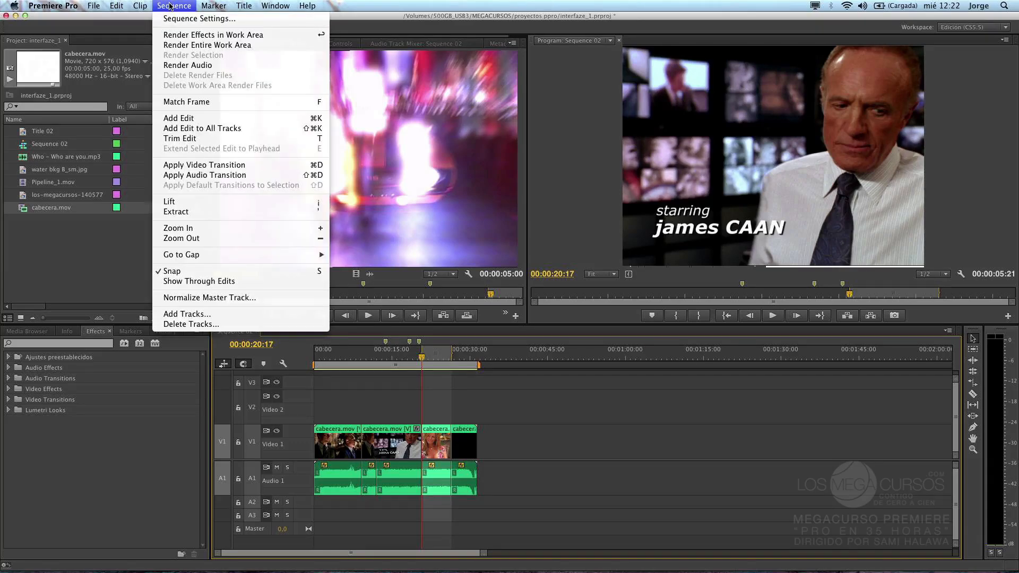
click(233, 205)
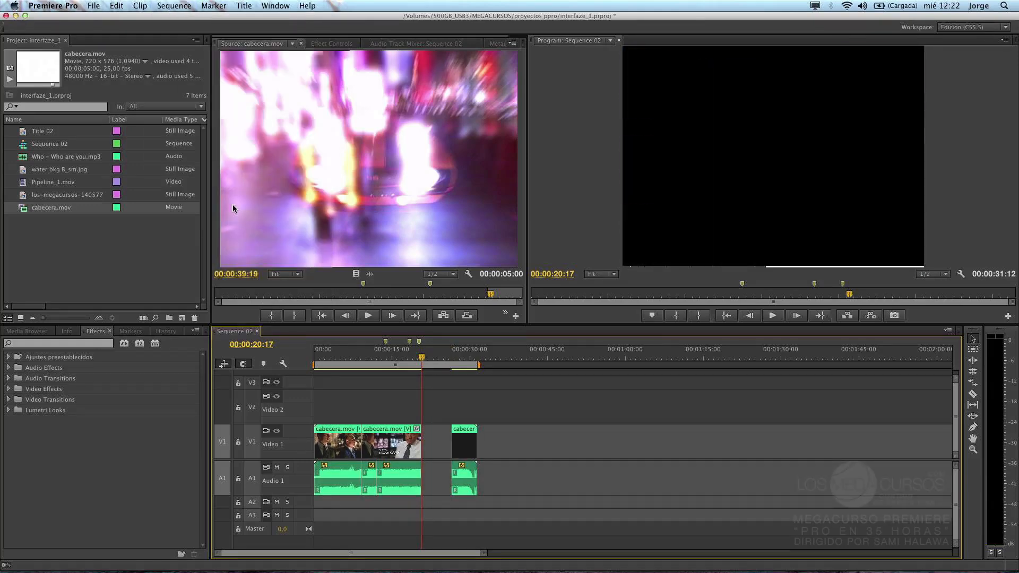
key(super+z)
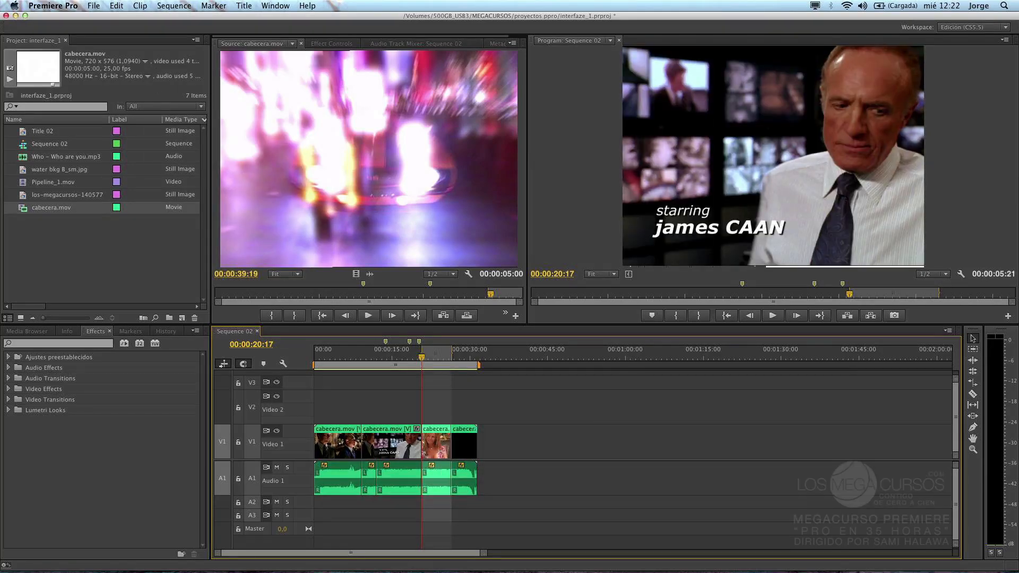
click(116, 5)
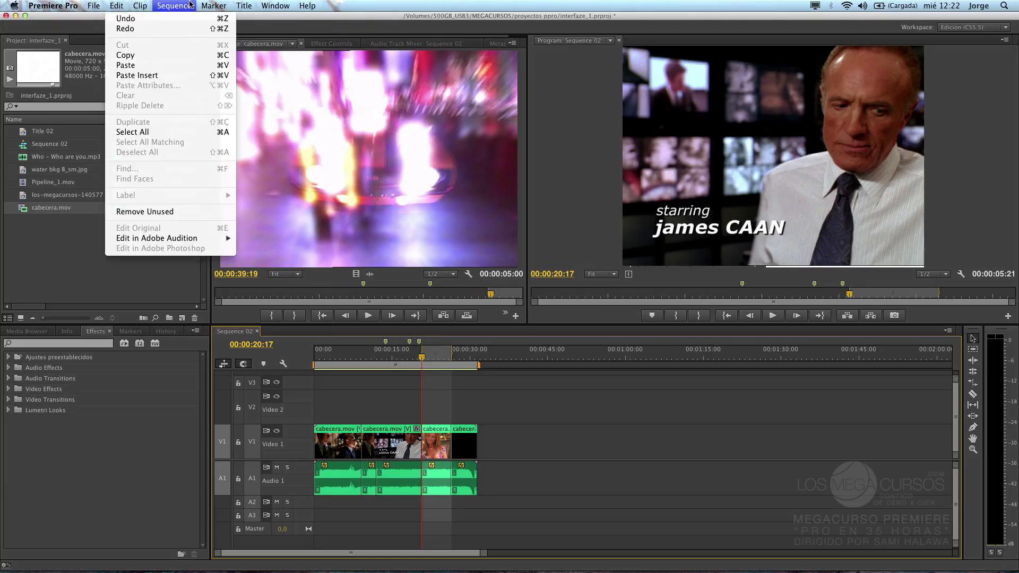
mouse_move(190, 5)
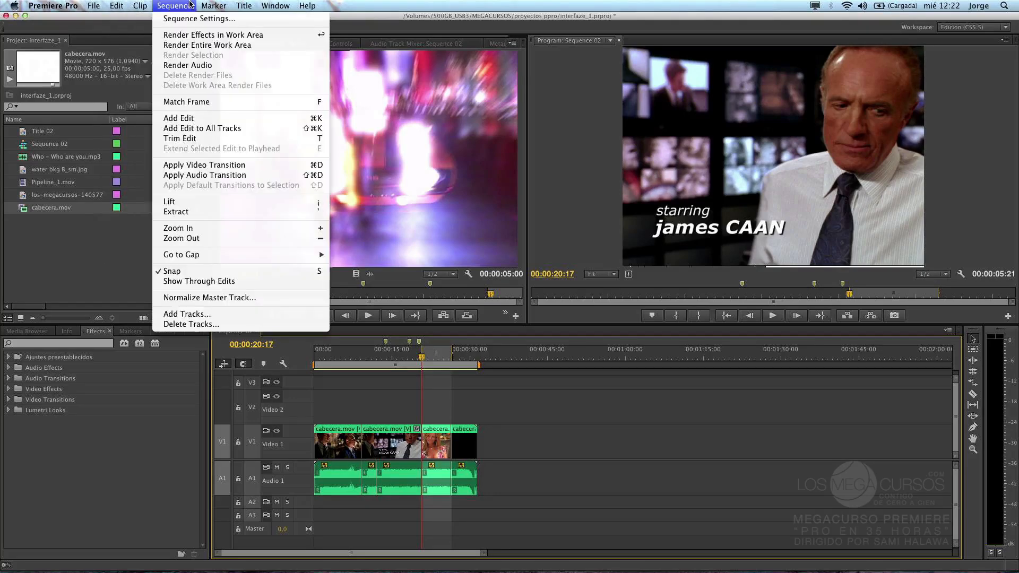
click(205, 212)
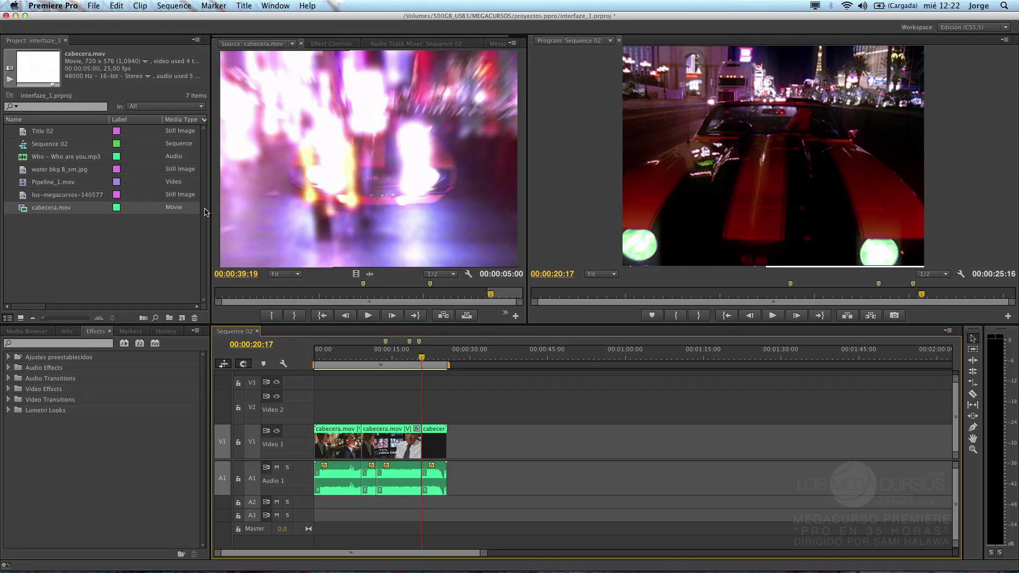
key(super+z)
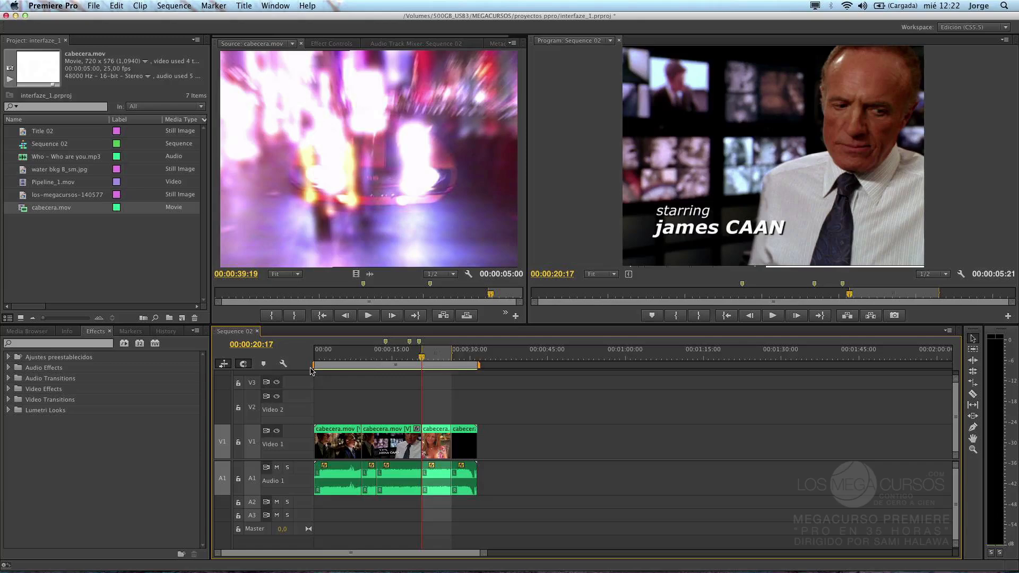
Step: Mark a range across the second and third cabecera.mov clips, with In at 00:00:16:07 and Out at 00:00:23:21
click(399, 358)
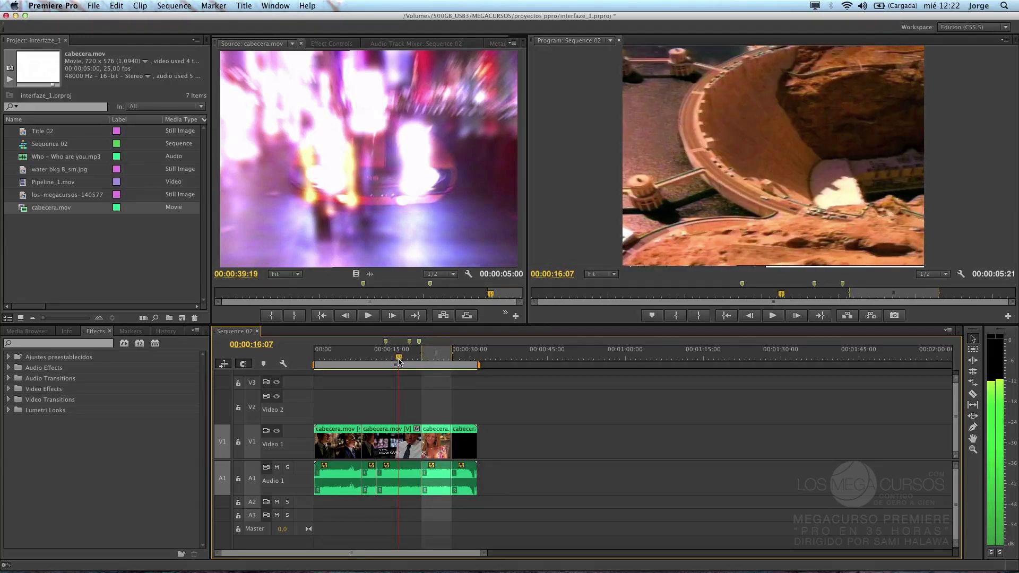
key(i)
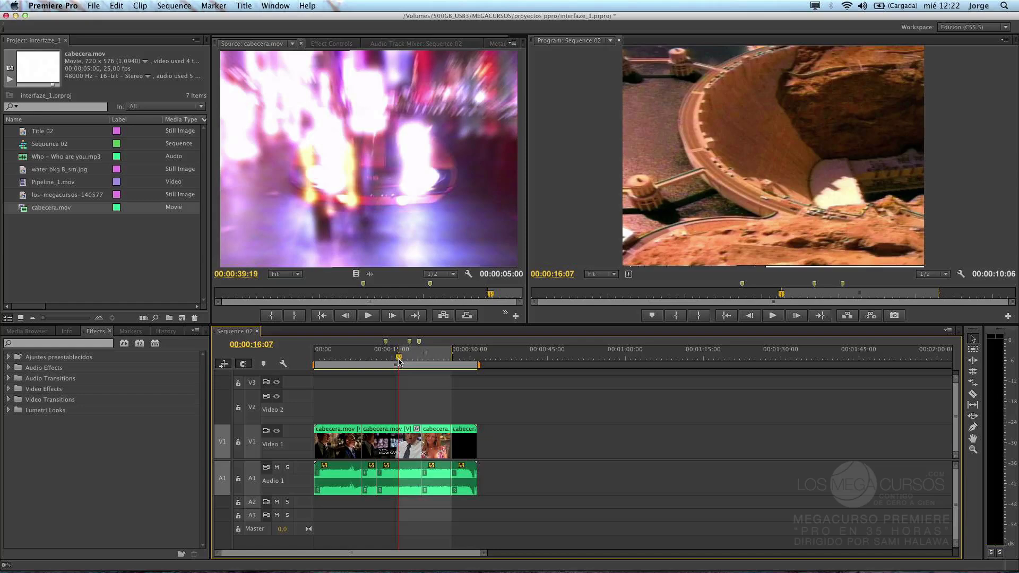
click(438, 360)
key(Left)
key(Left)
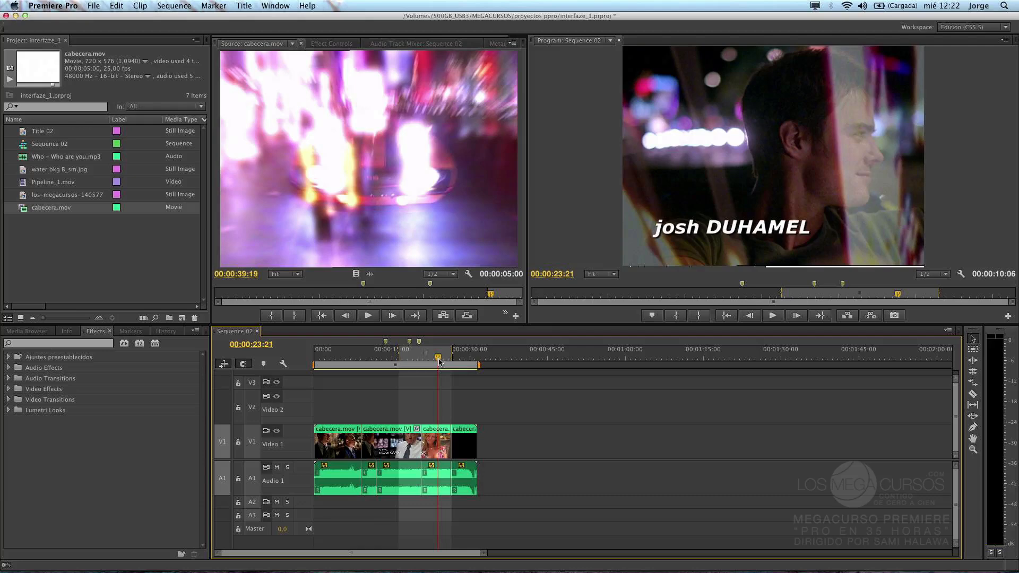
key(o)
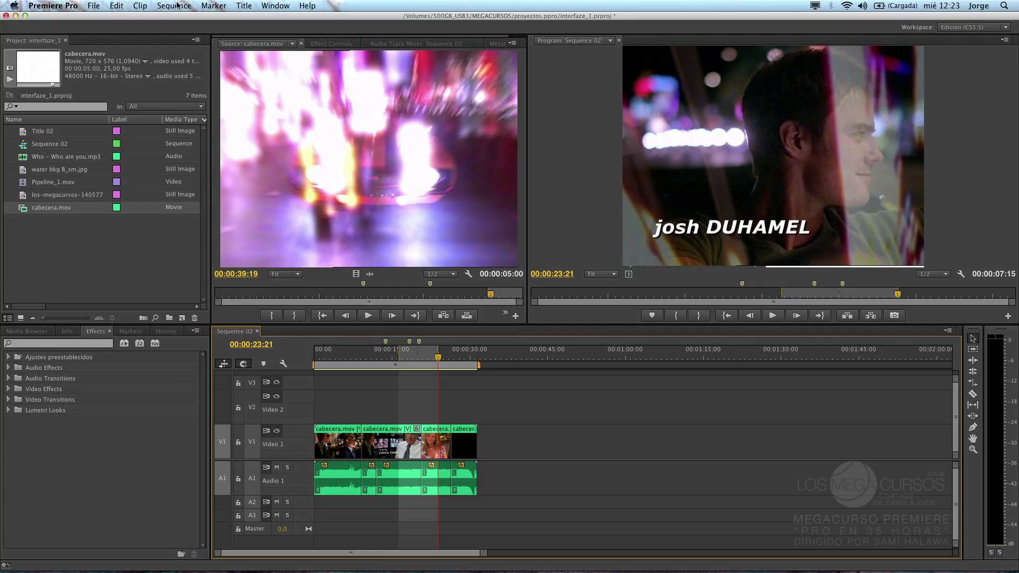
Step: Try Extract on the marked range spanning the second and third cabecera.mov clips, and undo it
click(116, 6)
mouse_move(177, 5)
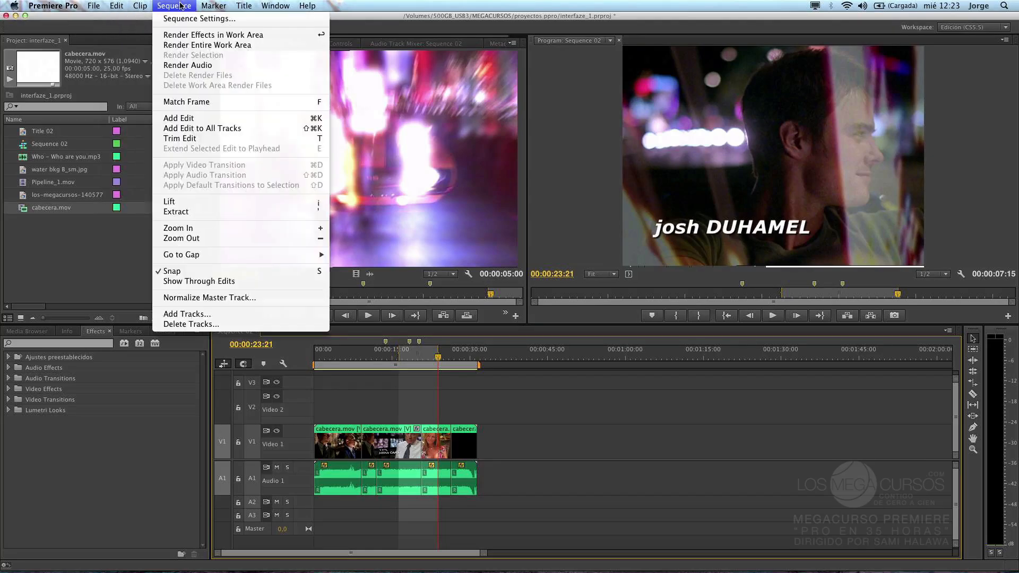
click(202, 212)
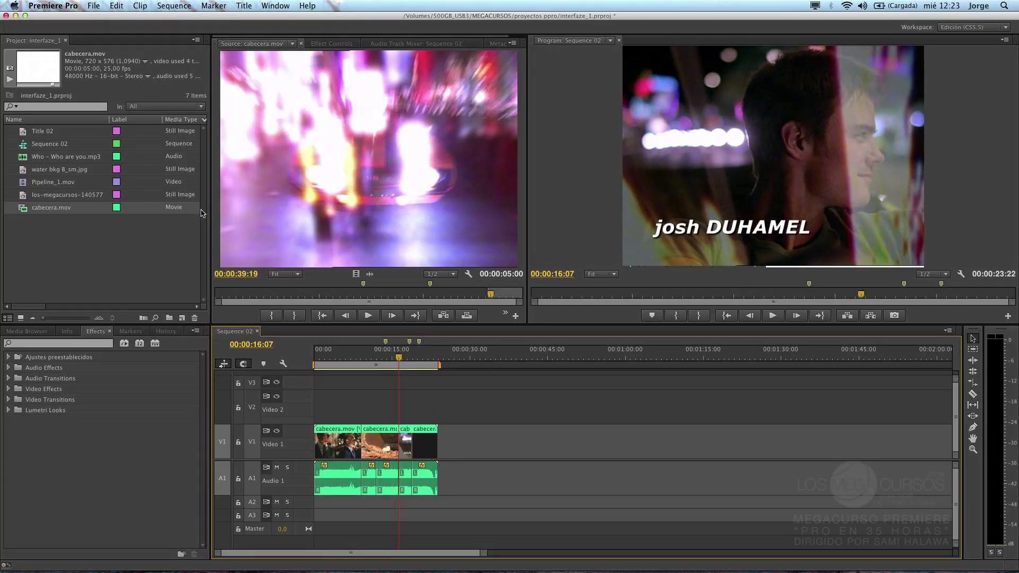
key(super+z)
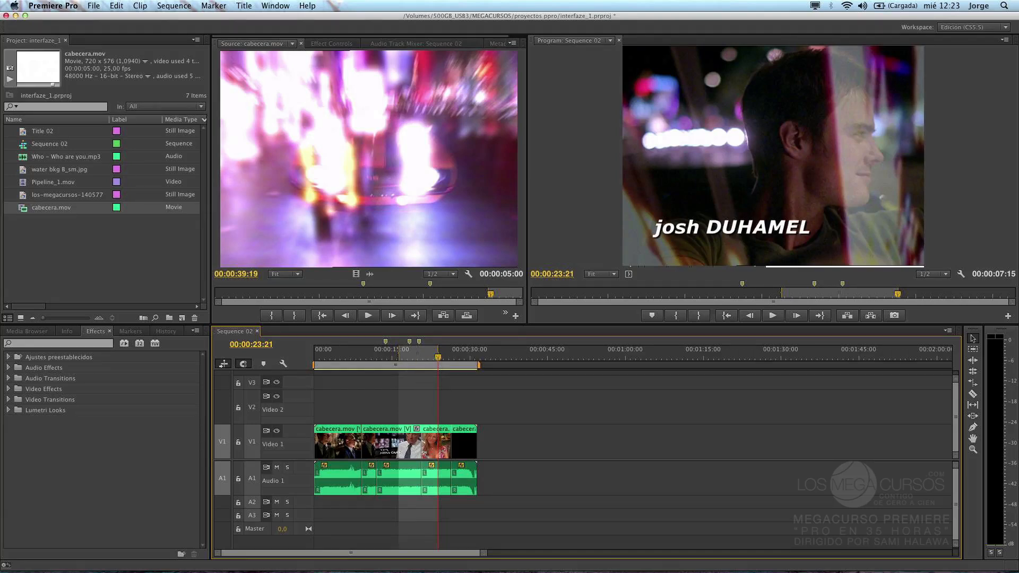
Step: Place the playhead at 00:00:28:19 and use Mark Clip to mark the range of the last cabecera.mov clip
click(173, 6)
mouse_move(213, 5)
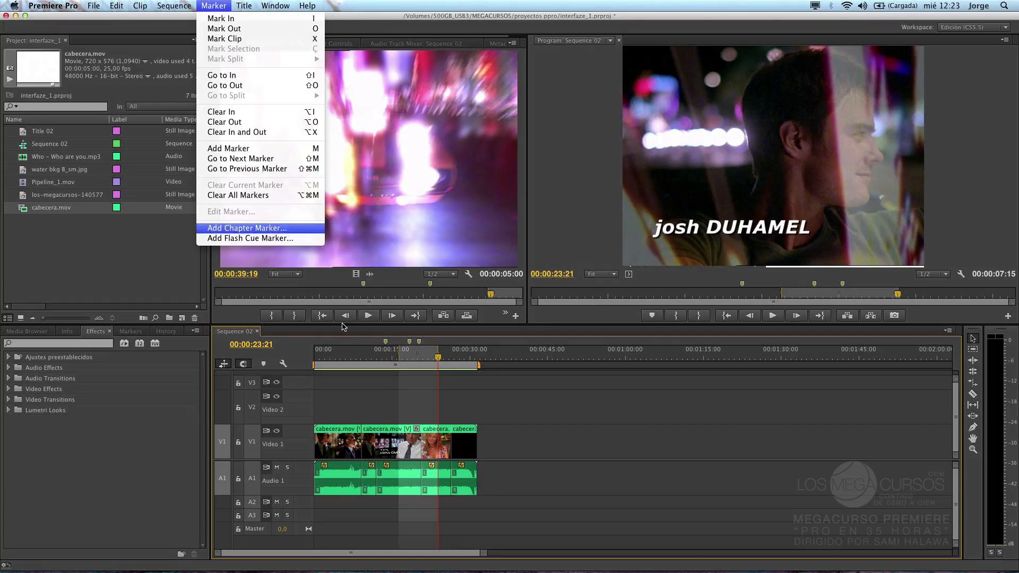
click(464, 360)
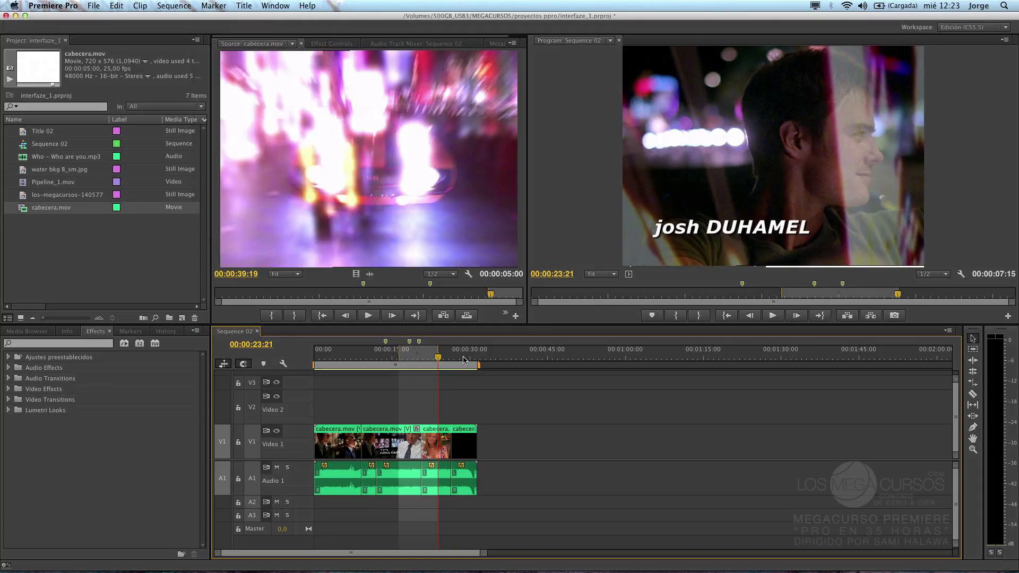
key(alt+x)
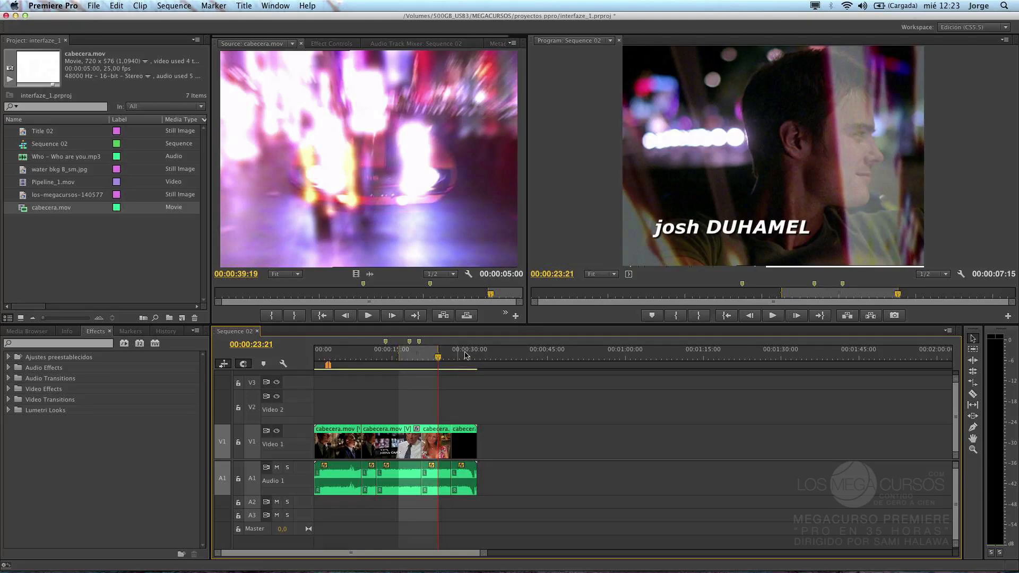
click(464, 357)
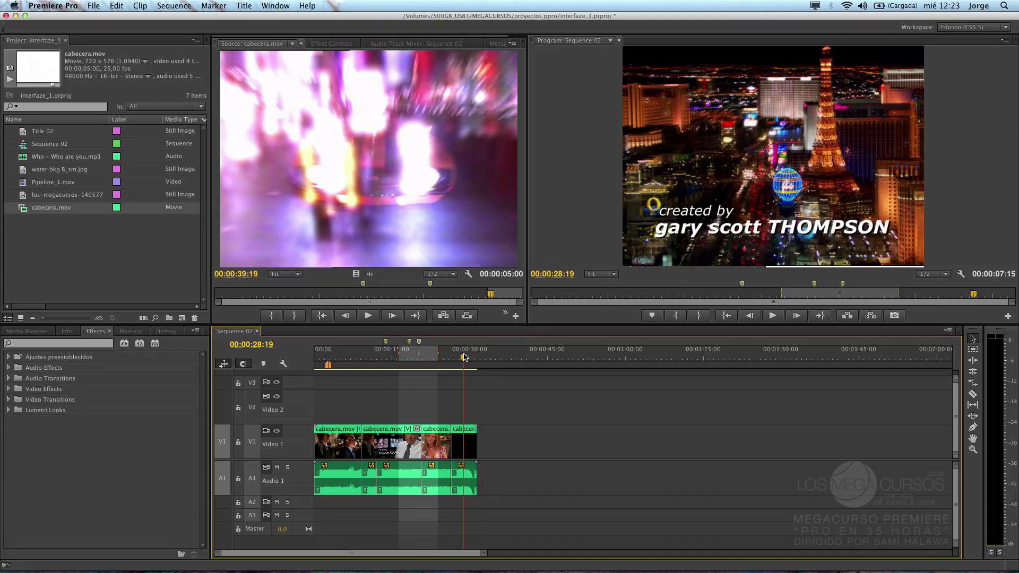
key(x)
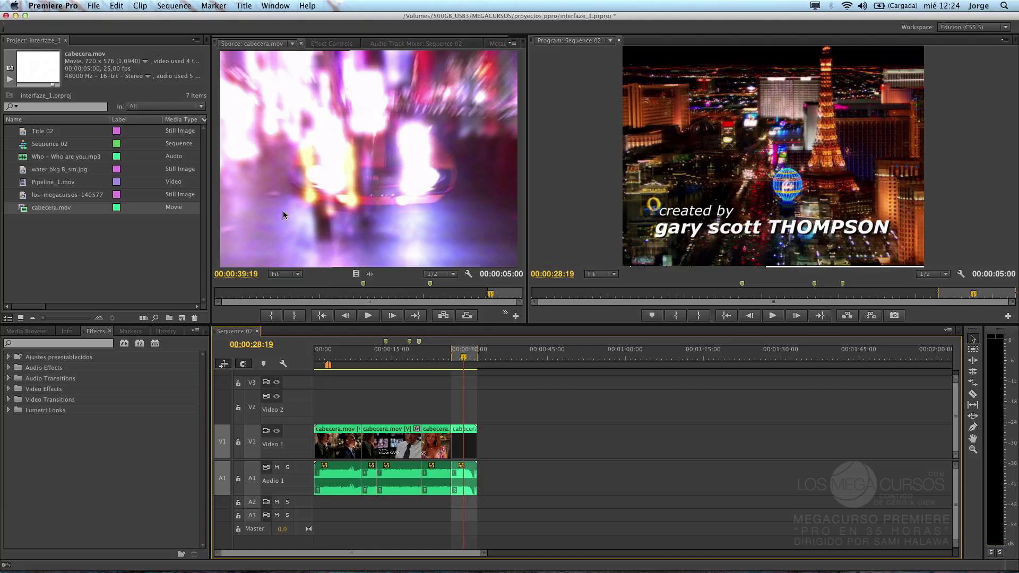
Step: Move the playhead to 00:00:15:04 and clear all markers from Sequence 02
click(214, 5)
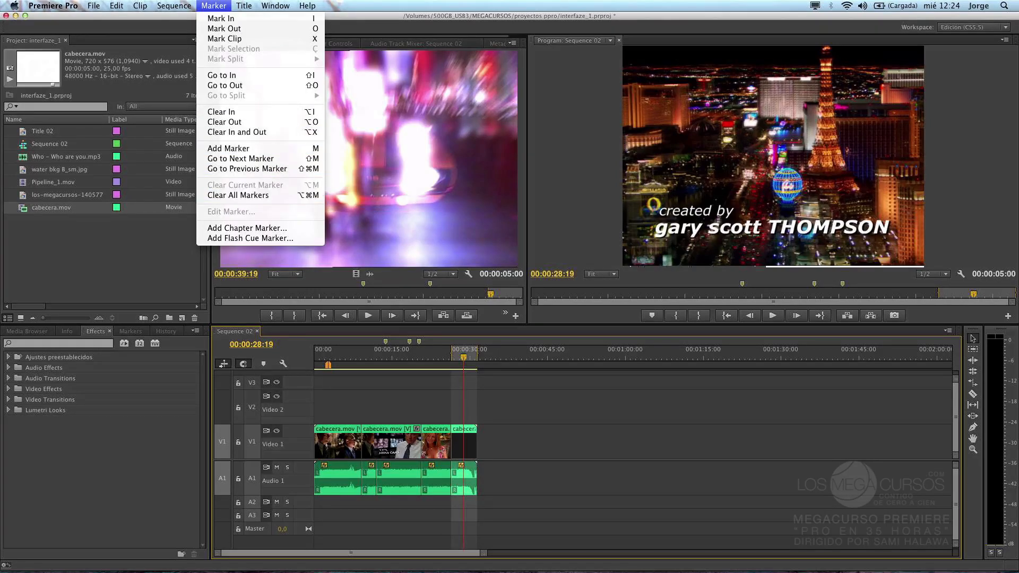
key(Escape)
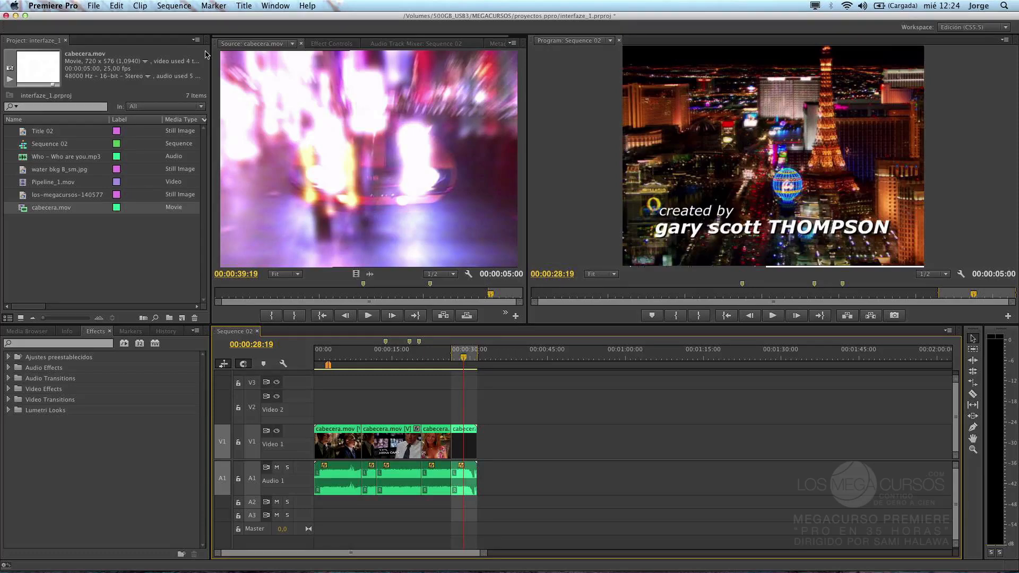
click(393, 355)
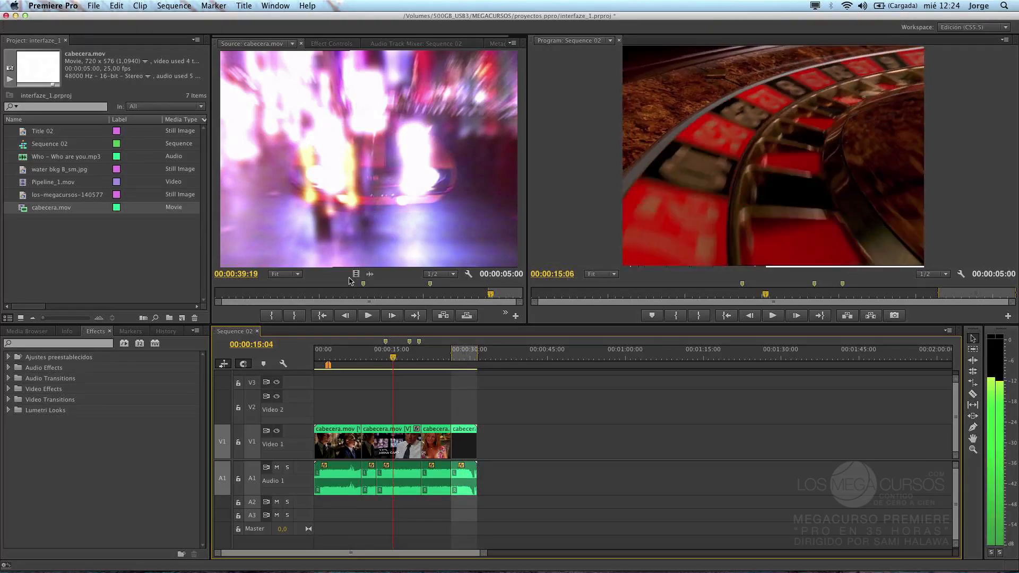
click(224, 4)
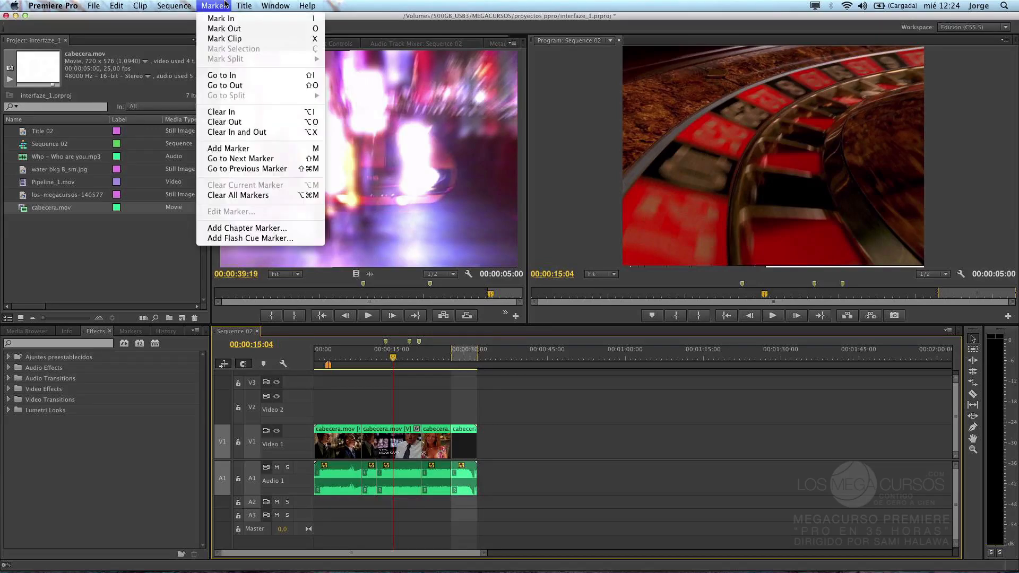
click(256, 196)
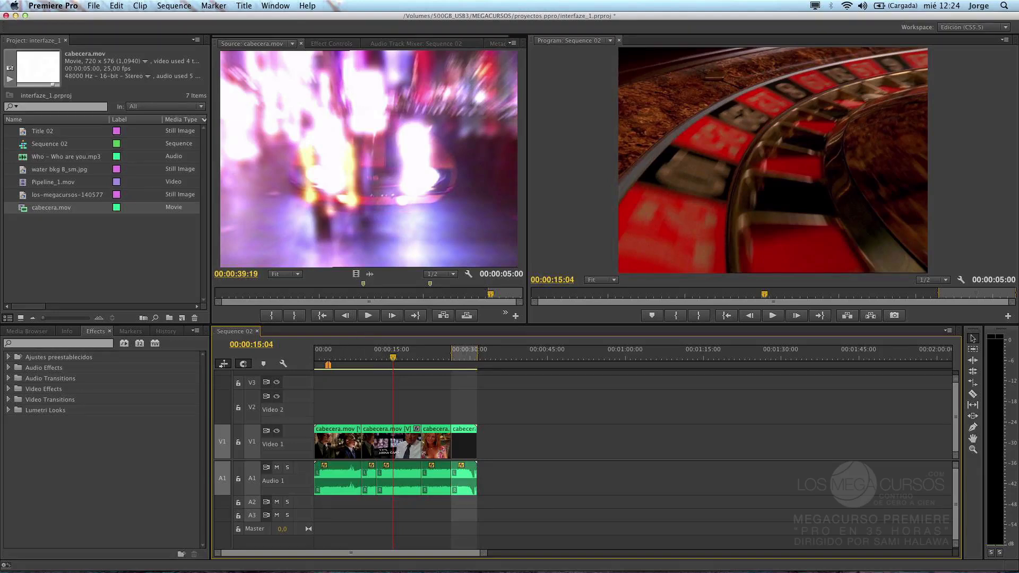
Step: Add a sequence marker at 00:00:15:04 and display it in the markers list
click(214, 5)
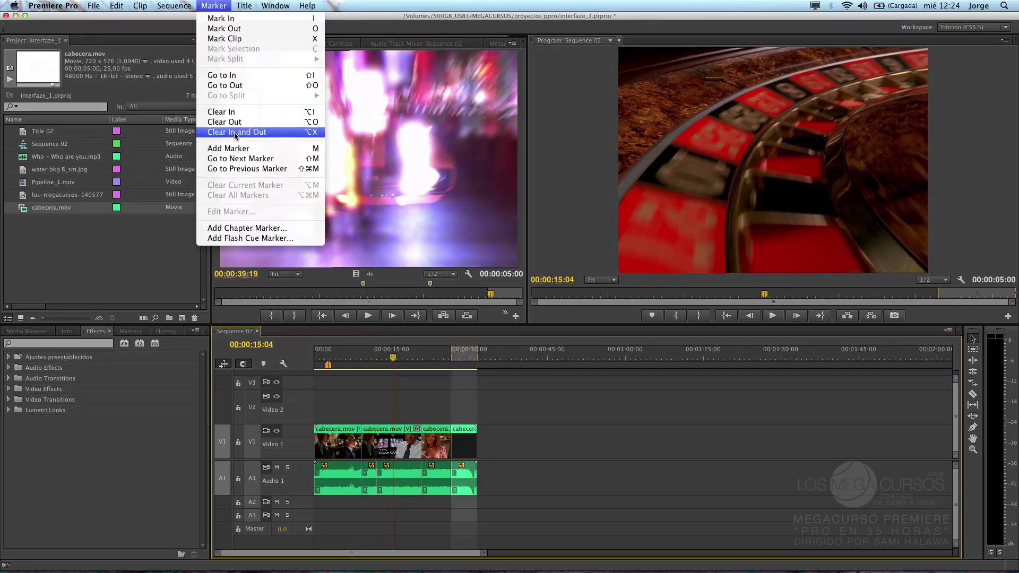
click(238, 149)
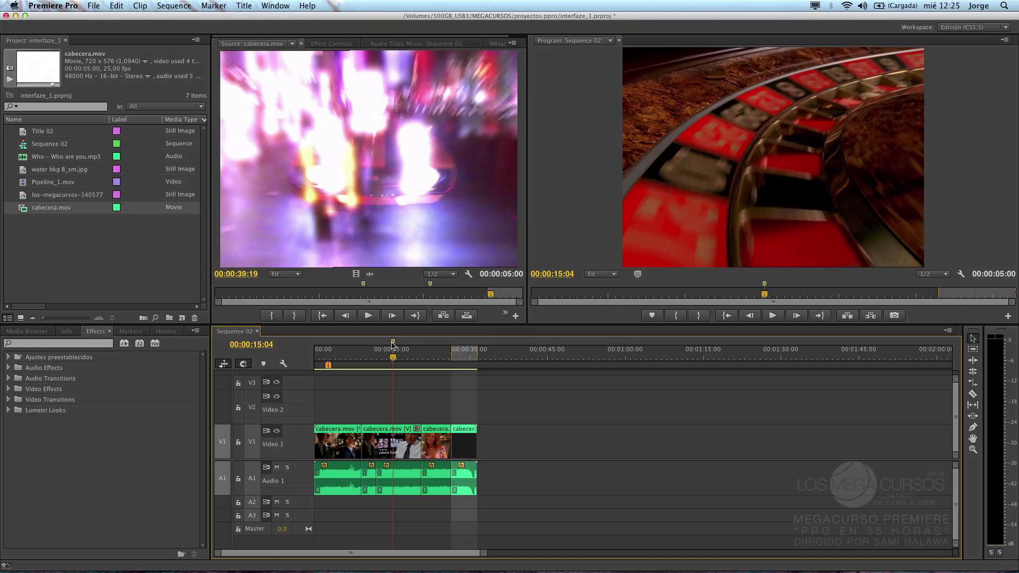
mouse_move(393, 344)
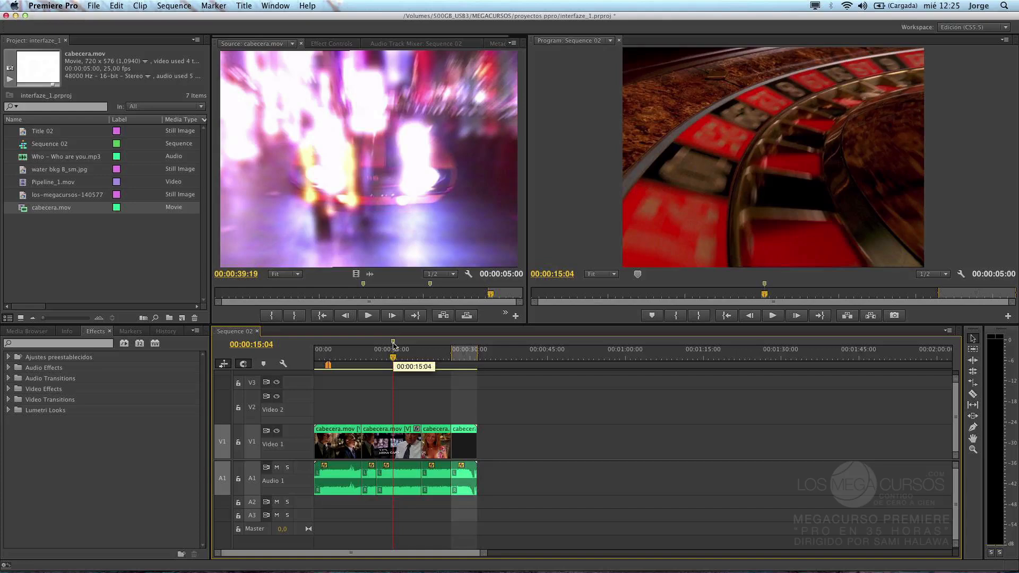
click(134, 333)
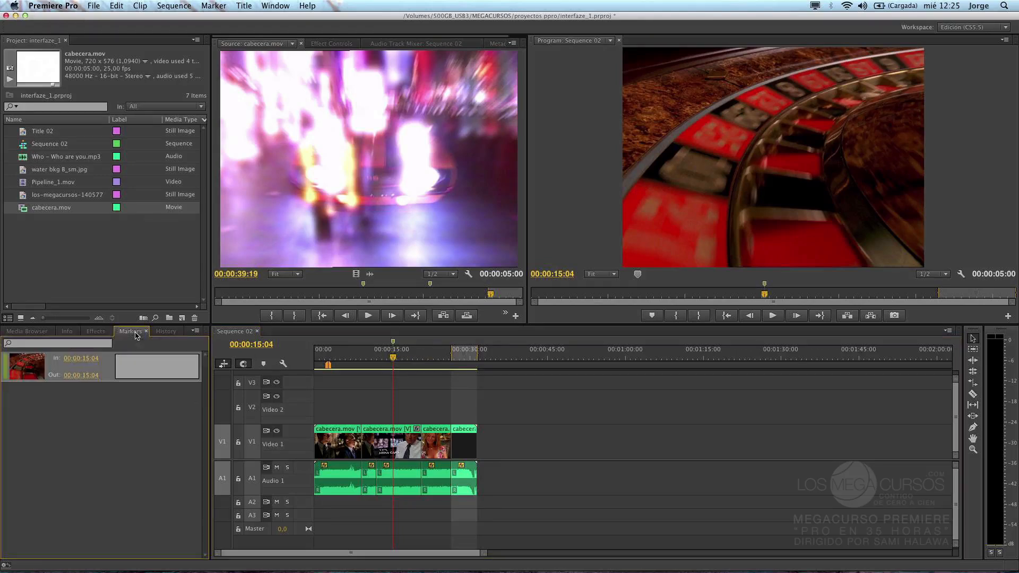
Step: Enter the comment "ruleta movimiento" for the marker at 00:00:15:04
click(122, 364)
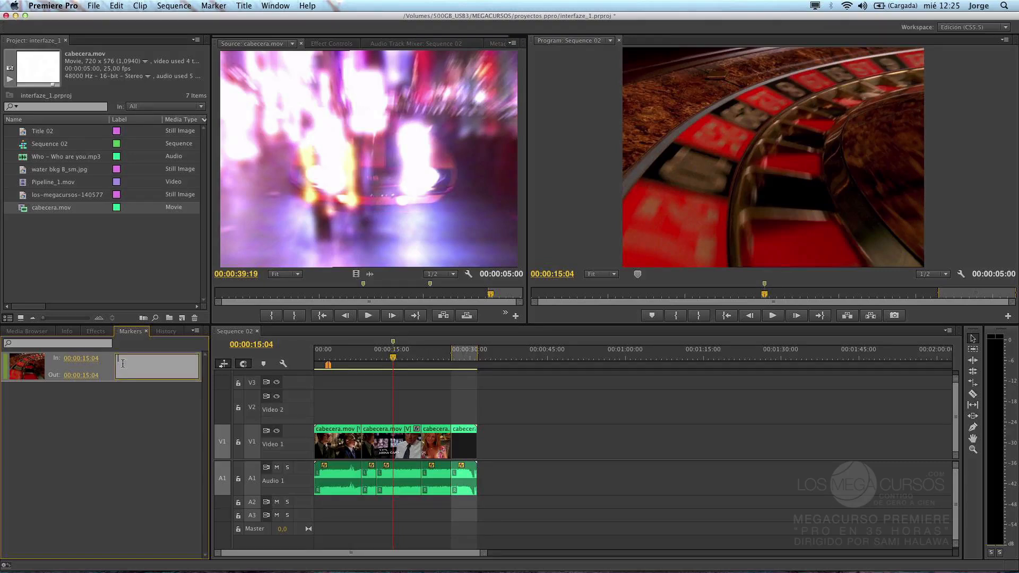
text(ruleta moviemitno)
key(BackSpace)
key(BackSpace)
key(BackSpace)
key(BackSpace)
key(BackSpace)
key(BackSpace)
text(imiento)
Step: Open the settings of the "ruleta movimiento" marker in the timeline and delete the marker
click(394, 344)
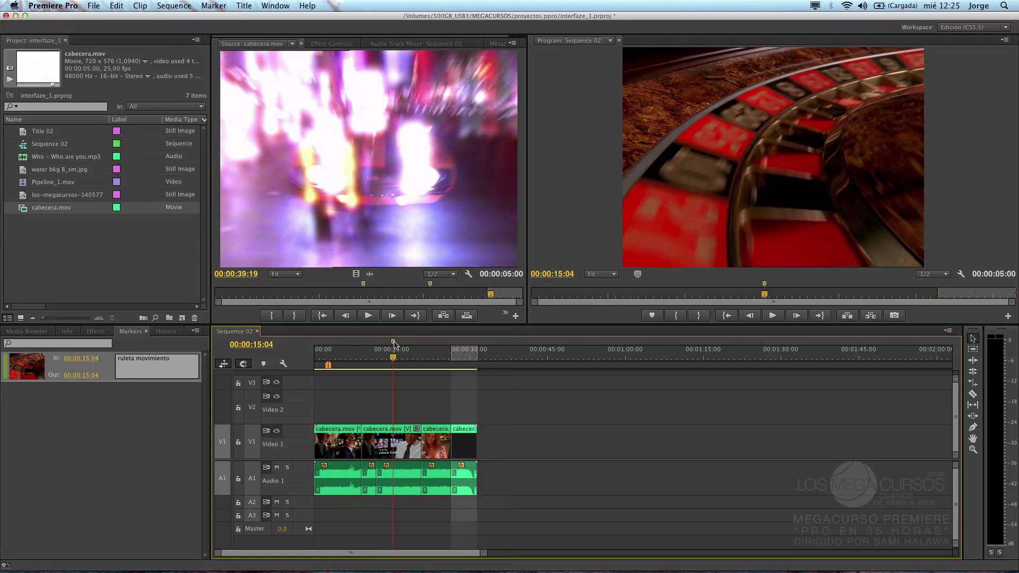
right_click(394, 344)
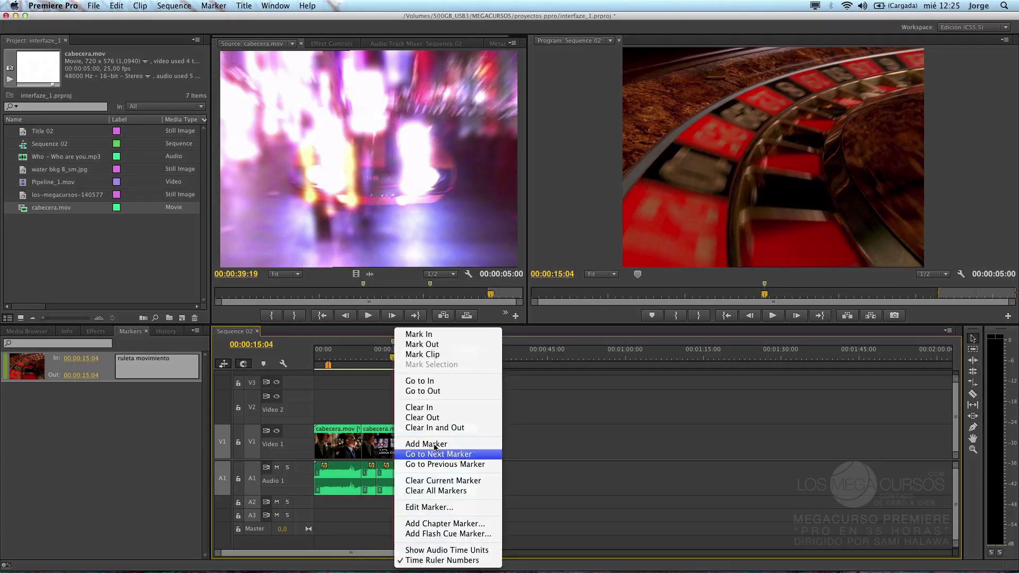
click(451, 508)
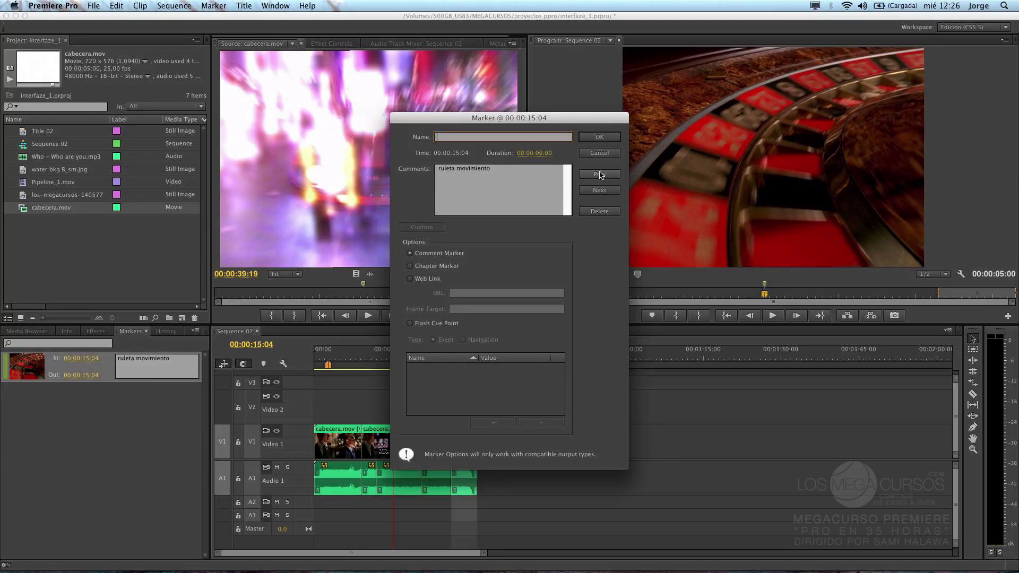
click(599, 211)
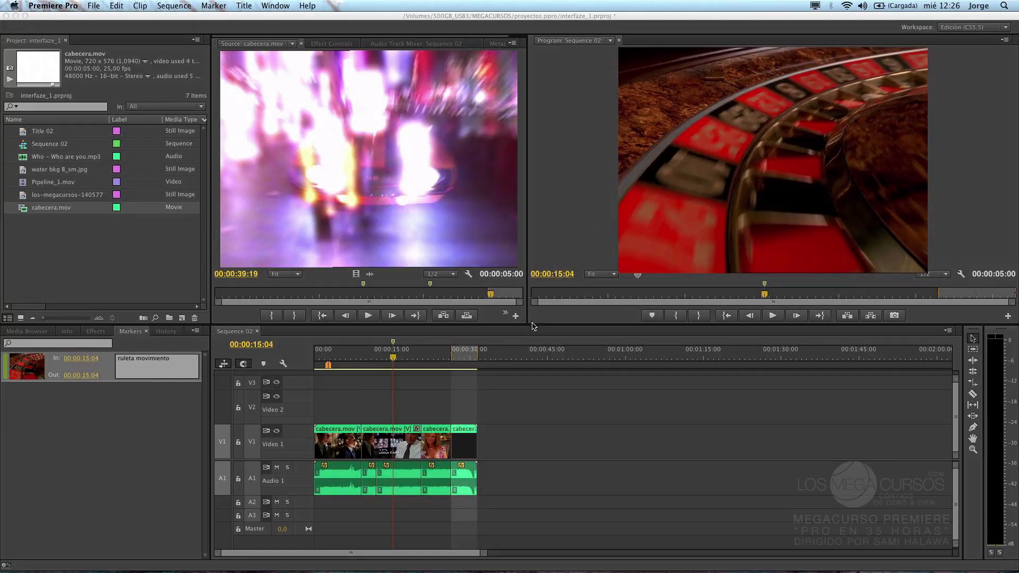
Step: Move the playhead to 00:00:18:15 in Sequence 02 and display the Media Browser
click(411, 357)
drag(411, 357, 410, 357)
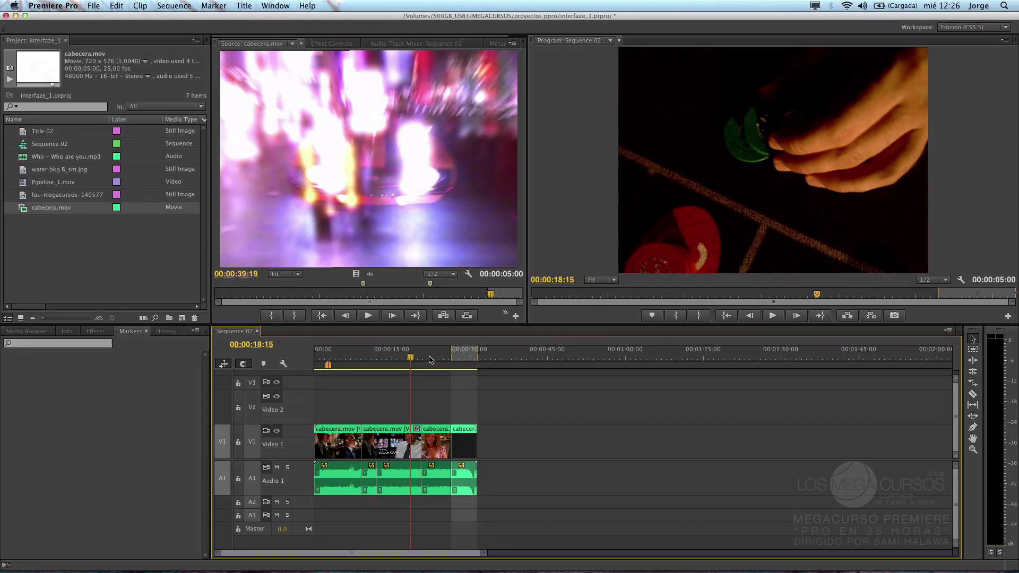
key(shift+8)
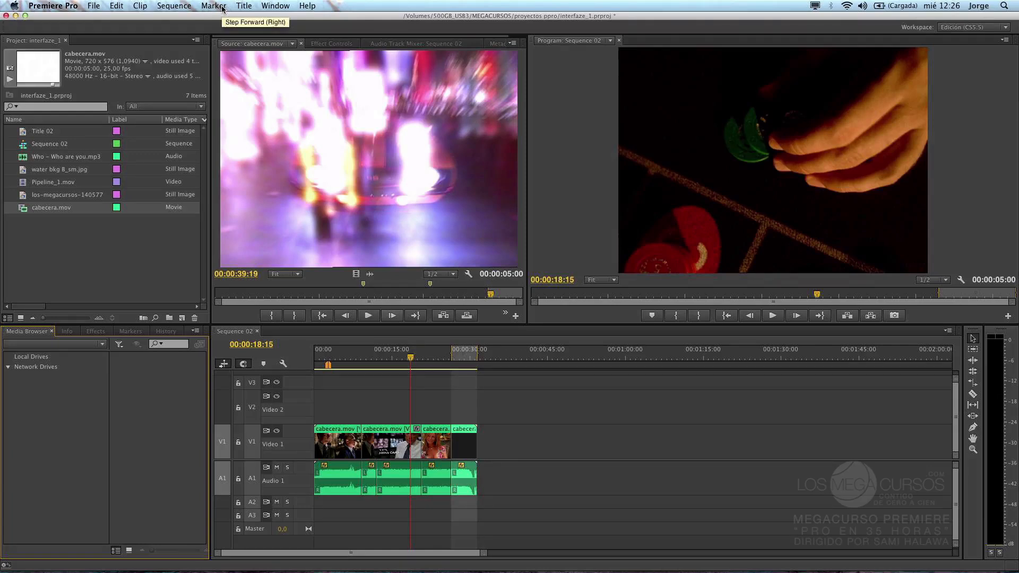
Step: Review the marker commands and the title commands, including the options for creating a new title
click(224, 7)
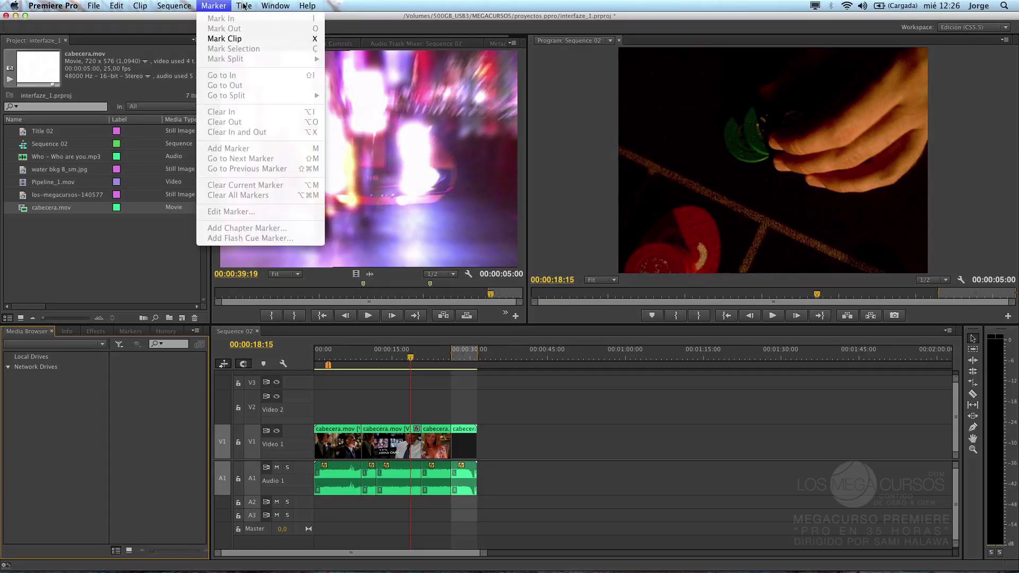
mouse_move(250, 6)
mouse_move(259, 7)
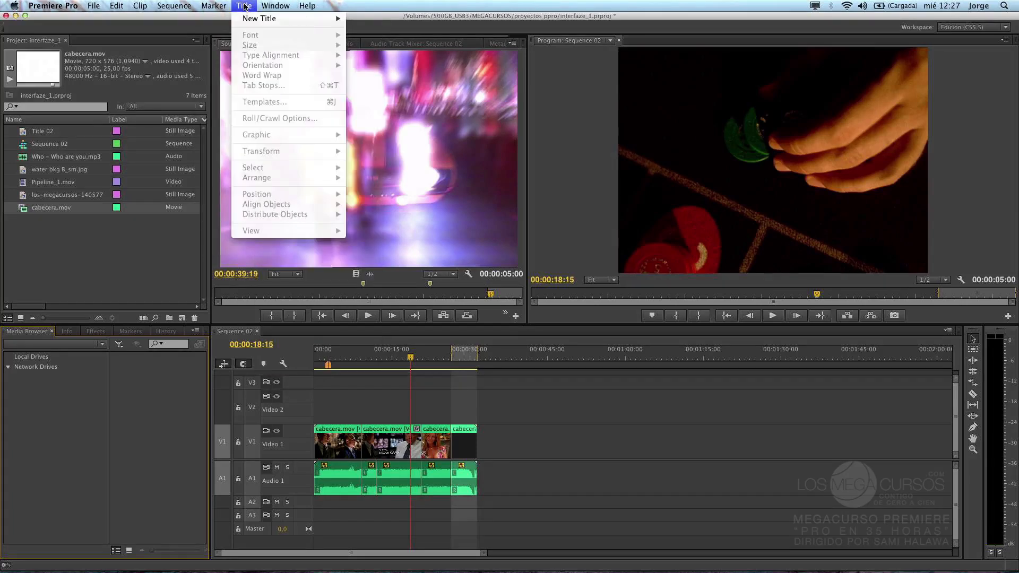
click(246, 7)
click(245, 7)
mouse_move(252, 20)
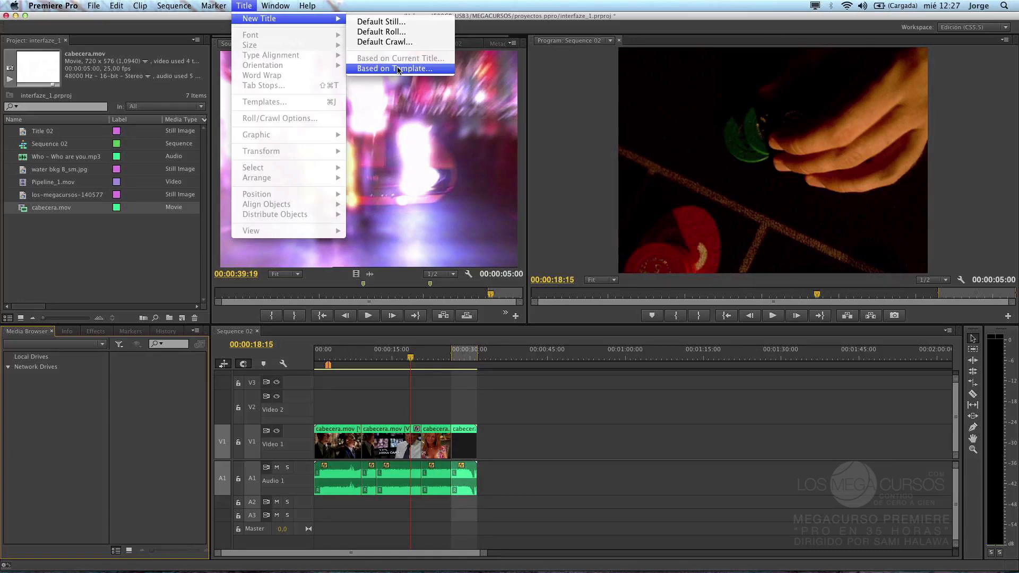
Step: Review the list of available panels and display Effect Controls
mouse_move(275, 6)
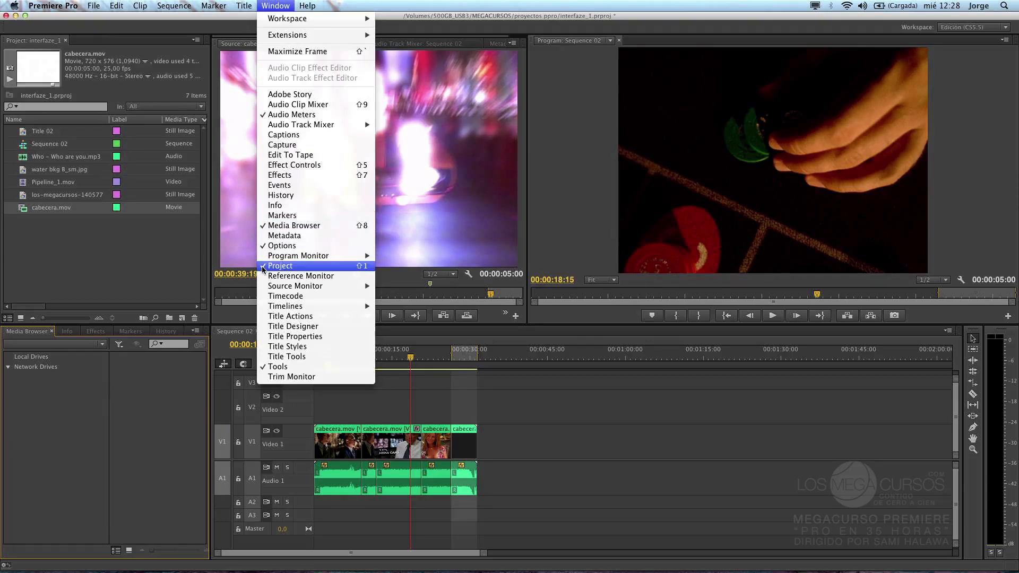
mouse_move(279, 257)
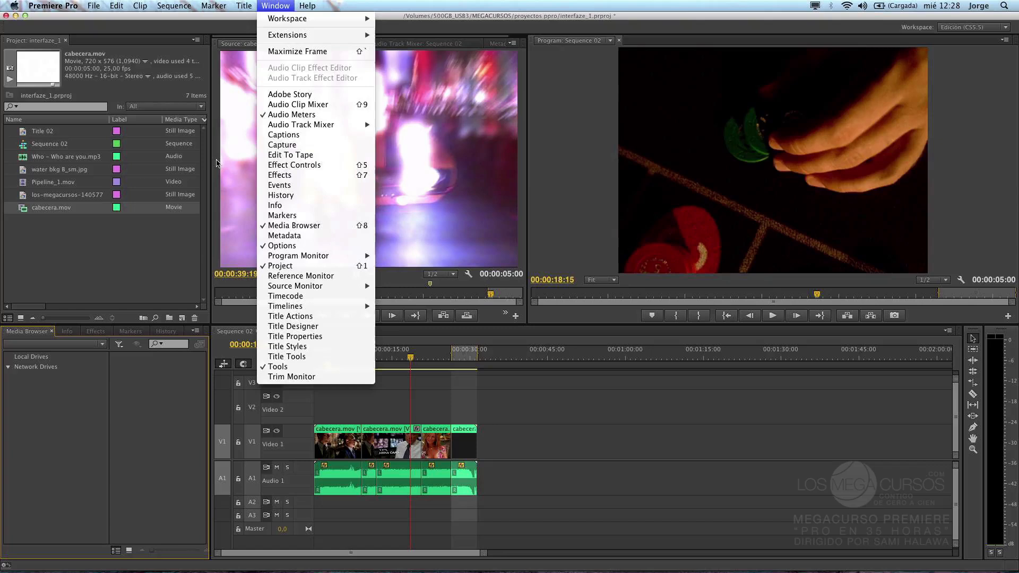
click(292, 165)
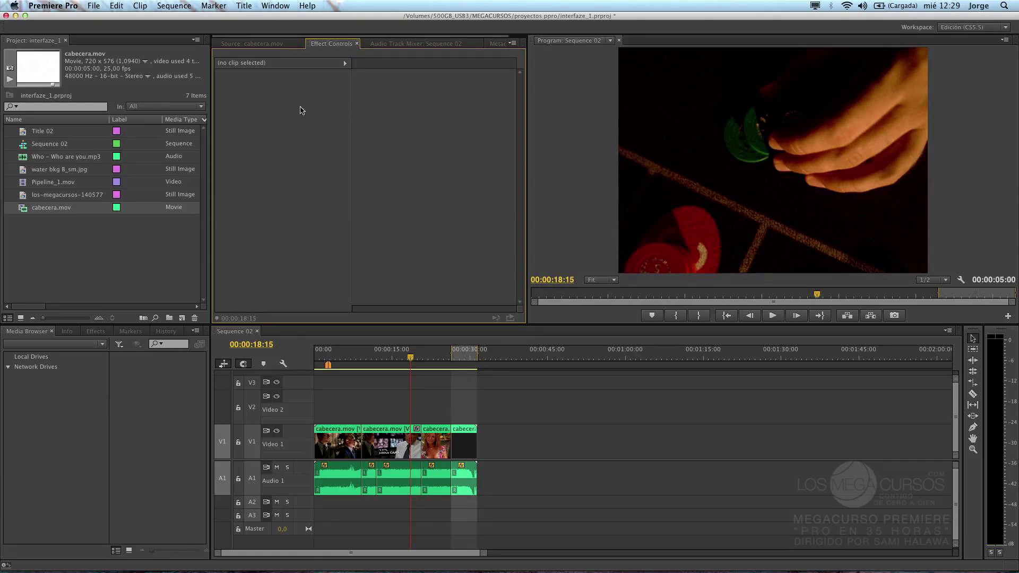
click(272, 7)
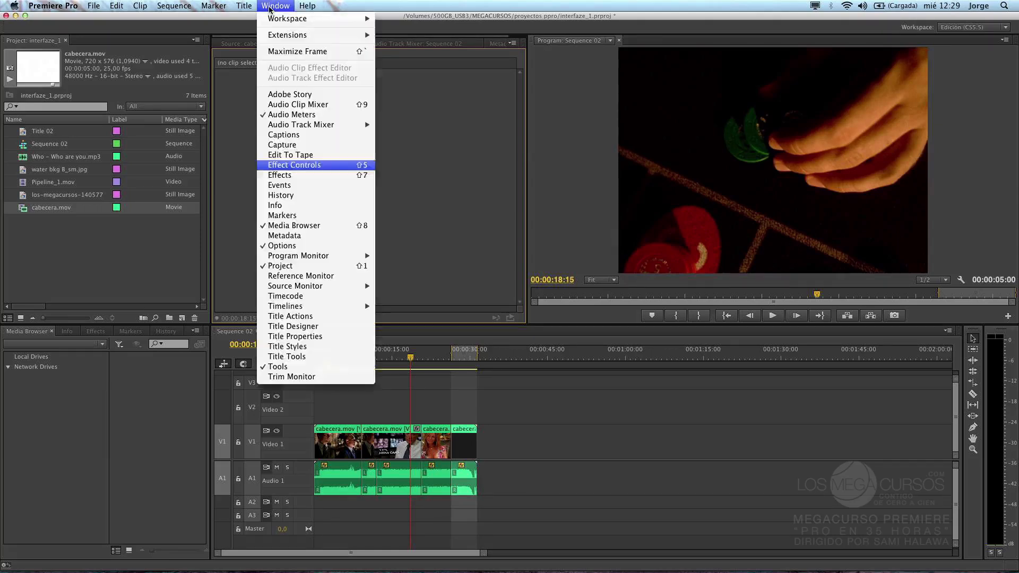
click(271, 10)
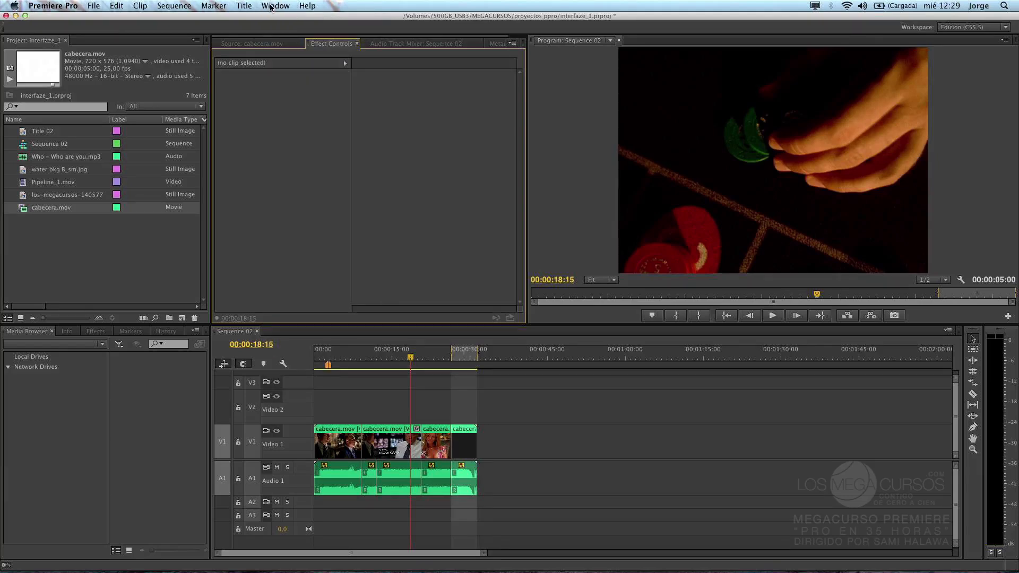
Step: Display the floating Timecode window and reposition it over the Effect Controls area
click(271, 6)
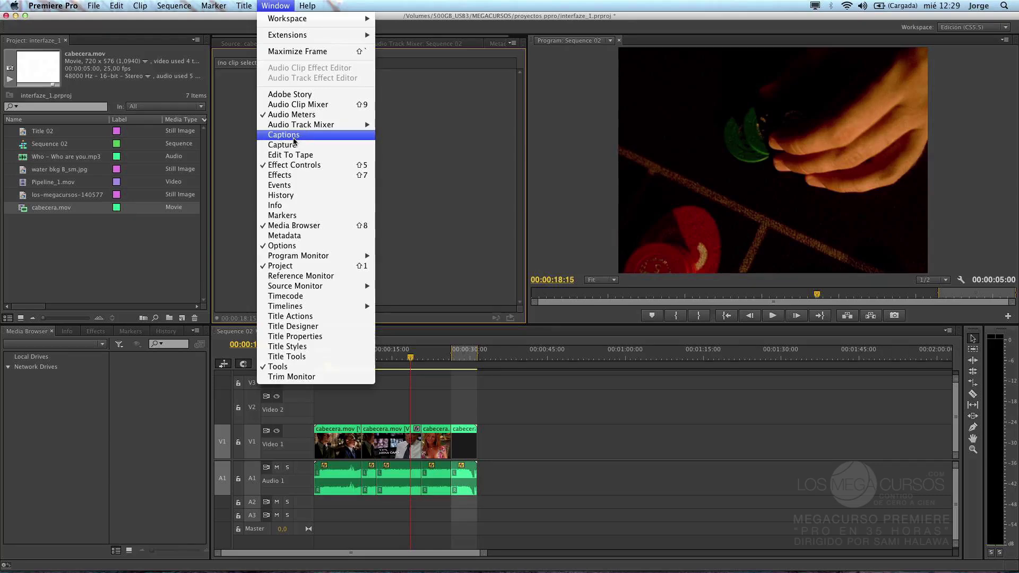
click(298, 296)
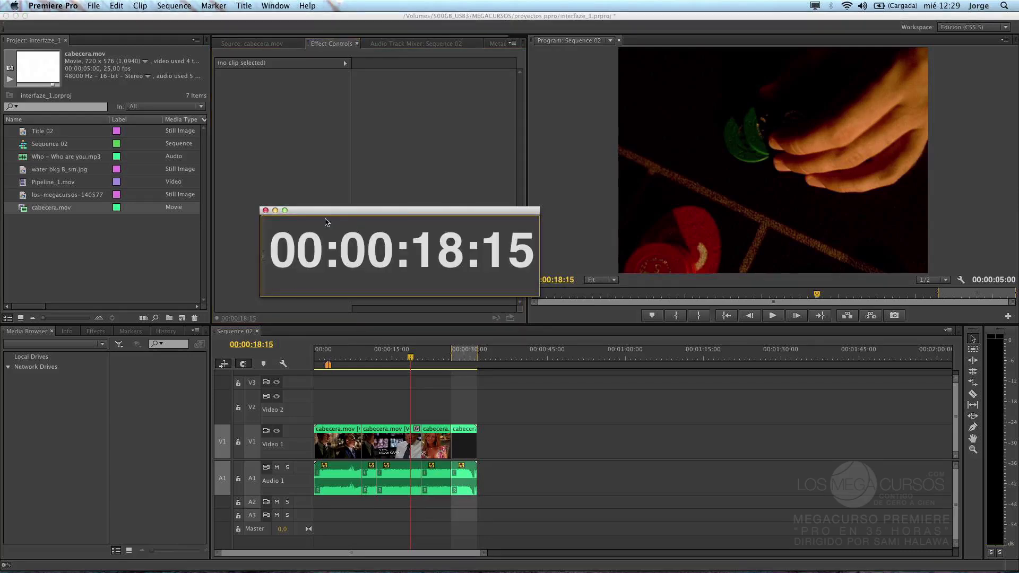
drag(335, 213, 345, 67)
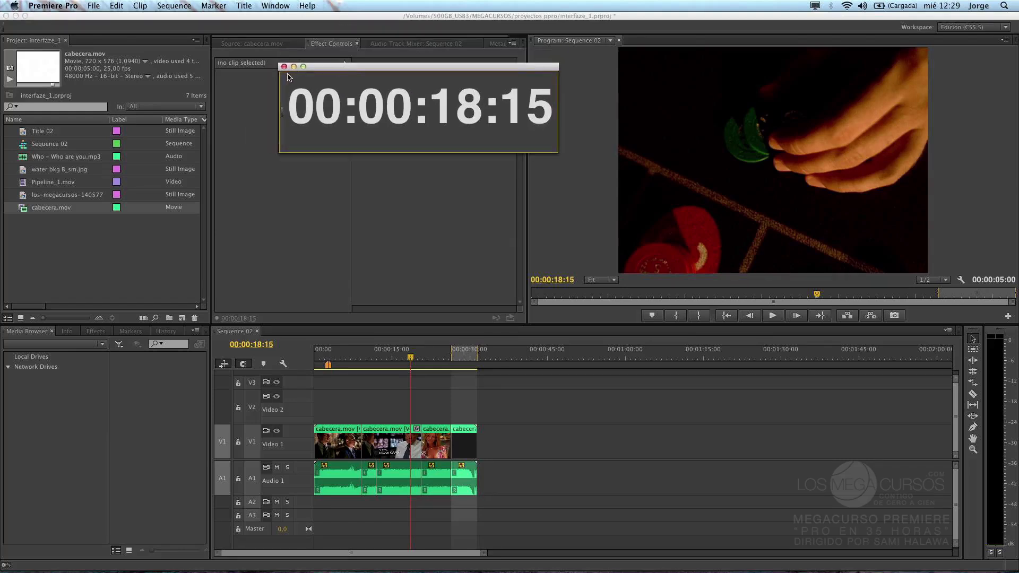
drag(319, 68, 308, 124)
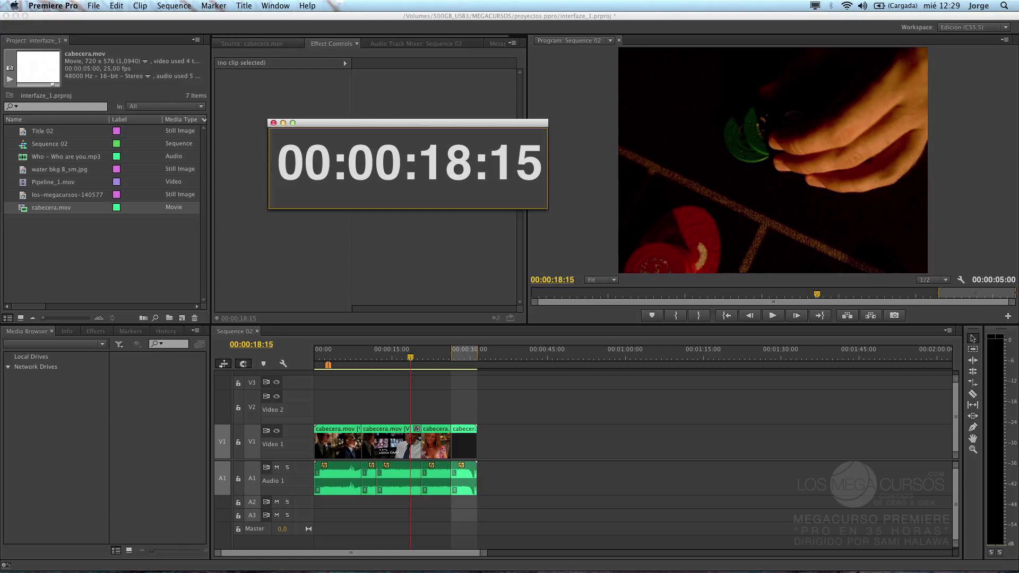
Step: Close the floating Timecode window
click(275, 5)
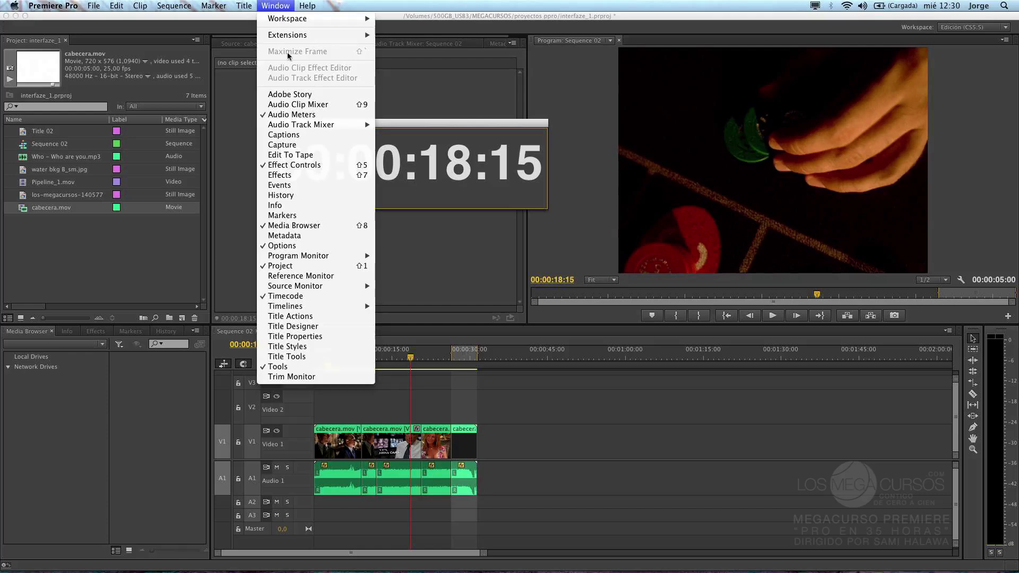
click(276, 296)
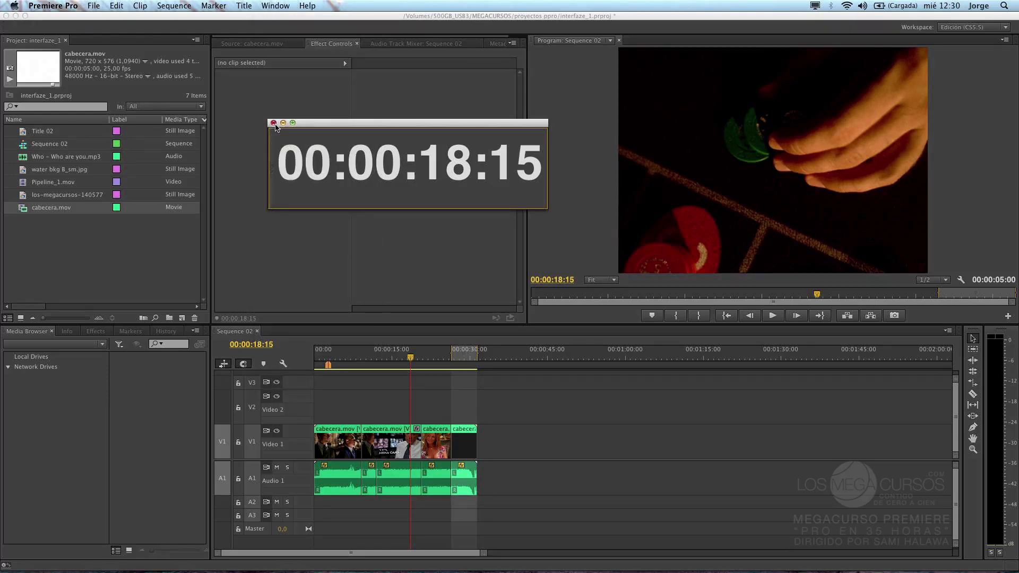
click(273, 123)
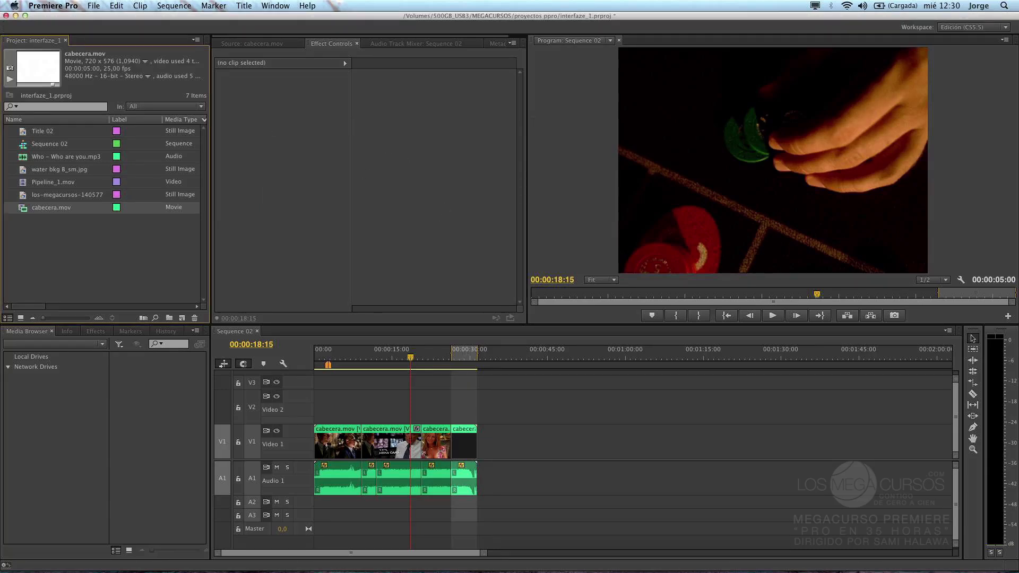
Step: Switch to the Color Correction workspace and display cabecera.mov in the Source monitor
click(276, 6)
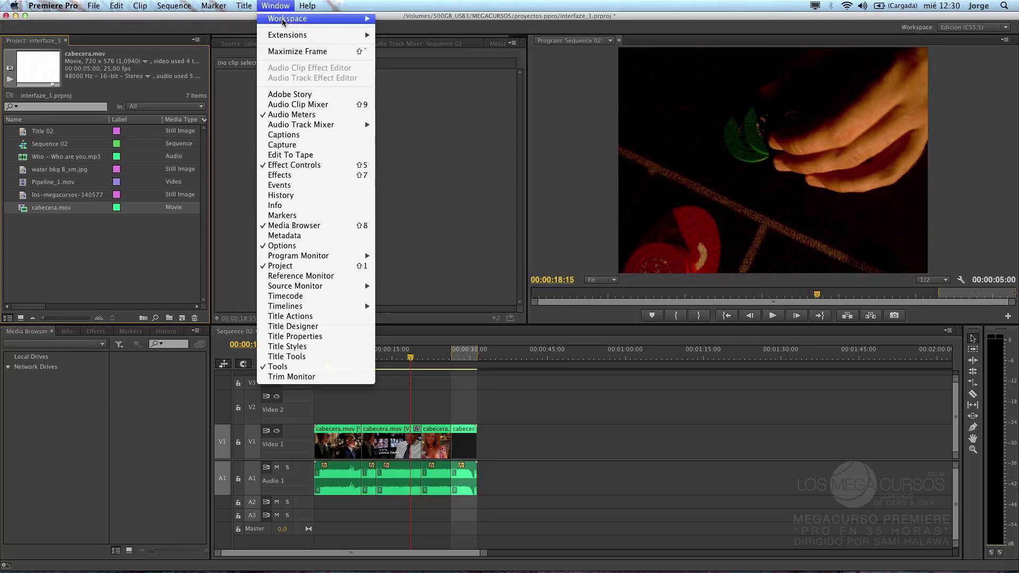
mouse_move(283, 21)
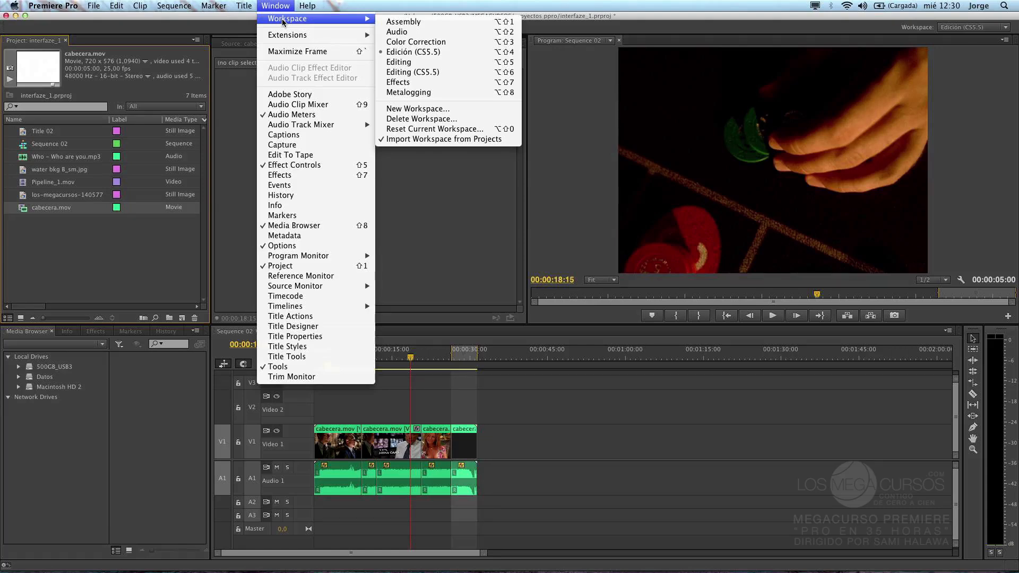
click(423, 45)
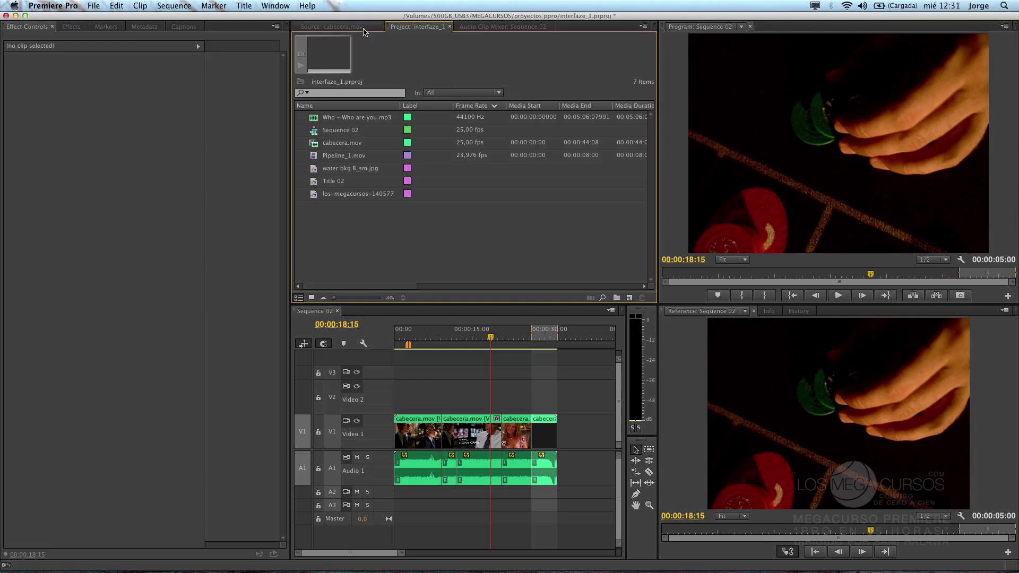
click(332, 27)
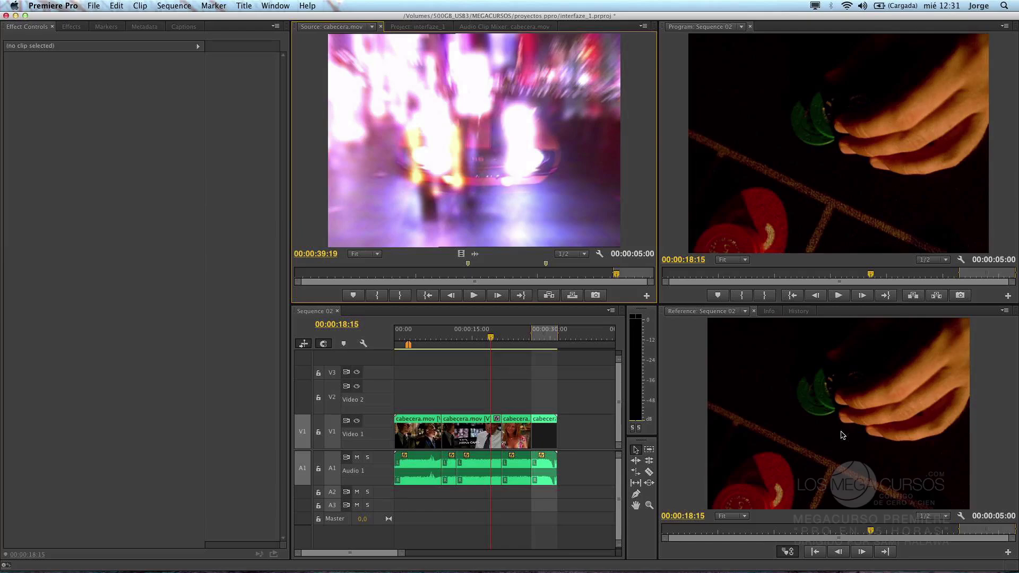
Step: Set the Reference monitor of Sequence 02 to show all the video scopes together
click(961, 517)
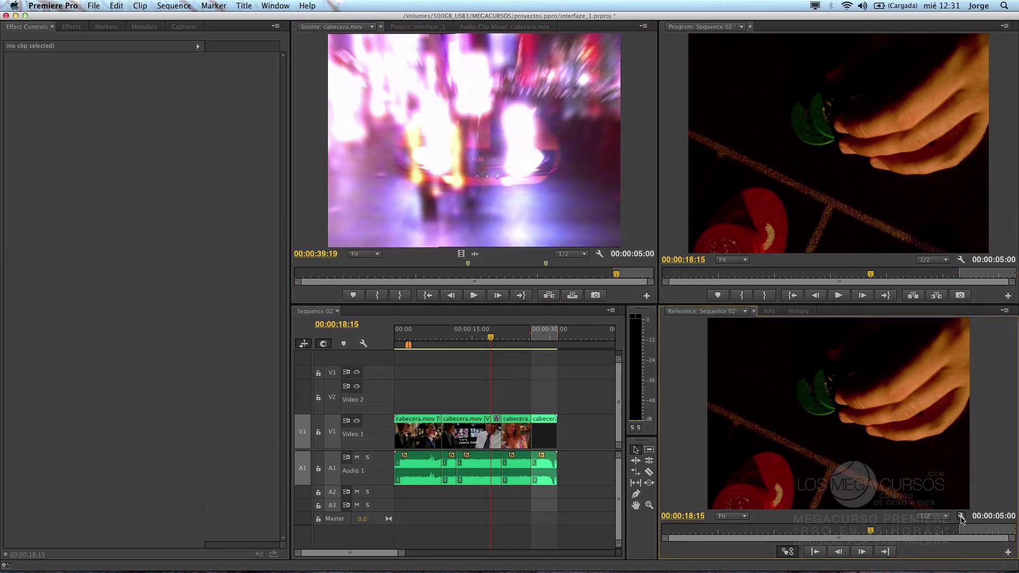
click(961, 518)
click(877, 401)
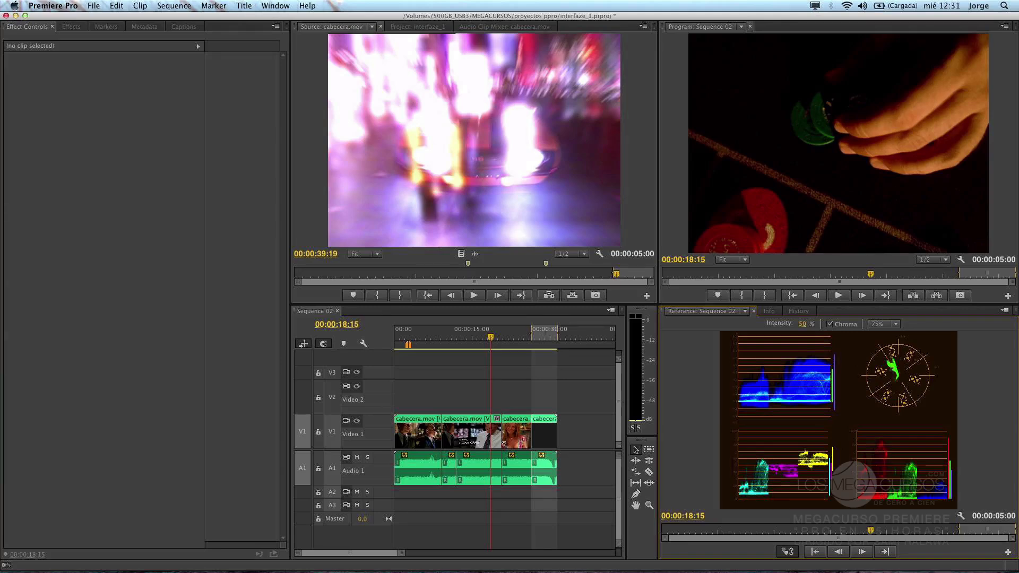
Step: Switch back to the Edición (CS5.5) workspace
click(282, 5)
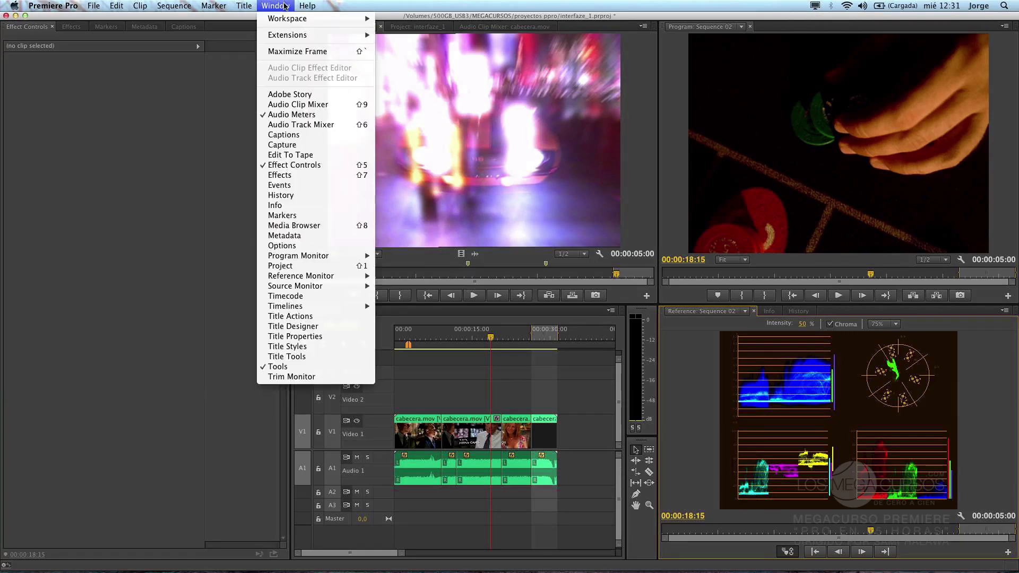
mouse_move(292, 19)
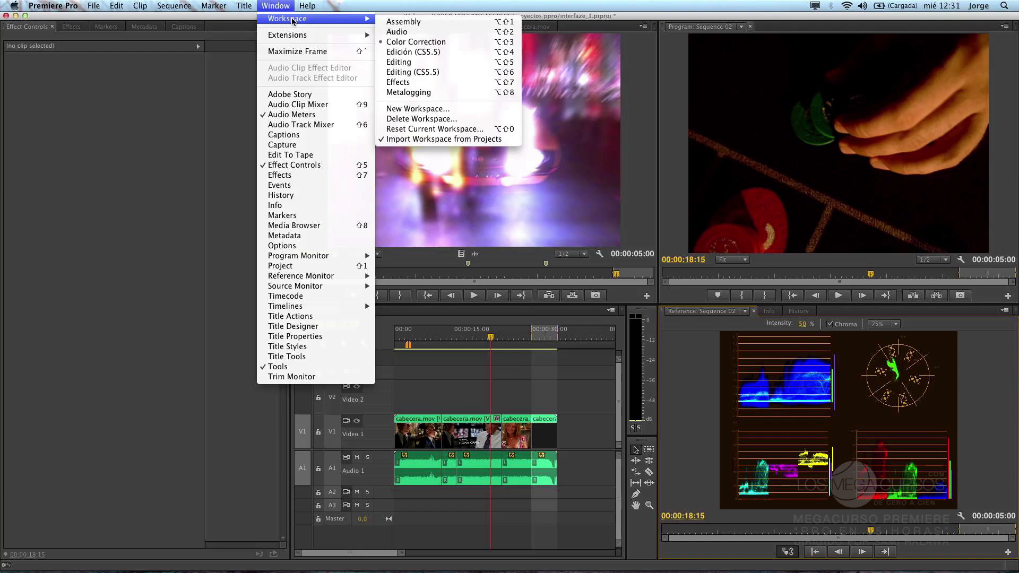
click(424, 54)
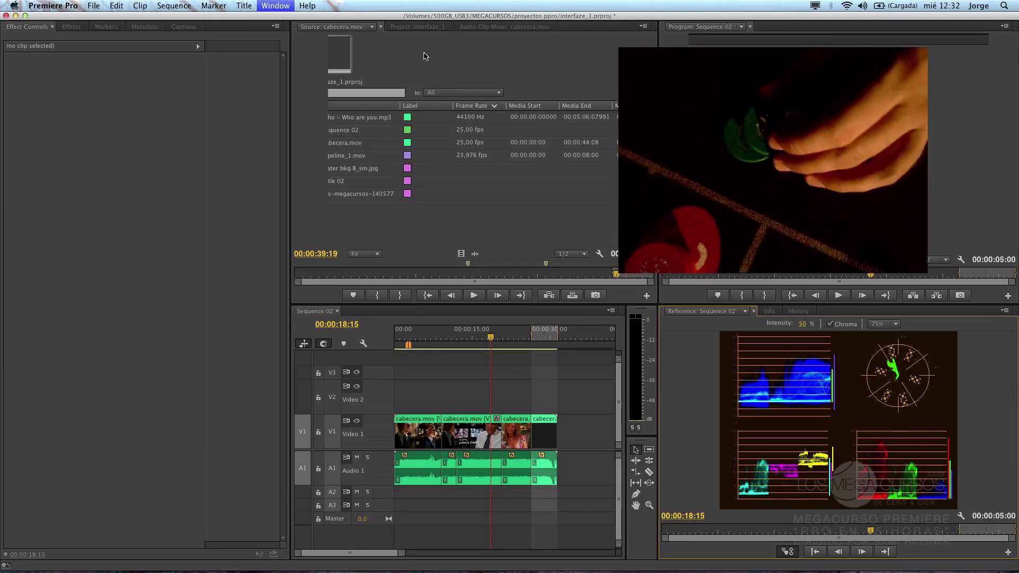
key(alt+shift+4)
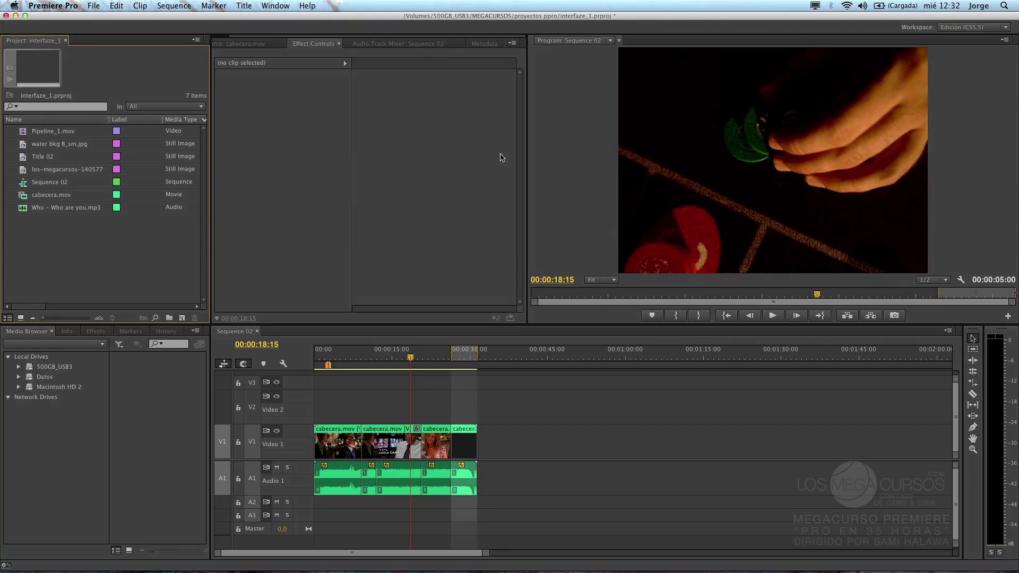
Step: Narrow the Effect Controls area to enlarge the Program monitor, and narrow the Media Browser to widen the timeline
drag(527, 149, 337, 151)
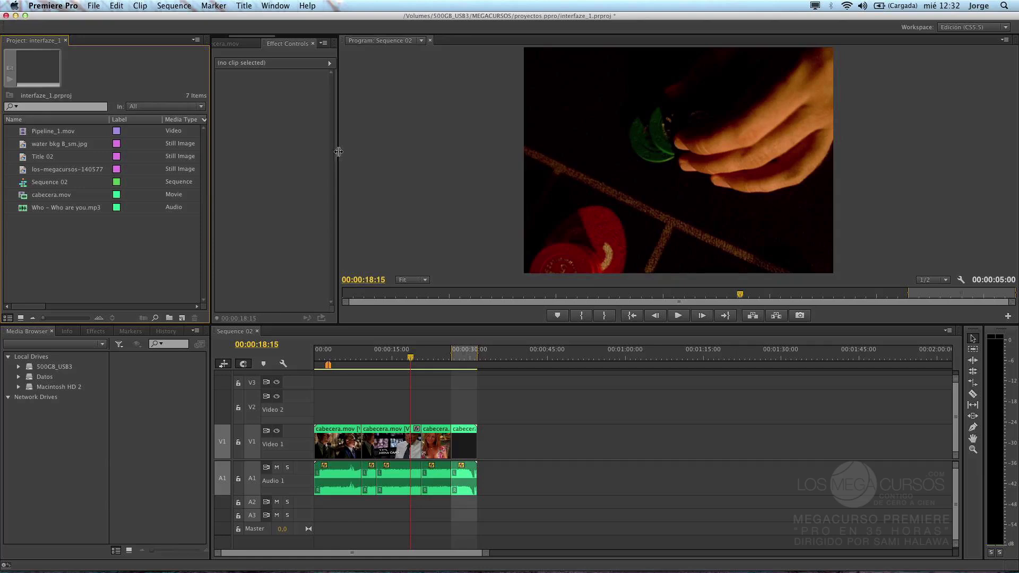
drag(210, 355, 113, 349)
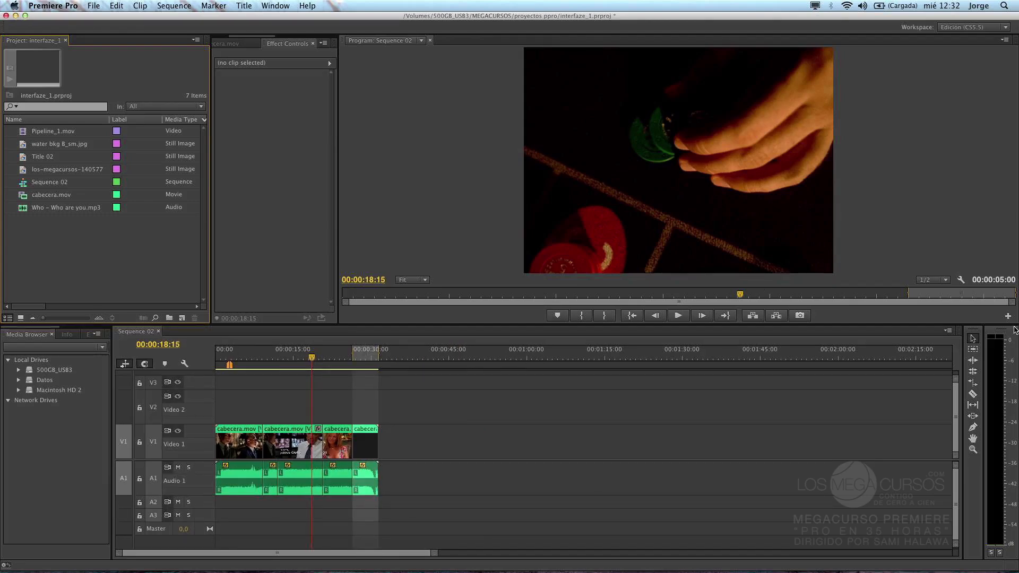
click(964, 325)
click(219, 40)
Step: Save the current layout as a new workspace named with the editor's first name followed by 1
click(289, 6)
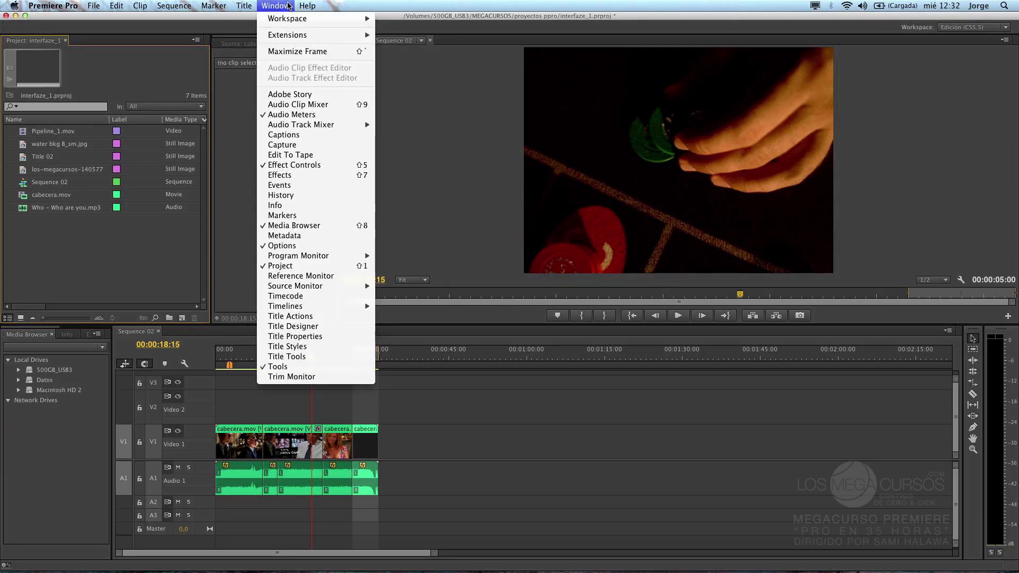
mouse_move(293, 21)
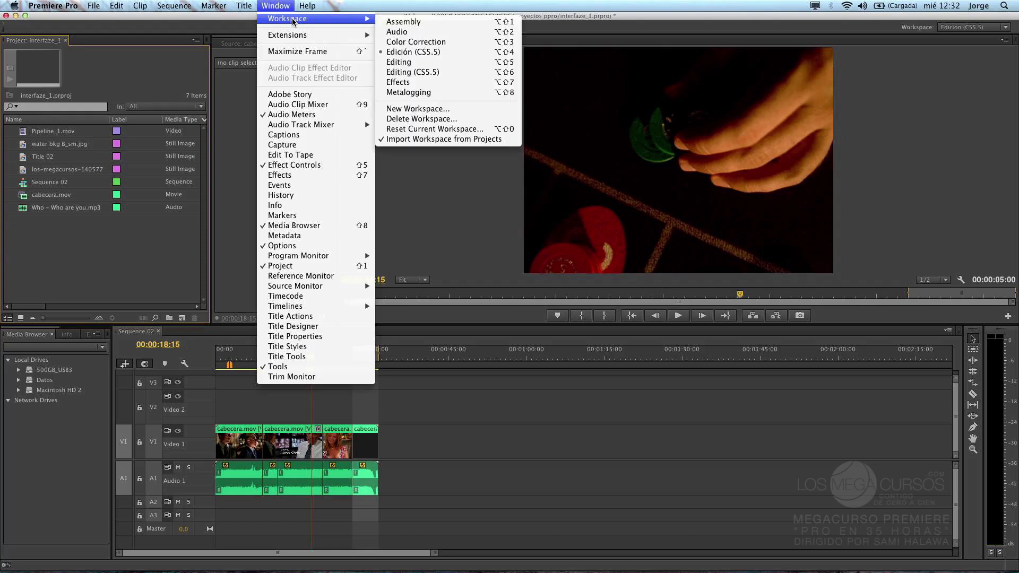
click(417, 109)
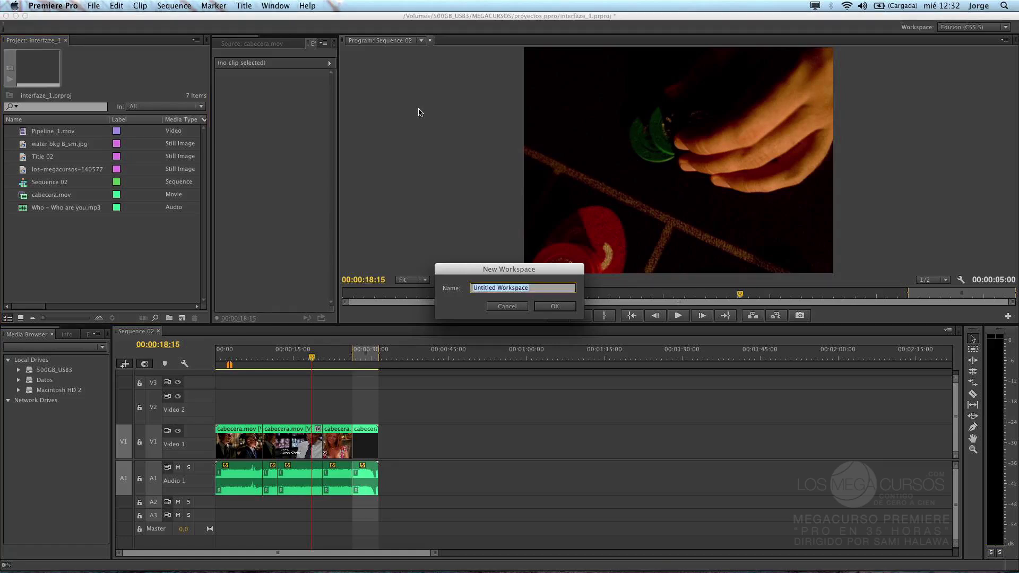
text(jorge alva)
key(BackSpace)
key(BackSpace)
text(1)
click(561, 307)
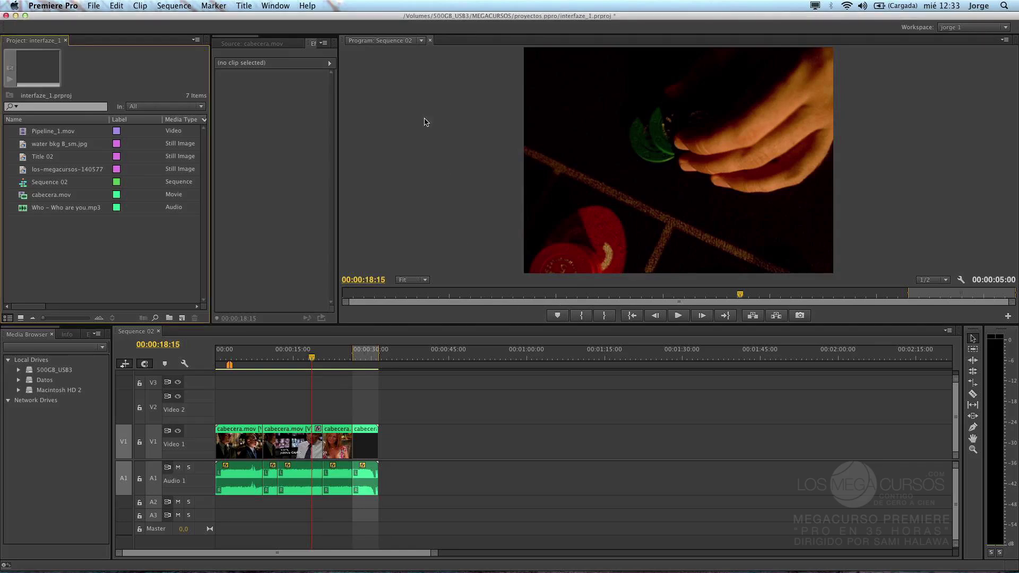
Step: Check the list of workspaces for the newly saved one
click(958, 29)
click(955, 28)
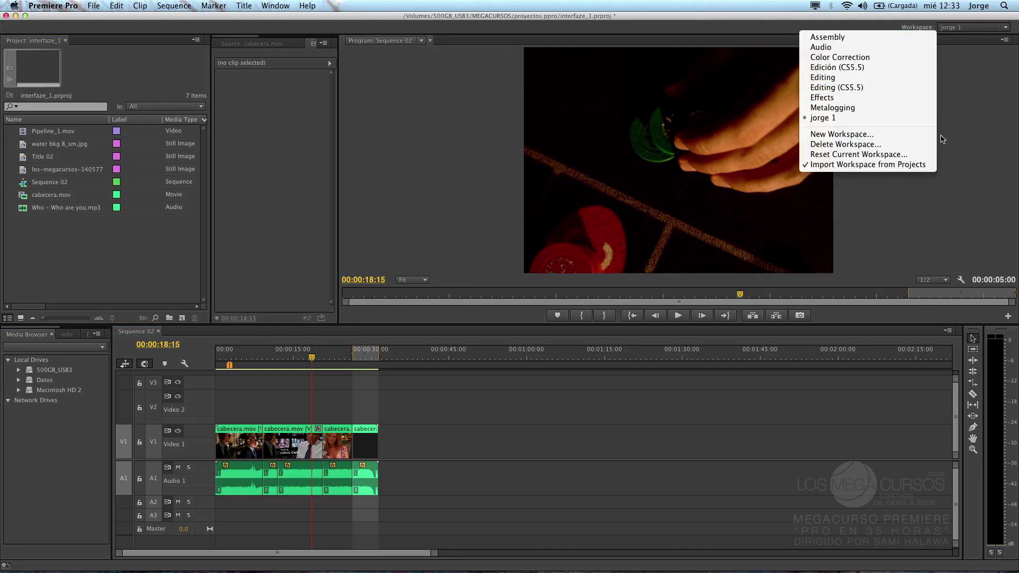
click(956, 132)
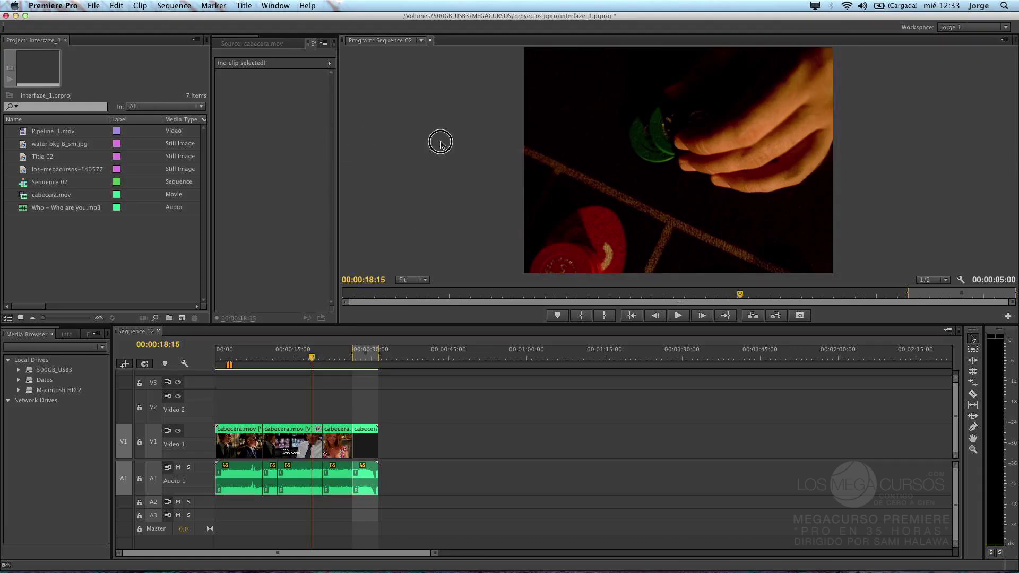
Step: Widen the Effect Controls area against the Program monitor and extend the upper panels down over the timeline
drag(789, 125, 789, 123)
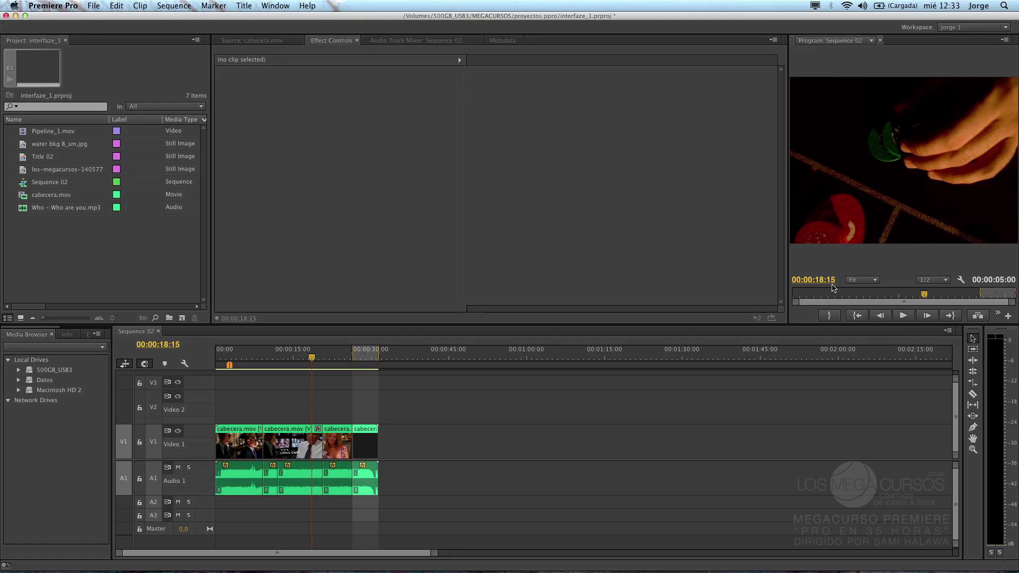
drag(796, 324, 843, 557)
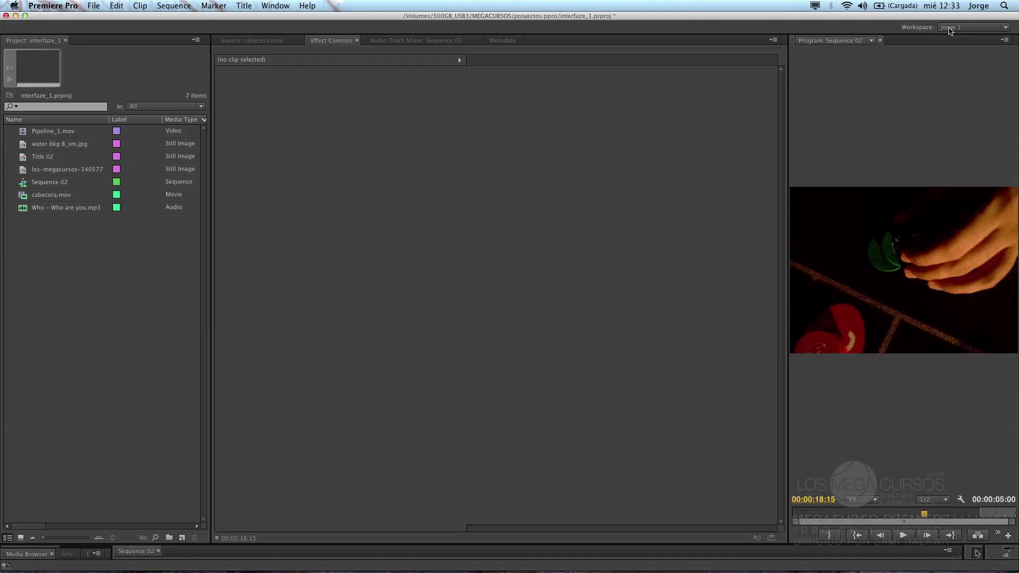
Step: Reset the custom workspace named after the editor to its original saved layout
click(949, 31)
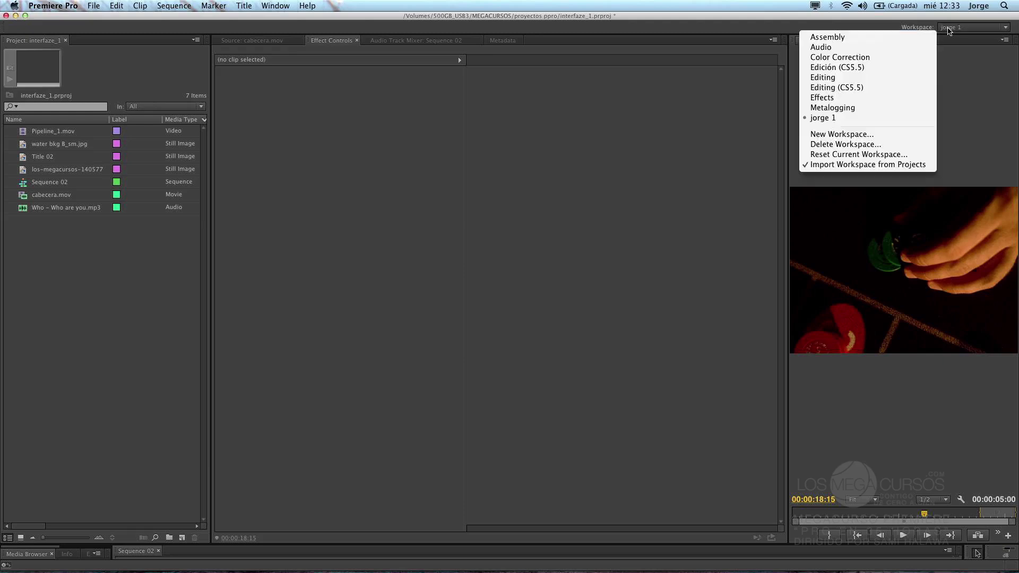
click(885, 154)
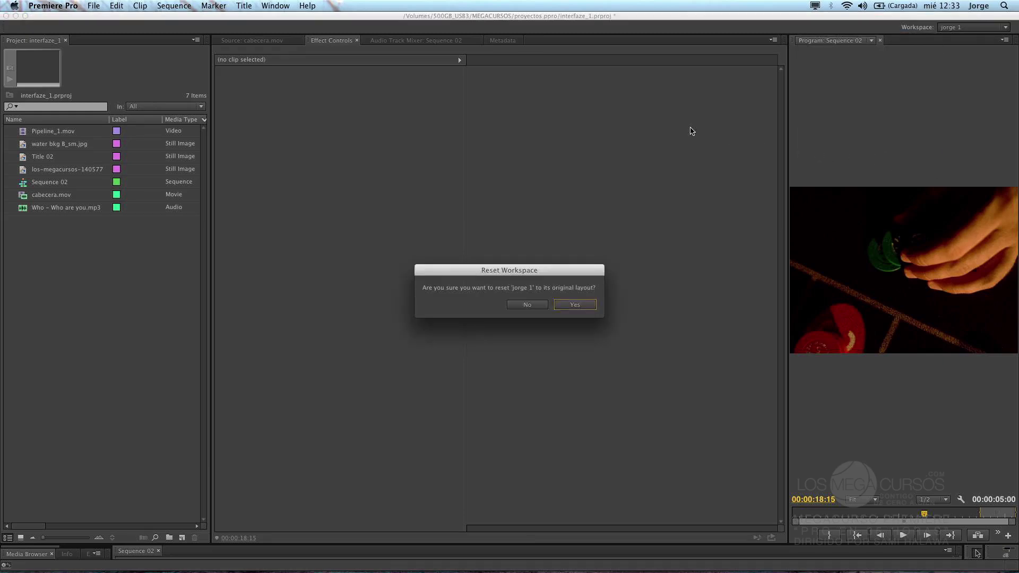
click(574, 306)
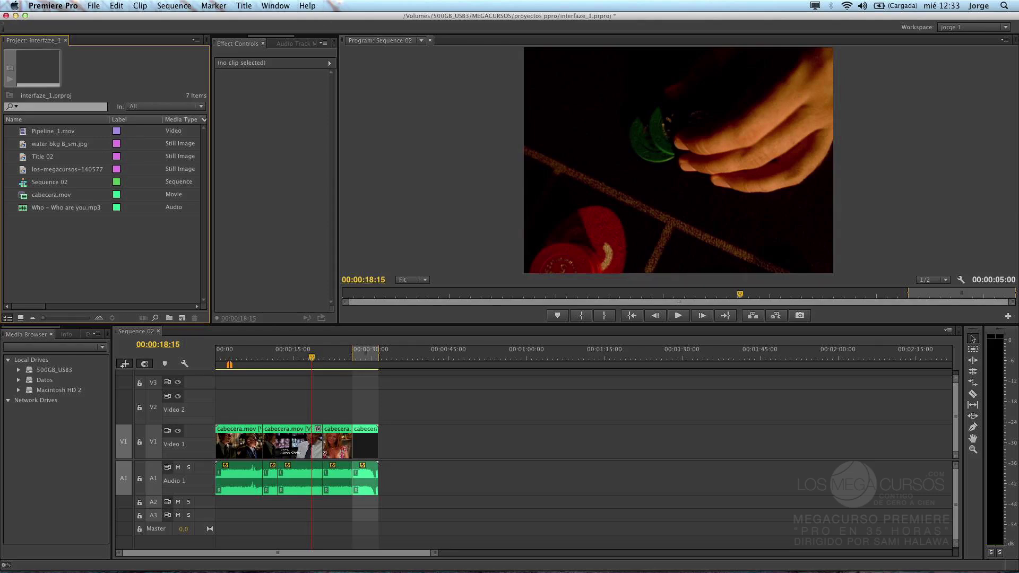
click(270, 7)
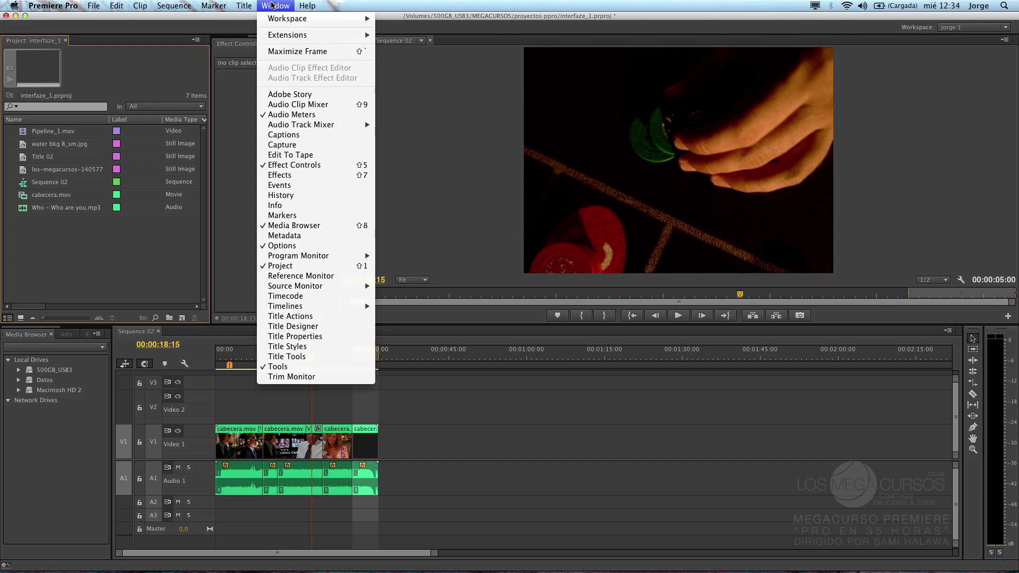
click(272, 6)
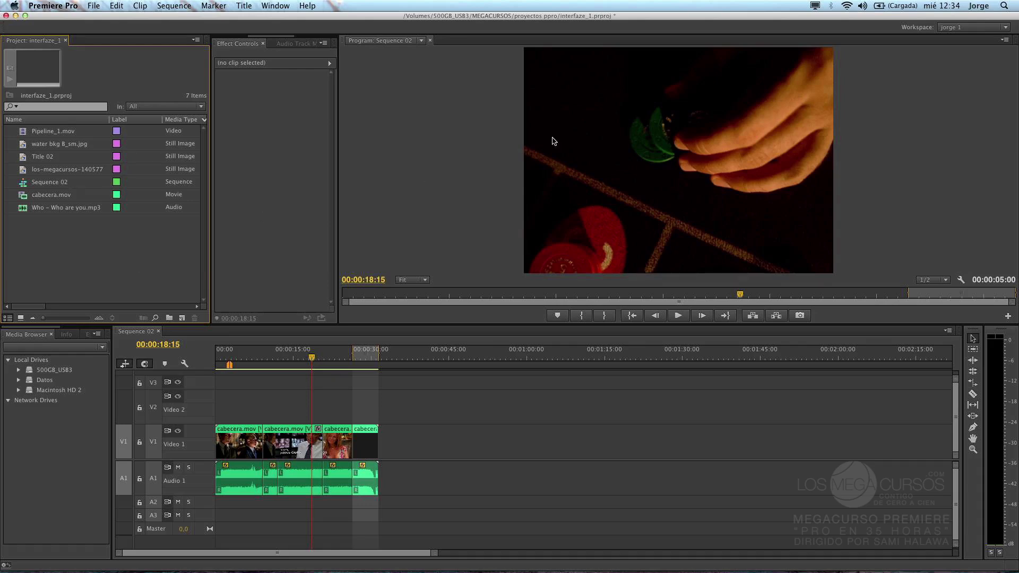
Step: Switch to the Edición (CS5.5) workspace and reset it to its original layout
click(953, 29)
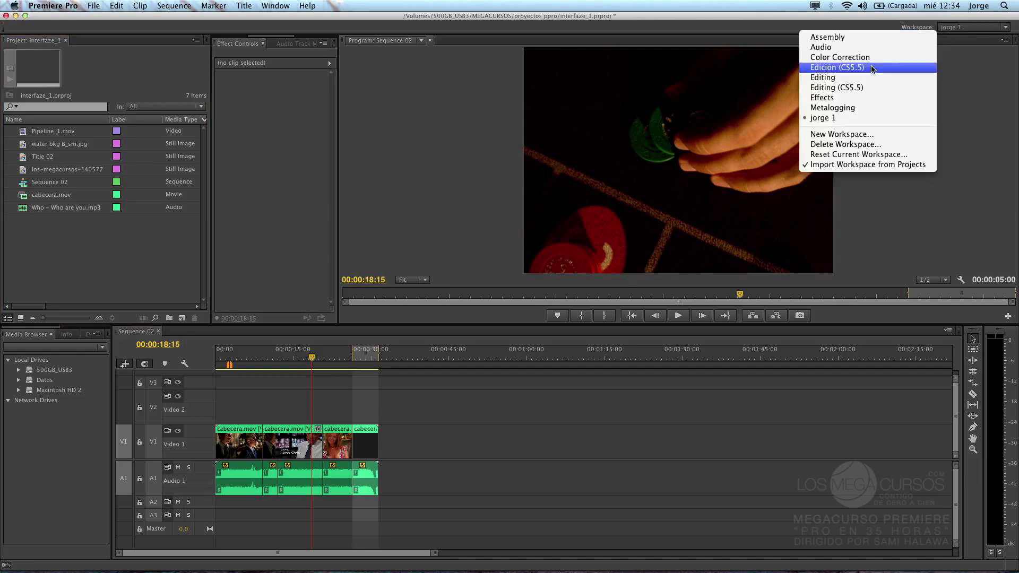
key(Escape)
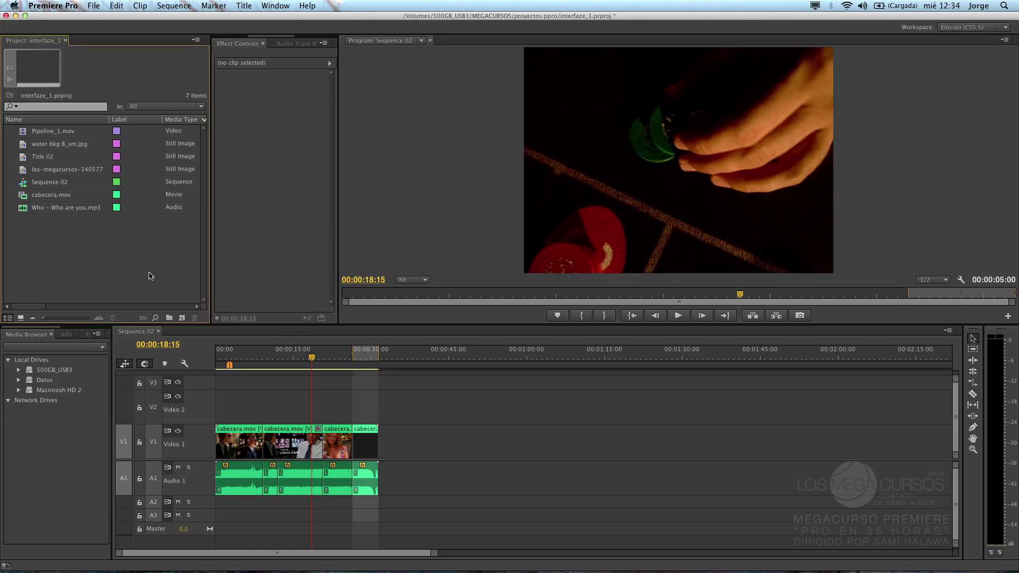
click(983, 31)
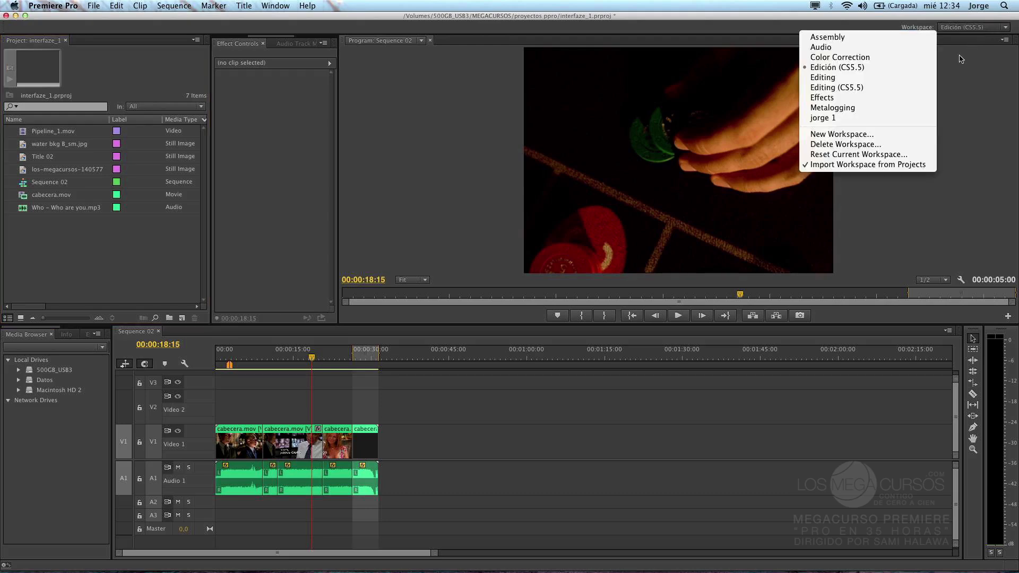
click(869, 155)
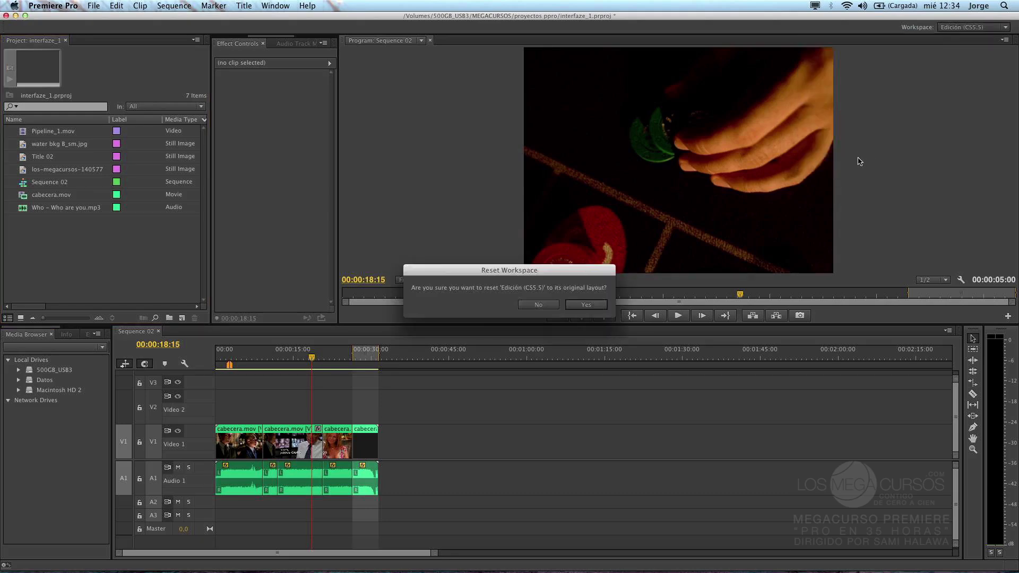
click(586, 305)
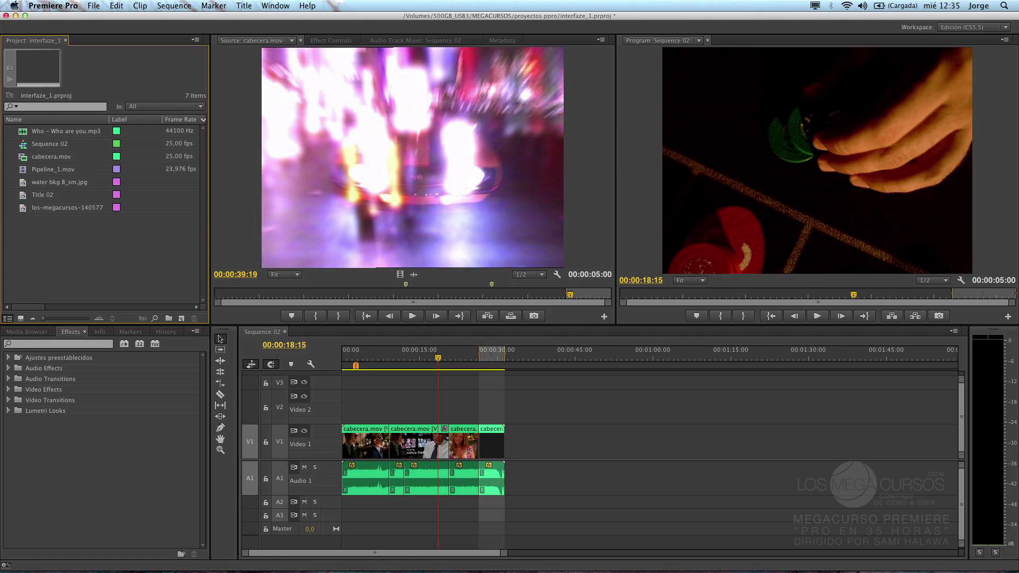
Step: Open the General preferences and review the startup, default duration, scrolling and bin options
click(53, 6)
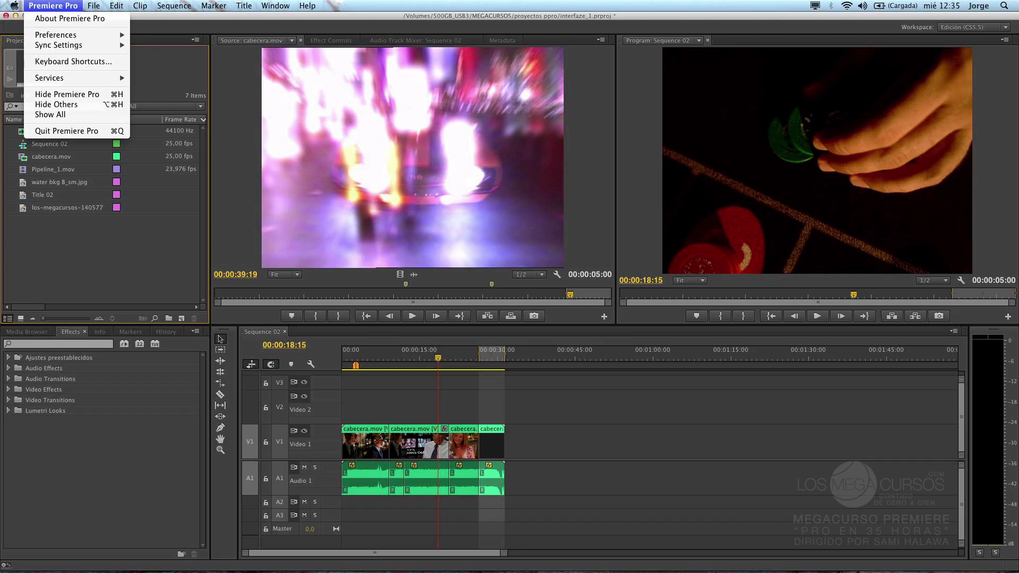
mouse_move(63, 37)
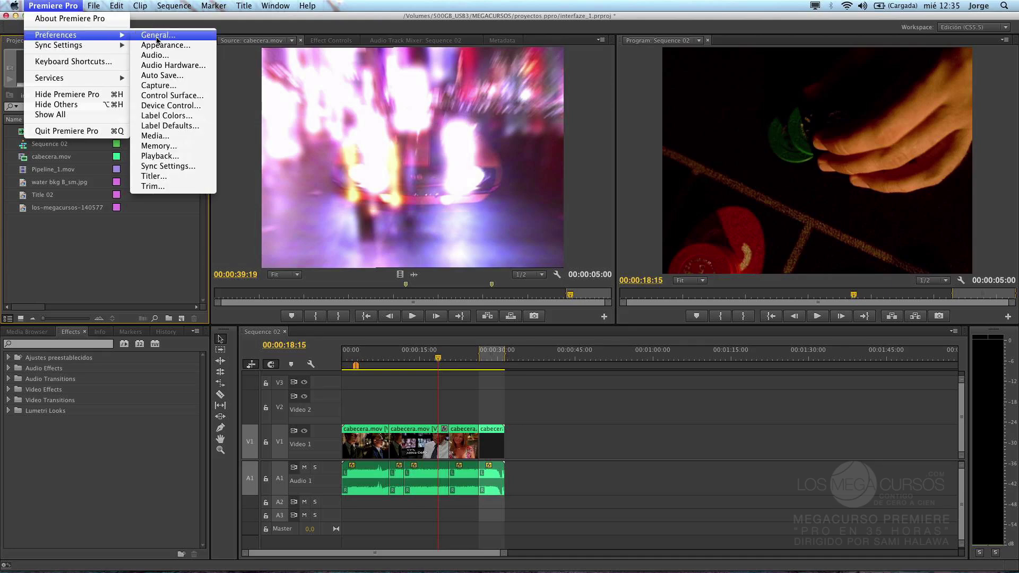
click(157, 36)
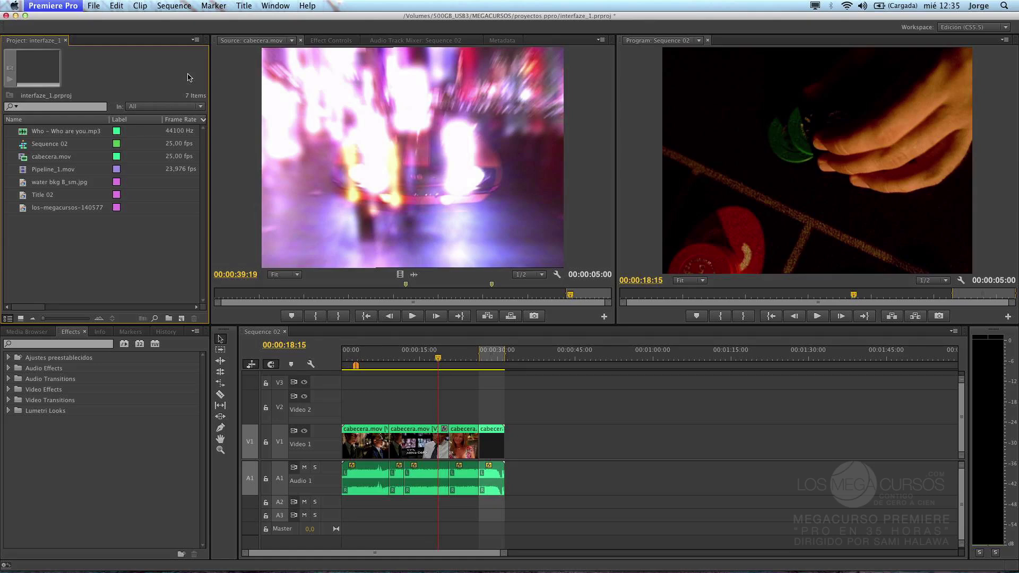
key(super+comma)
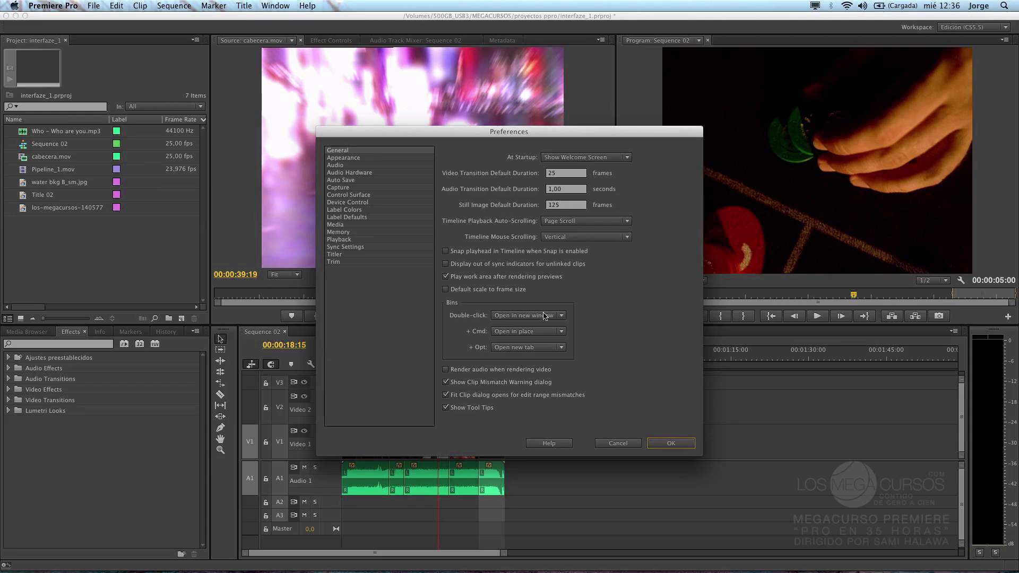
Step: Try a much lighter interface brightness in the Appearance preferences and restore the default brightness
click(344, 158)
drag(491, 169, 571, 169)
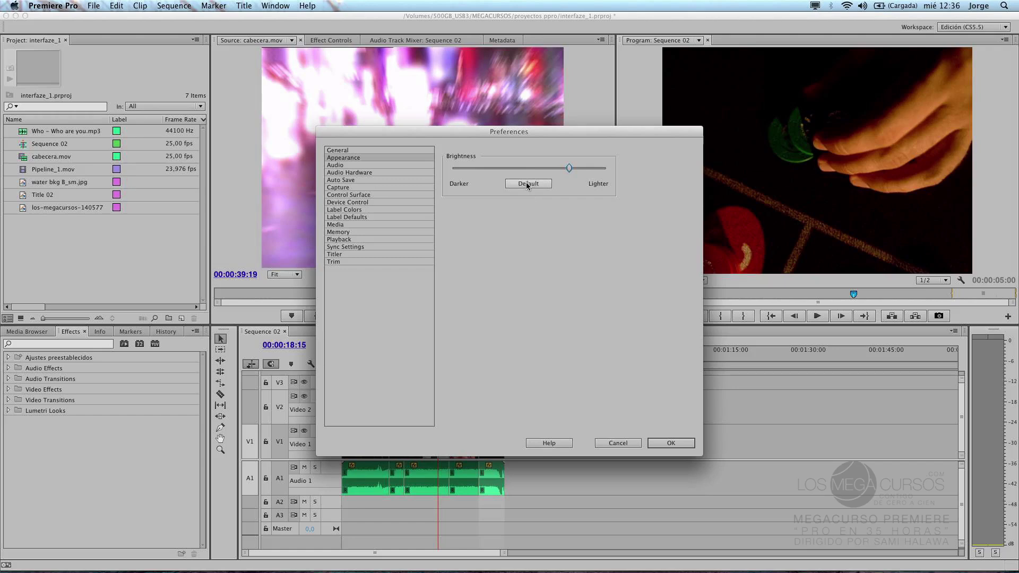
click(527, 184)
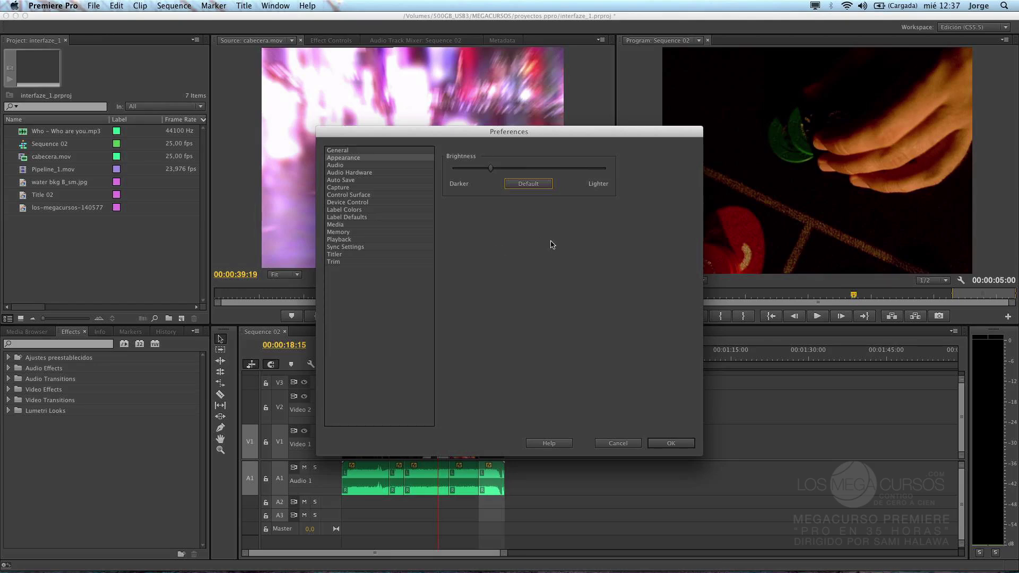
Step: Review the Audio, Audio Hardware, Auto Save, Capture, Control Surface and Device Control preferences, including the available control devices
click(338, 167)
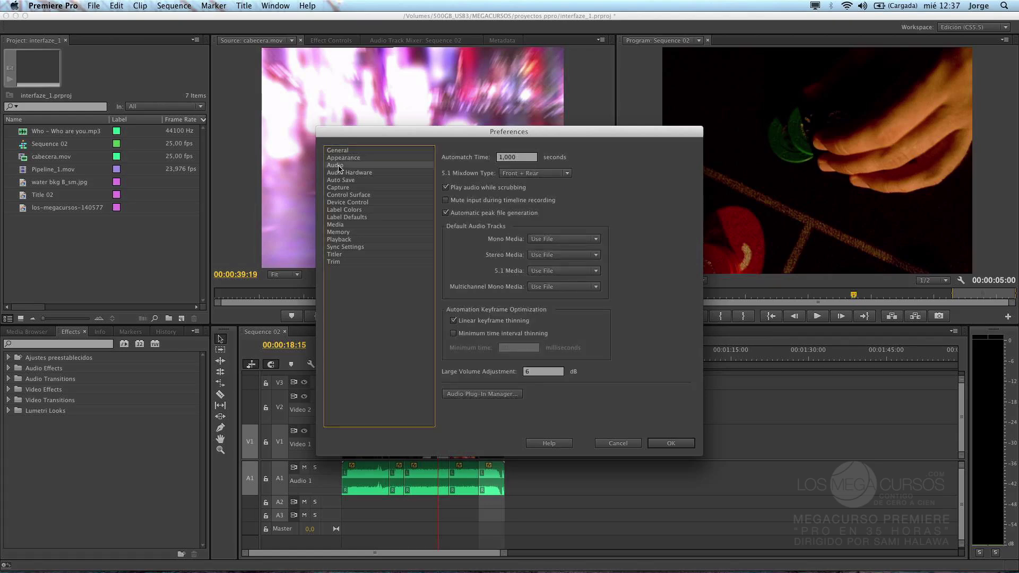
click(353, 174)
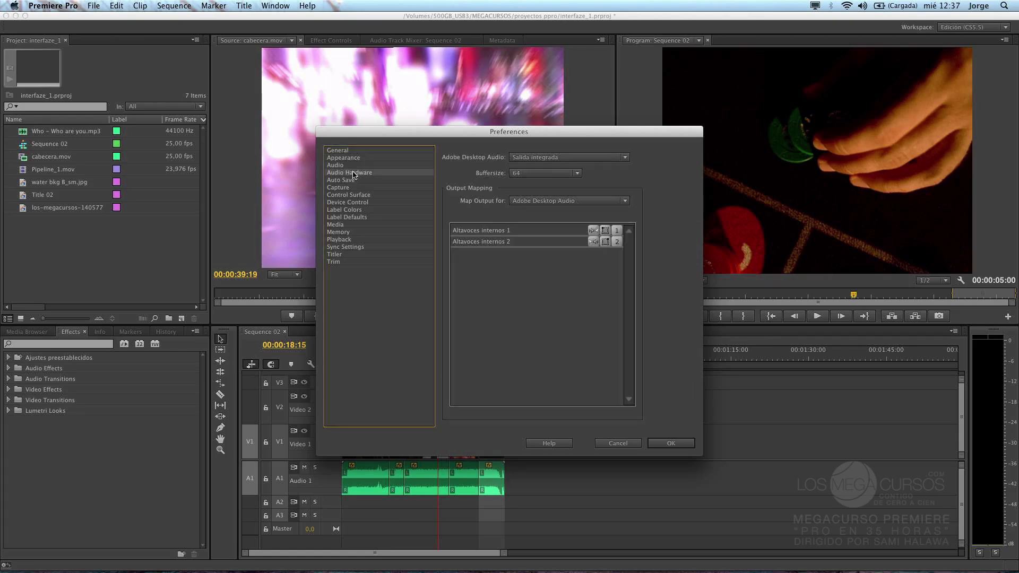
click(350, 166)
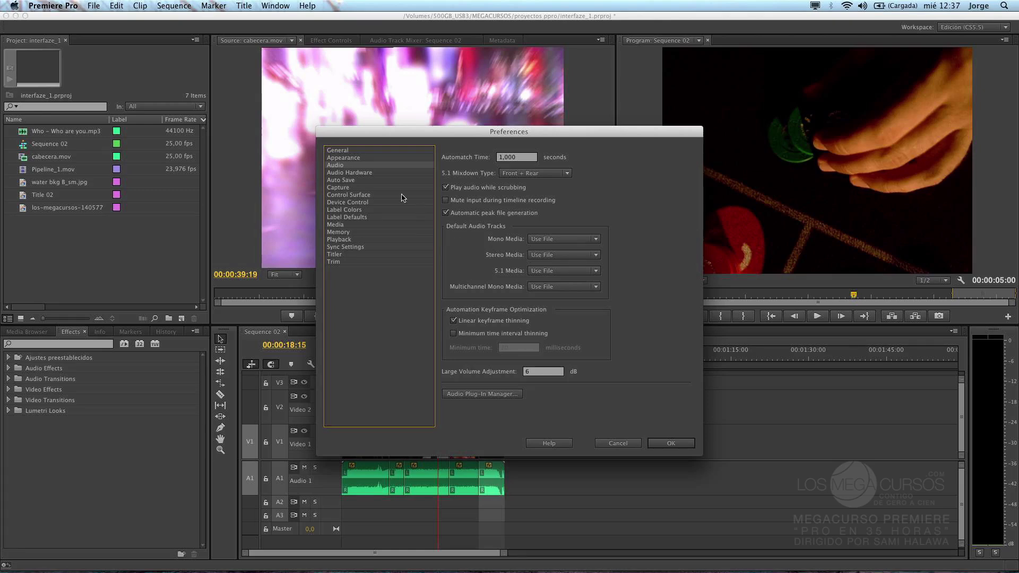
click(351, 181)
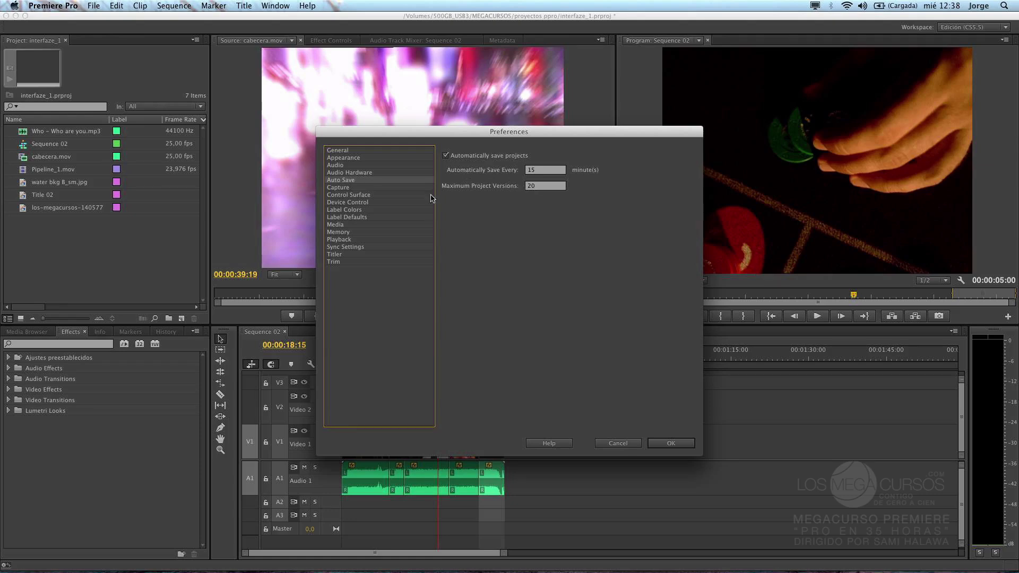
click(345, 188)
click(350, 196)
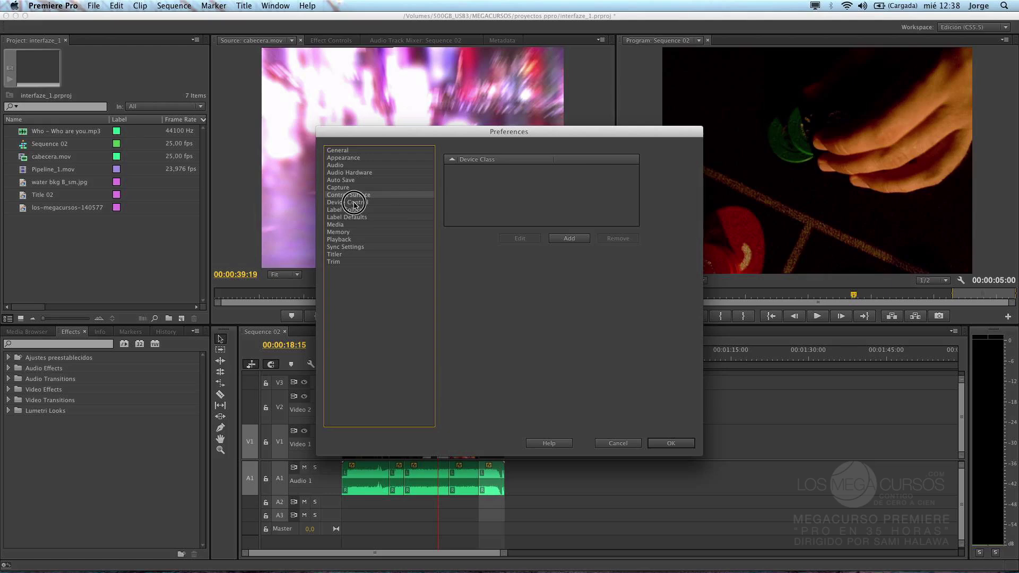
click(353, 202)
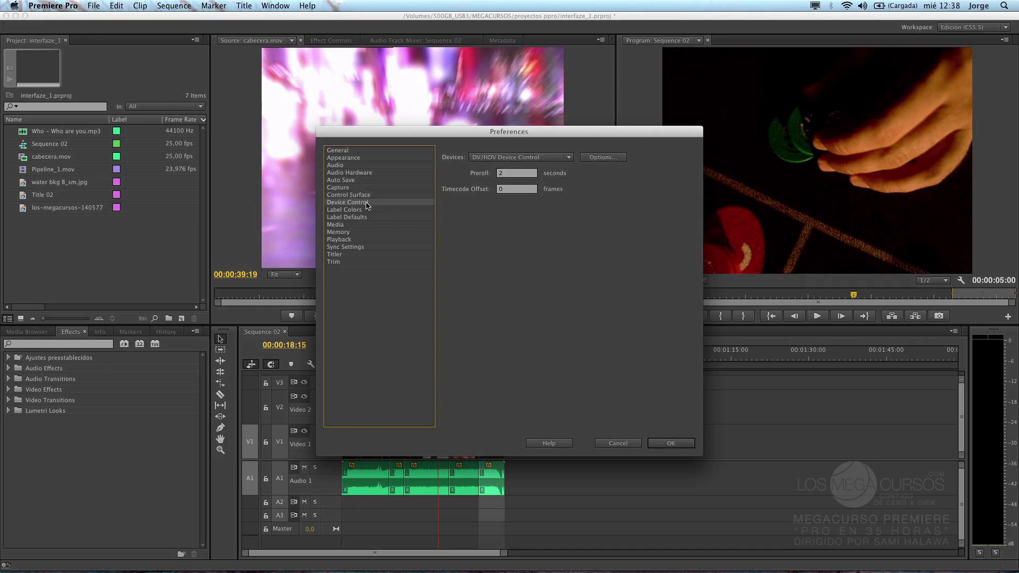
click(532, 159)
click(530, 163)
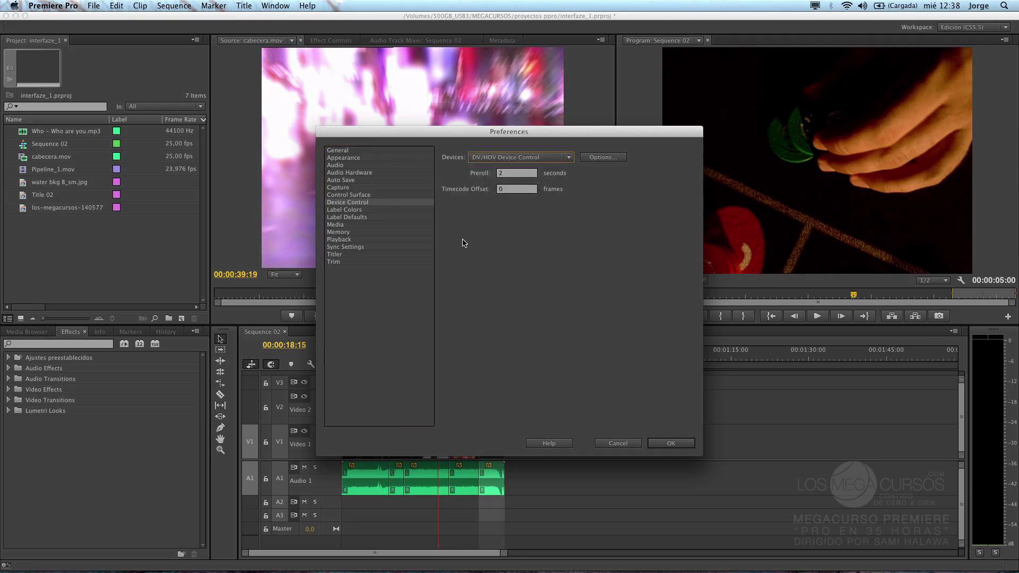
Step: Examine the Label Colors and Label Defaults preferences and the Media preferences' indeterminate timebase and timecode choices
click(357, 211)
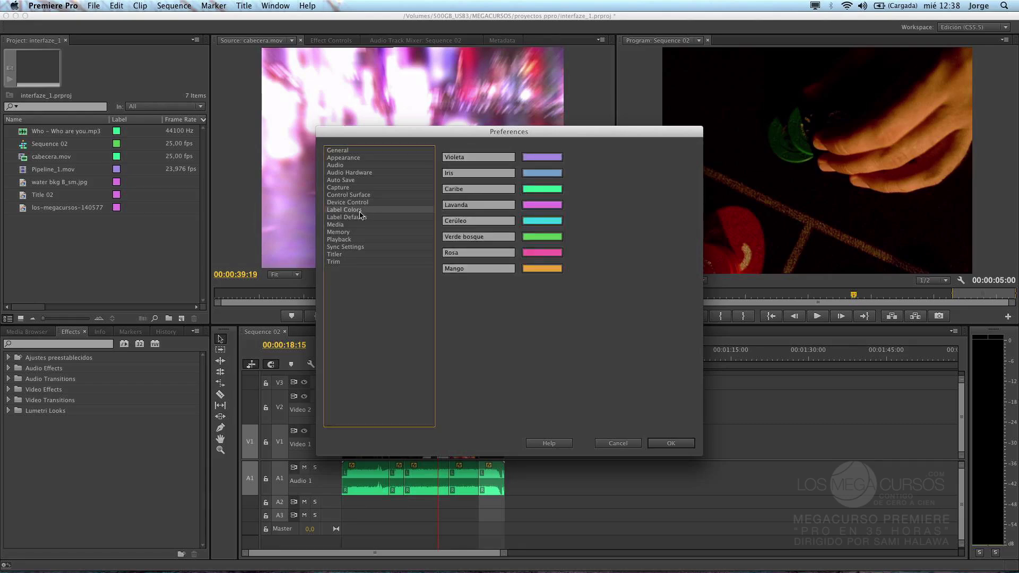
click(359, 219)
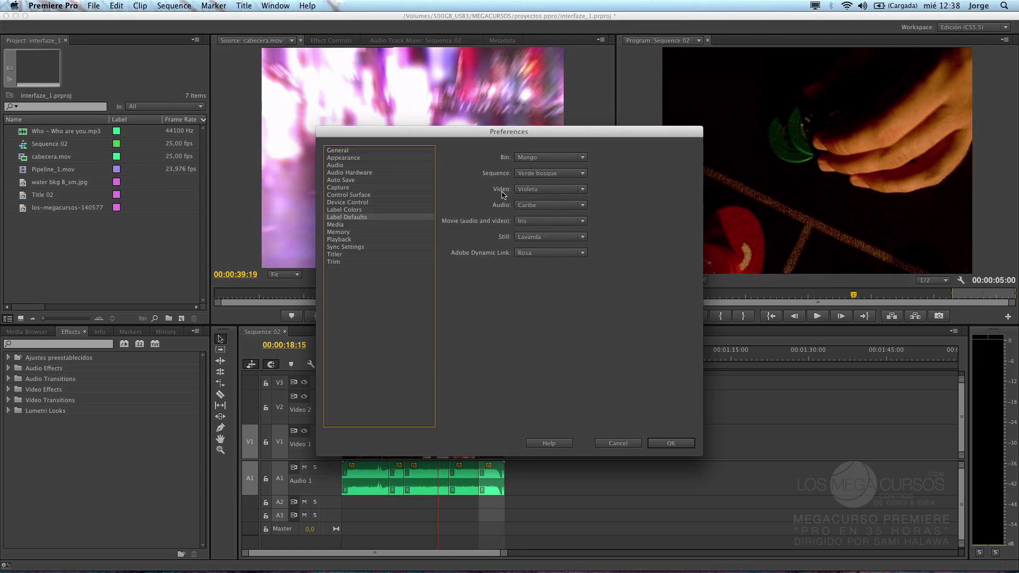
click(348, 225)
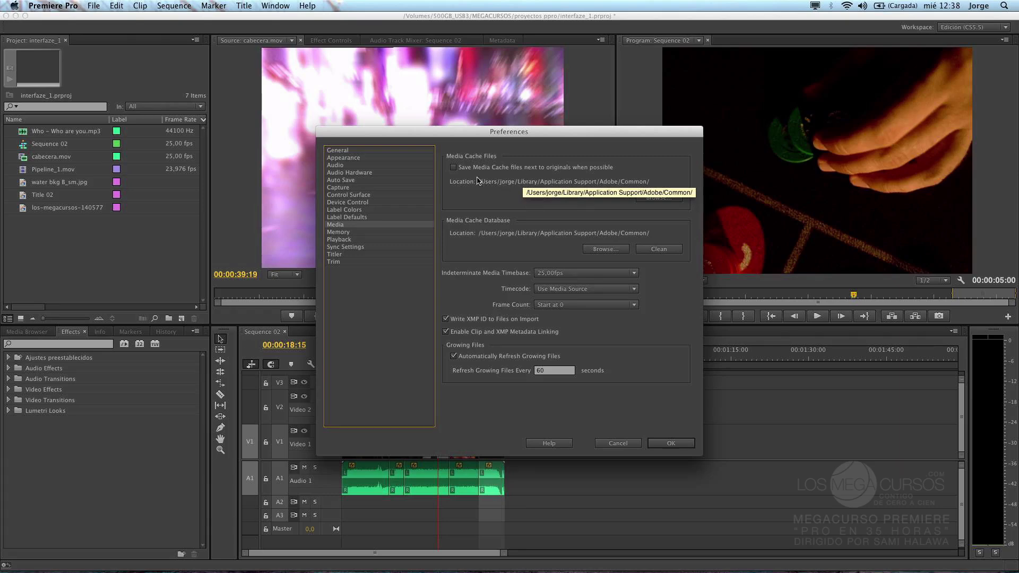
click(554, 274)
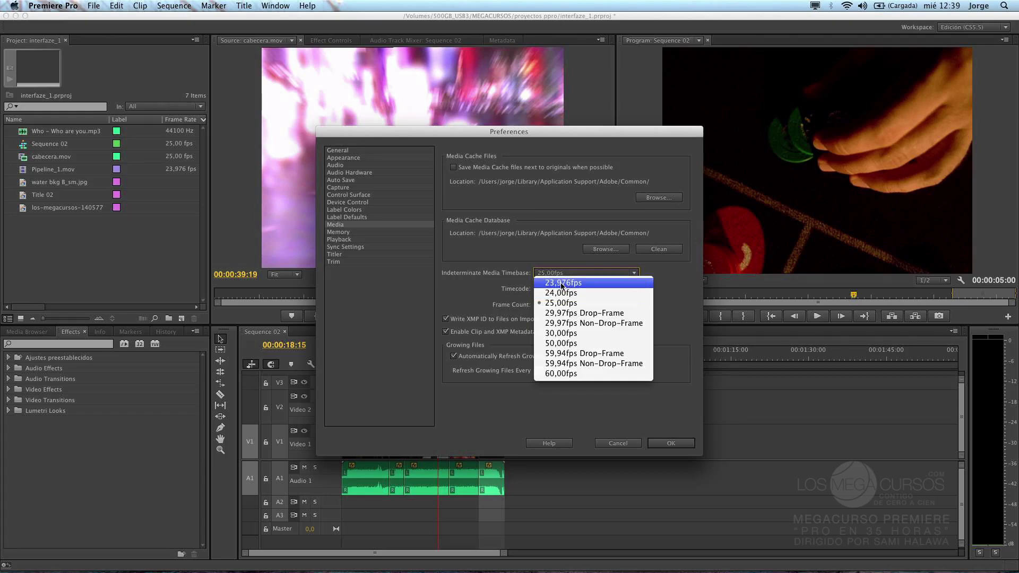
click(458, 288)
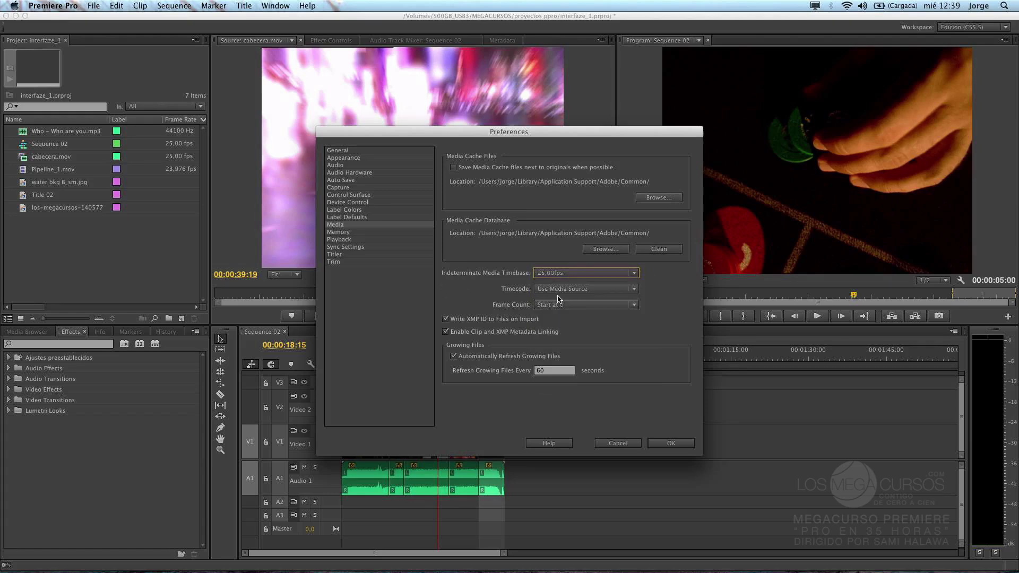
click(559, 290)
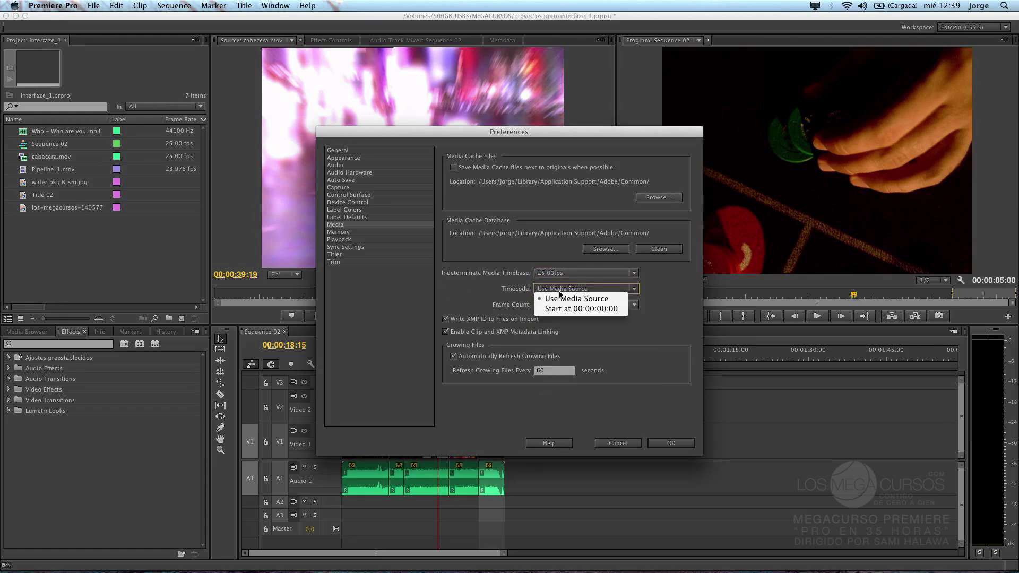
Step: Examine the Timecode and Frame Count options in the Media preferences
click(474, 294)
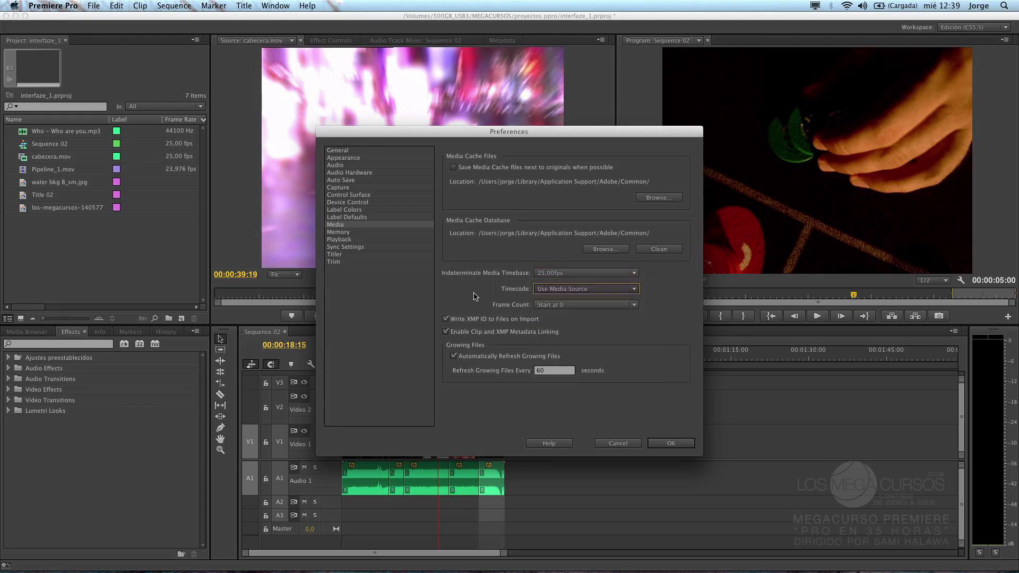
click(570, 306)
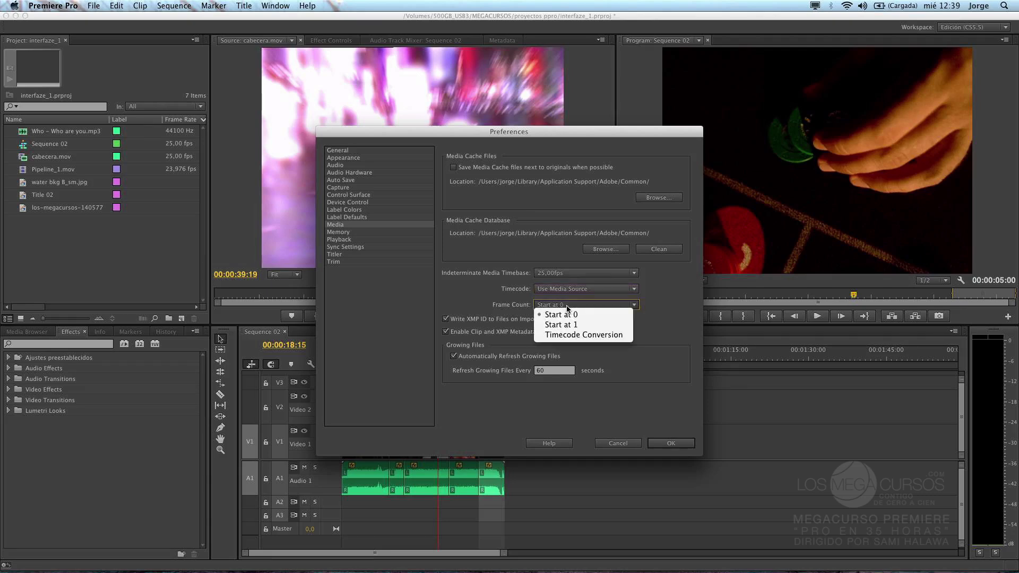
click(473, 296)
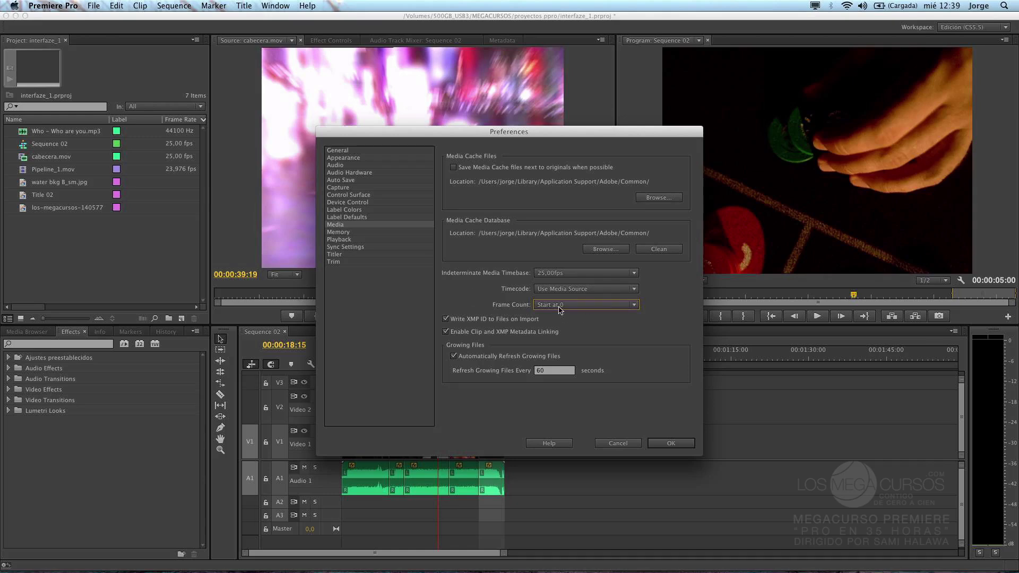
Step: In the Memory preferences, try optimizing rendering for Memory and return the setting to Performance
click(340, 233)
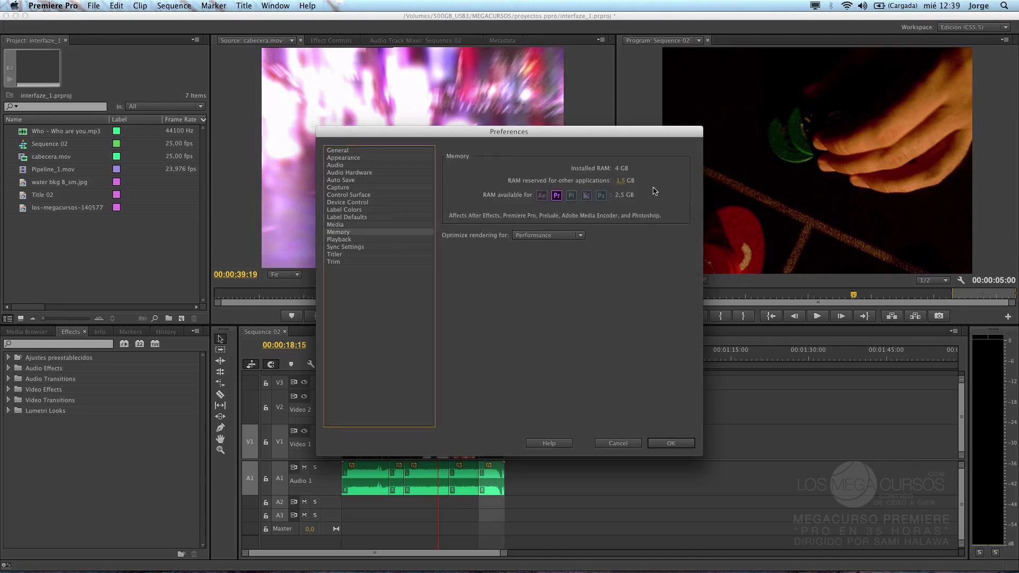
click(624, 182)
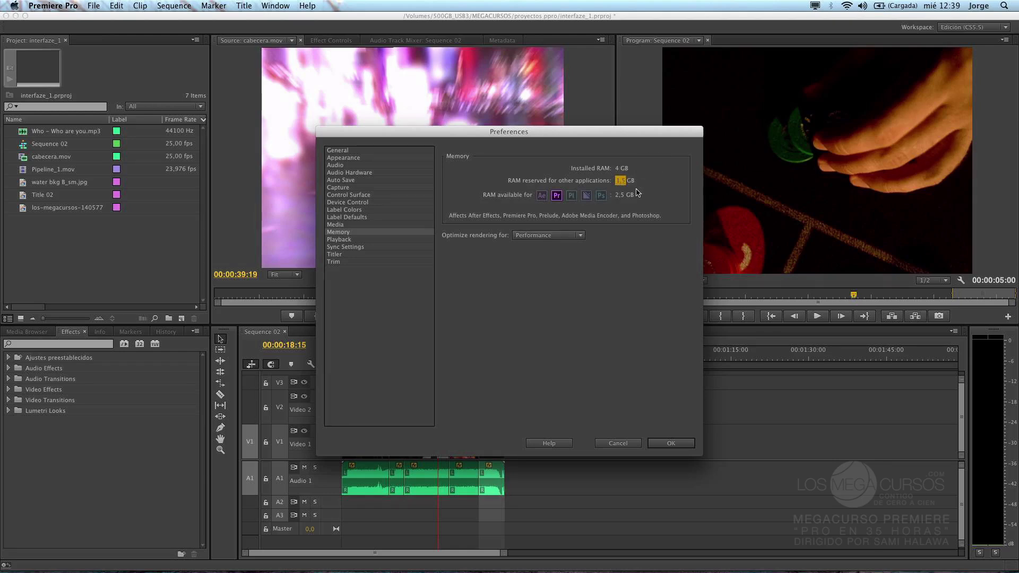
click(565, 235)
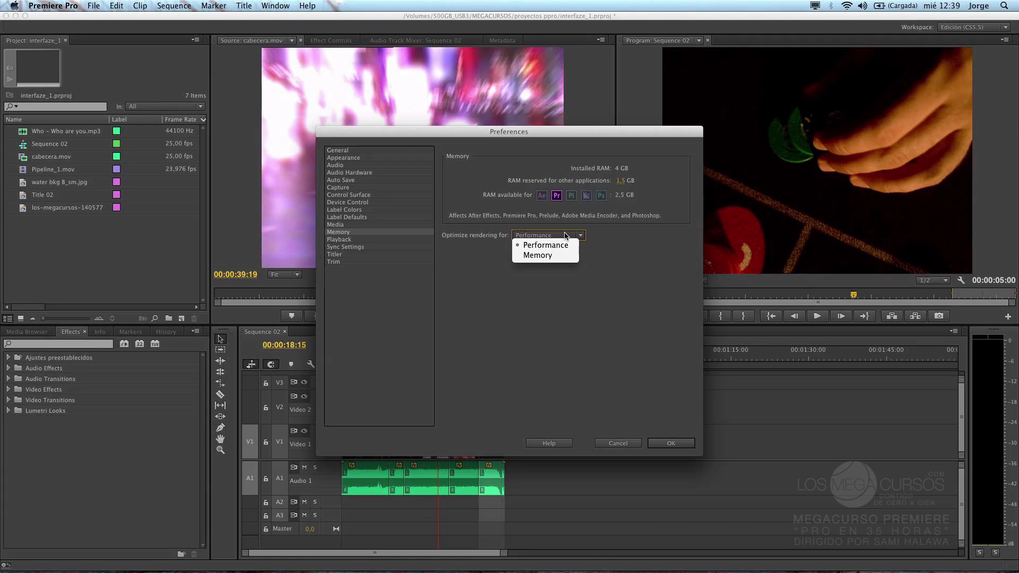
click(547, 256)
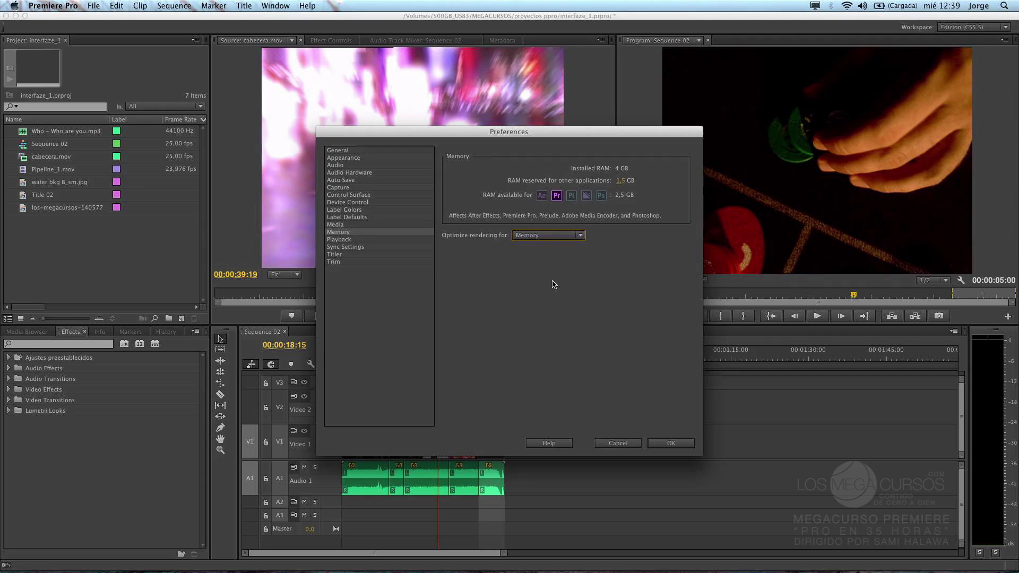
click(557, 240)
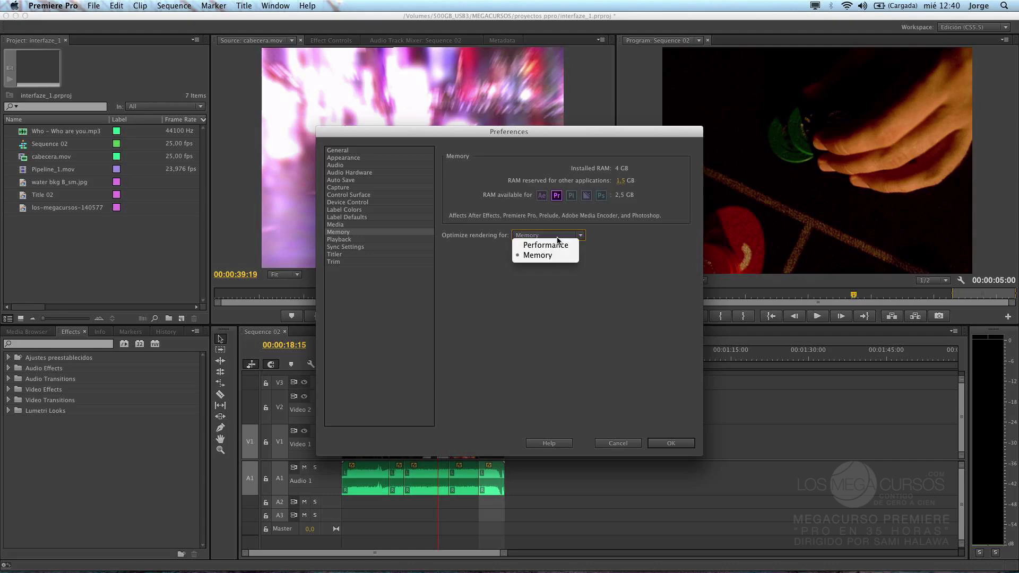
click(545, 250)
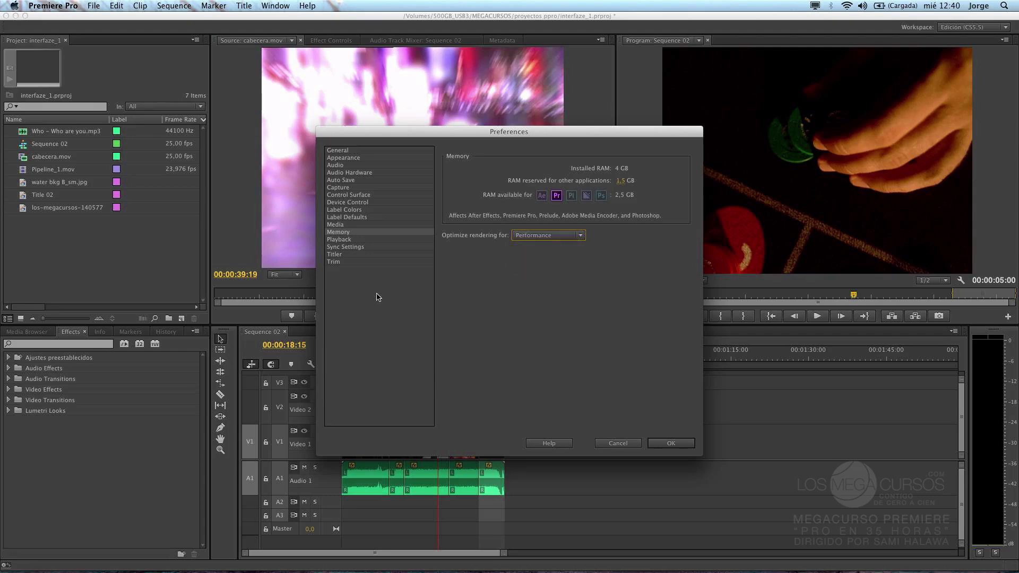
Step: Review the Playback, Sync Settings, Titler and Trim preferences, and close the preferences without applying changes
click(341, 241)
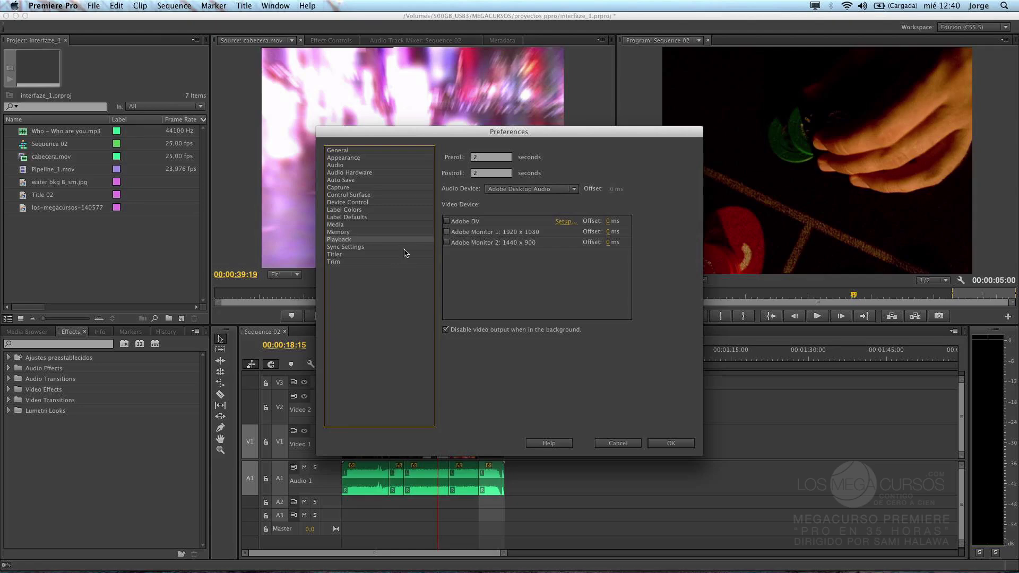
click(344, 248)
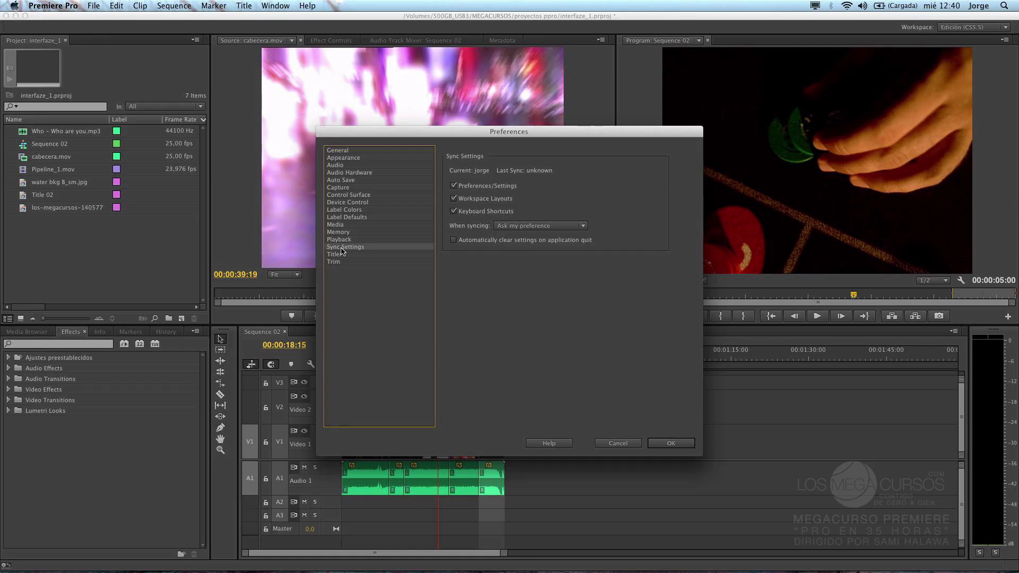
click(342, 255)
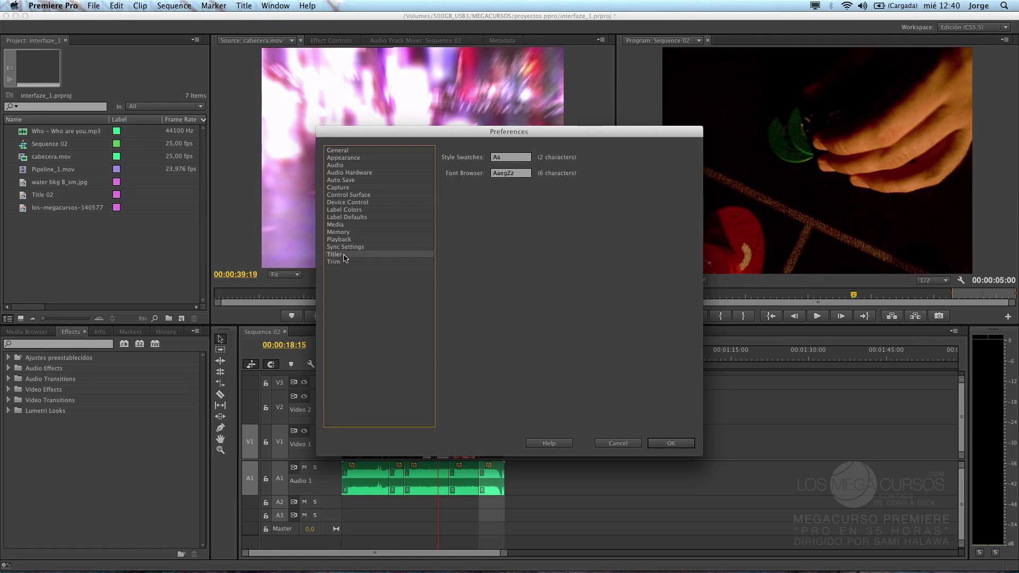
click(345, 263)
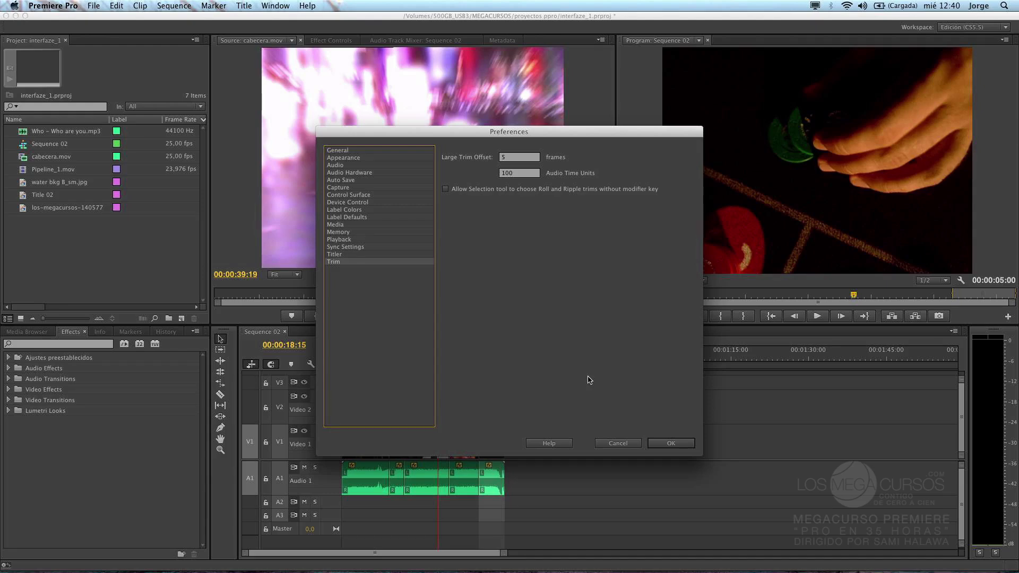
click(623, 447)
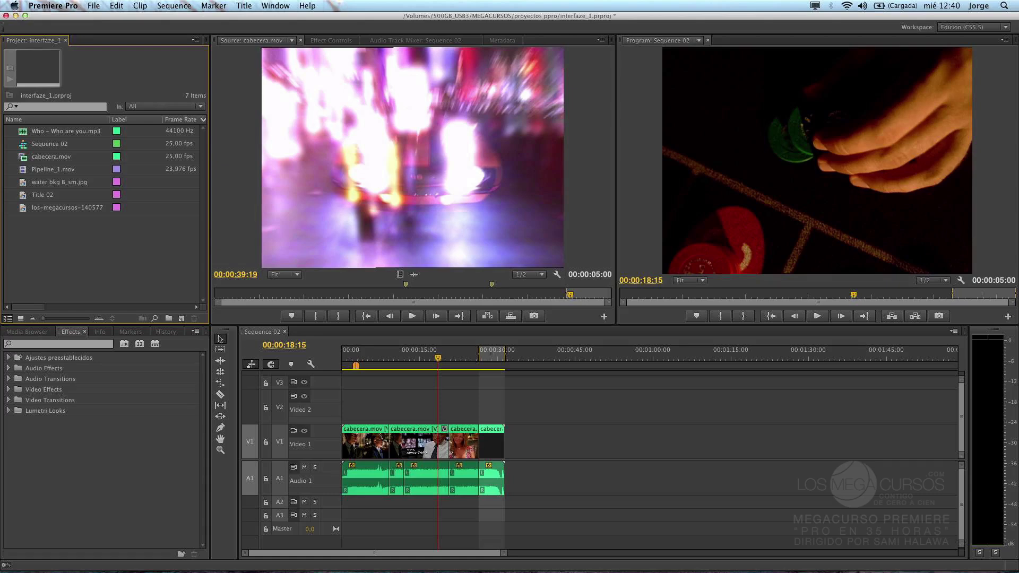
Step: Open the keyboard shortcuts editor and examine the available keyboard layout presets
key(super+s)
click(68, 6)
click(68, 6)
click(68, 6)
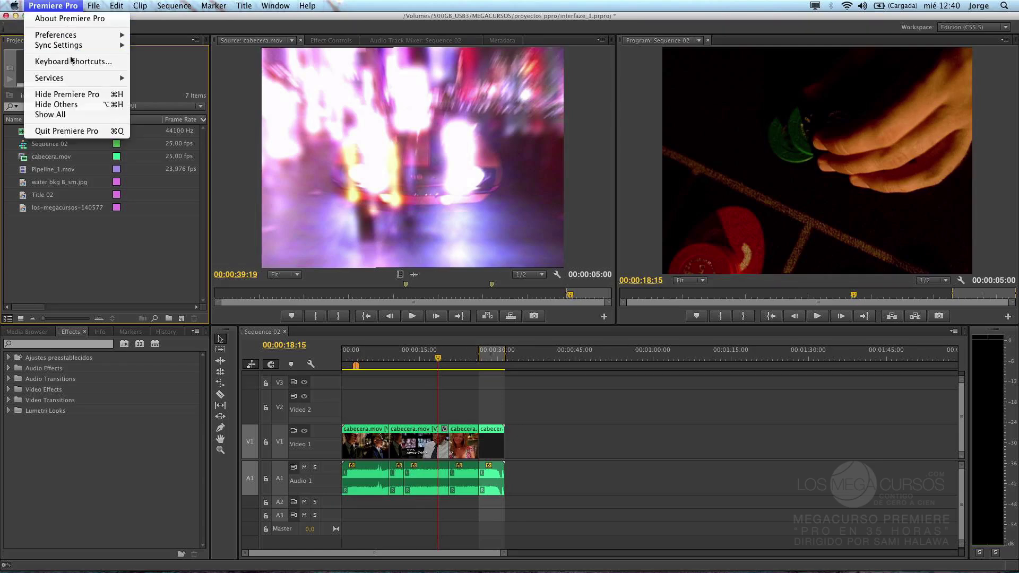
click(74, 63)
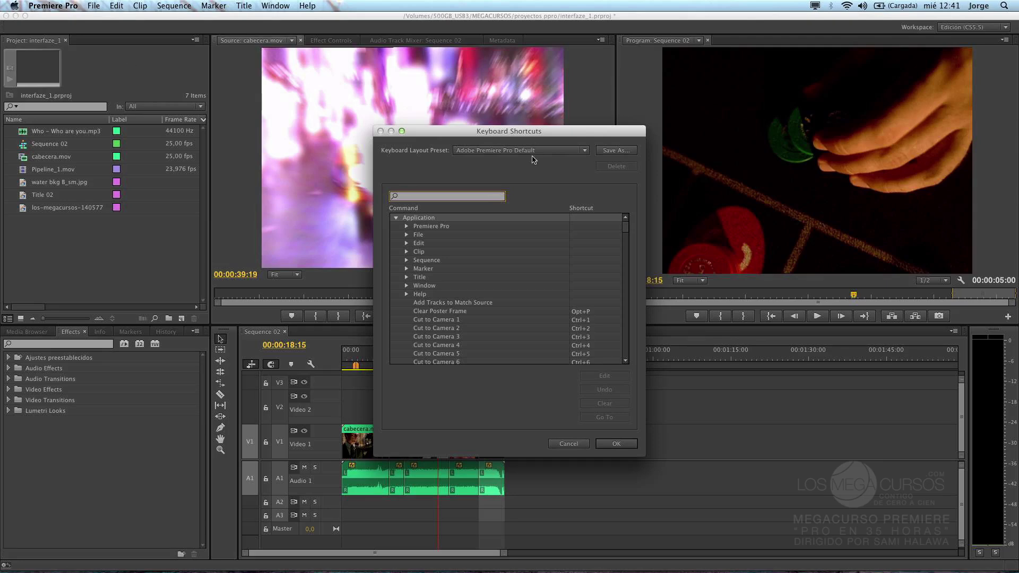
drag(508, 136, 424, 82)
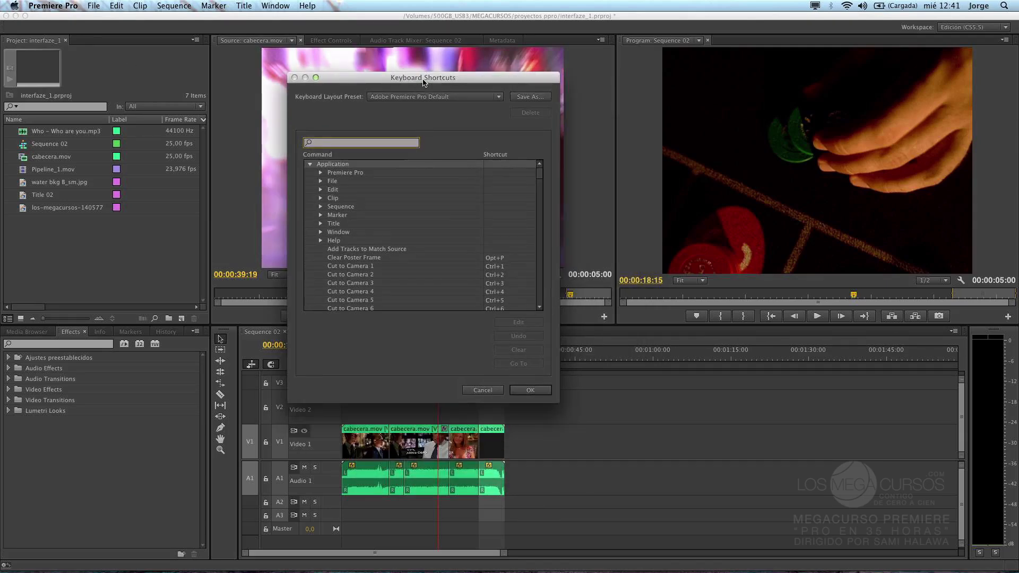
click(474, 100)
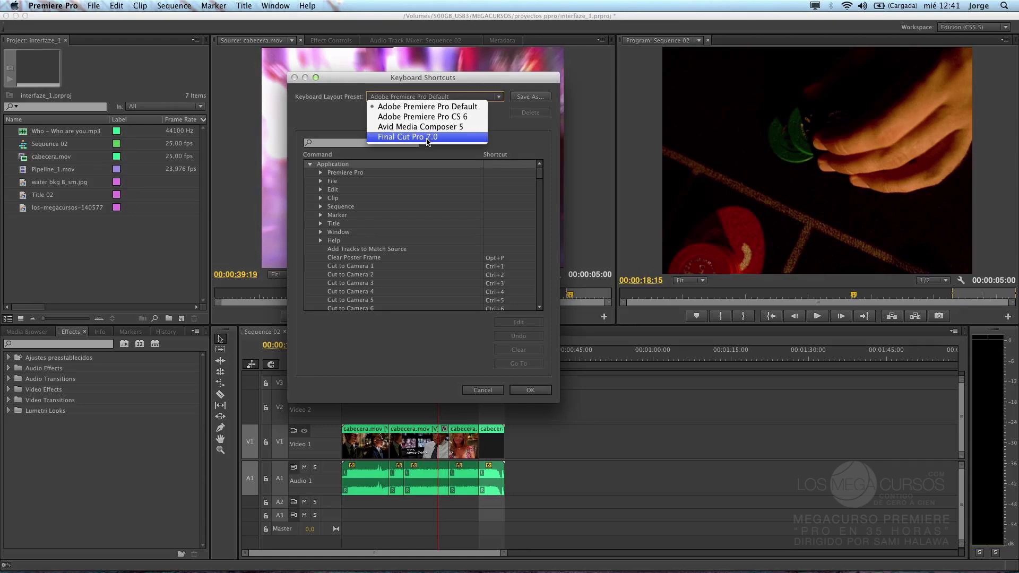
click(519, 136)
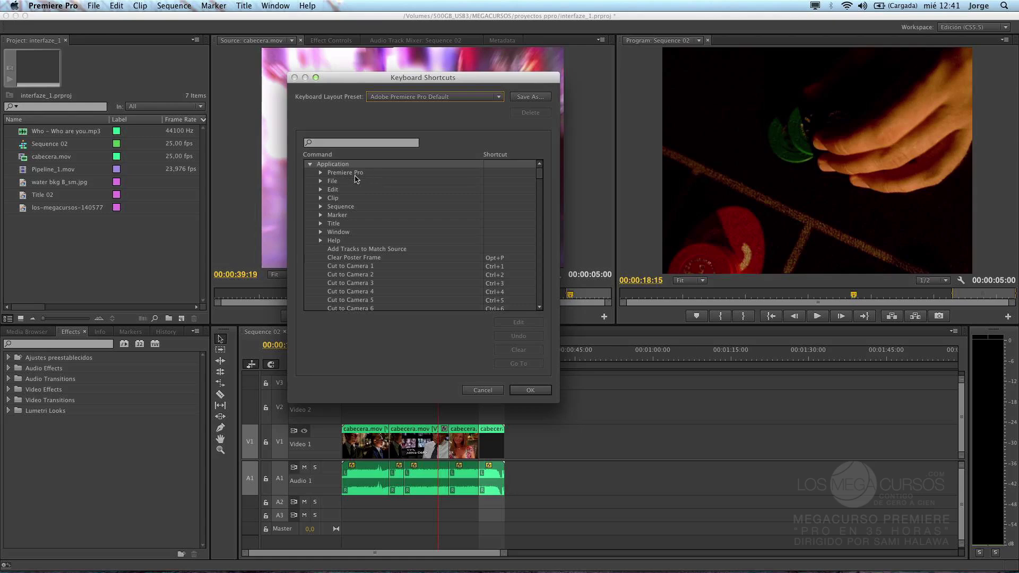
Step: Try assigning Shift+Cmd+G to the General command under Premiere Pro preferences, and undo the assignment
click(321, 173)
click(402, 186)
click(406, 191)
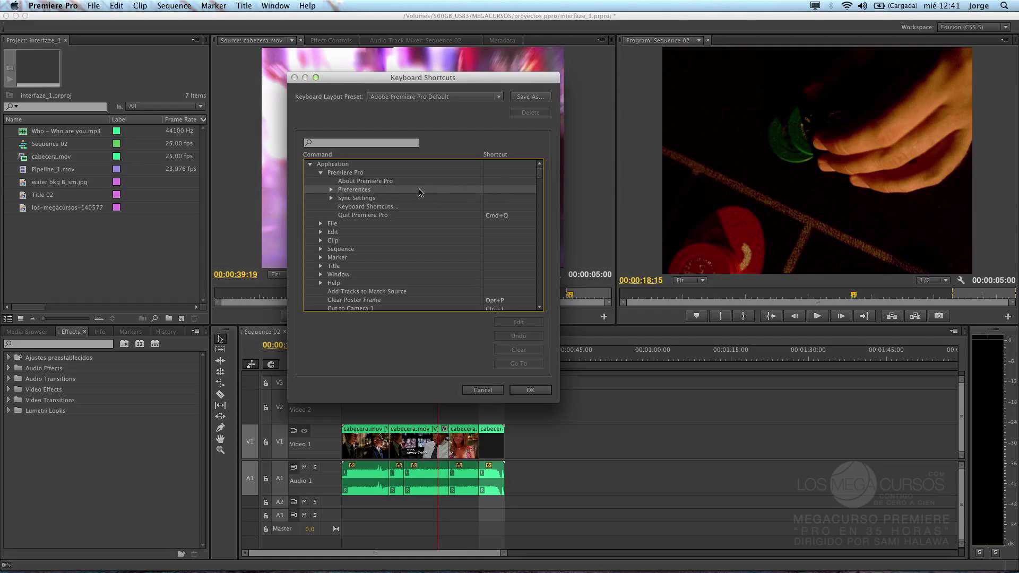
click(334, 190)
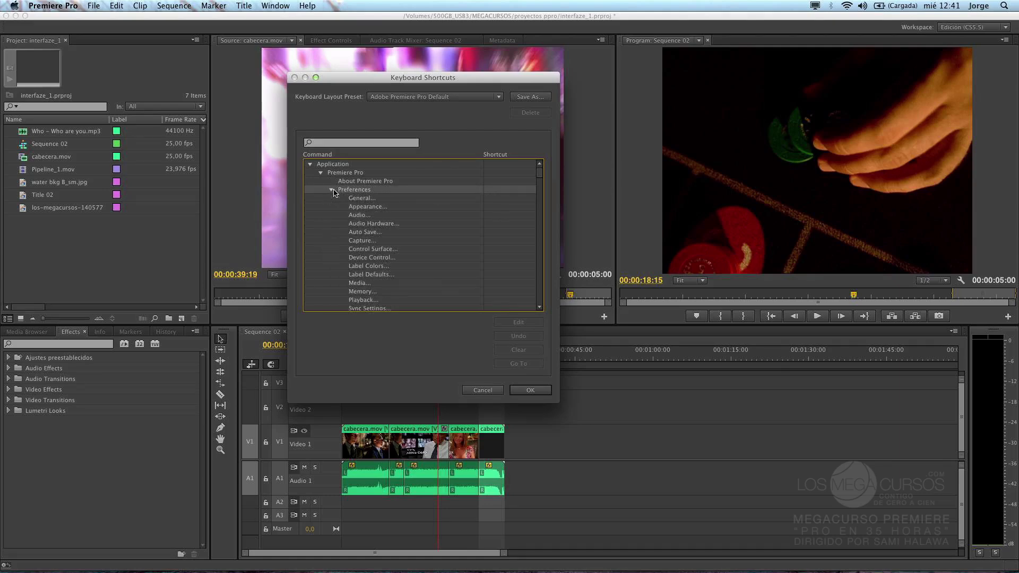
click(491, 200)
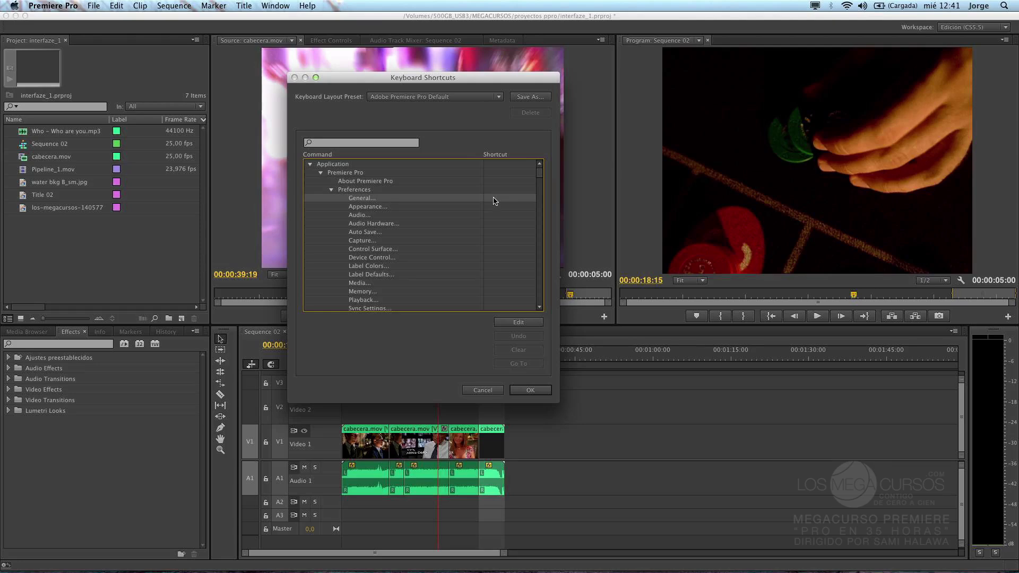
click(508, 323)
key(shift+super)
key(shift+super+g)
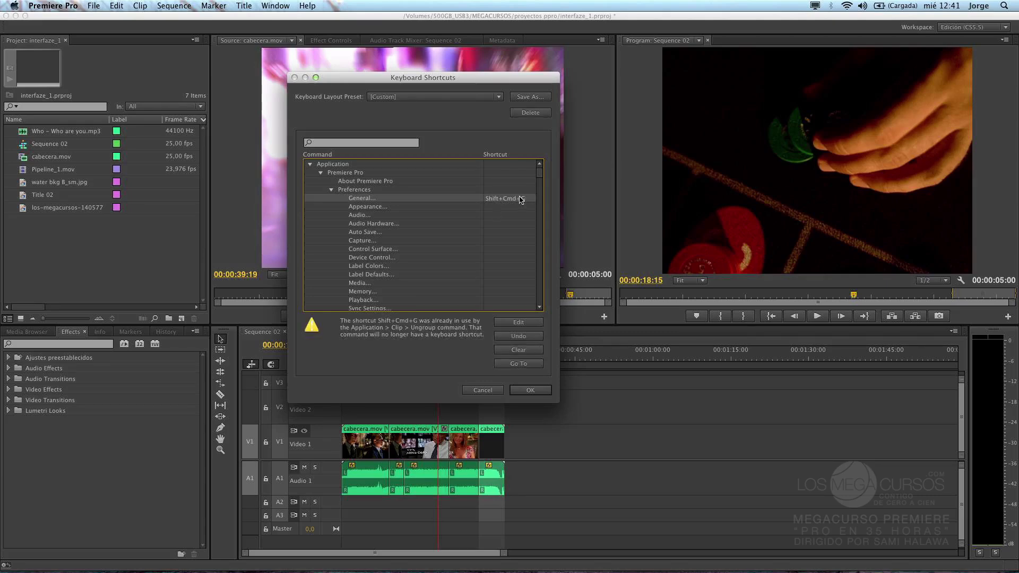
click(517, 337)
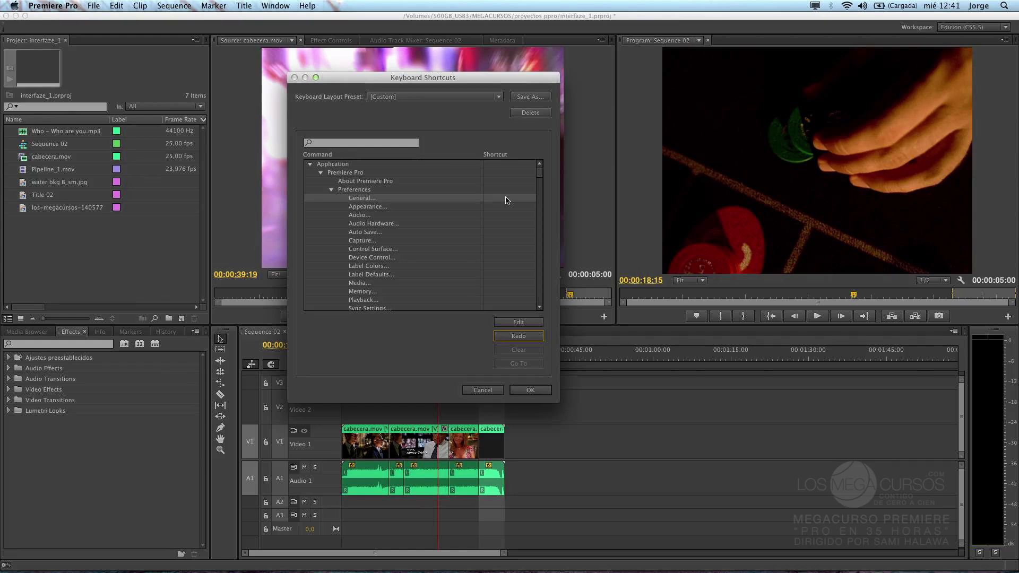
Step: Assign Opt+Cmd+G as the shortcut for the General preferences command
click(507, 200)
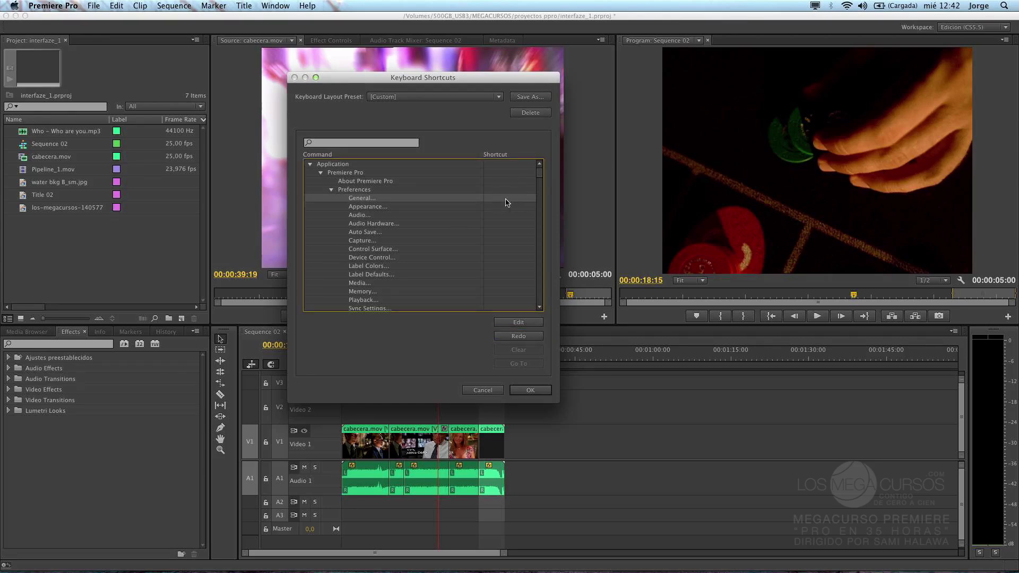
click(507, 200)
key(alt+super+g)
Step: Start saving the custom shortcuts as a new keyboard layout preset, and cancel the save
click(539, 98)
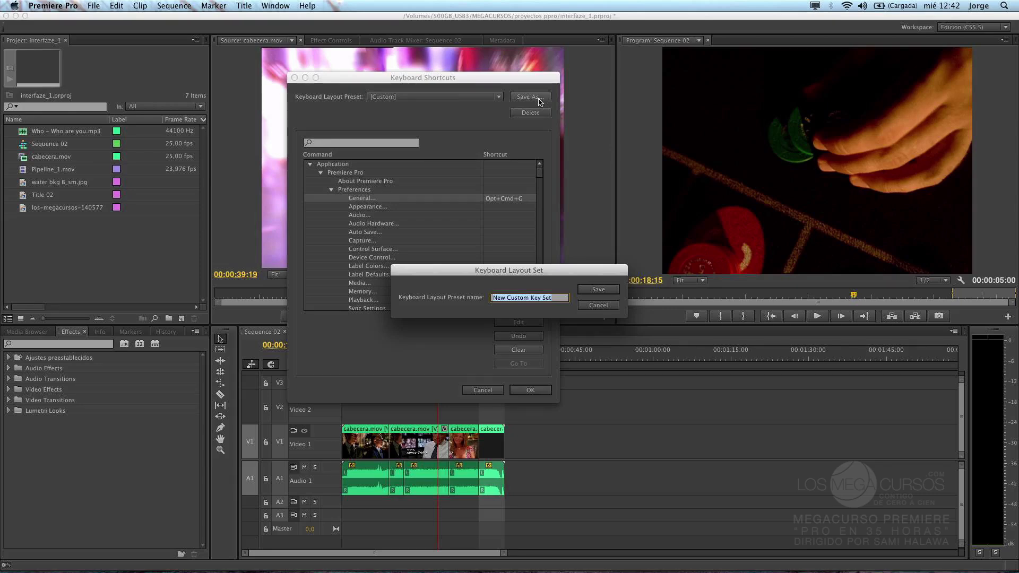
click(597, 307)
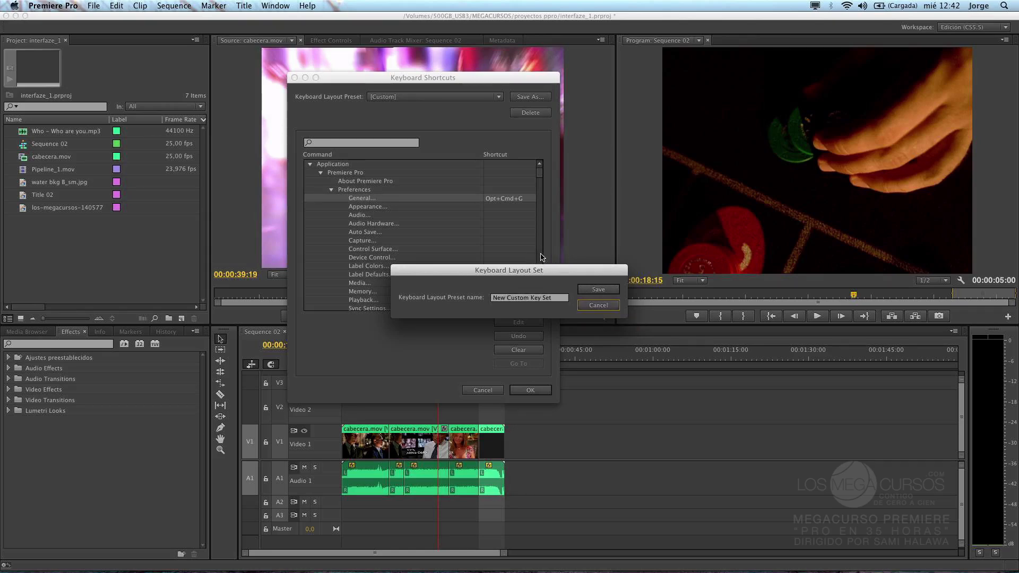
click(556, 298)
click(597, 306)
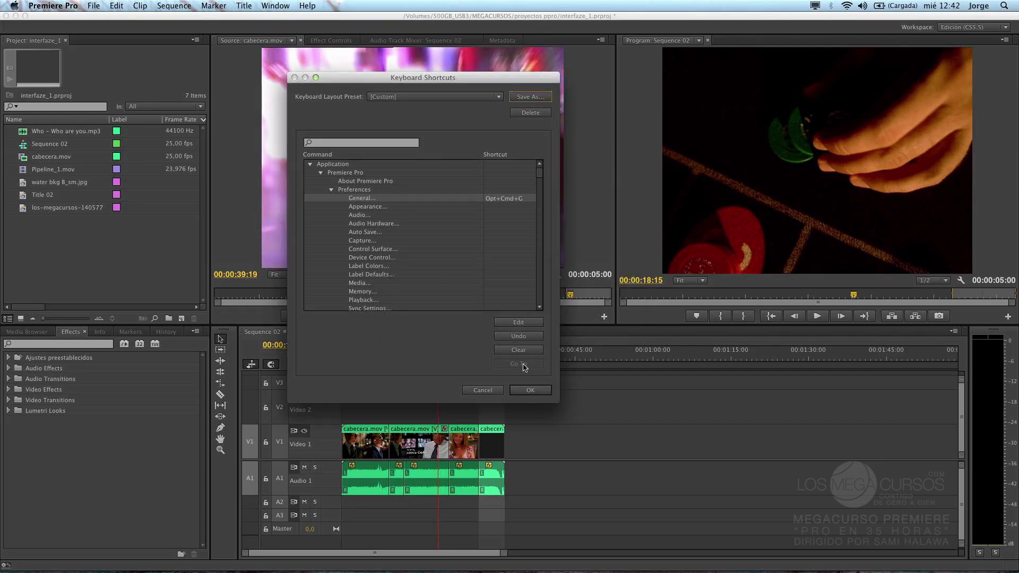
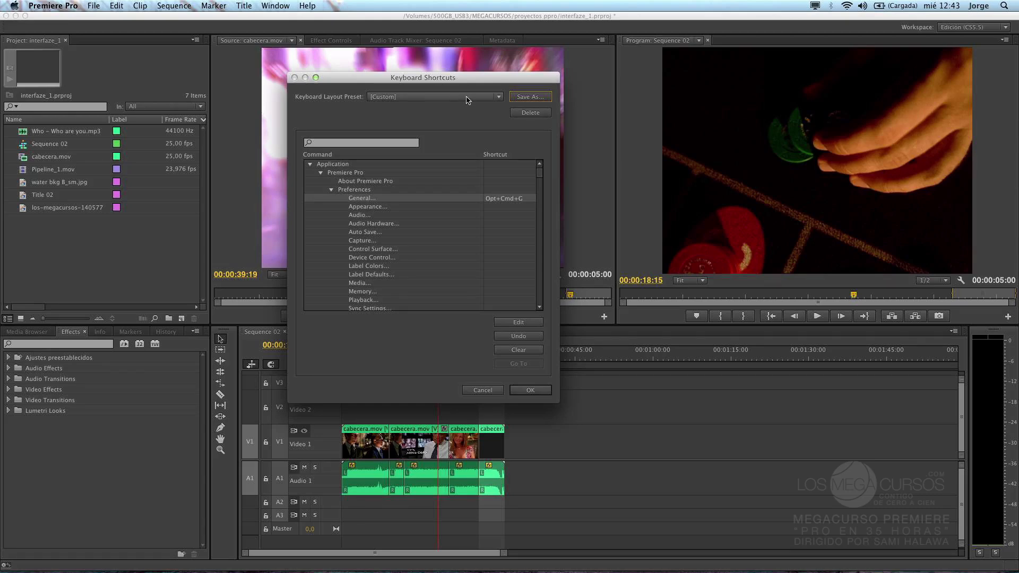
Step: Check the list of keyboard layout presets again, and close the shortcuts editor while discarding the custom assignment
click(468, 99)
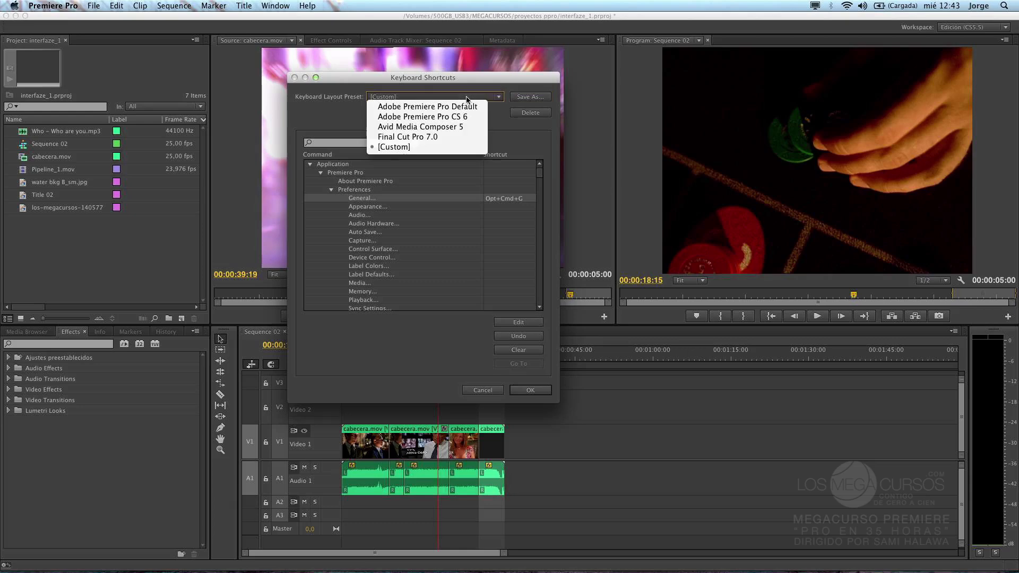
click(466, 98)
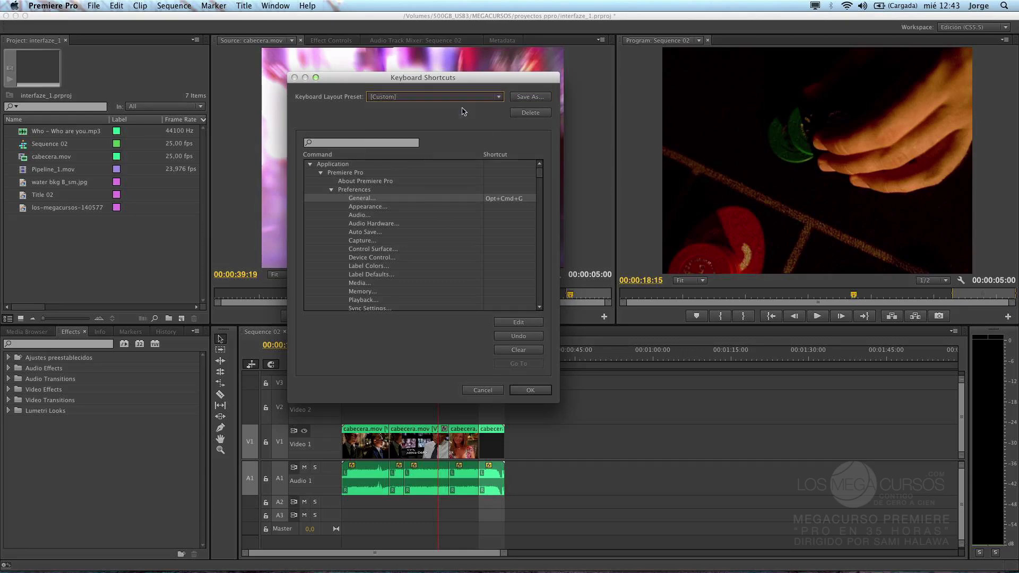
click(491, 392)
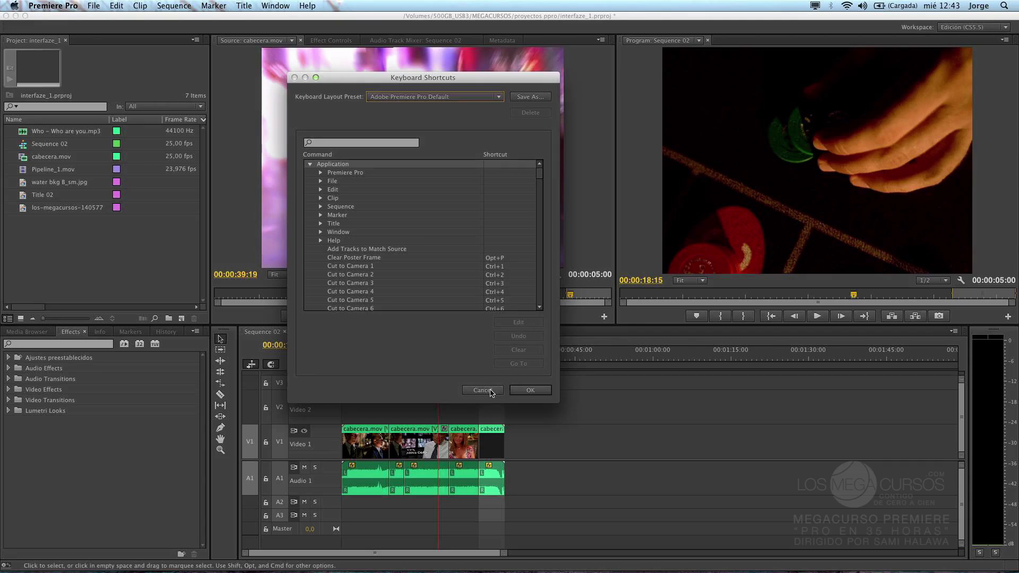
click(491, 393)
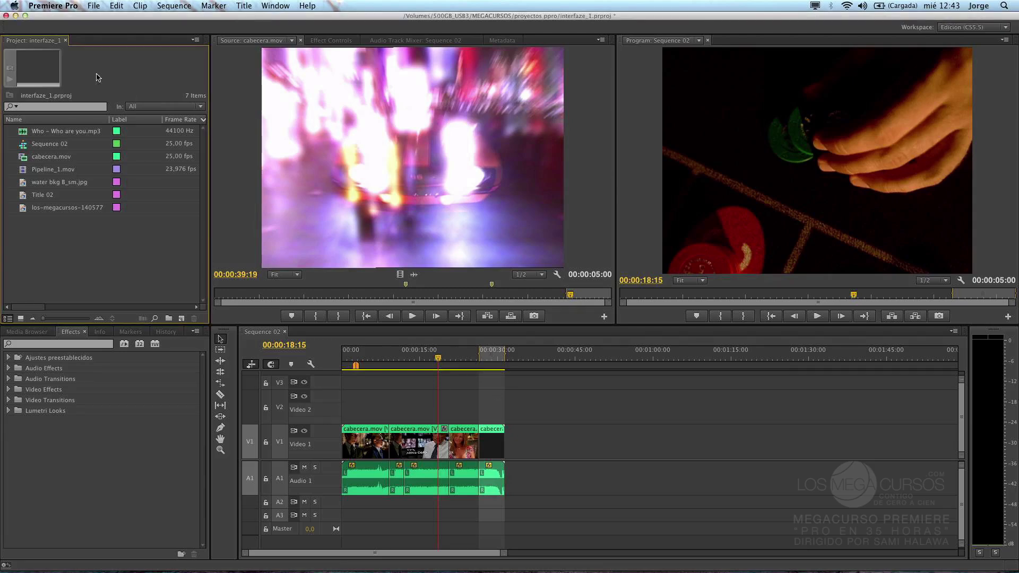
Step: Switch to Finder, open the Macintosh HD 2 drive and move its window higher on the desktop
click(74, 5)
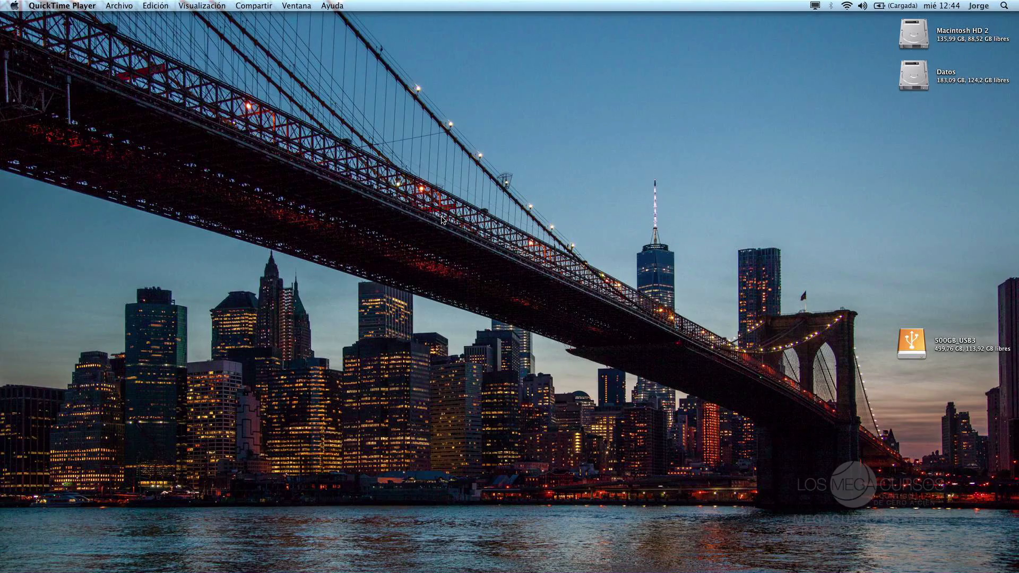
click(915, 47)
click(915, 46)
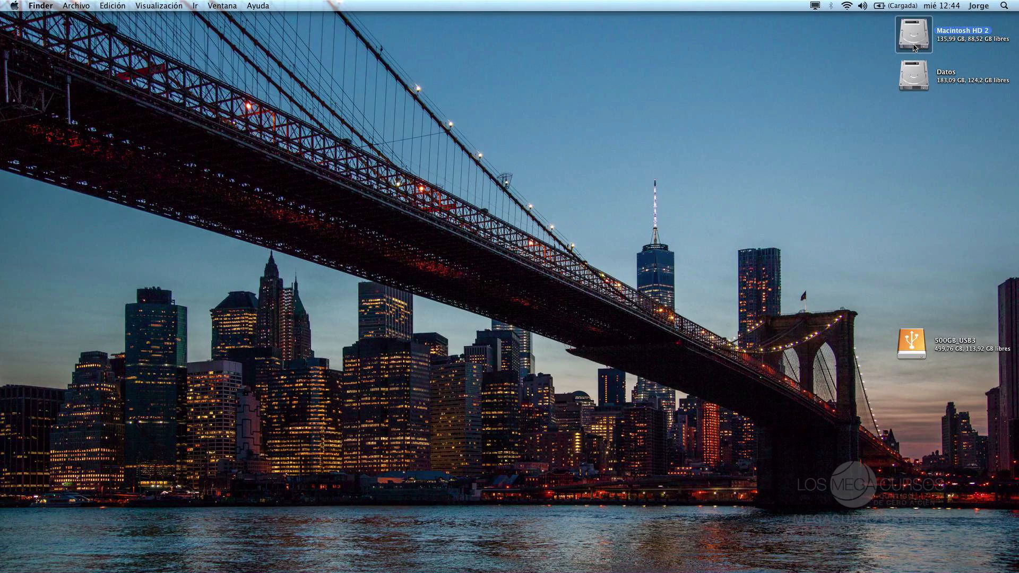
double_click(914, 47)
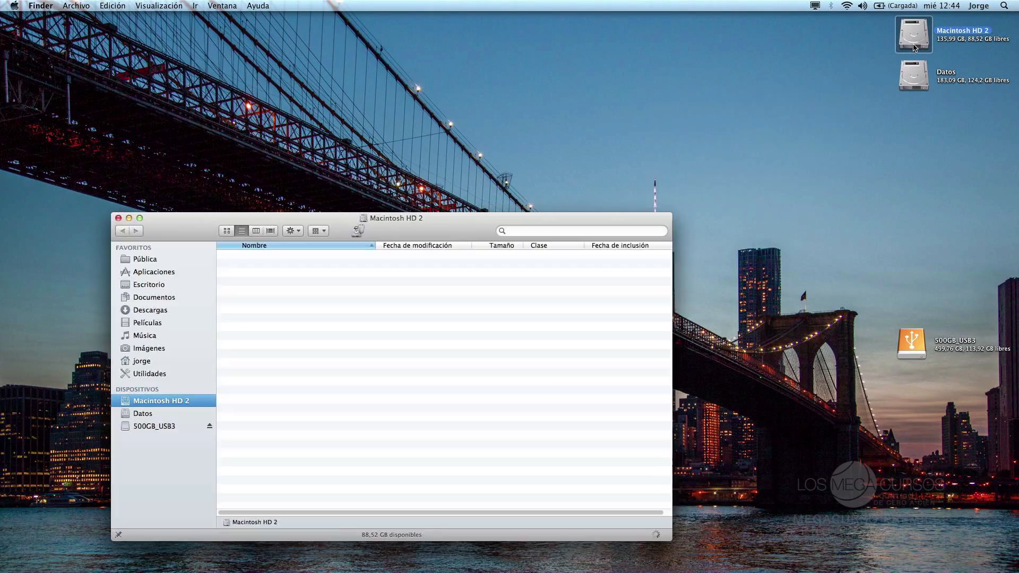
drag(412, 231, 466, 129)
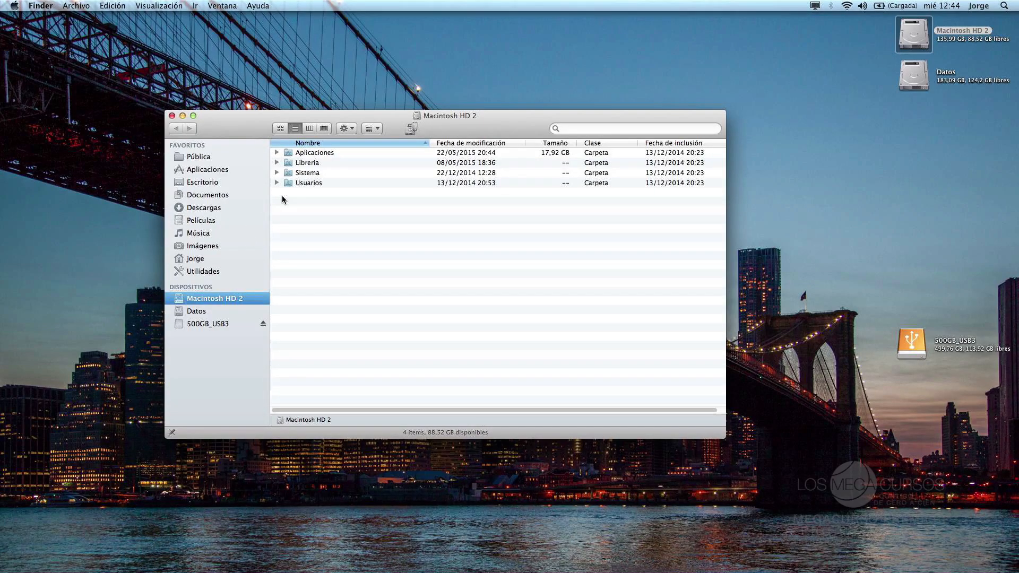
Step: Browse from Documentos through Adobe and Premiere Pro to the 6.0 folder, and view the workspace files in Layouts
click(207, 196)
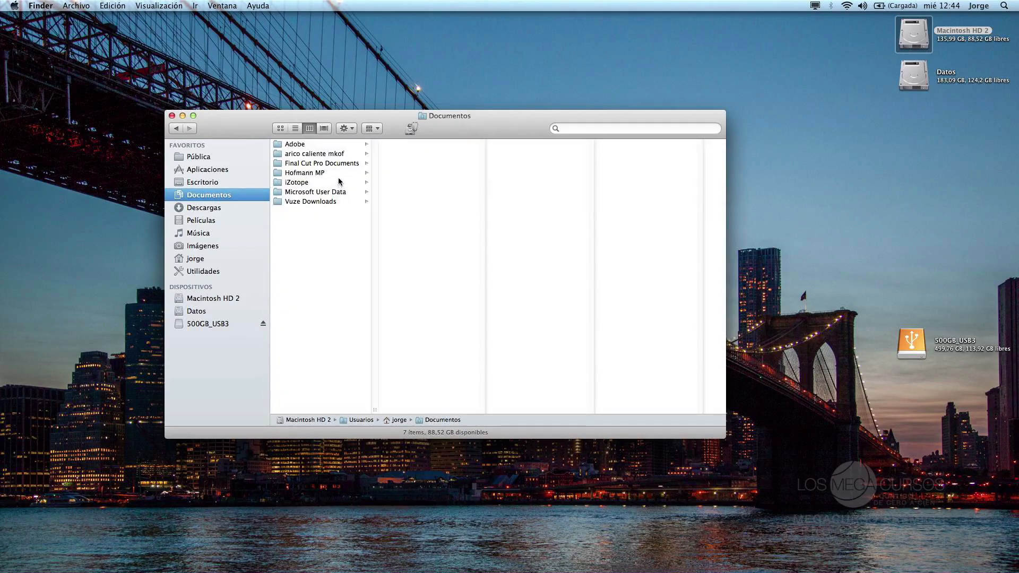
click(310, 147)
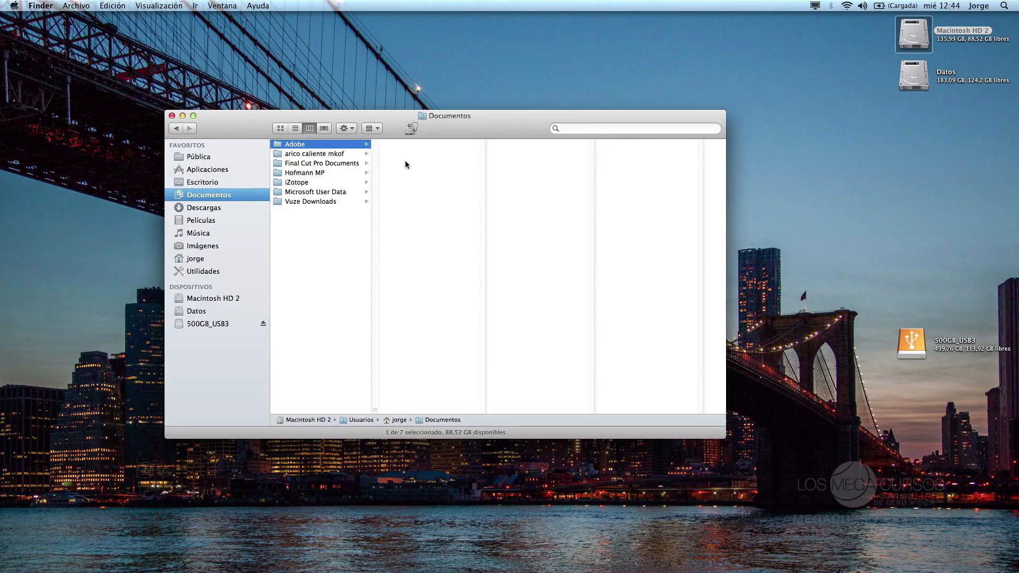
click(415, 202)
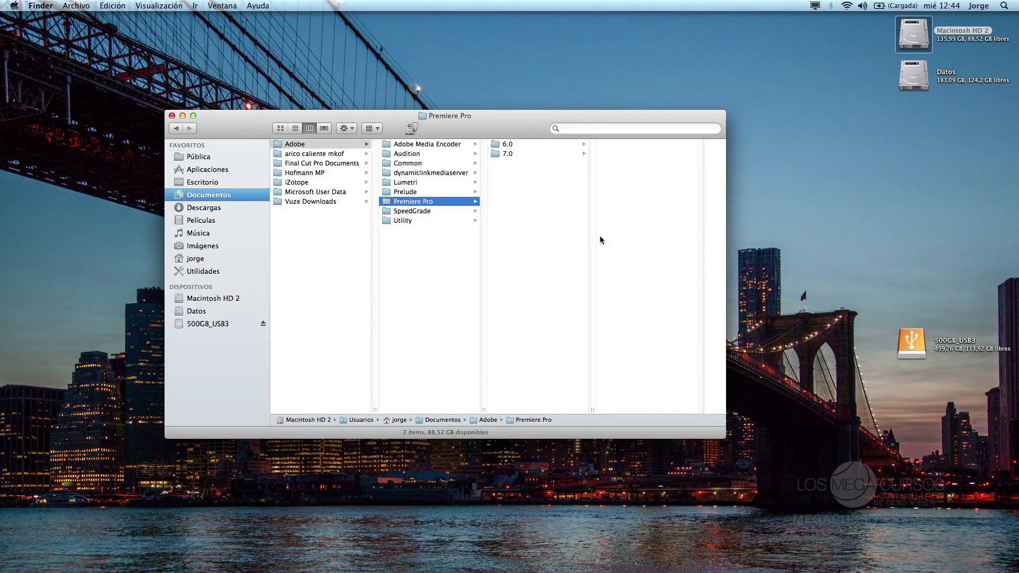
click(520, 145)
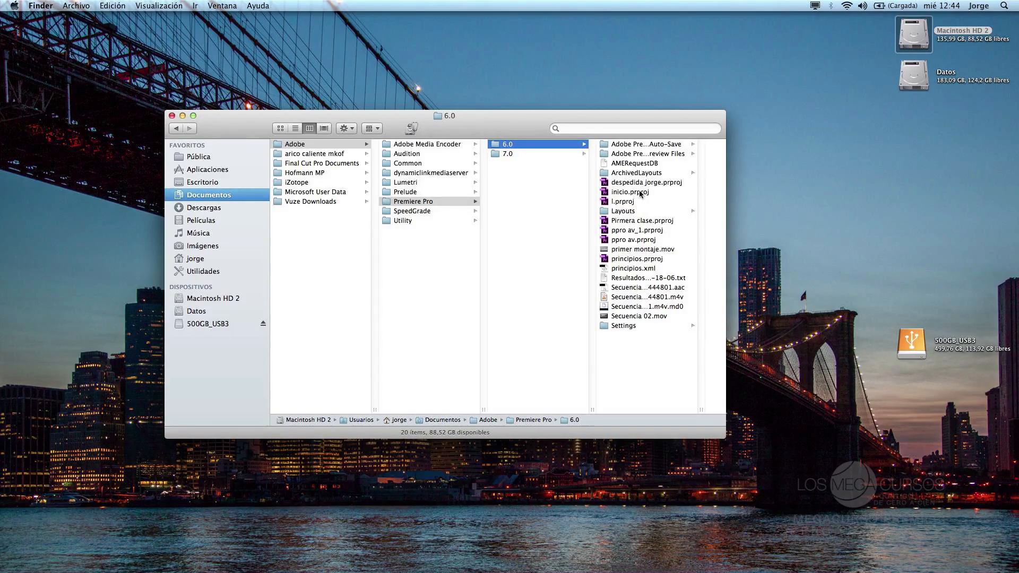
click(639, 210)
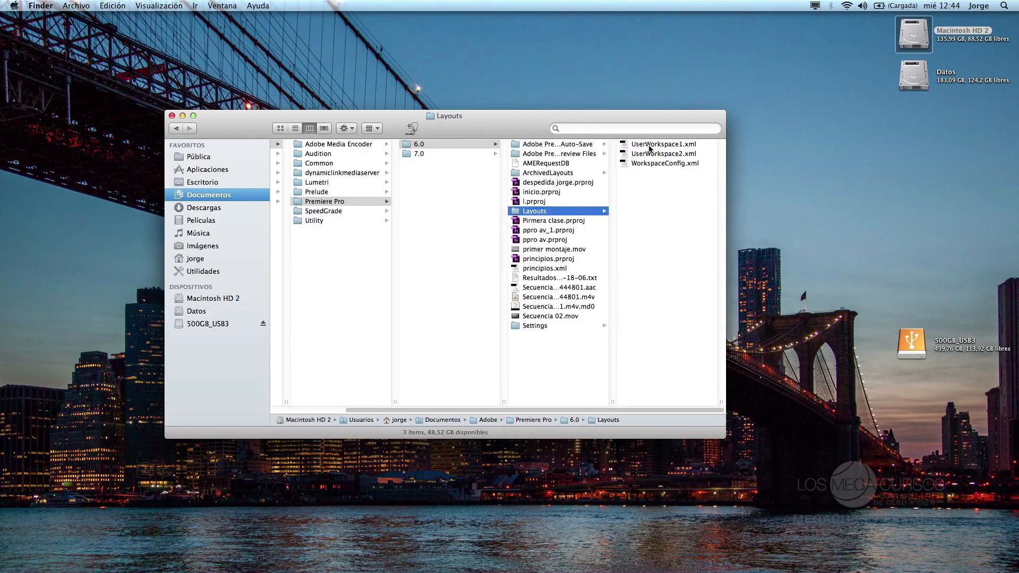
Step: Examine the Layouts, ArchivedLayouts and Settings folders inside the user profile folder of Premiere Pro 7.0
click(454, 154)
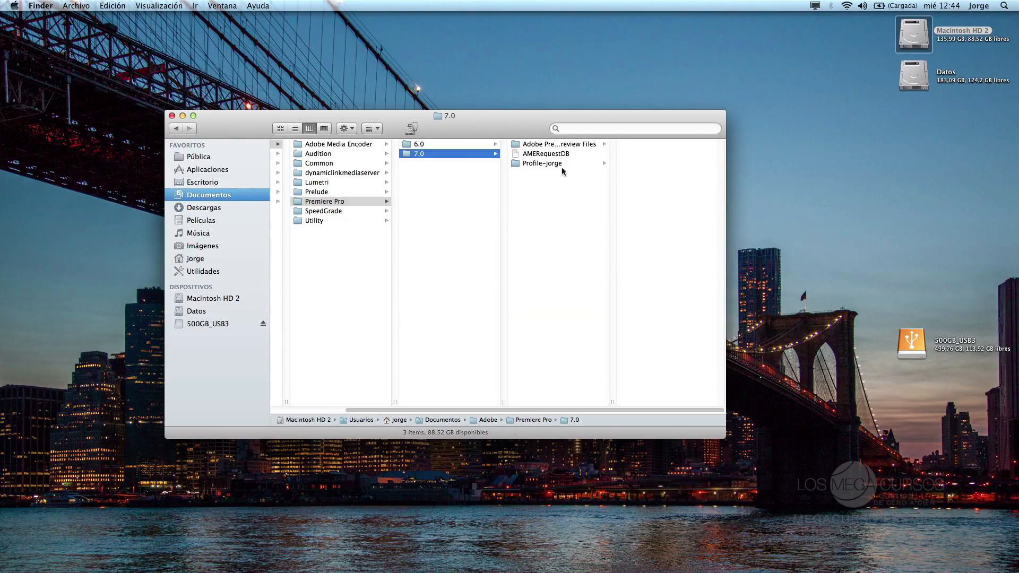
click(554, 167)
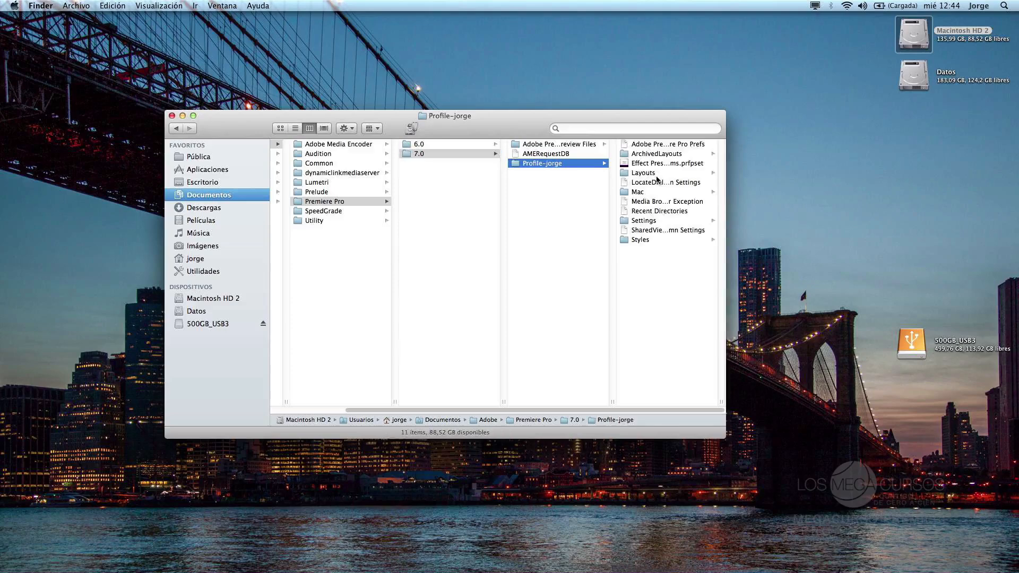
click(643, 173)
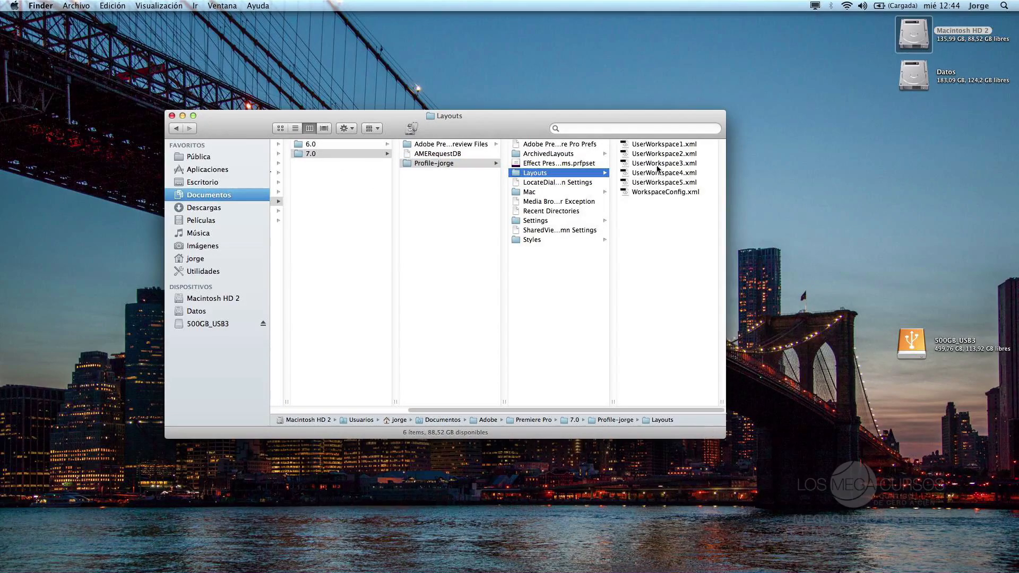
click(563, 154)
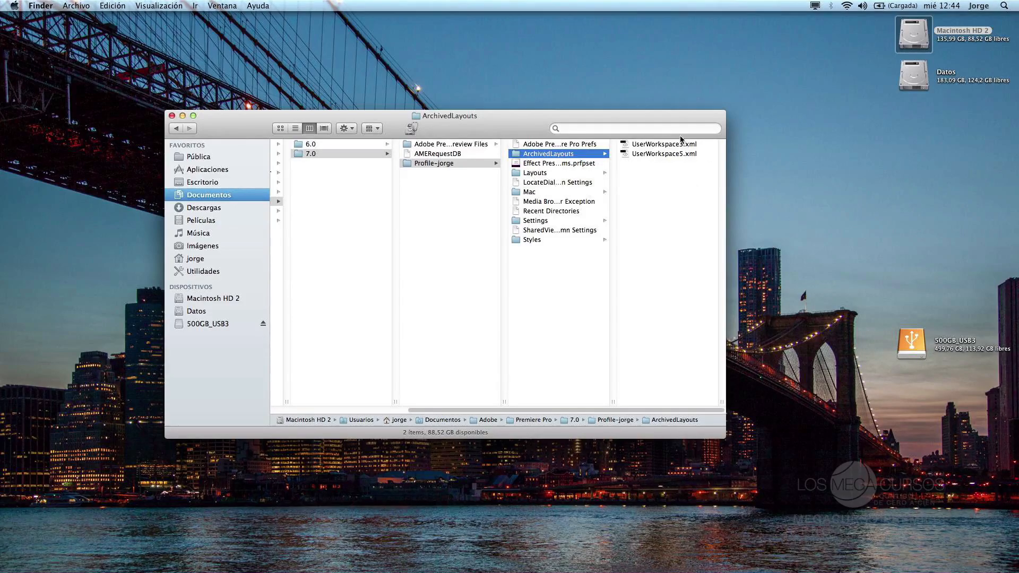
click(537, 222)
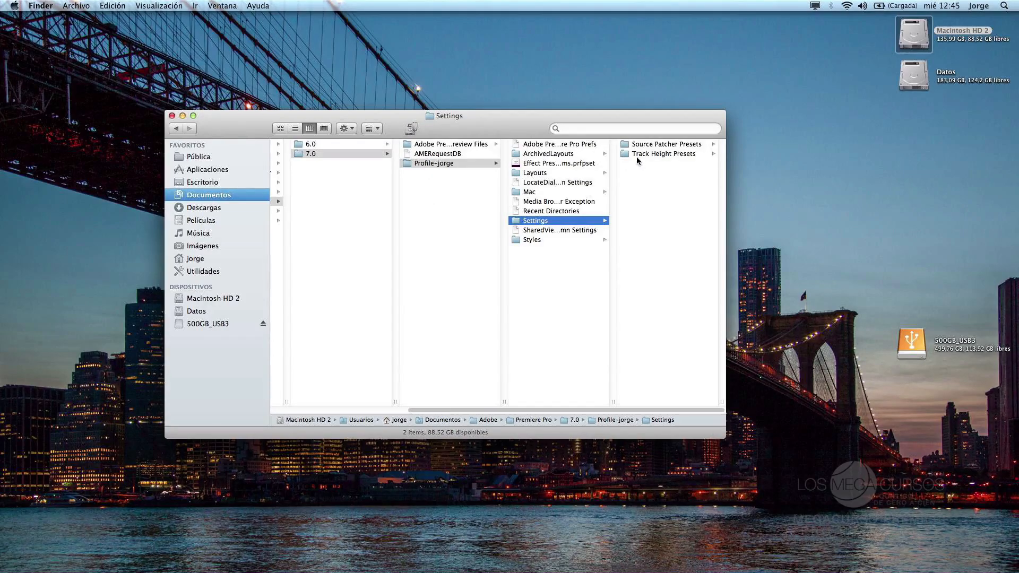
Step: Check the ArchivedLayouts folder under Premiere Pro 6.0, and close the Finder window
click(359, 144)
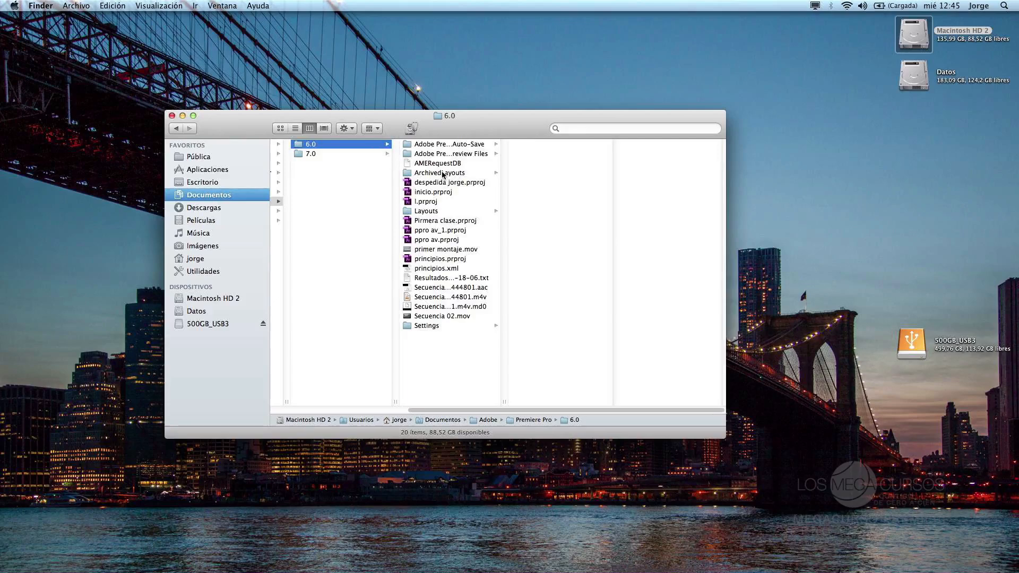
click(444, 174)
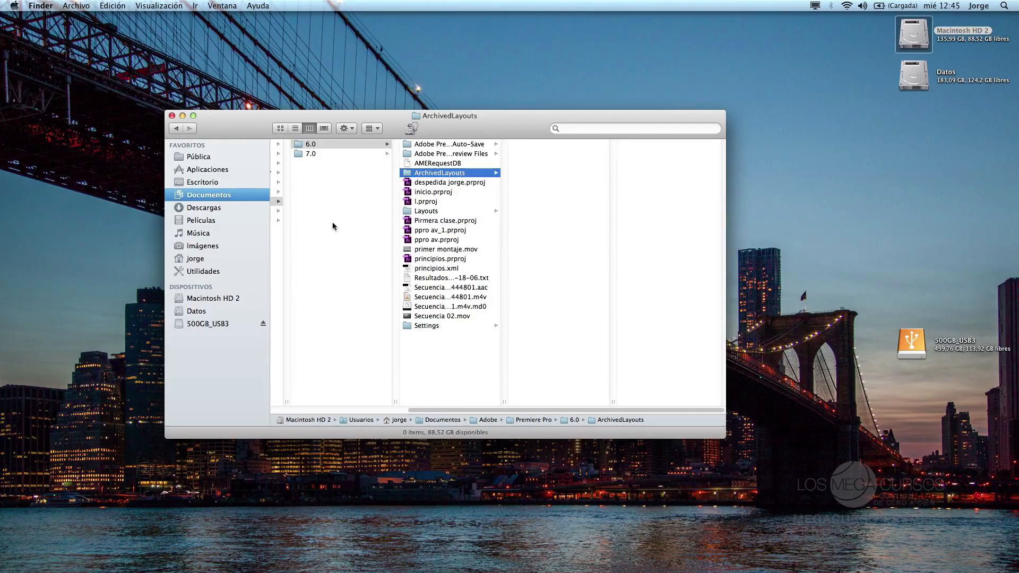
click(172, 116)
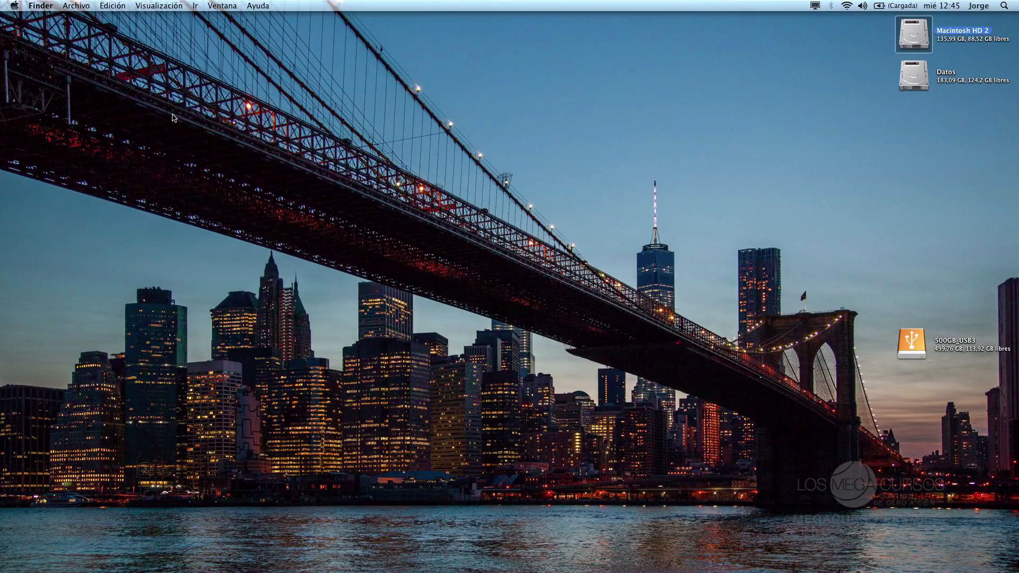
Step: Switch back to Premiere Pro and view Effect Controls, Audio Track Mixer and Metadata, returning to the Source monitor
key(super+Tab)
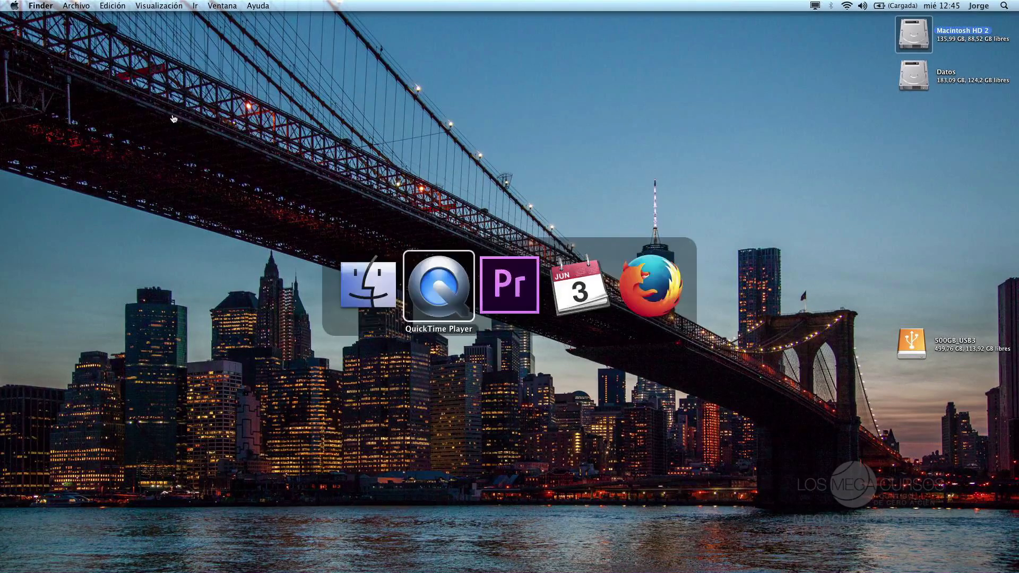
key(super+Tab)
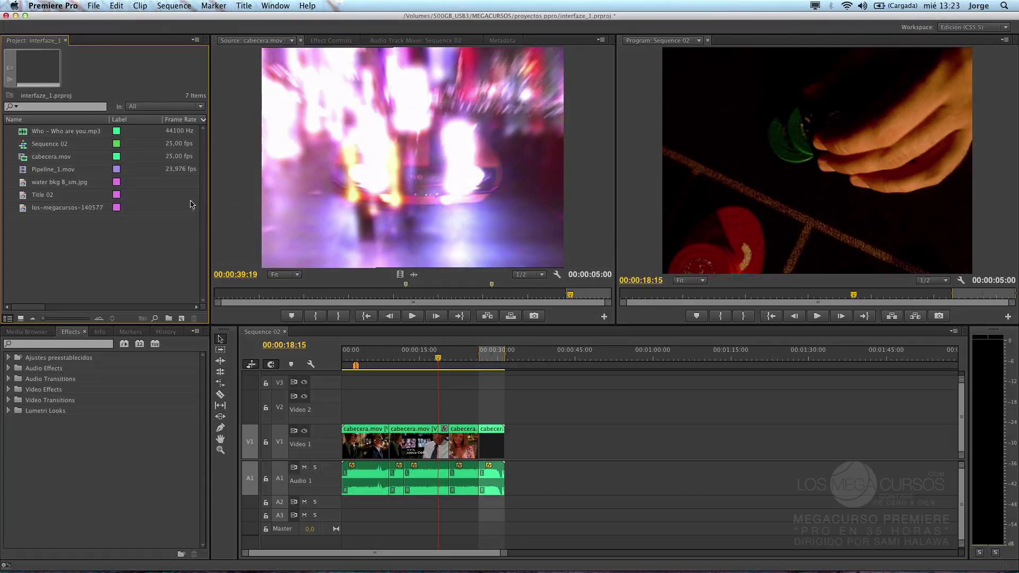
click(232, 100)
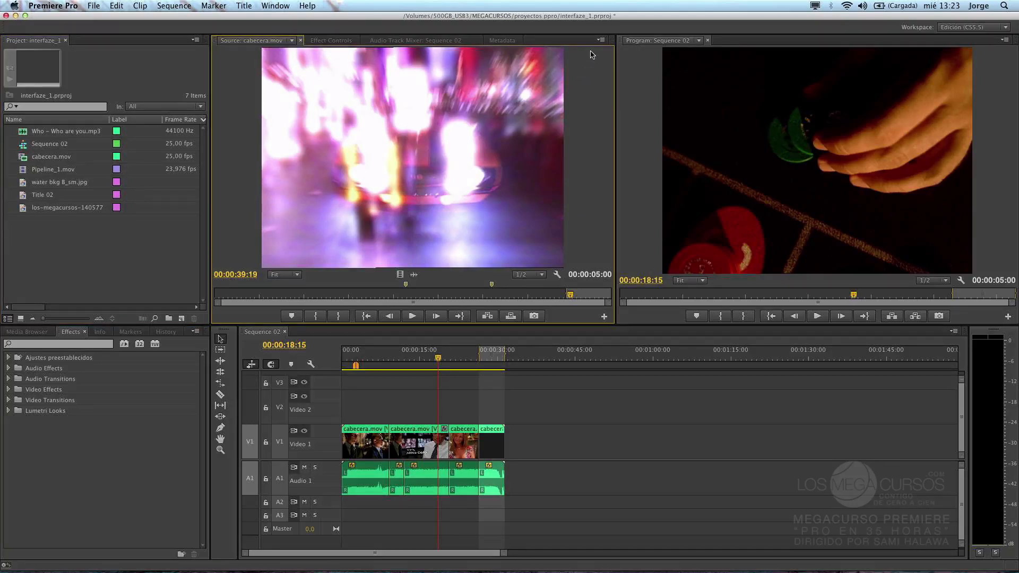
click(328, 42)
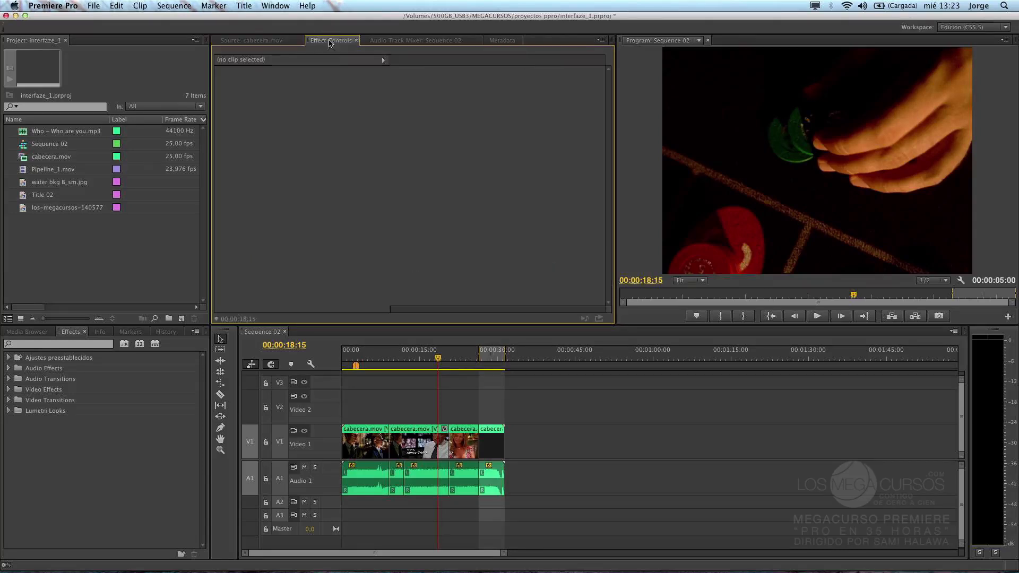
click(406, 41)
click(502, 42)
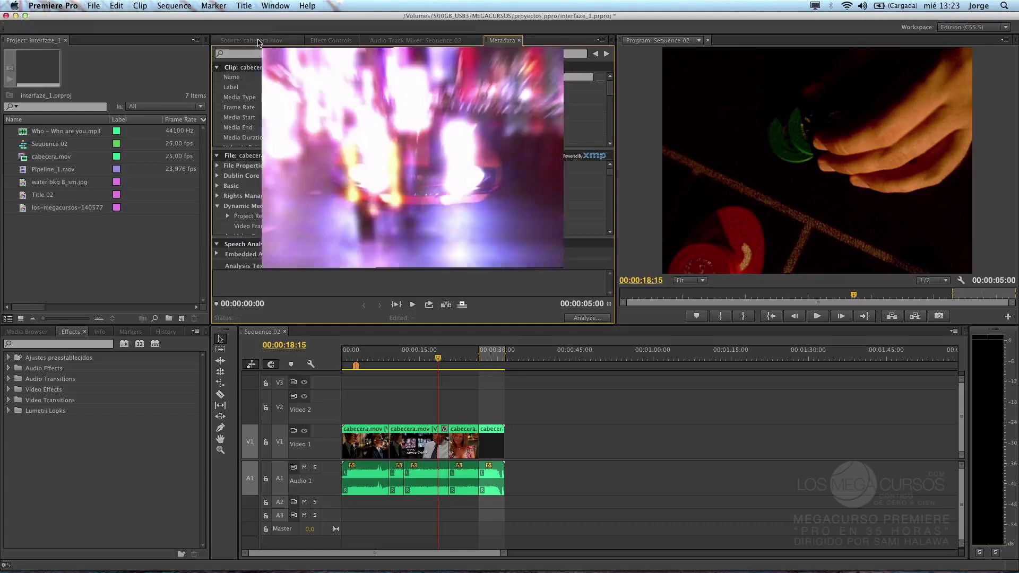
click(258, 42)
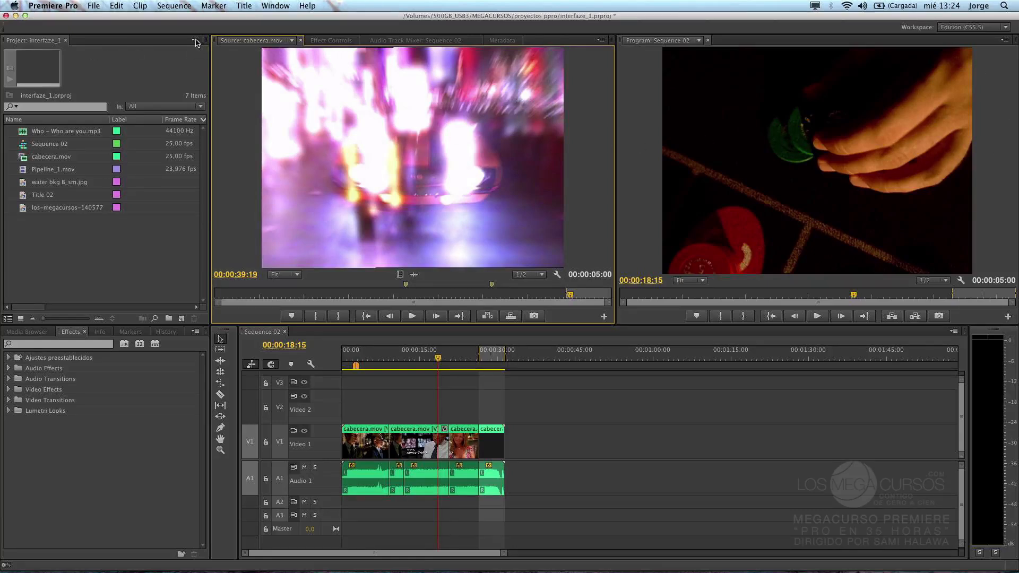
Step: Activate the Project panel, examine its panel options, and dismiss them without choosing any
click(189, 57)
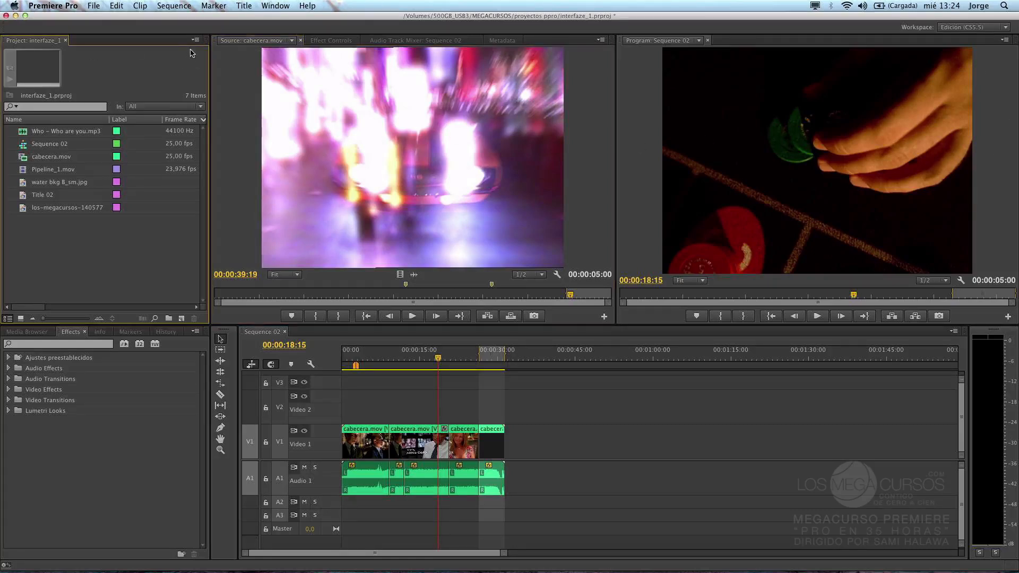
click(196, 41)
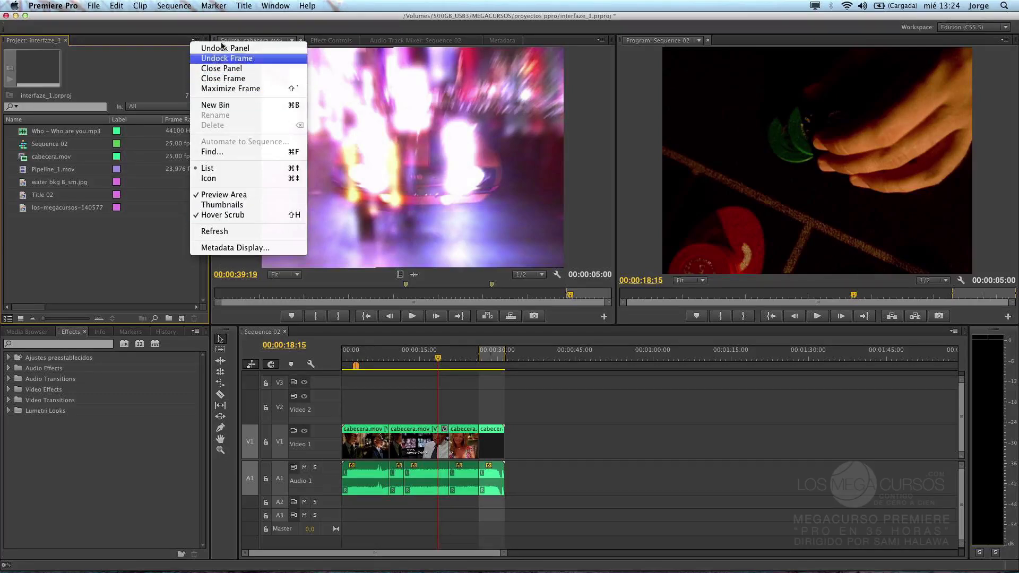
click(143, 67)
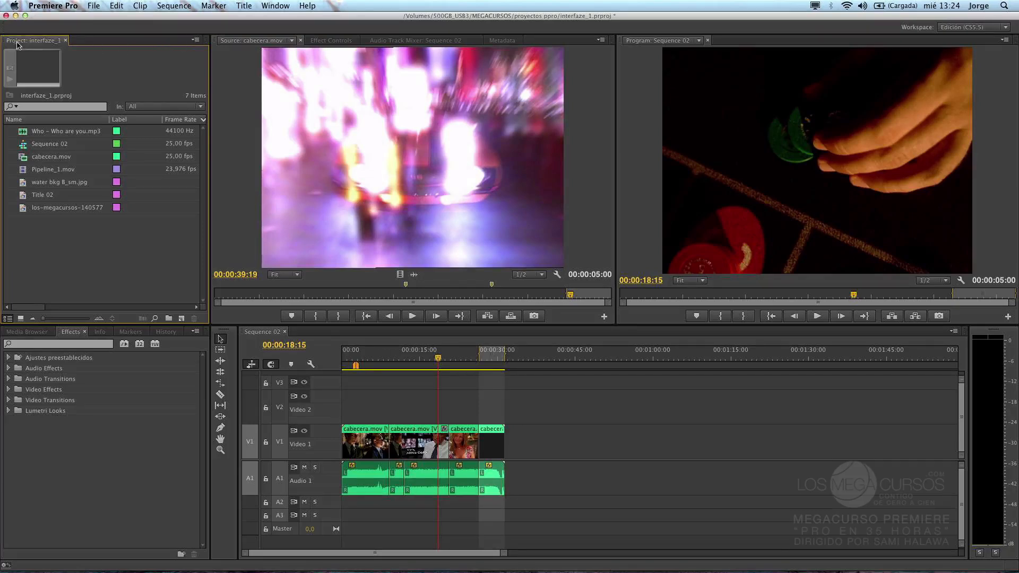
Step: Cycle from the Source monitor through Effect Controls and Audio Track Mixer, and return to the Source monitor
click(234, 60)
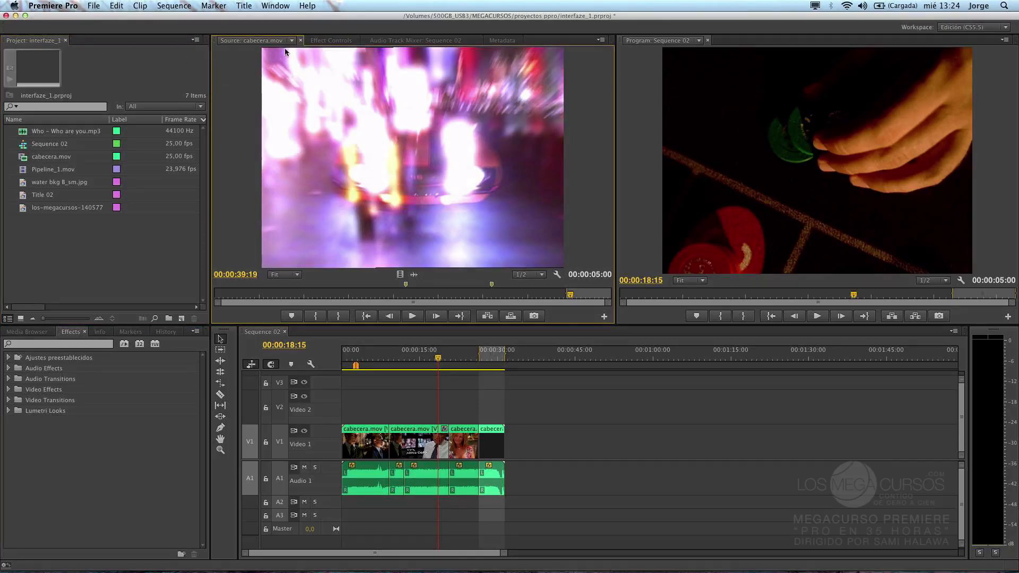
click(345, 42)
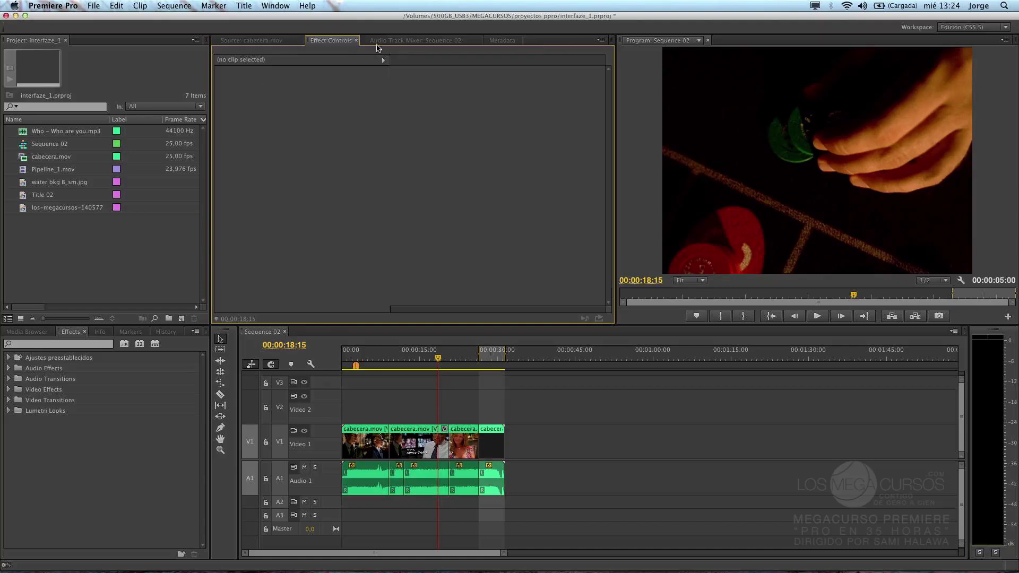
click(413, 41)
click(259, 41)
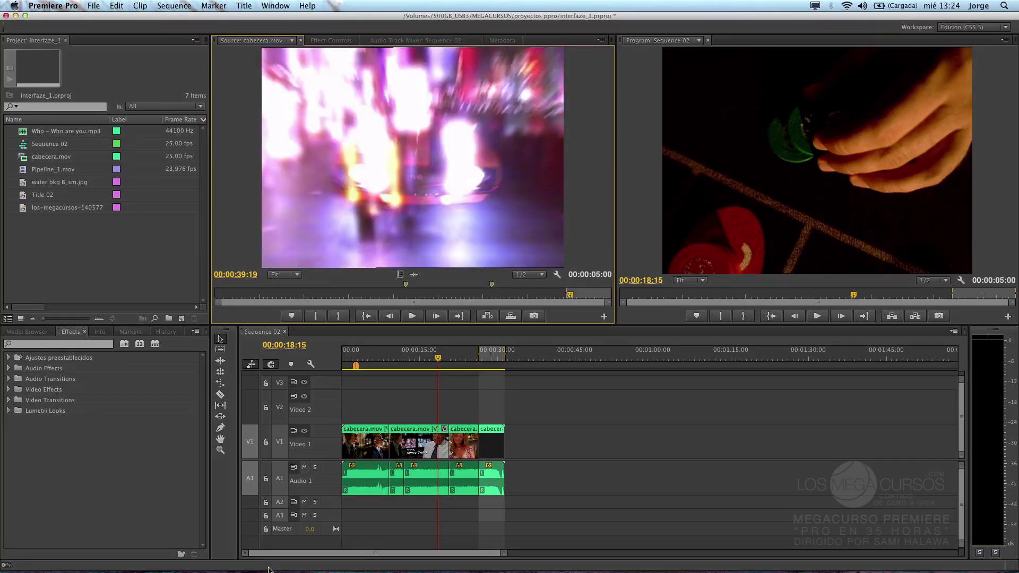
Step: Switch to QuickTime Player, and return to Premiere Pro
mouse_move(348, 570)
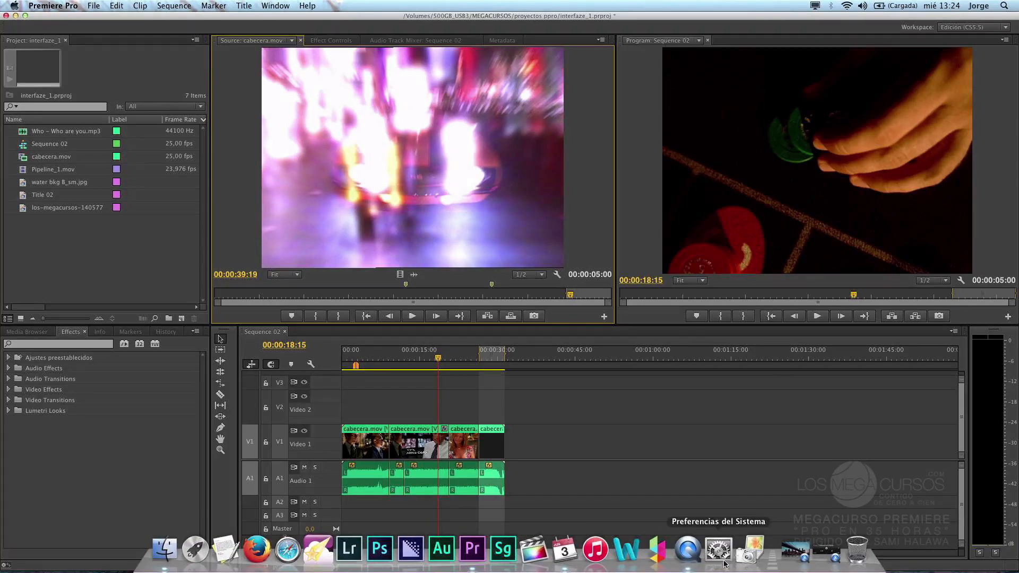
click(690, 555)
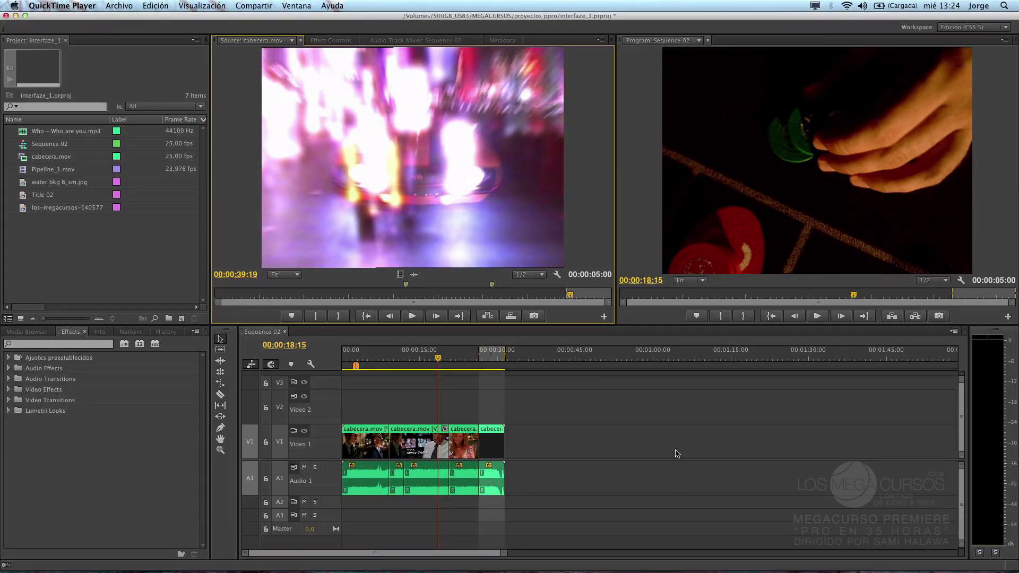
mouse_move(826, 558)
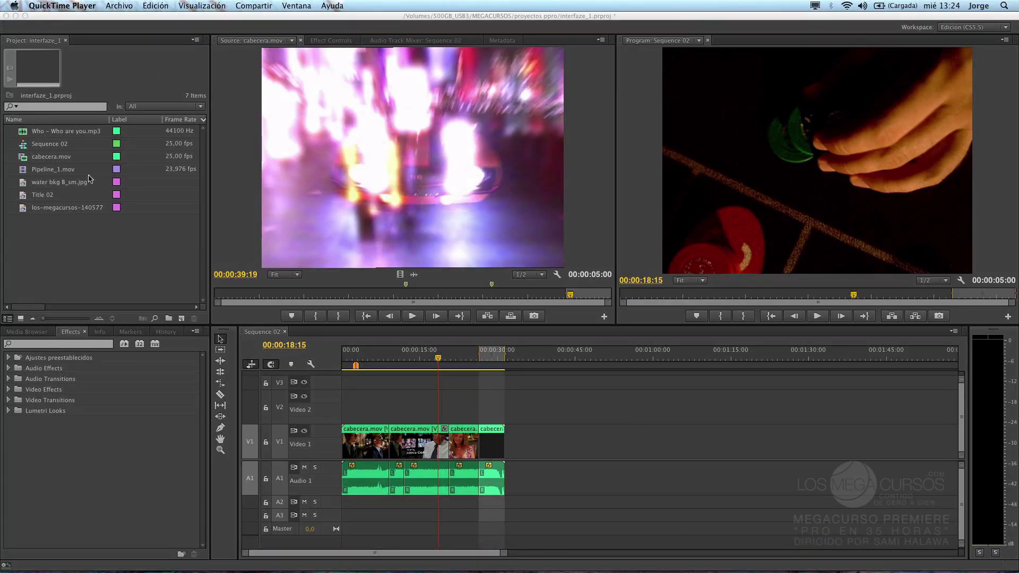
click(108, 258)
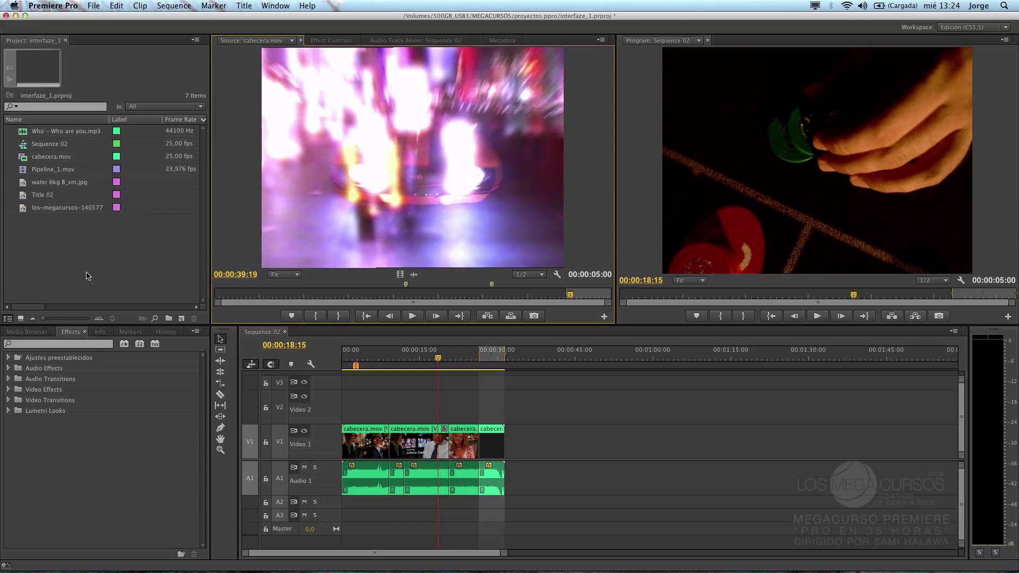
Step: Show the Media Browser, and move the active focus from the Source monitor to the Project panel
click(43, 334)
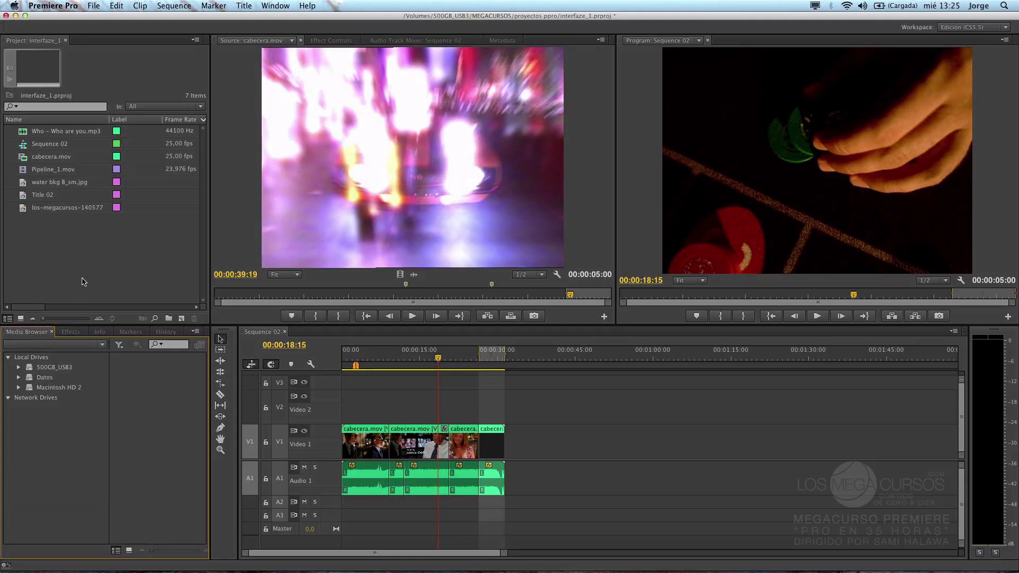
click(233, 225)
key(shift+1)
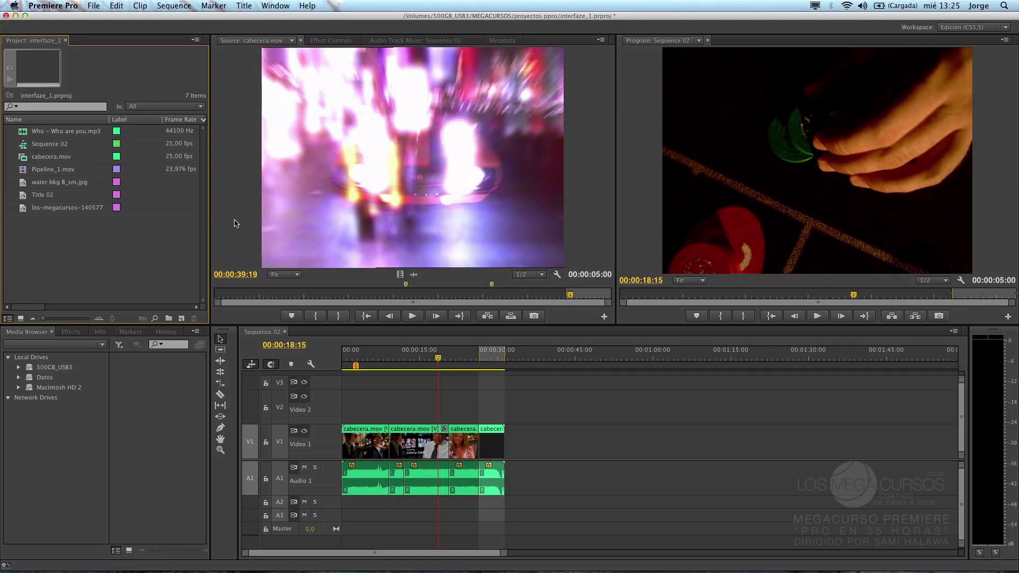
Step: Move the active focus to the Media Browser, the Source monitor, and finally the Program monitor
key(shift+8)
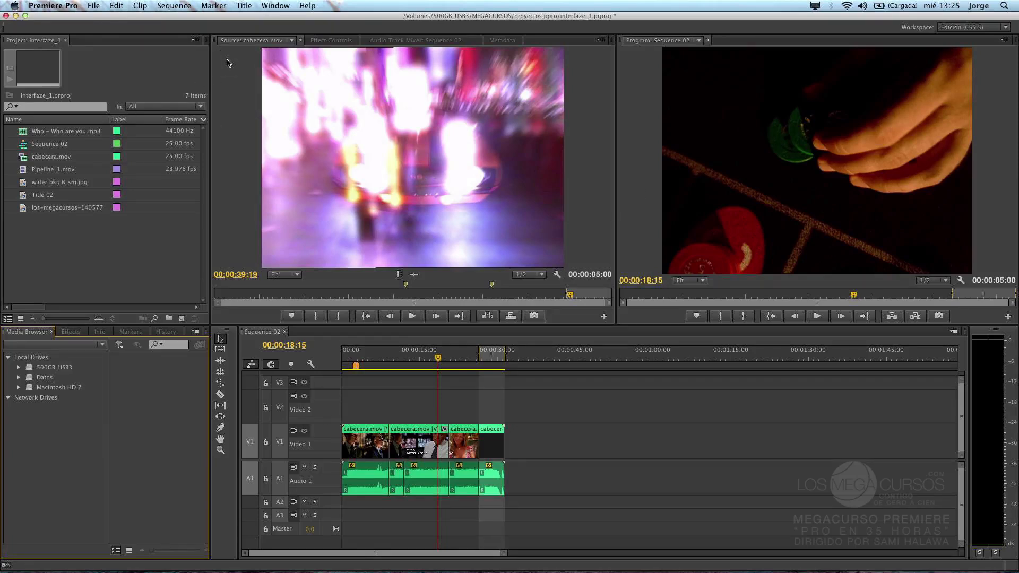
click(363, 72)
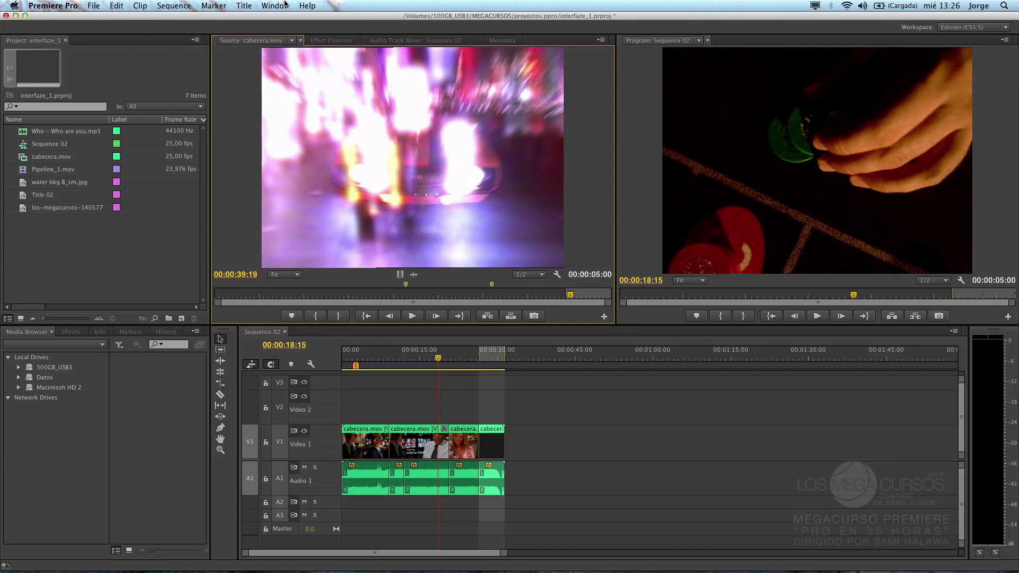
key(shift+4)
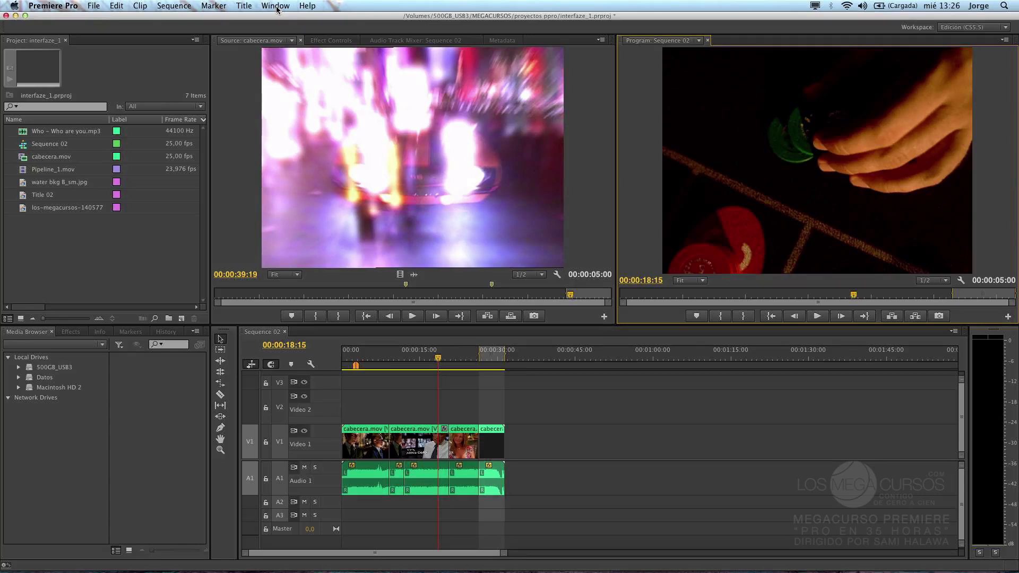
Step: Open the Reference Monitor, move it beneath the Program monitor over the timeline, and close it
click(276, 6)
click(277, 6)
click(276, 6)
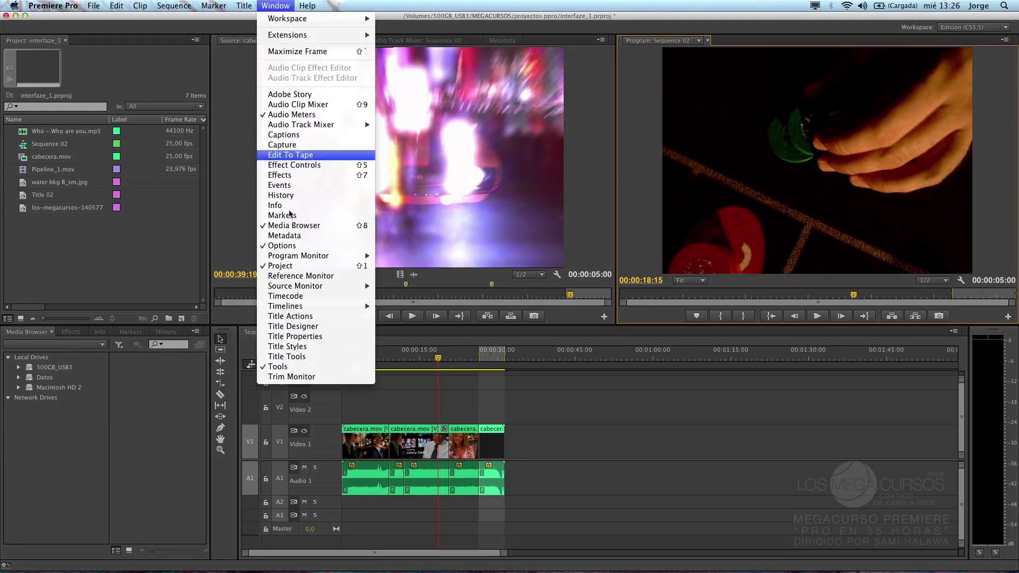
click(286, 277)
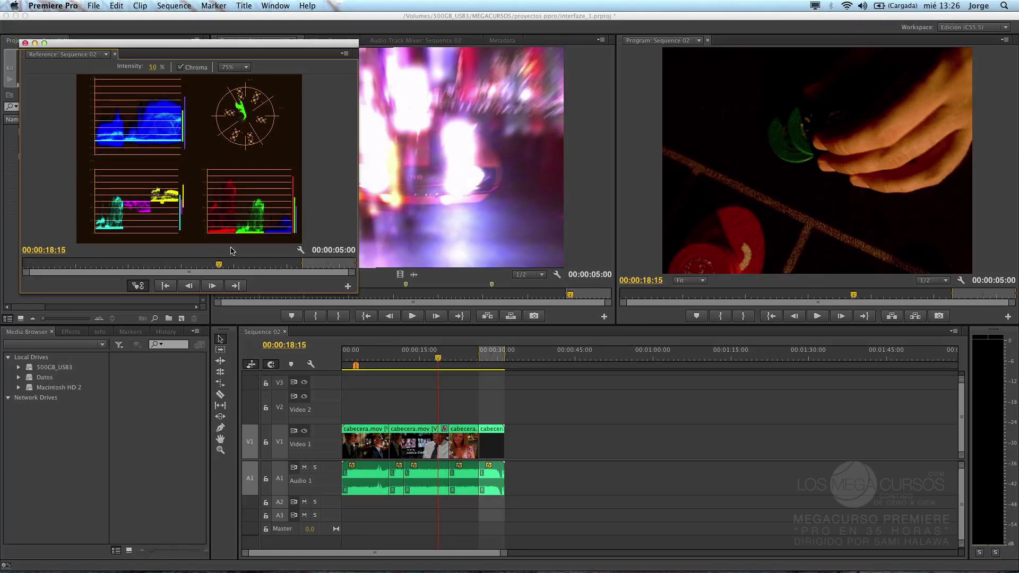
drag(124, 43, 728, 331)
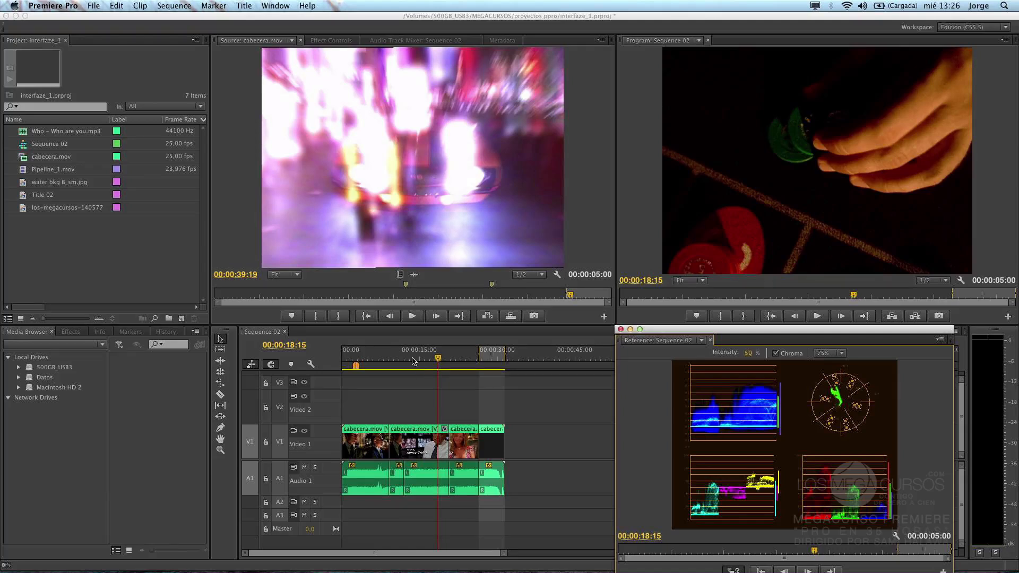
click(621, 330)
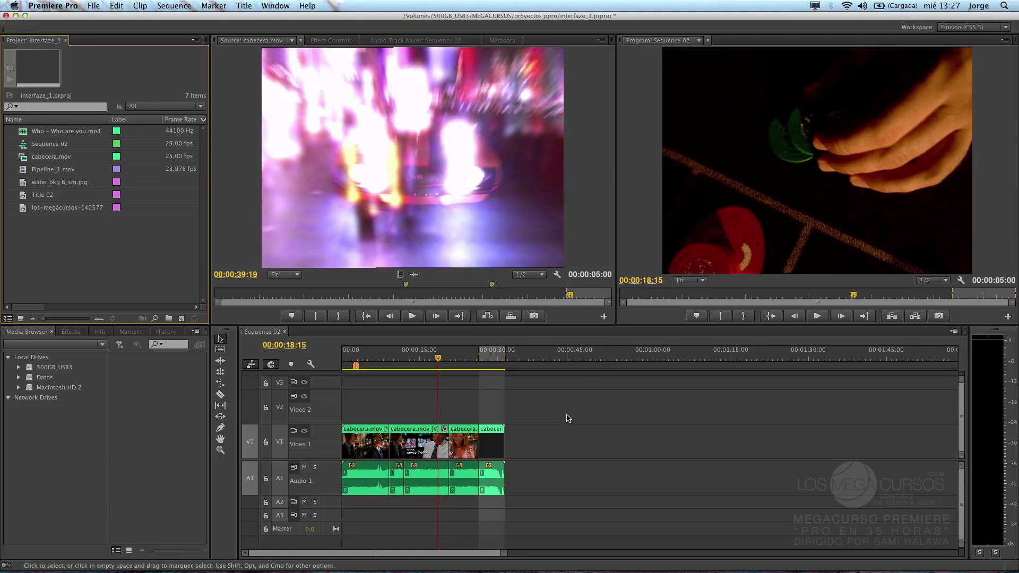
Step: Activate the Sequence 02 timeline and draw a small selection marquee in the empty area of the Video 2 track
click(542, 412)
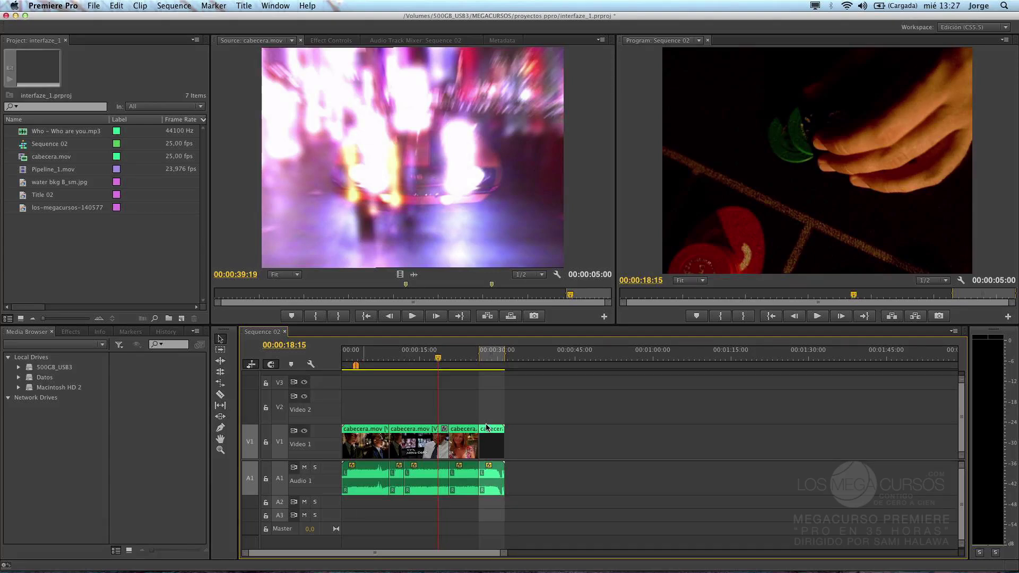
mouse_move(486, 427)
click(395, 417)
drag(403, 414, 441, 410)
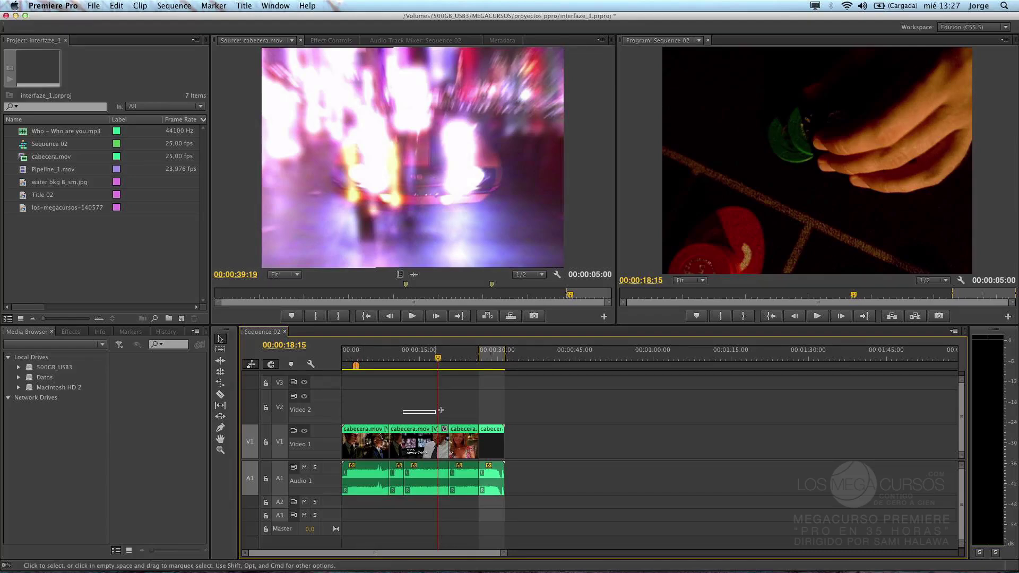
drag(441, 410, 441, 410)
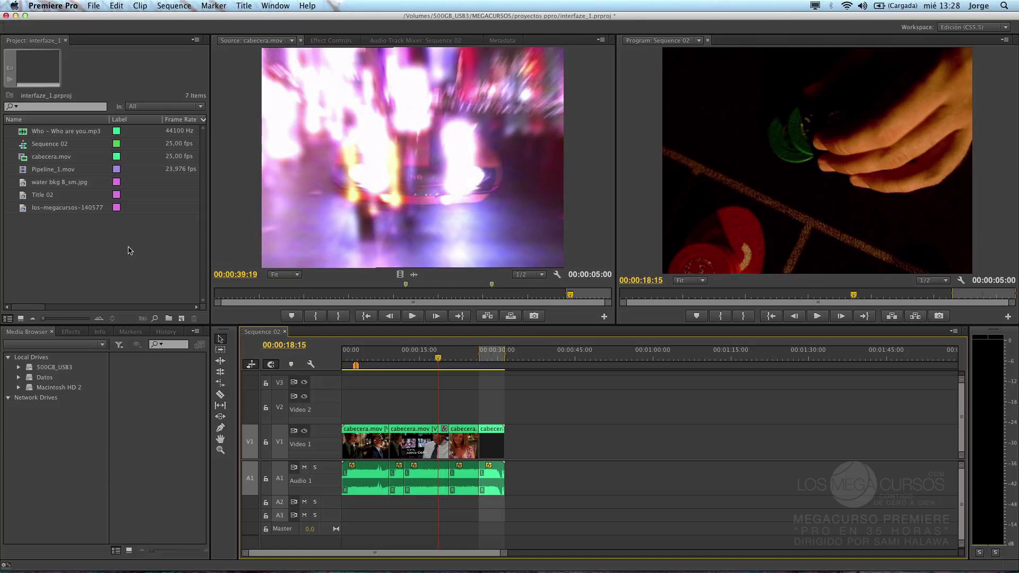
Step: Undock the entire frame containing the Source monitor and move the floating window partly over the Program monitor
click(154, 81)
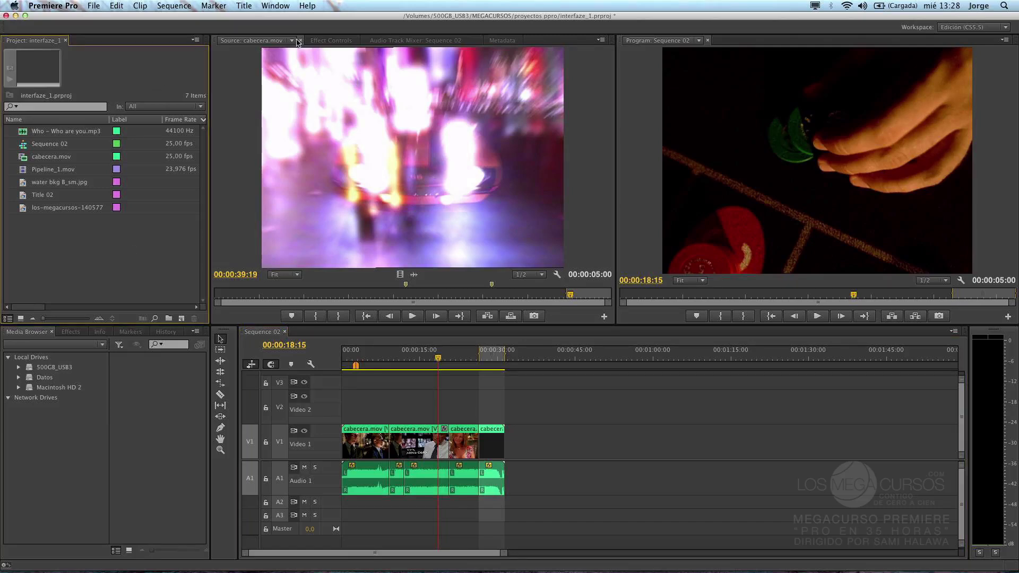
click(602, 56)
click(600, 43)
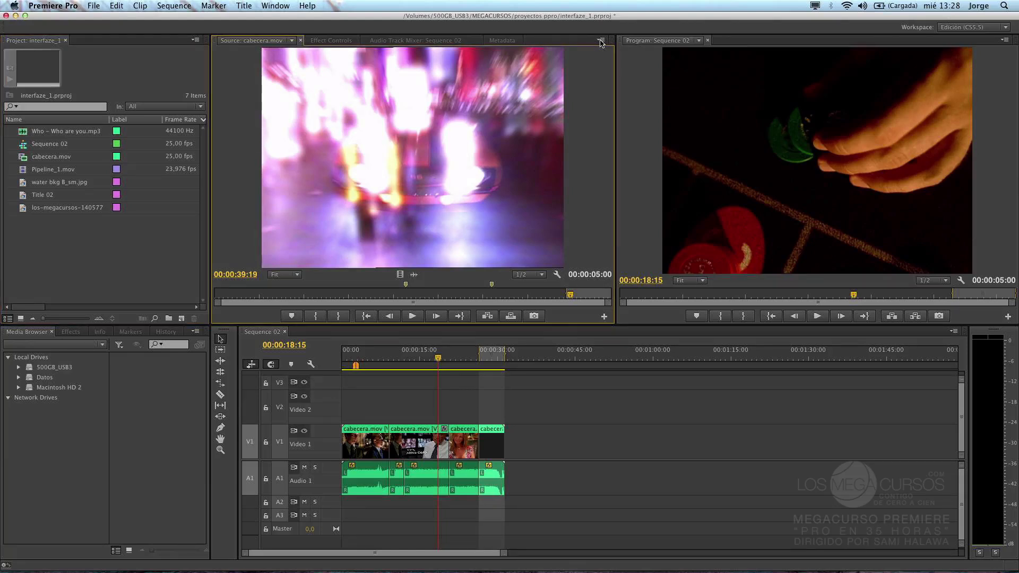
click(601, 41)
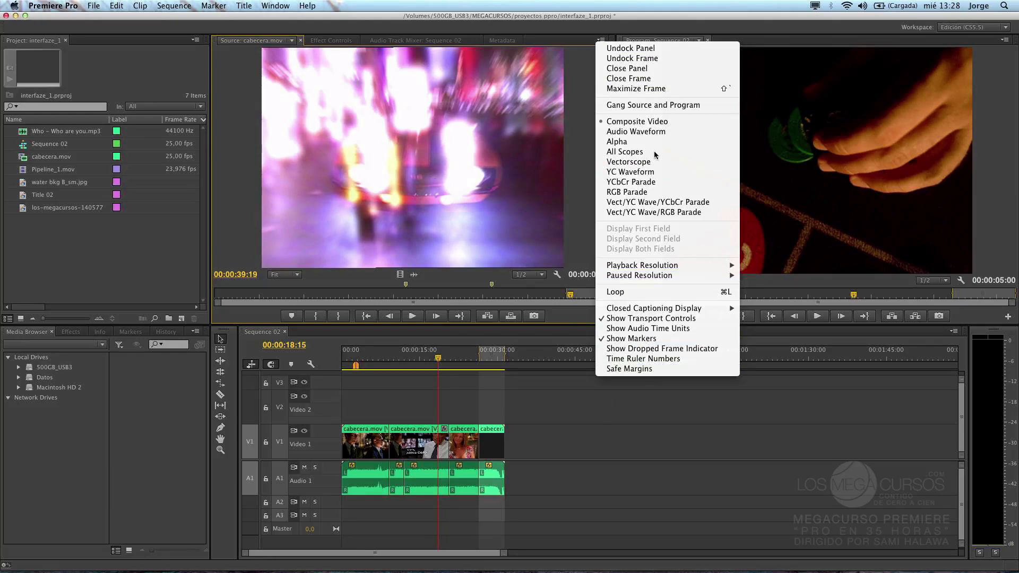
click(660, 58)
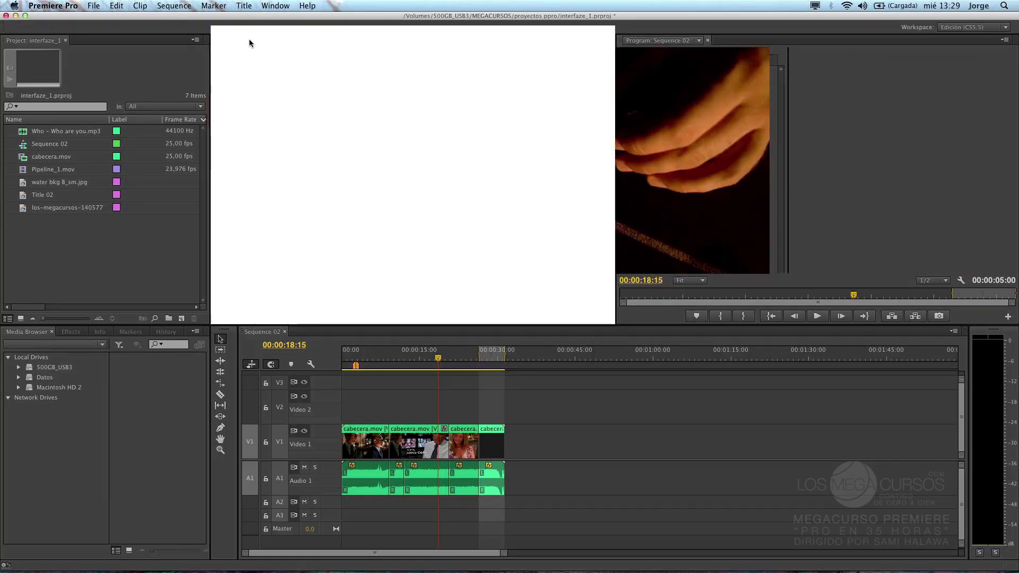
click(272, 31)
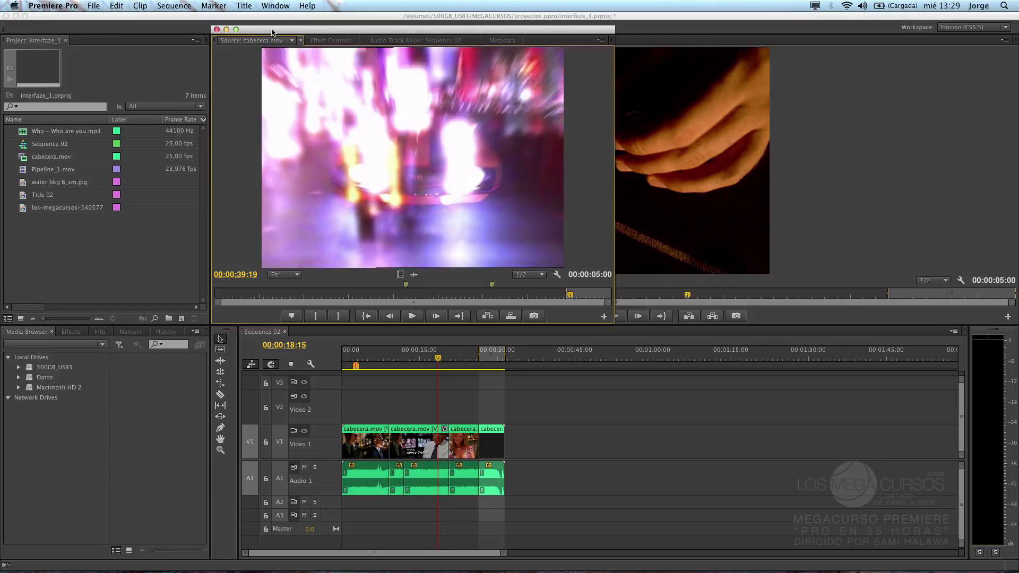
drag(272, 31, 361, 66)
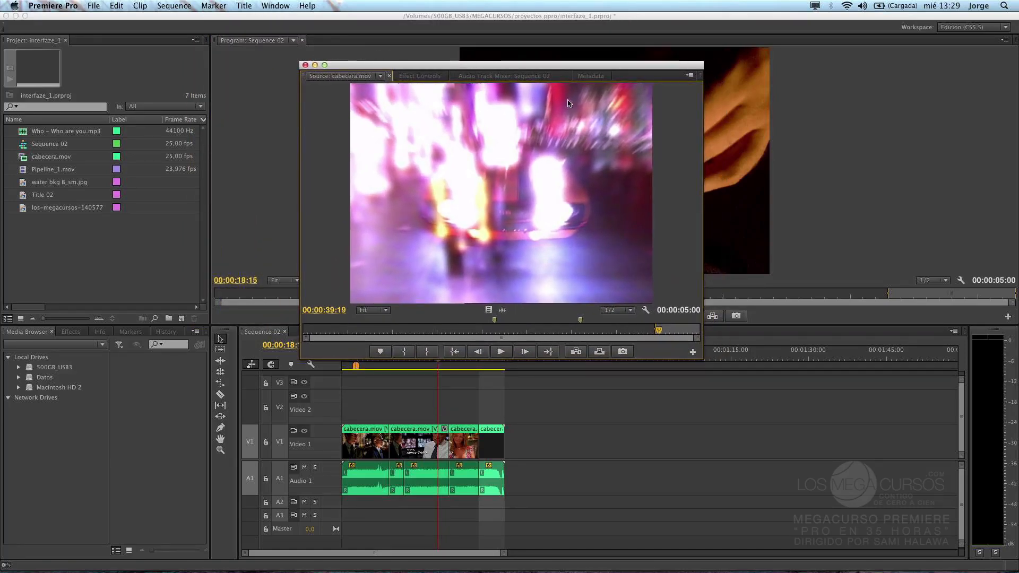
Step: Undock the Source panel from the floating frame and dock it as a tab in the Program monitor's frame
click(689, 77)
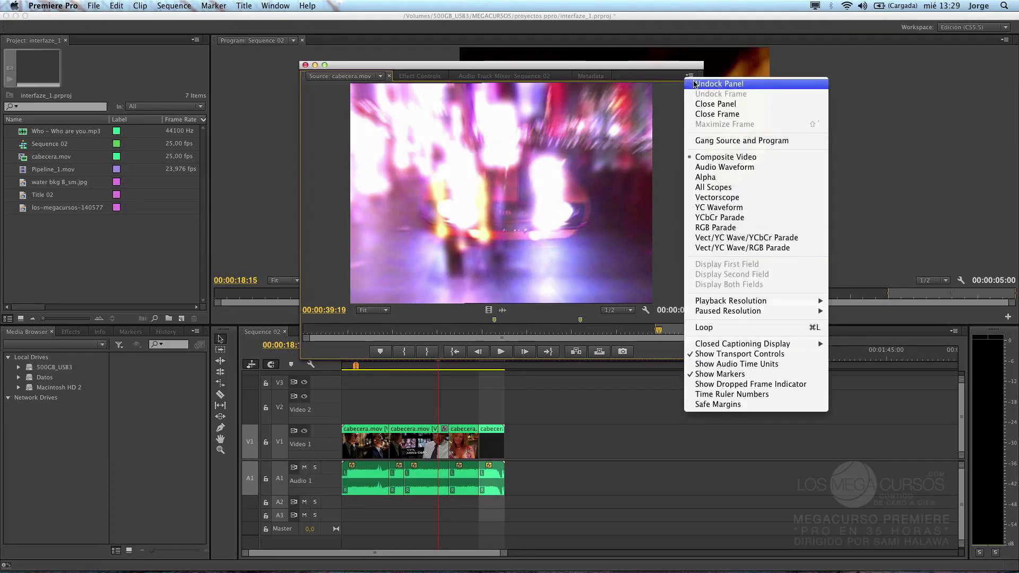
click(694, 83)
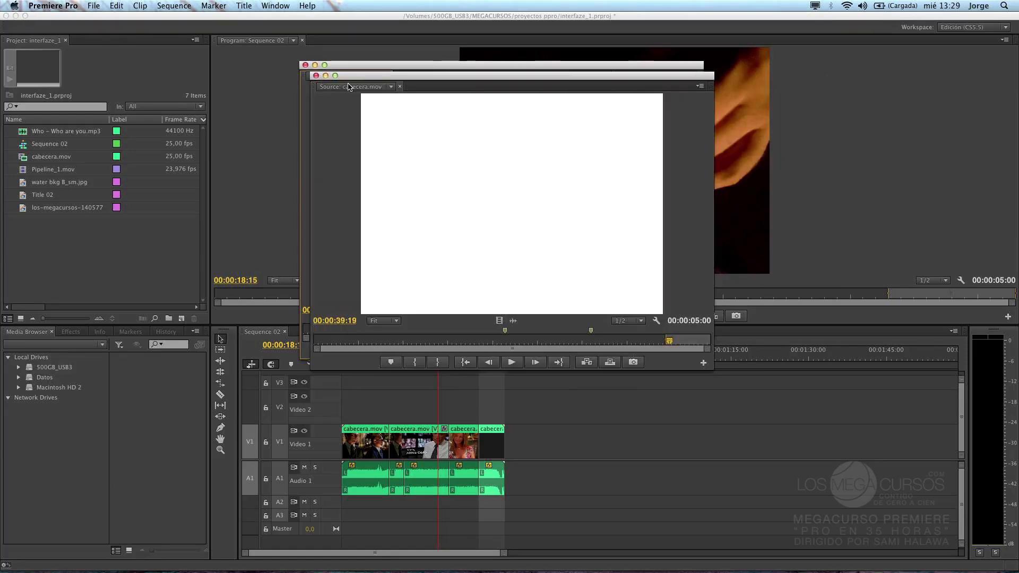
drag(358, 78, 372, 141)
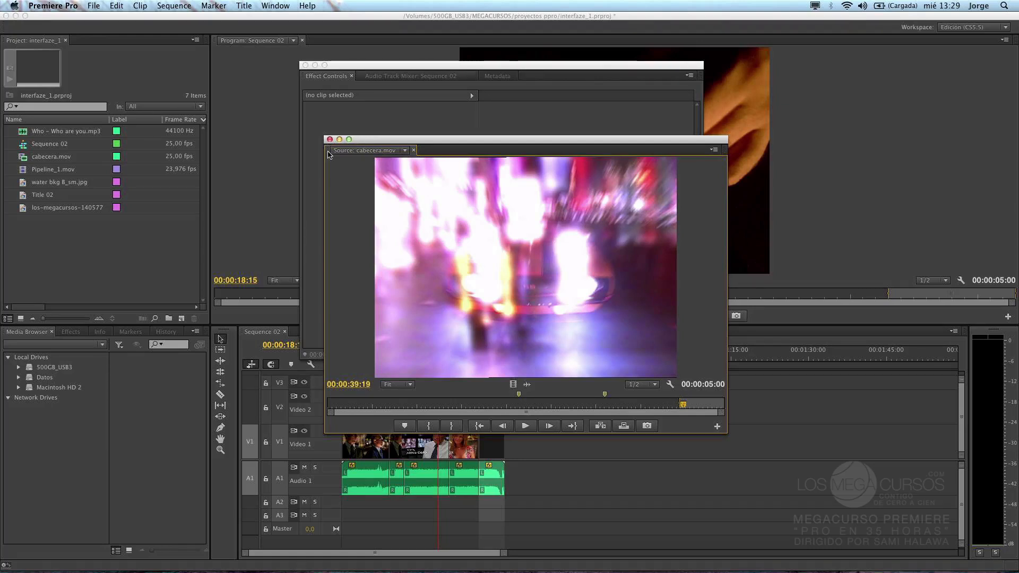
drag(328, 155, 326, 44)
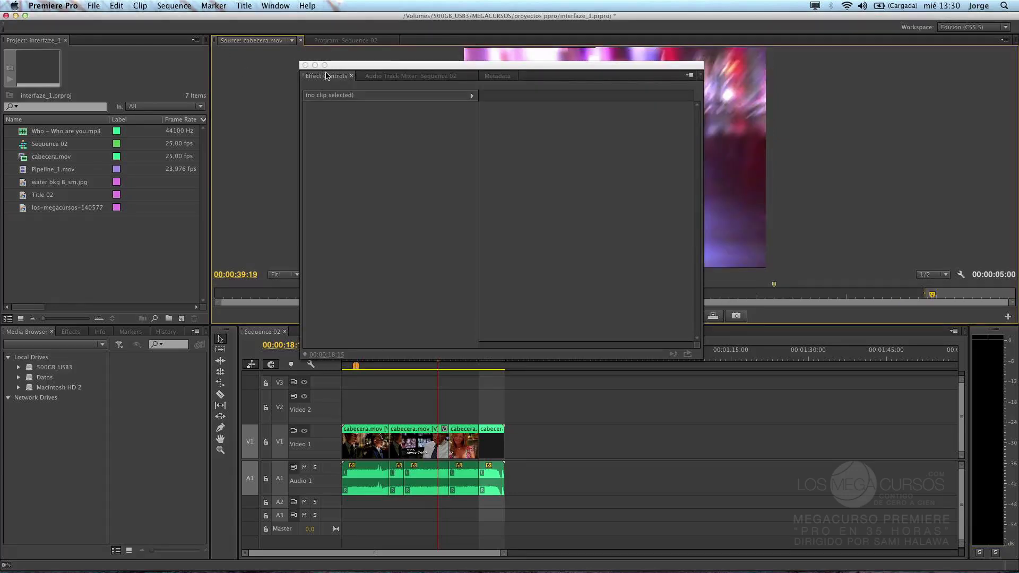
Step: Move the floating window aside and dock Effect Controls in its own frame between the Project panel and the monitors
drag(345, 66, 530, 181)
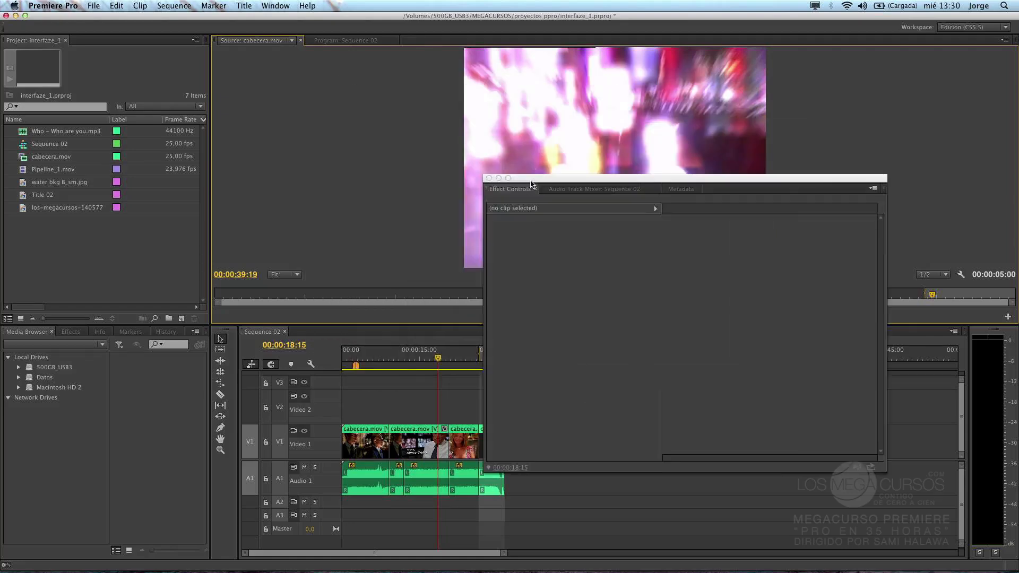
click(483, 185)
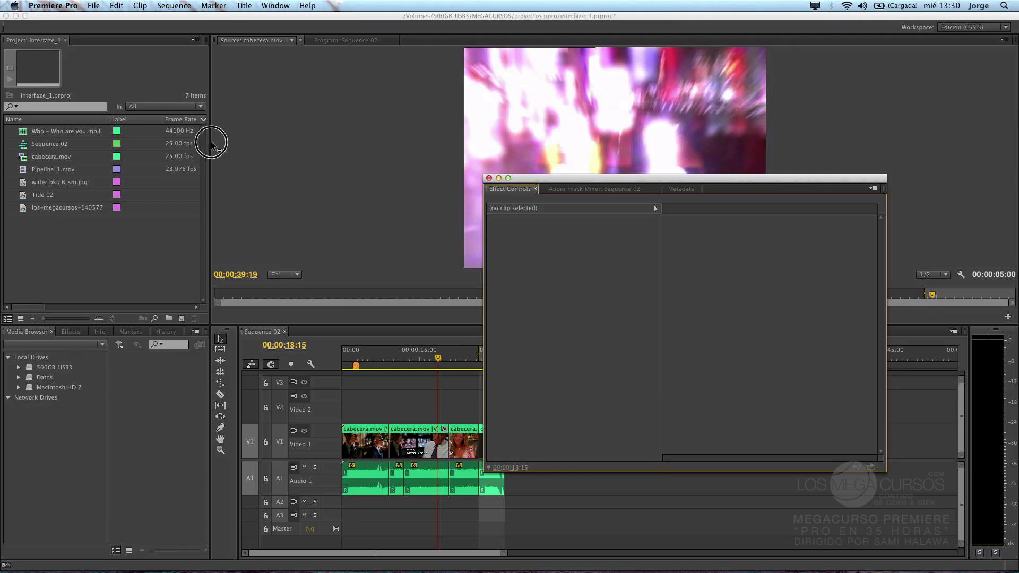
drag(211, 149, 216, 140)
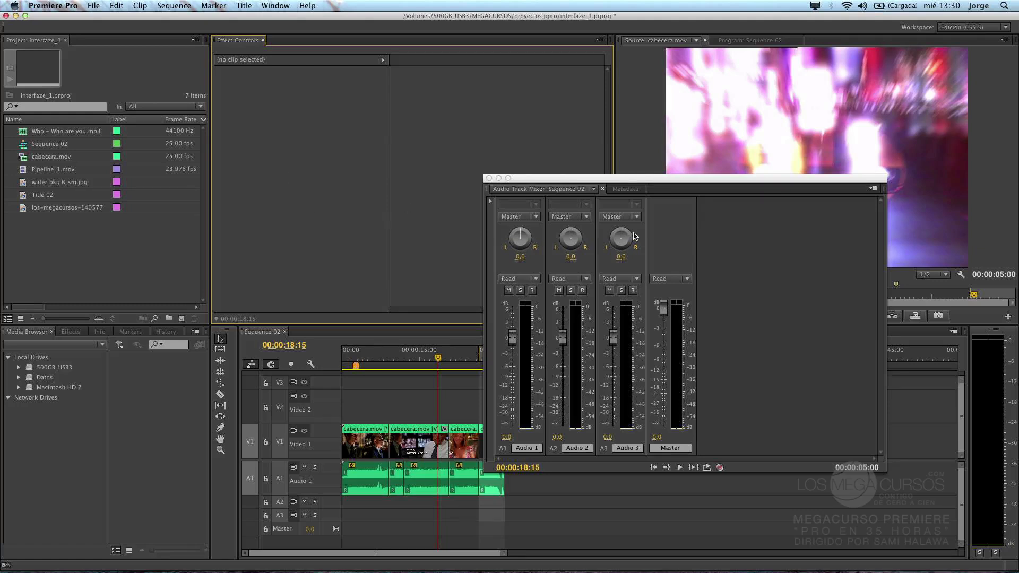
Step: Dock the Audio Track Mixer in the Effect Controls frame and switch between the two tabs, ending on the mixer
drag(539, 178, 396, 167)
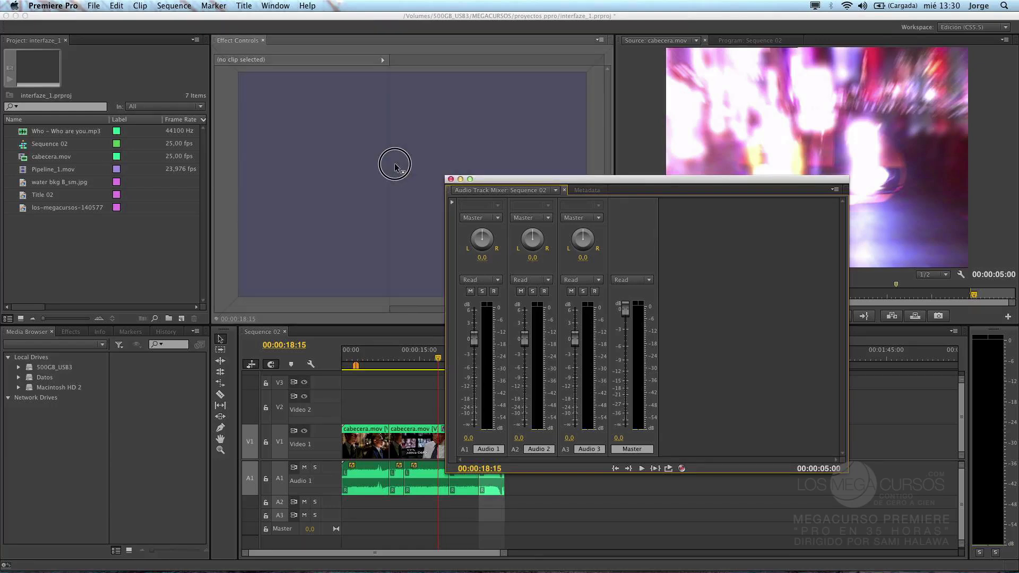
drag(395, 166, 395, 166)
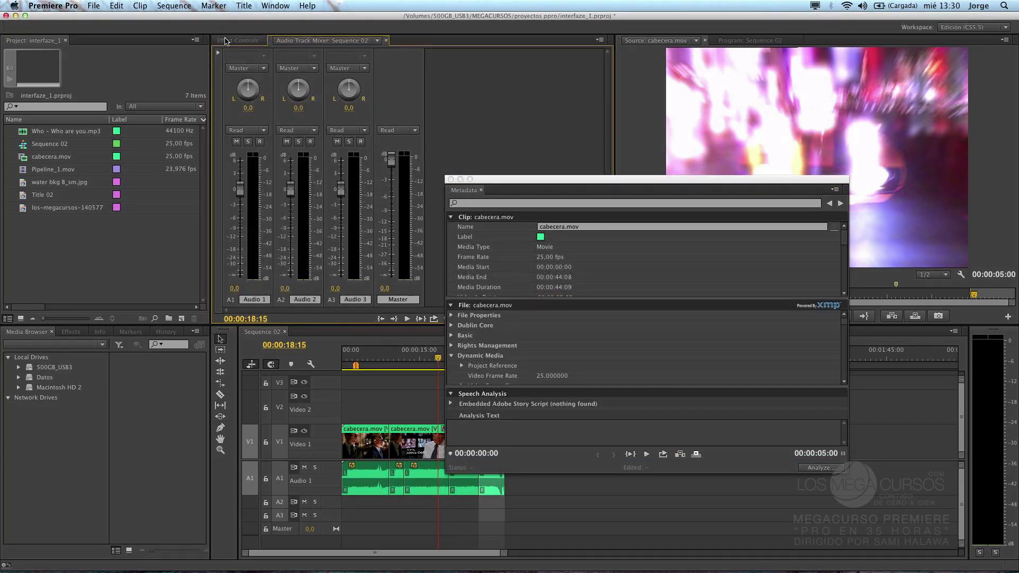
click(234, 41)
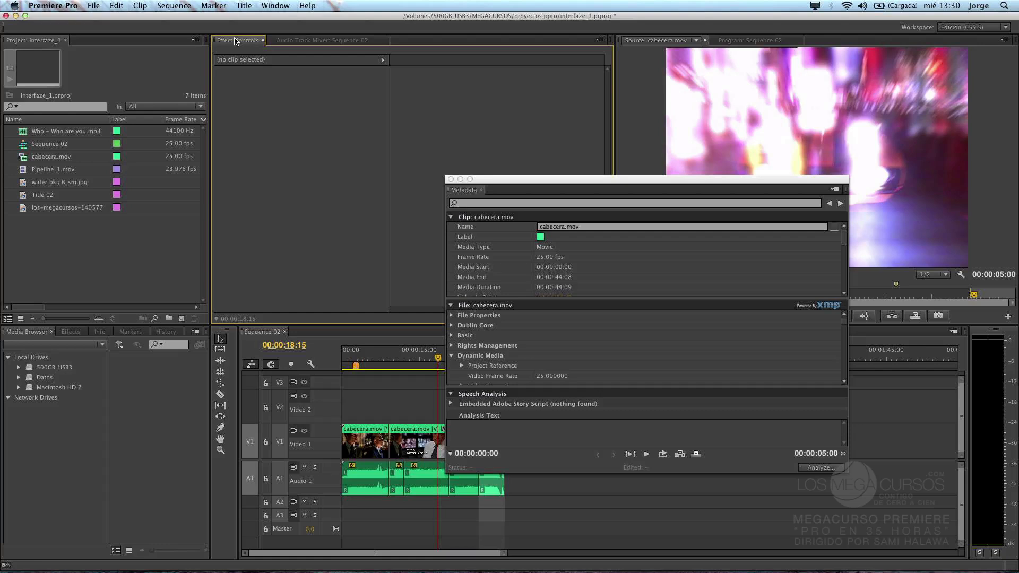
click(325, 41)
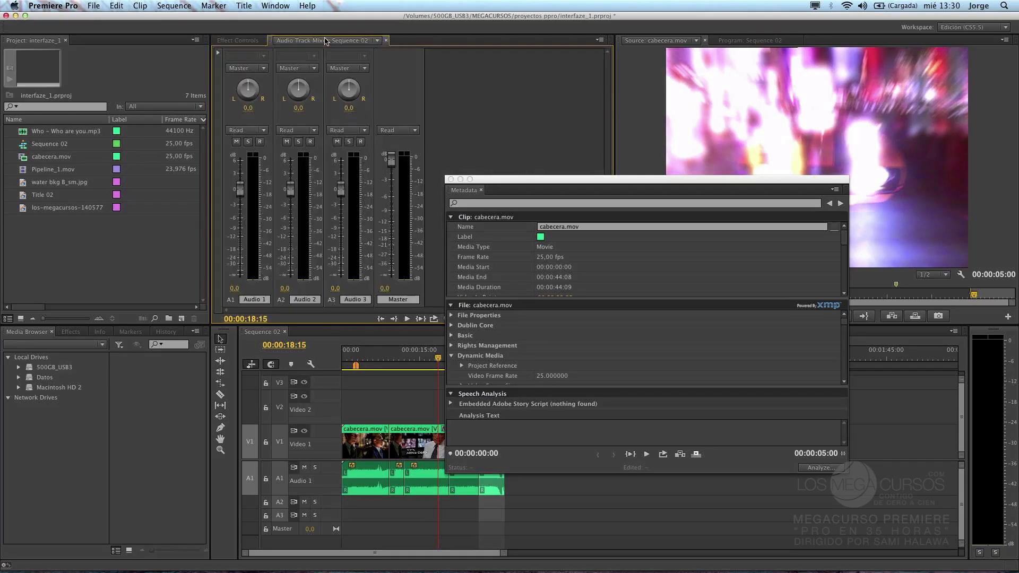
Step: Dock the Metadata panel across the full width of the workspace above all other panels and reduce its height
drag(463, 189, 430, 38)
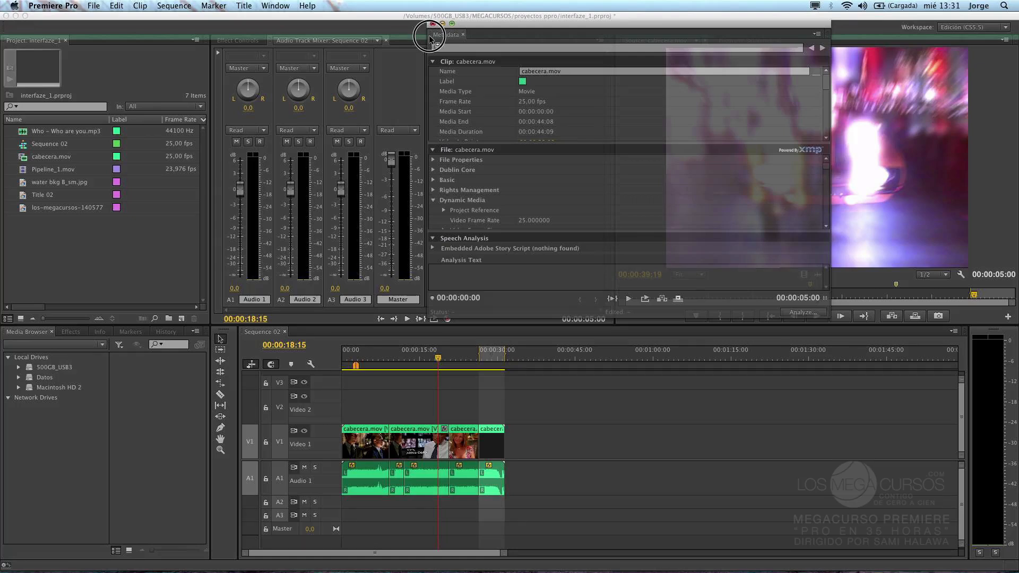
drag(430, 38, 430, 38)
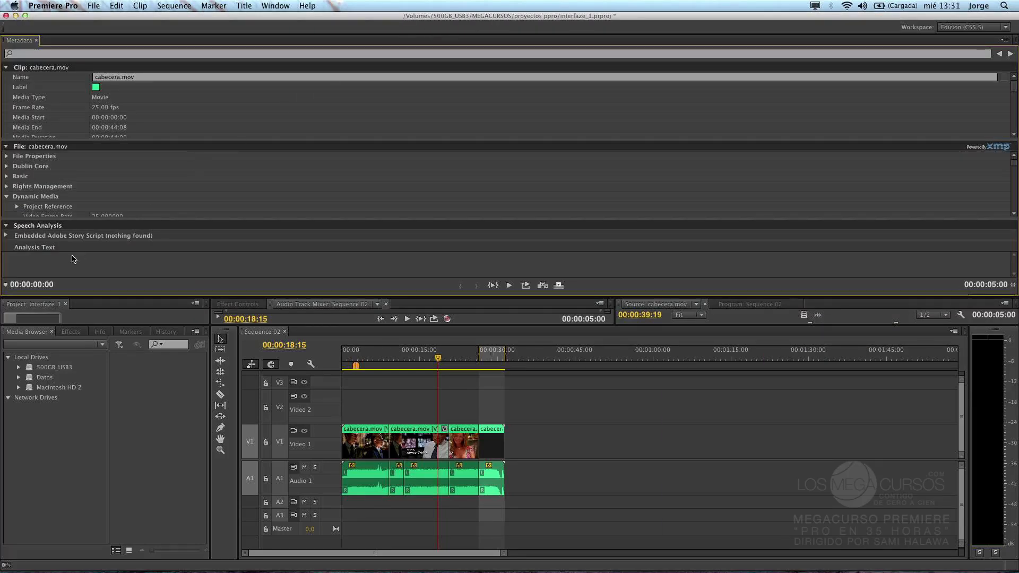
click(235, 143)
key(grave)
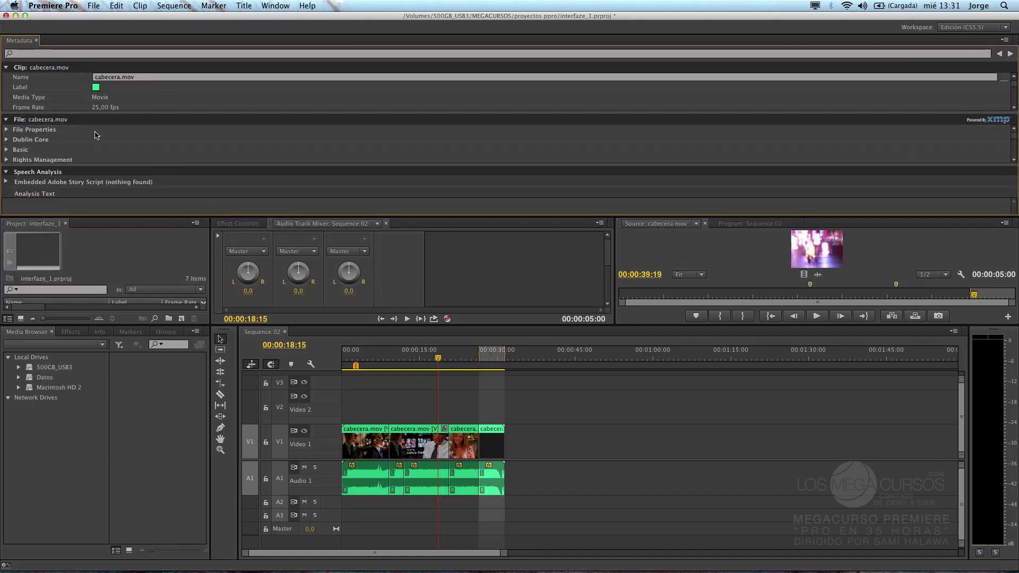
Step: Relocate the Metadata panel, trying the workspace's far side edge before docking it as a tab in the timeline frame
click(7, 46)
drag(7, 46, 12, 217)
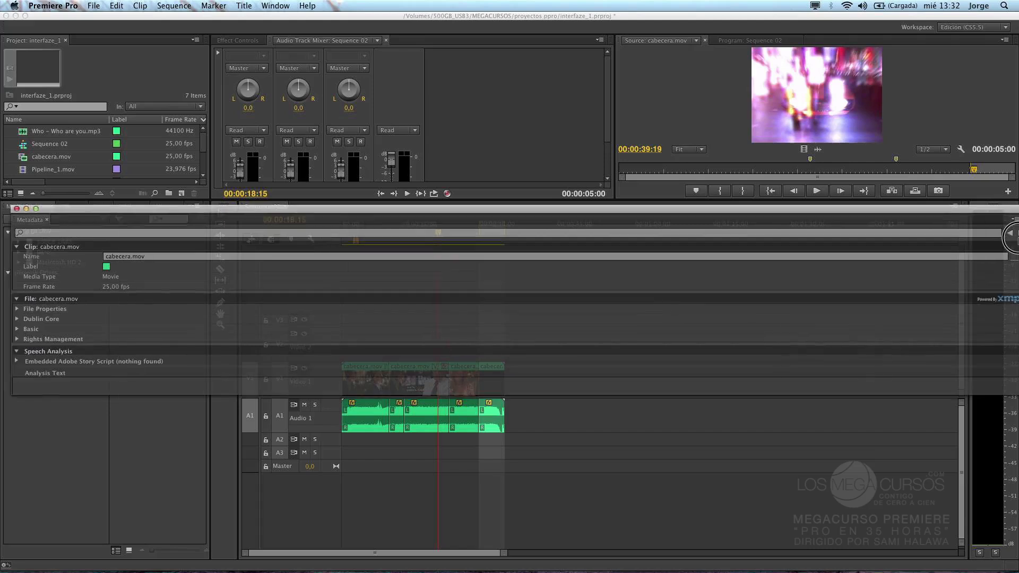
drag(1012, 238, 1012, 237)
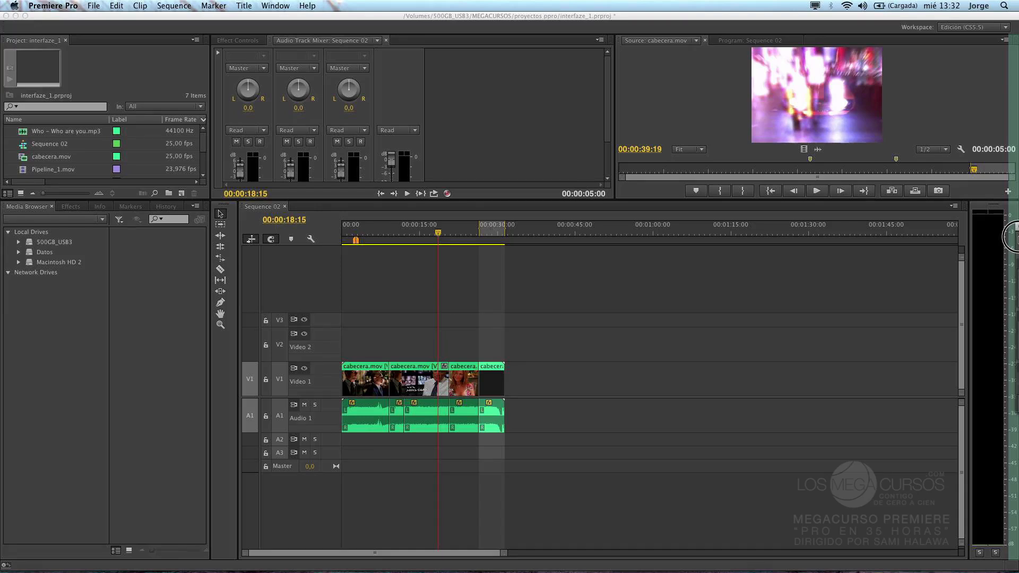
mouse_move(1012, 237)
mouse_down()
mouse_move(953, 233)
mouse_move(922, 187)
mouse_move(901, 196)
mouse_move(898, 213)
mouse_up()
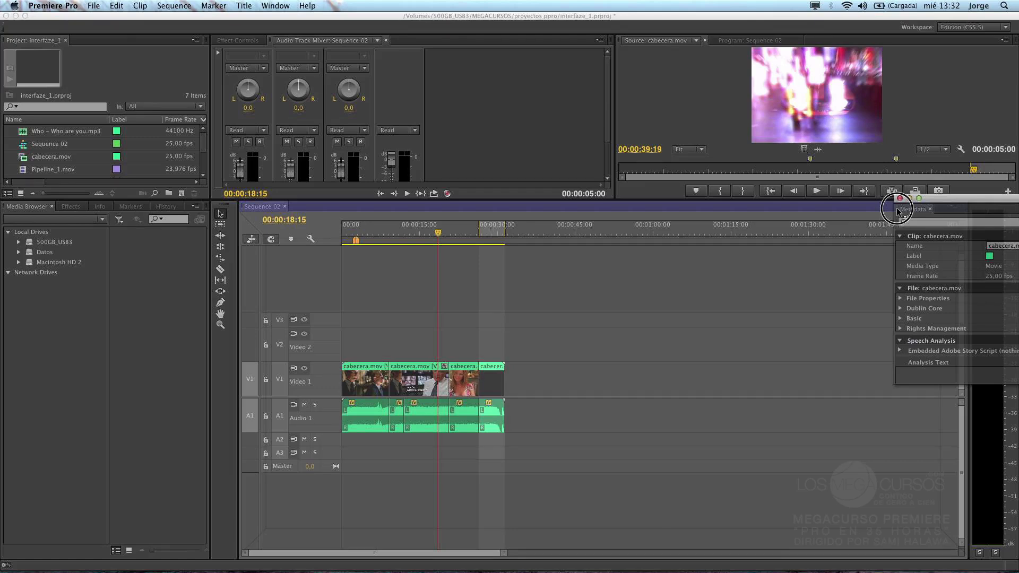
drag(899, 212, 896, 208)
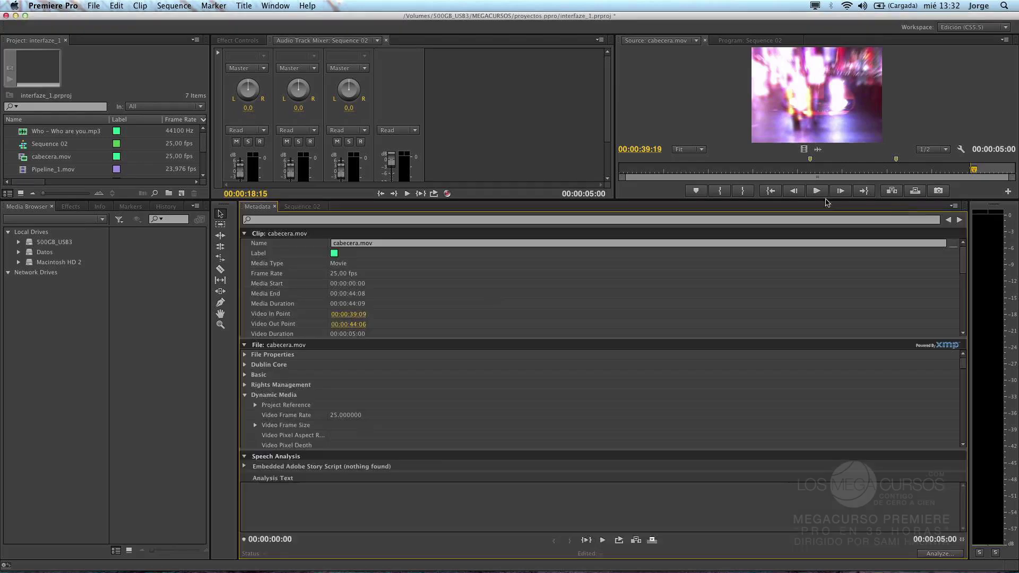
Step: Undock the Metadata panel from the timeline frame and dock it in its own frame between the timeline and the audio meters
drag(254, 210, 271, 305)
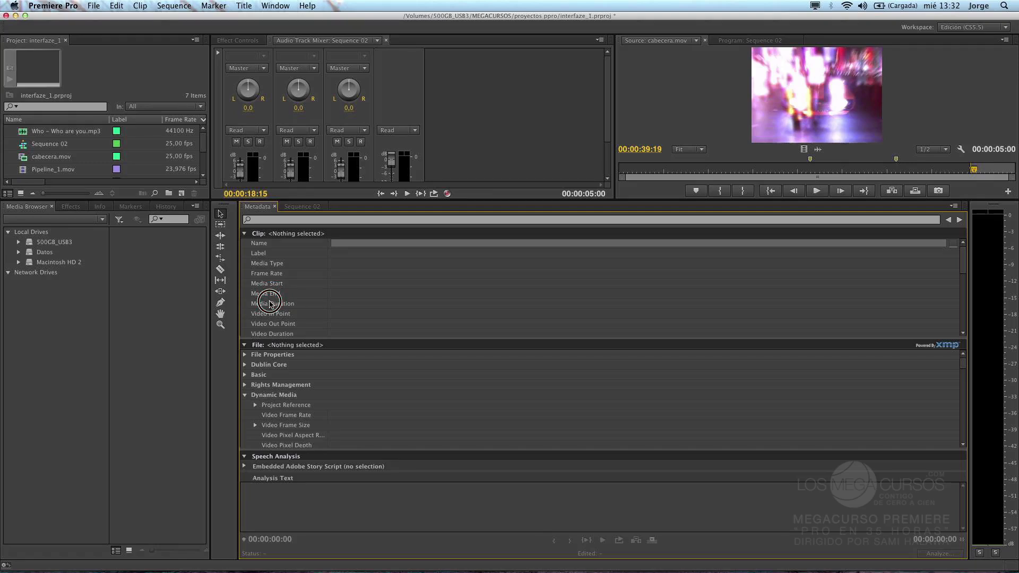
drag(243, 206, 373, 374)
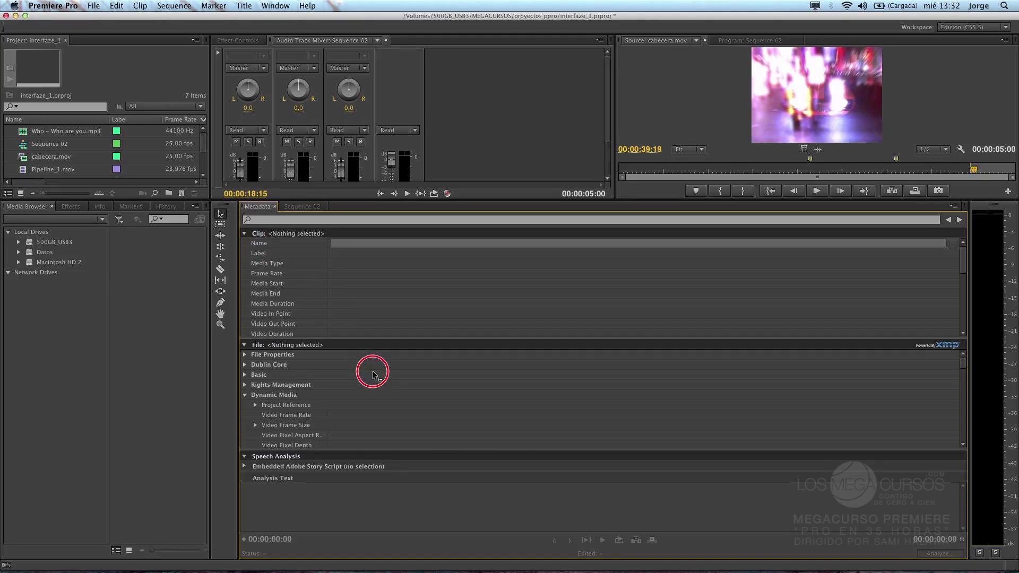
drag(373, 374, 373, 374)
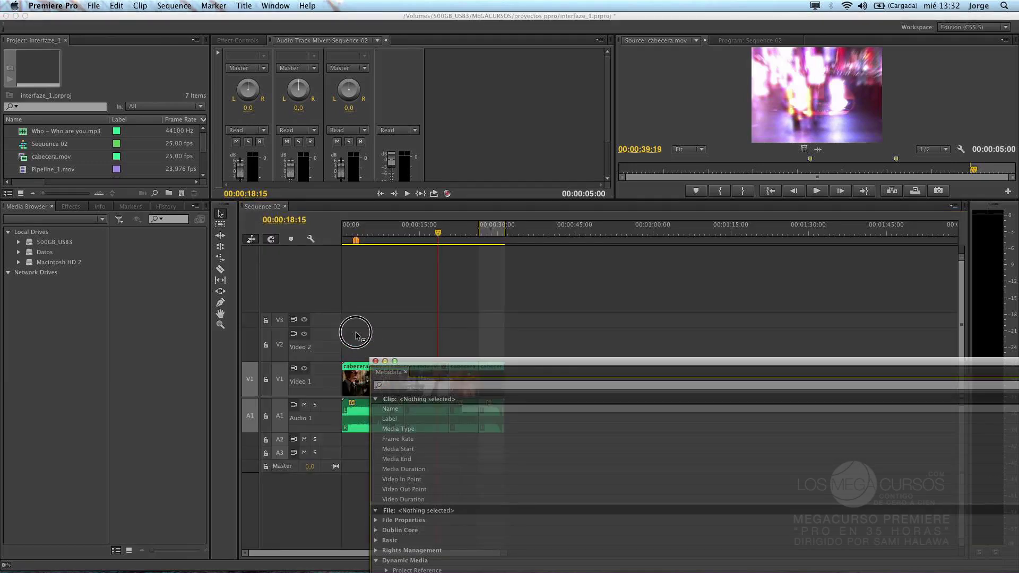
drag(379, 363, 330, 290)
drag(517, 327, 290, 251)
drag(306, 348, 964, 386)
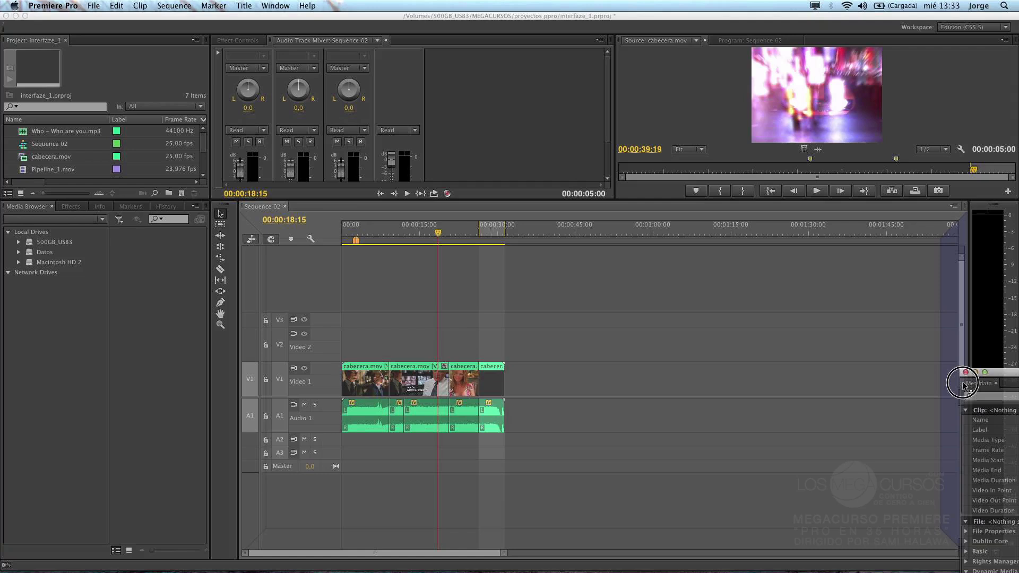
drag(964, 386, 964, 386)
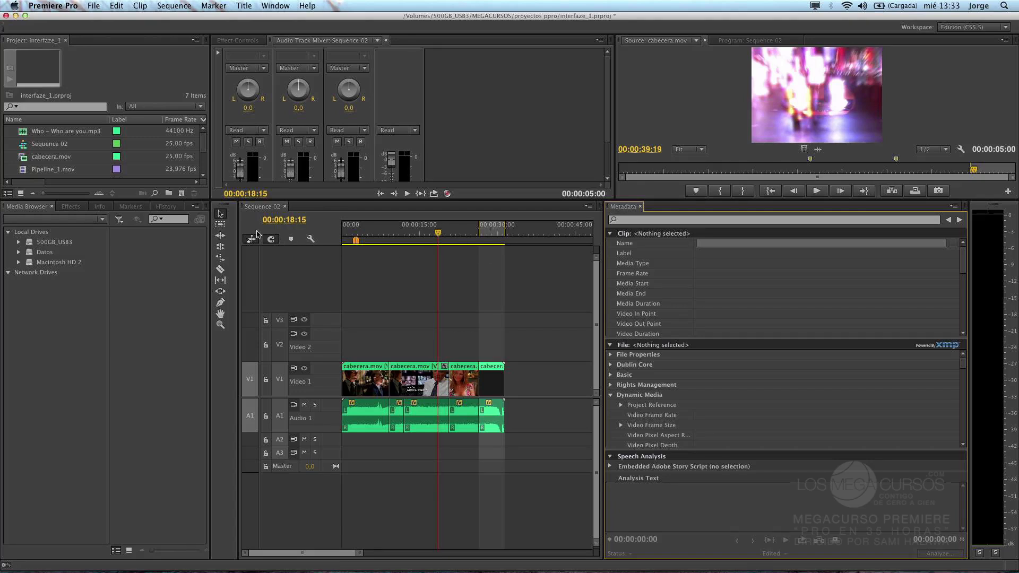
Step: Resize several frames at once from their shared corners, widening the Project and Media Browser frames at the expense of the mixer and timeline
click(210, 200)
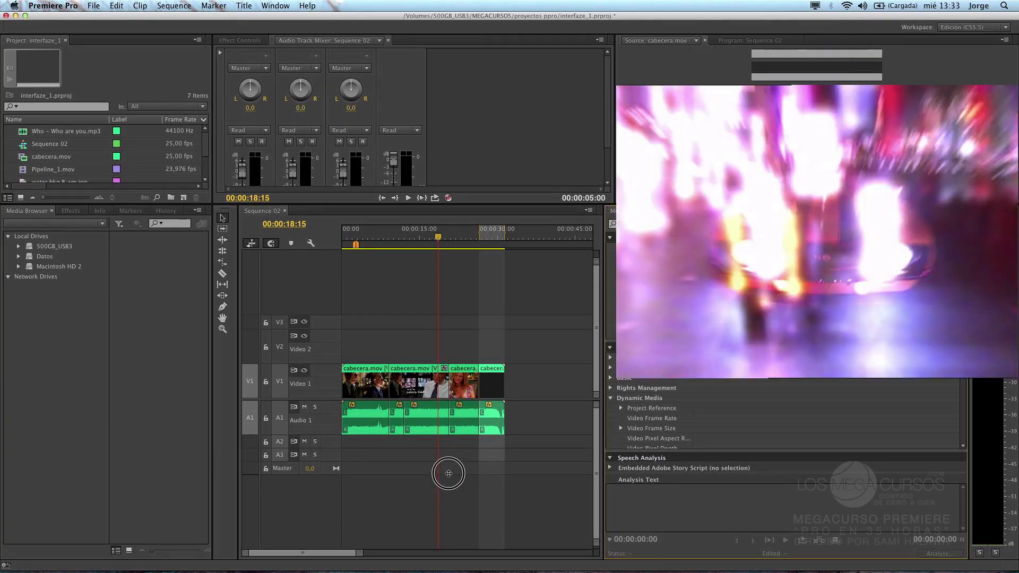
drag(448, 473, 448, 473)
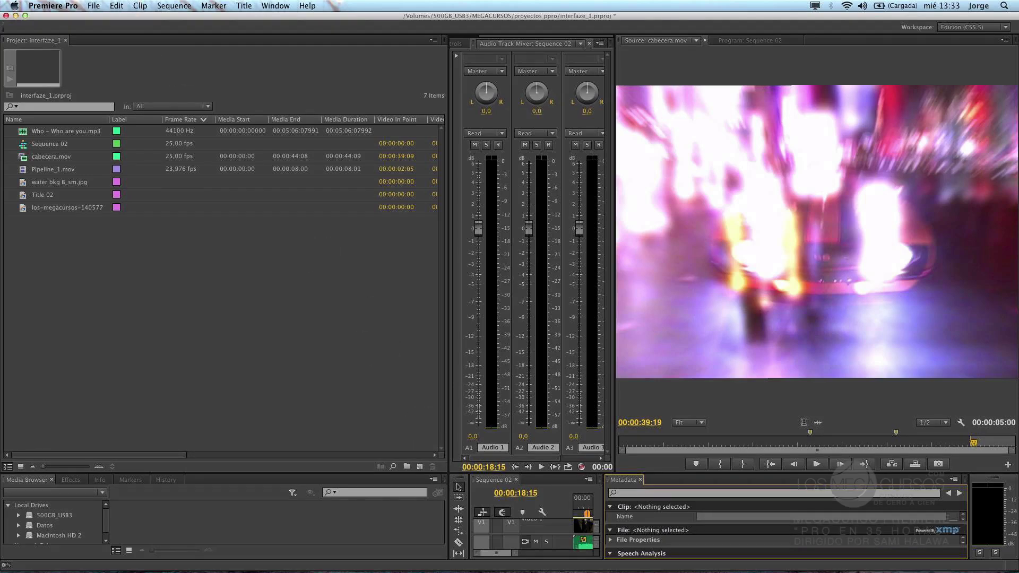
drag(102, 69, 98, 59)
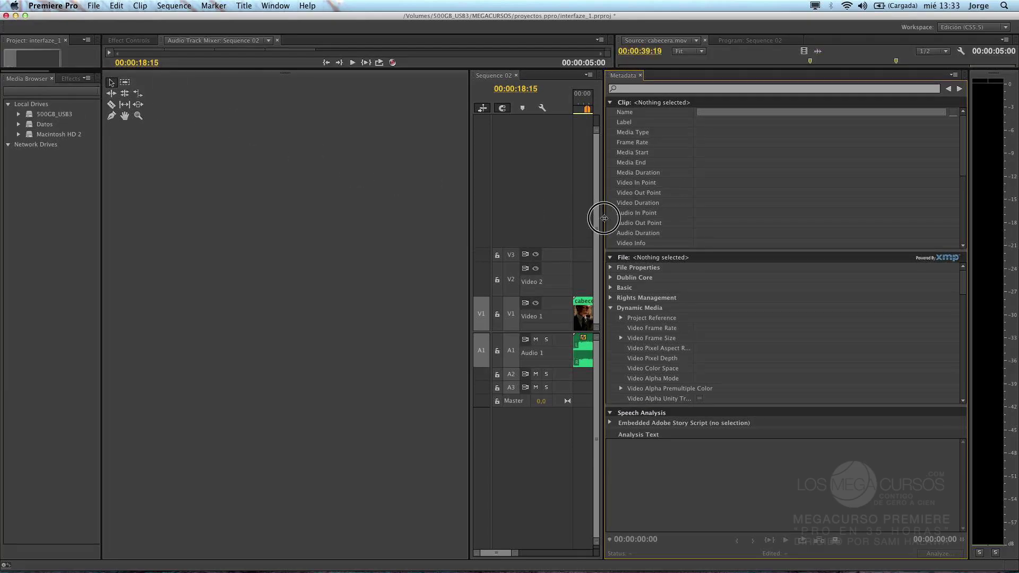
drag(604, 218, 606, 219)
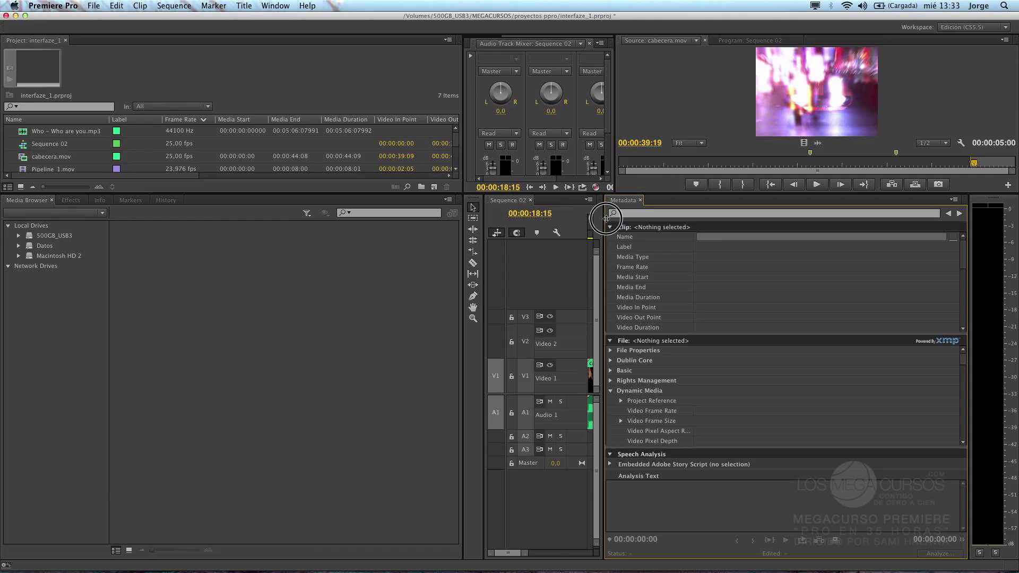
click(607, 219)
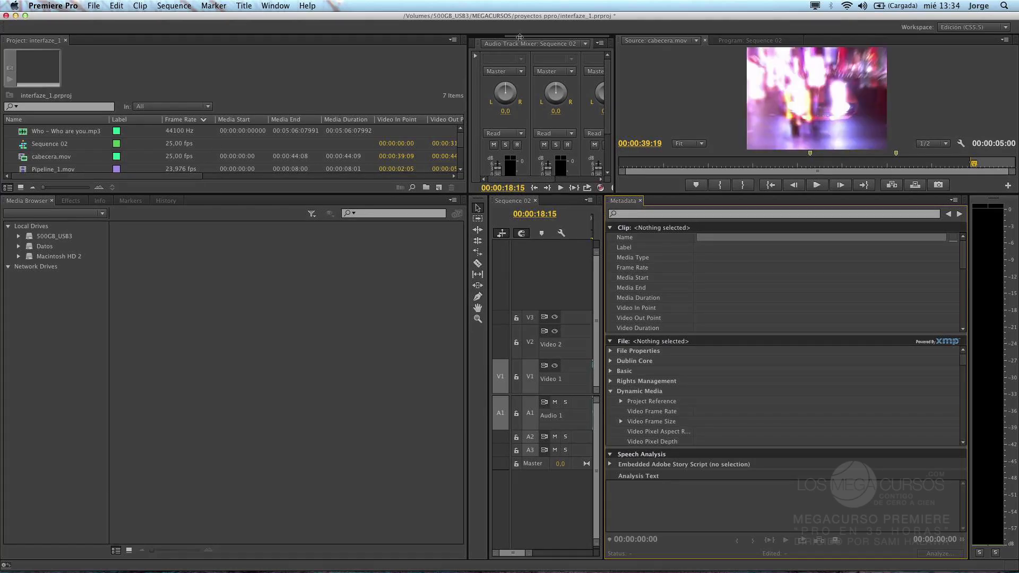
drag(606, 218, 606, 231)
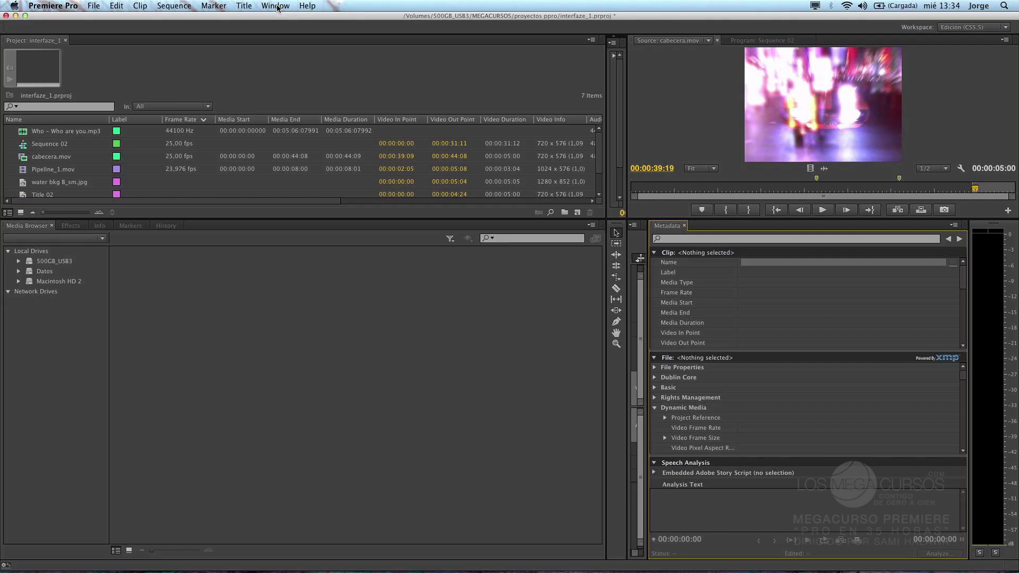
Step: Reset the current workspace Edición (CS5.5) to its original layout
click(277, 6)
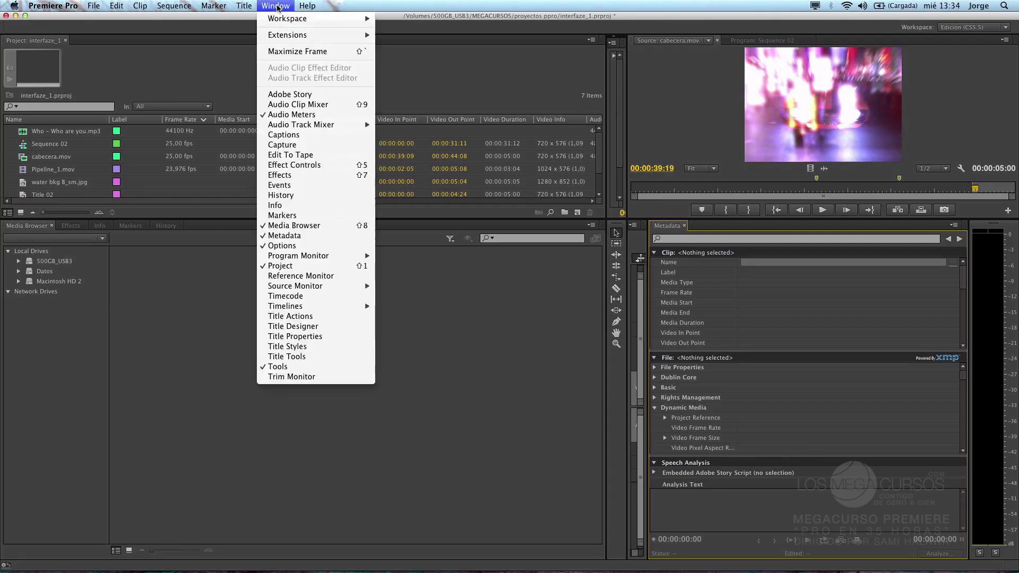
mouse_move(280, 22)
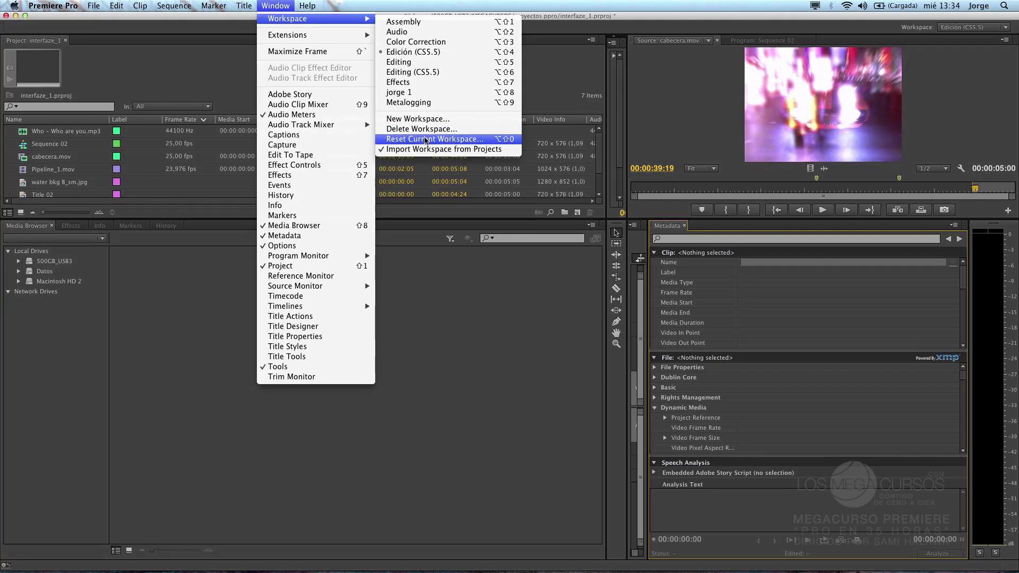
click(443, 142)
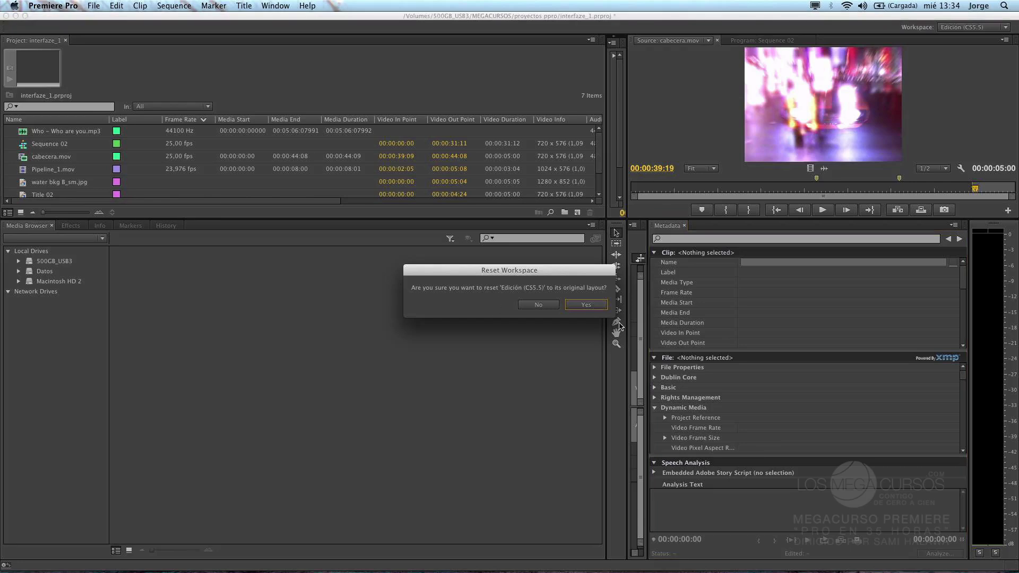
click(586, 307)
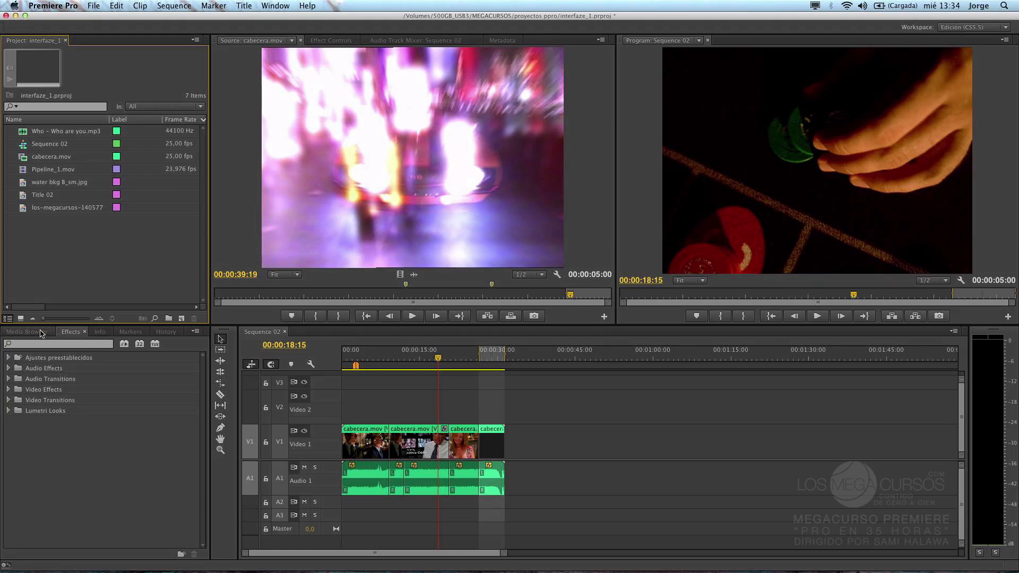
Step: Activate the Source monitor, Program monitor and Media Browser in turn, ending with the Source monitor active
click(246, 244)
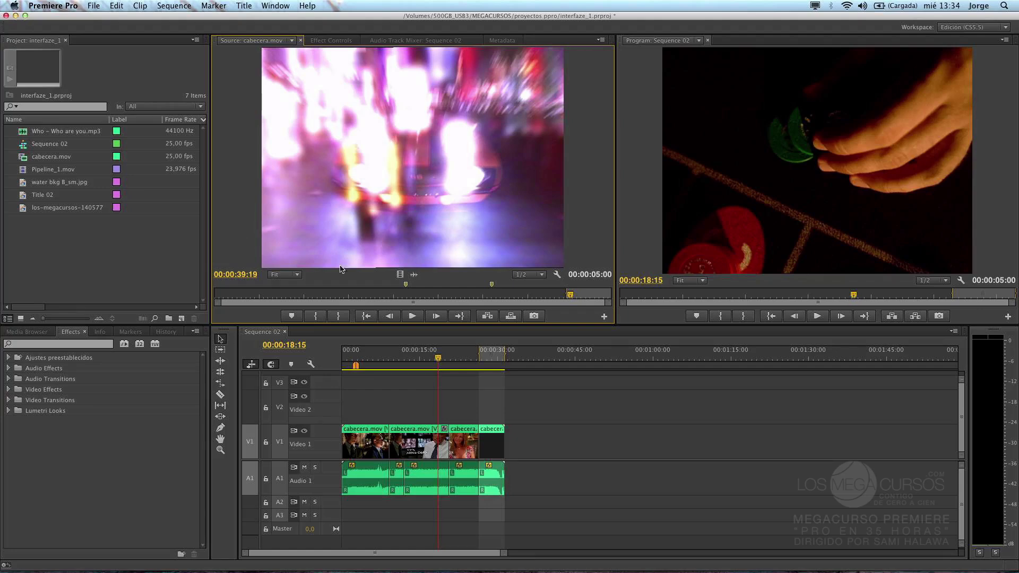
click(635, 187)
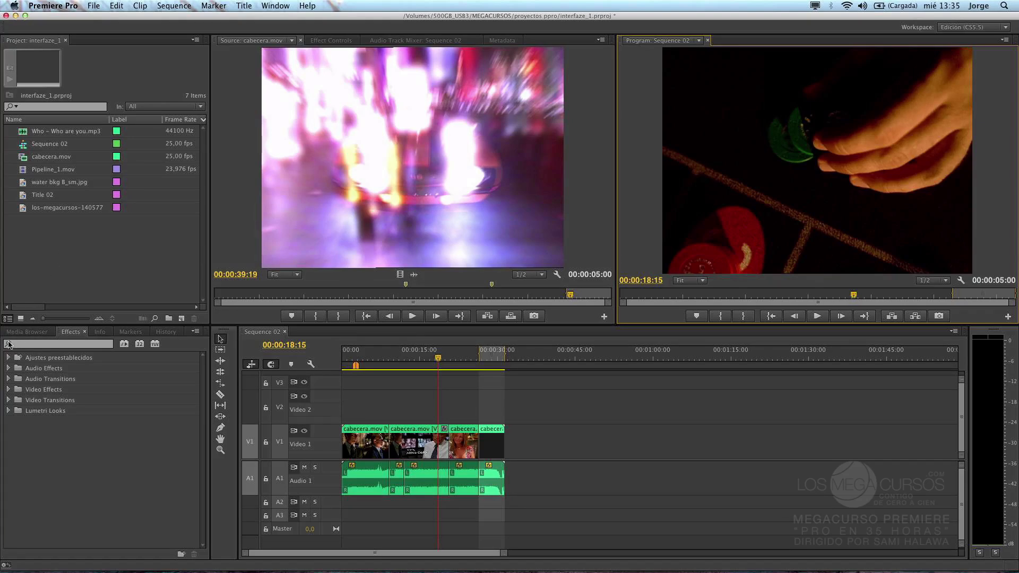
click(27, 332)
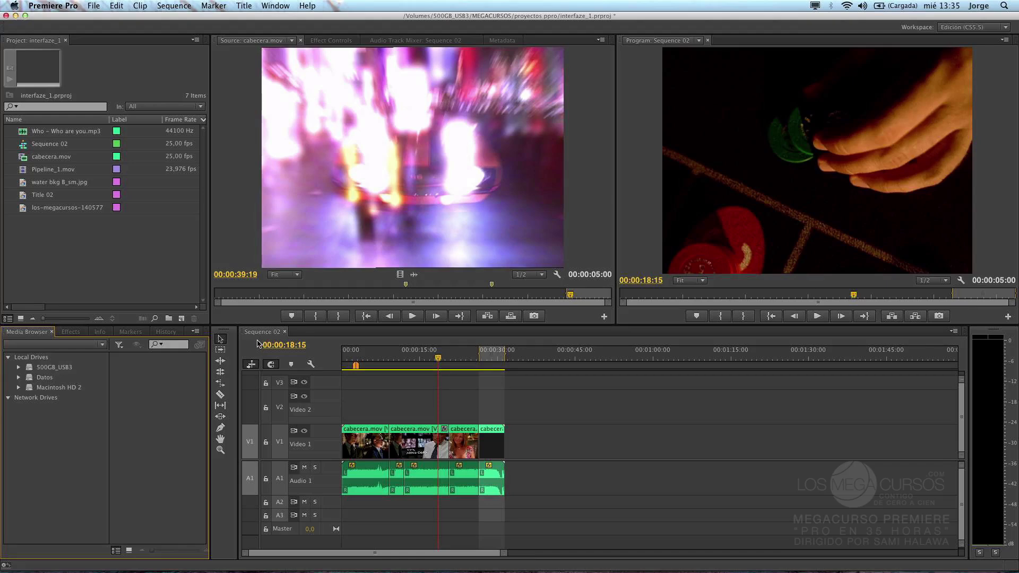
key(n)
key(v)
click(228, 199)
click(229, 203)
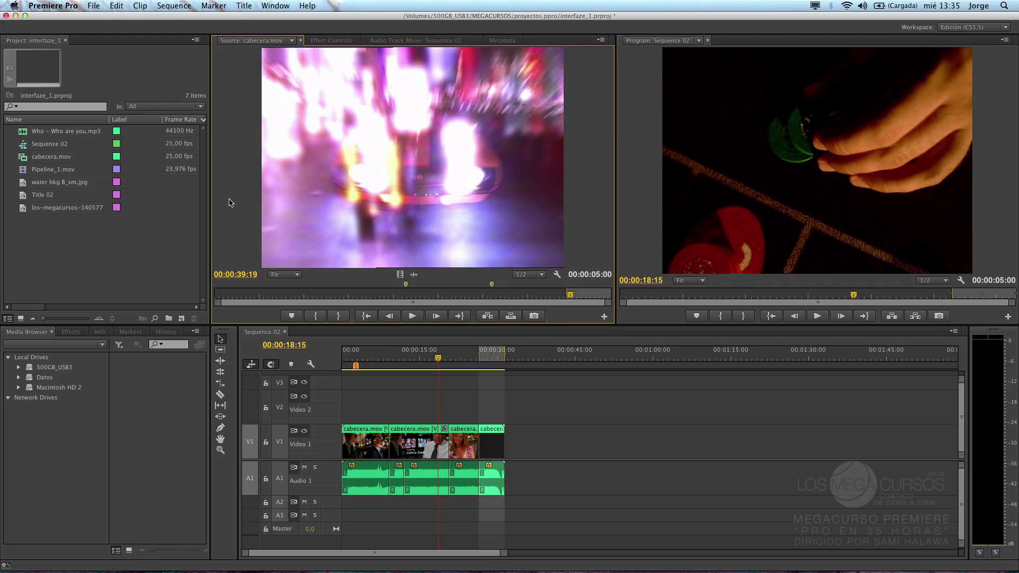
Step: Maximize the Source monitor's frame and restore it to its normal size
click(600, 42)
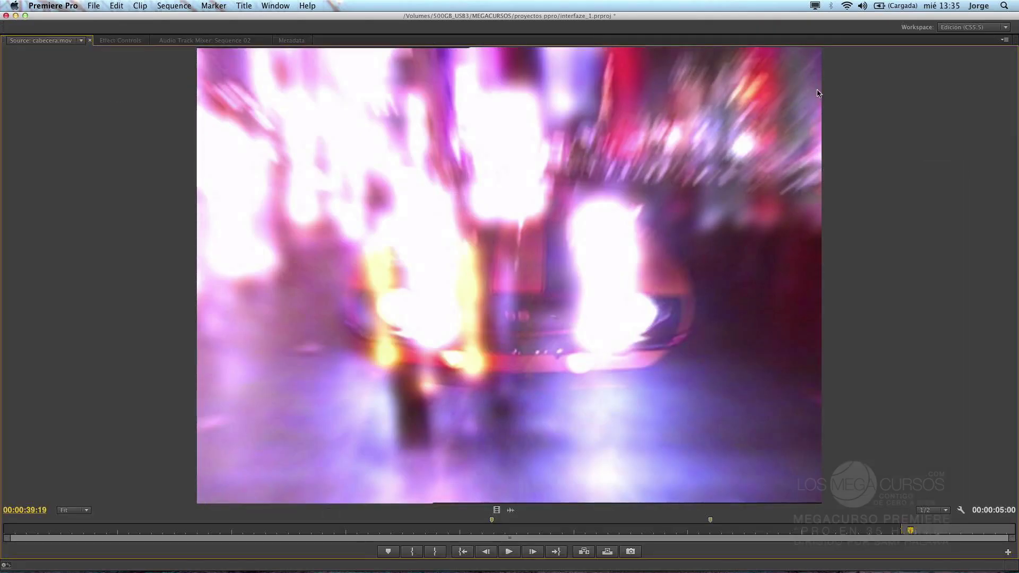
click(1003, 42)
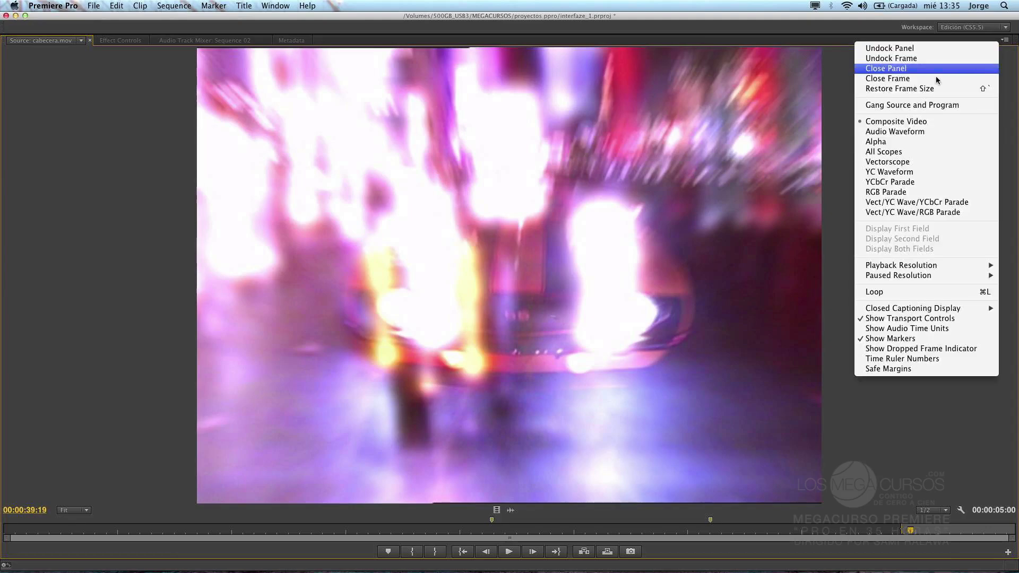
click(924, 88)
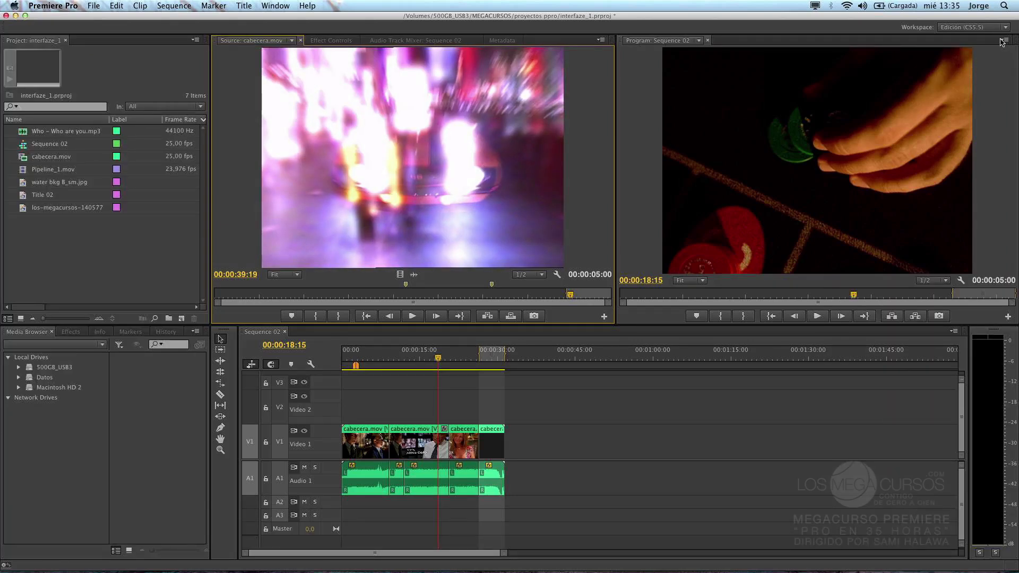
Step: Look over the Program monitor's panel options and maximize the Source monitor's frame
click(1003, 41)
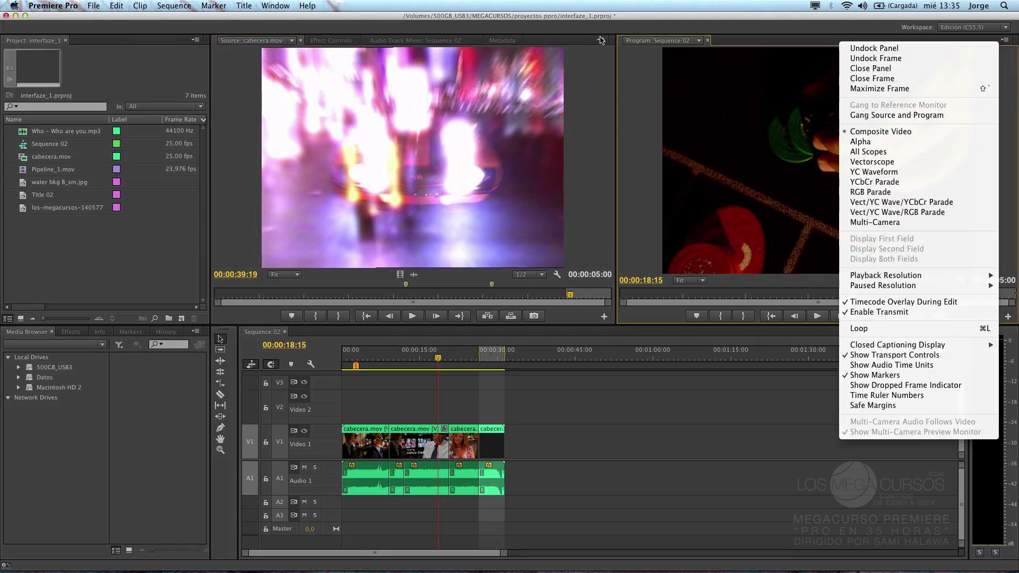
click(593, 58)
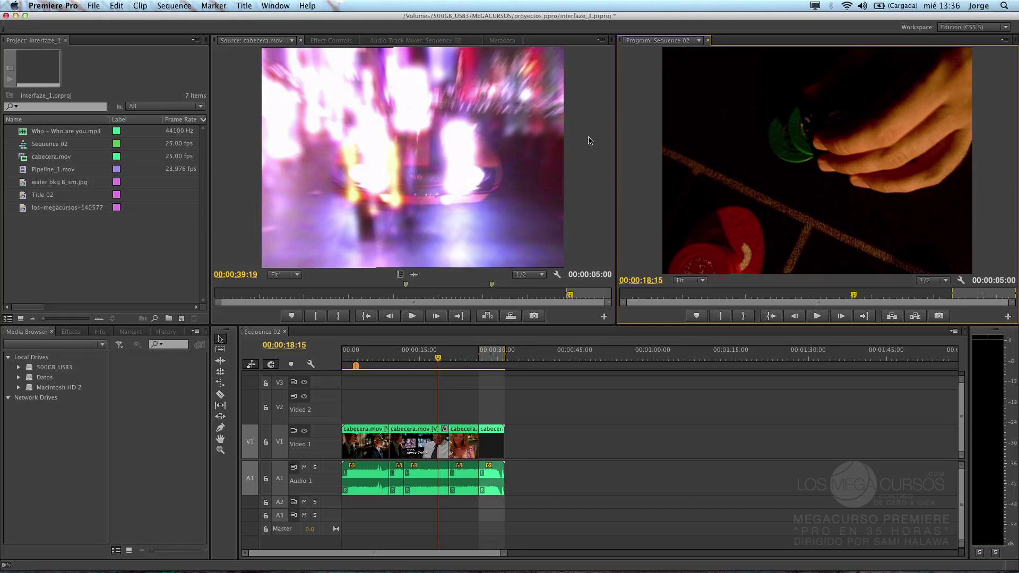
click(609, 64)
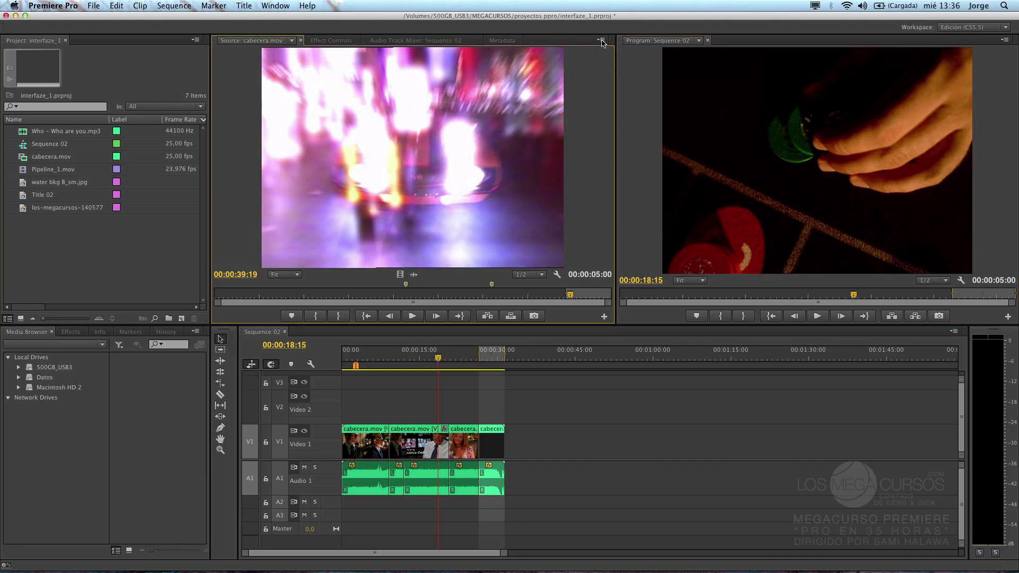
click(601, 41)
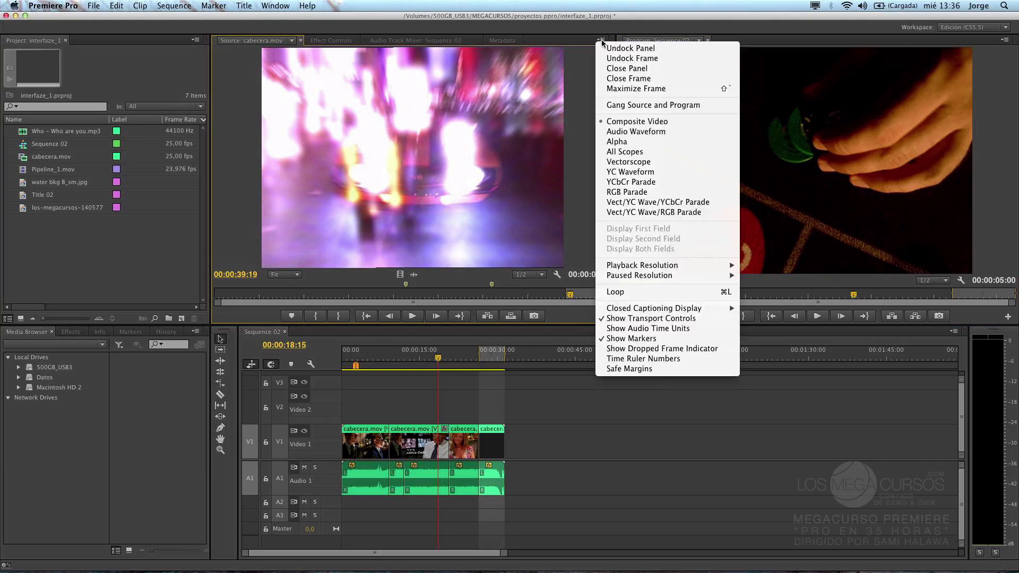
click(611, 88)
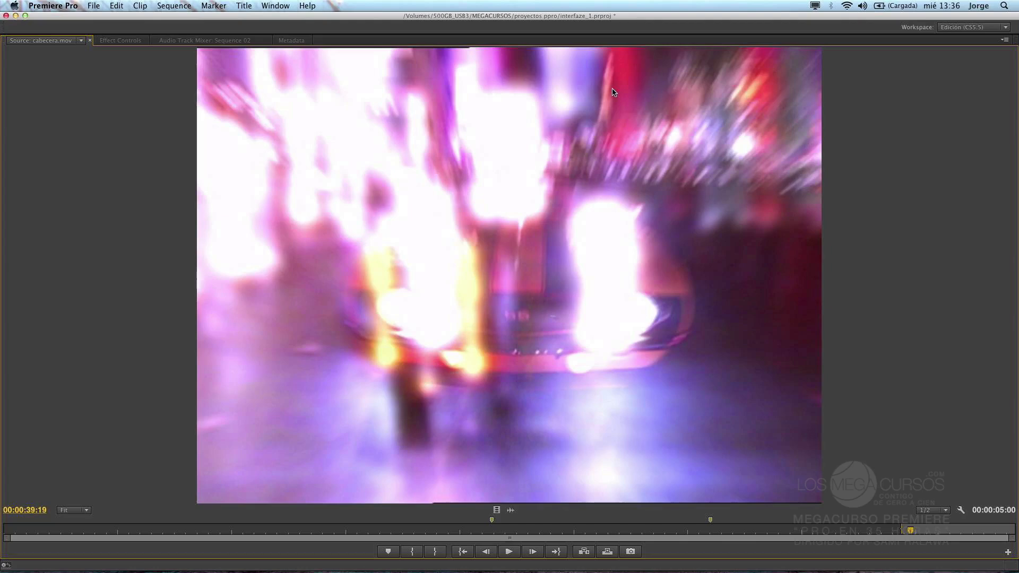
Step: View cabecera.mov in the Source monitor as an Audio Waveform and with All Scopes
click(1005, 40)
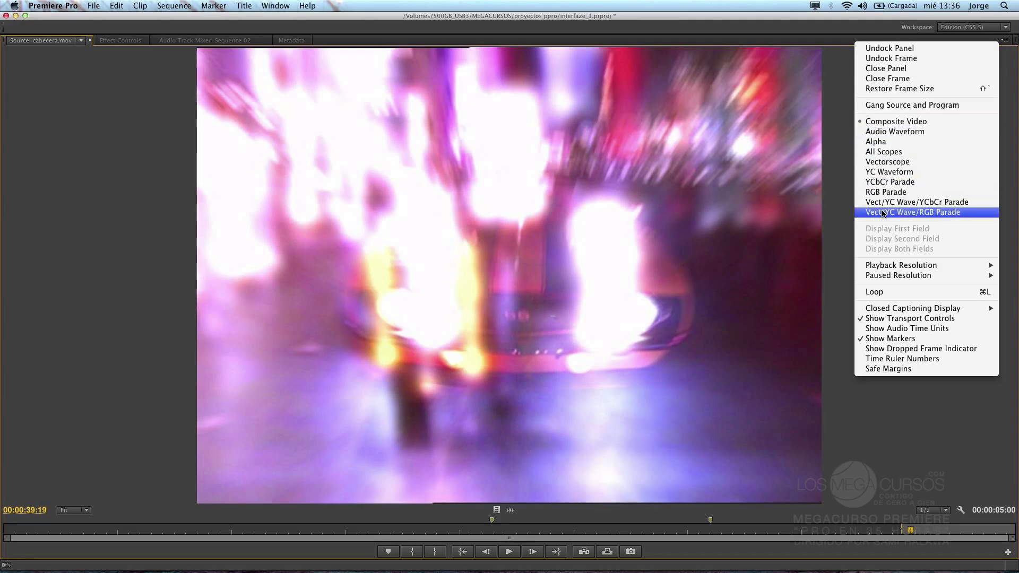
click(895, 132)
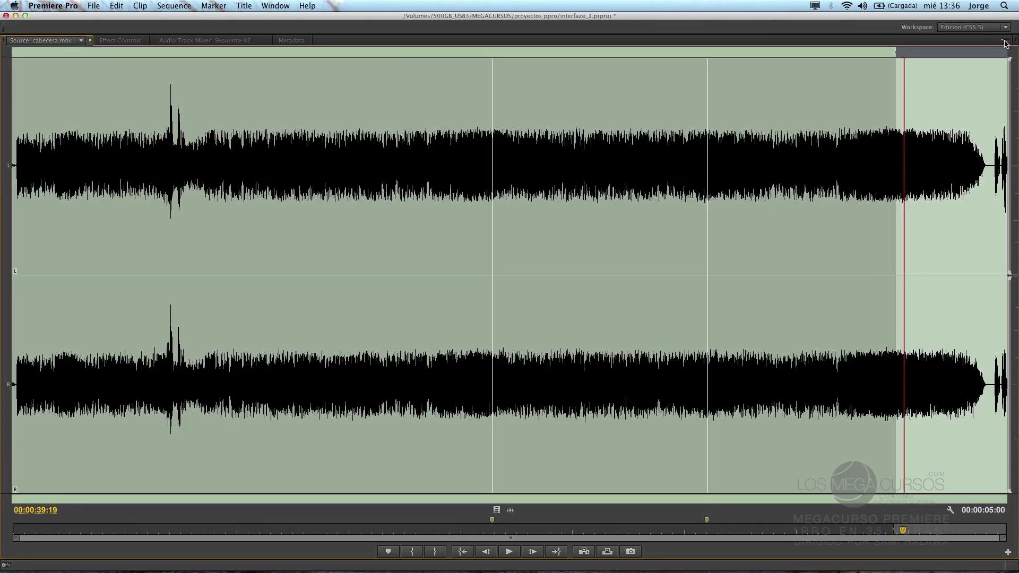
click(1005, 40)
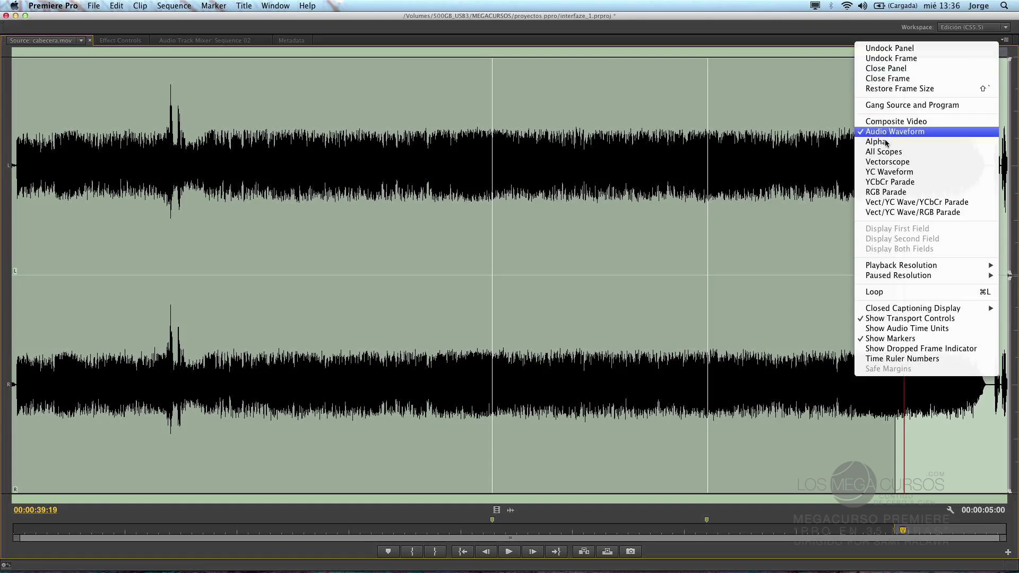
key(Escape)
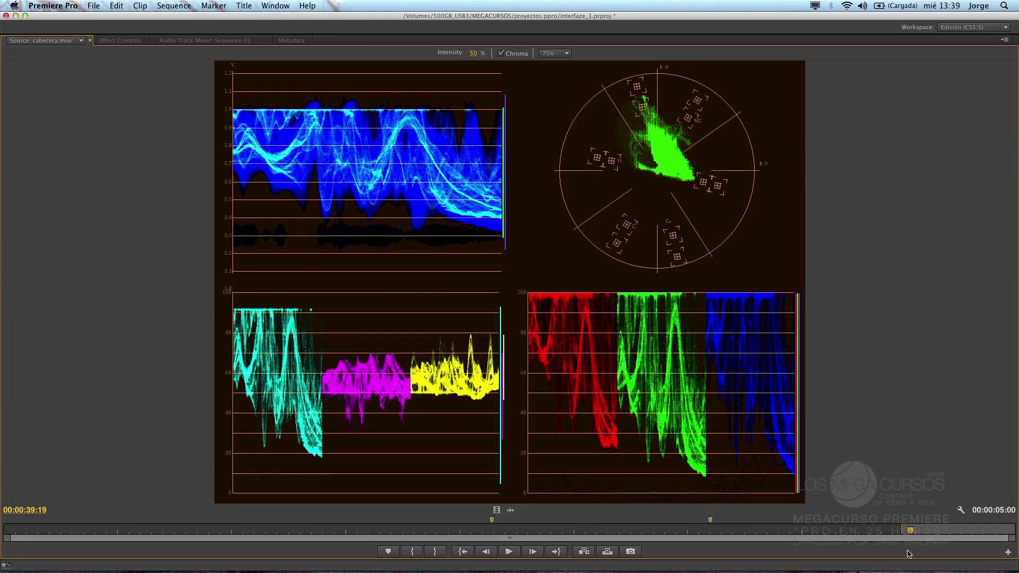
Step: Switch the Source monitor back to Composite Video and turn on its dropped frame indicator and safe margins
click(1005, 43)
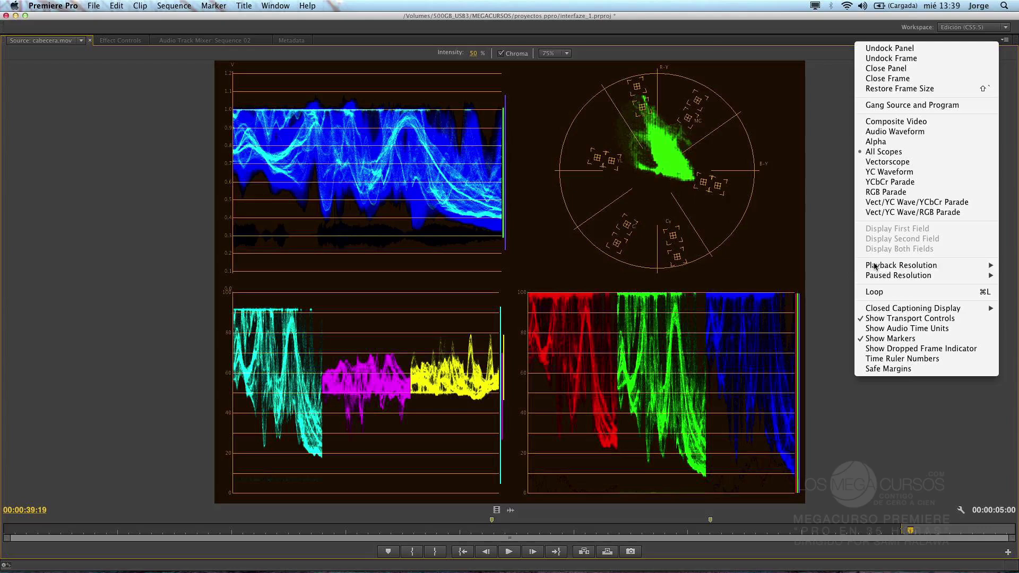
mouse_move(876, 266)
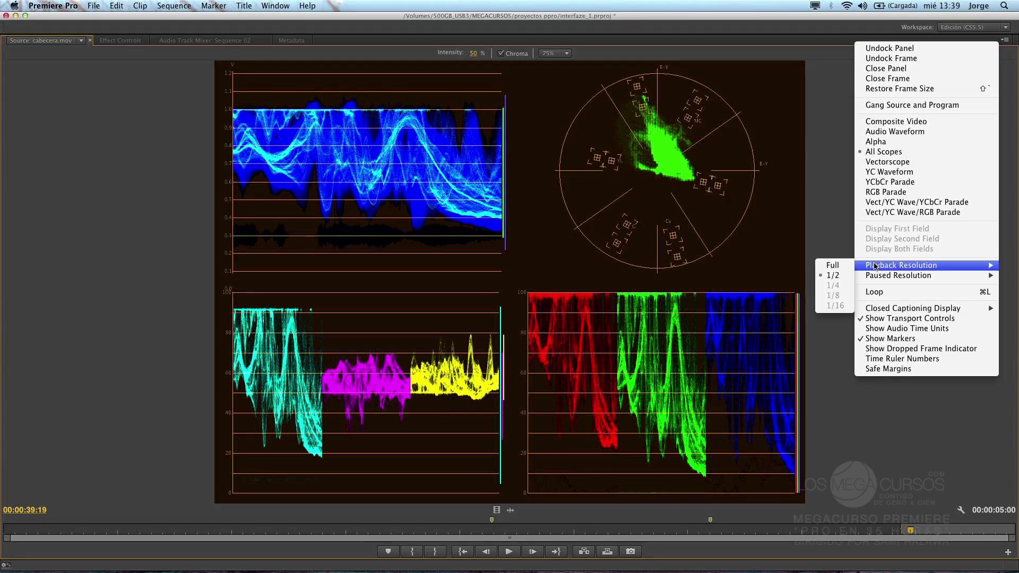
click(903, 122)
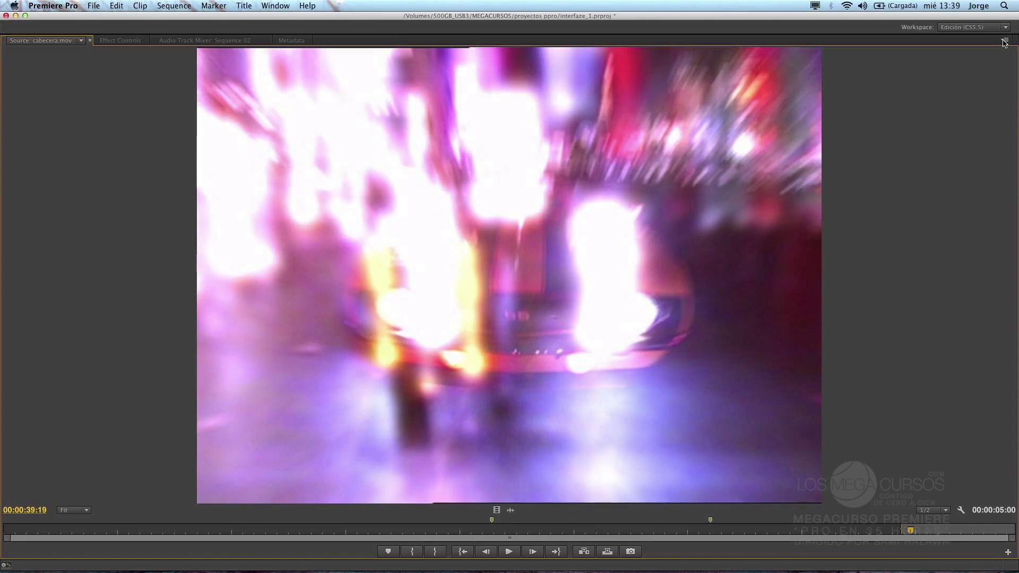
click(1005, 41)
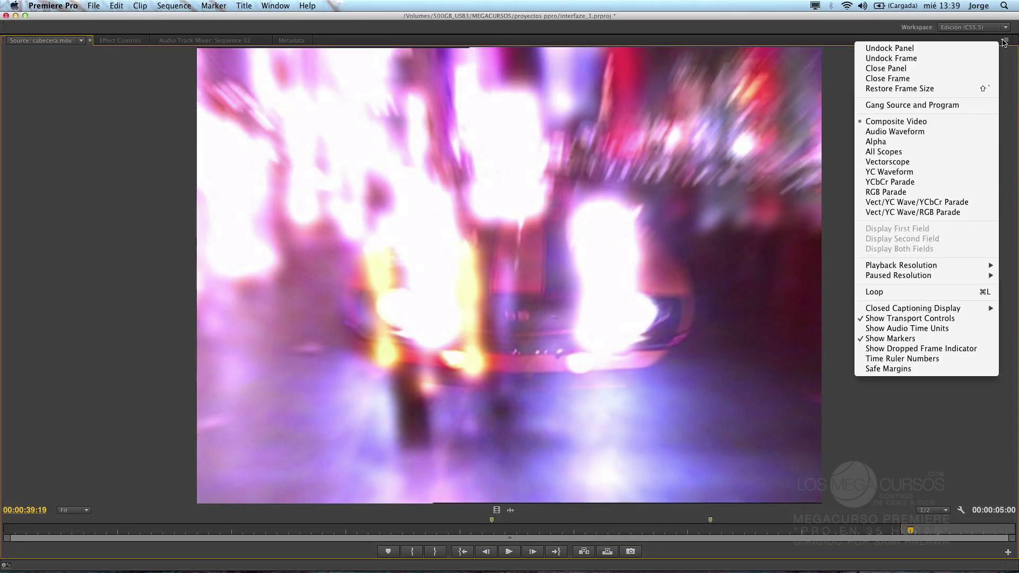
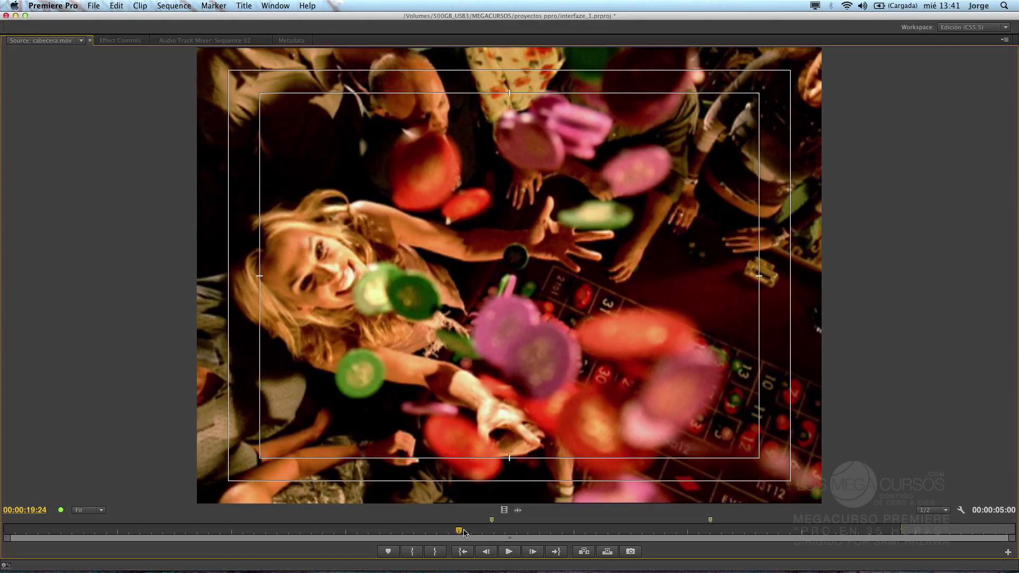
Step: Play two short stretches of cabecera.mov in the Source monitor and check the dropped frame indicator
click(508, 553)
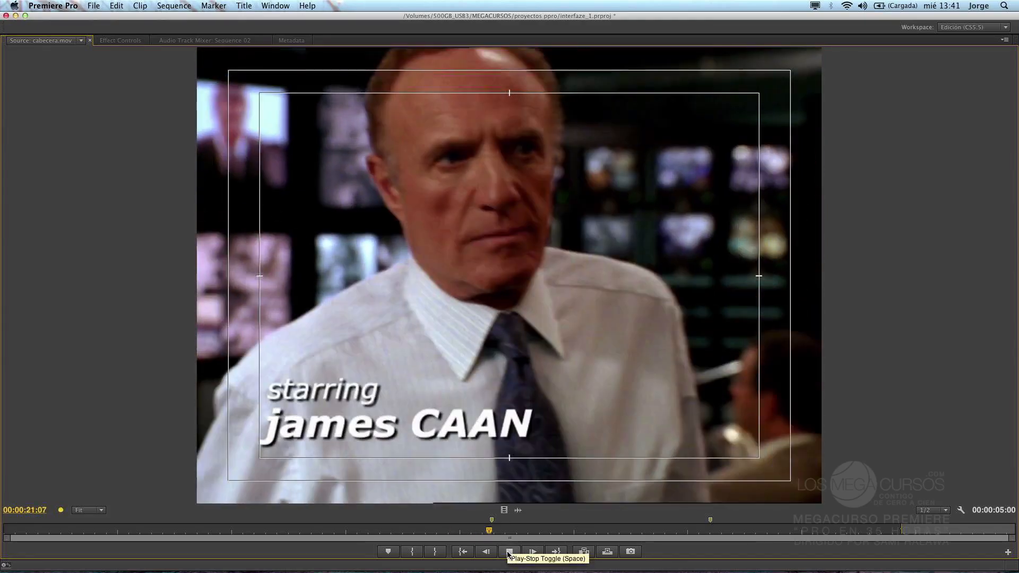
click(508, 553)
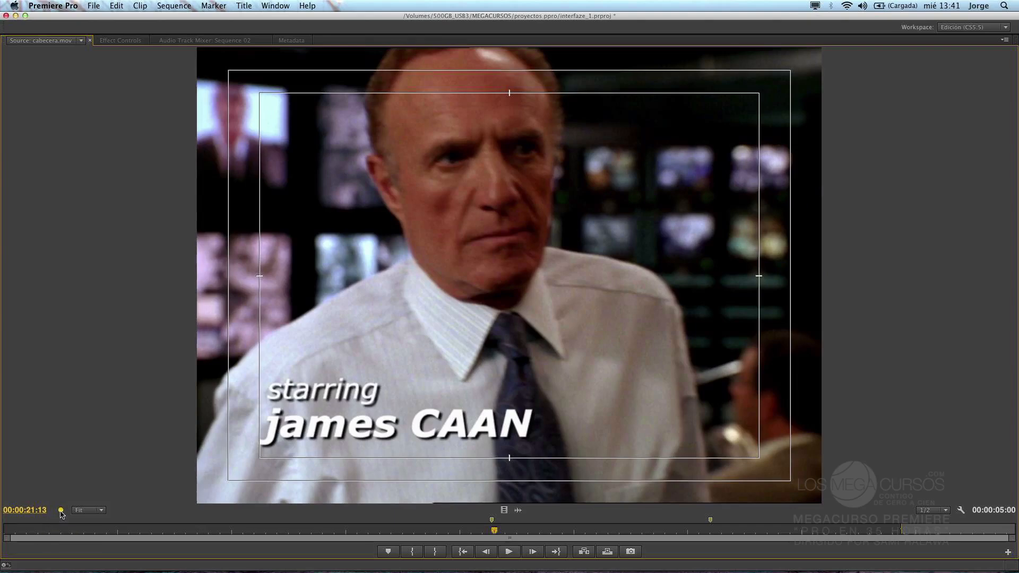
mouse_move(61, 512)
click(509, 552)
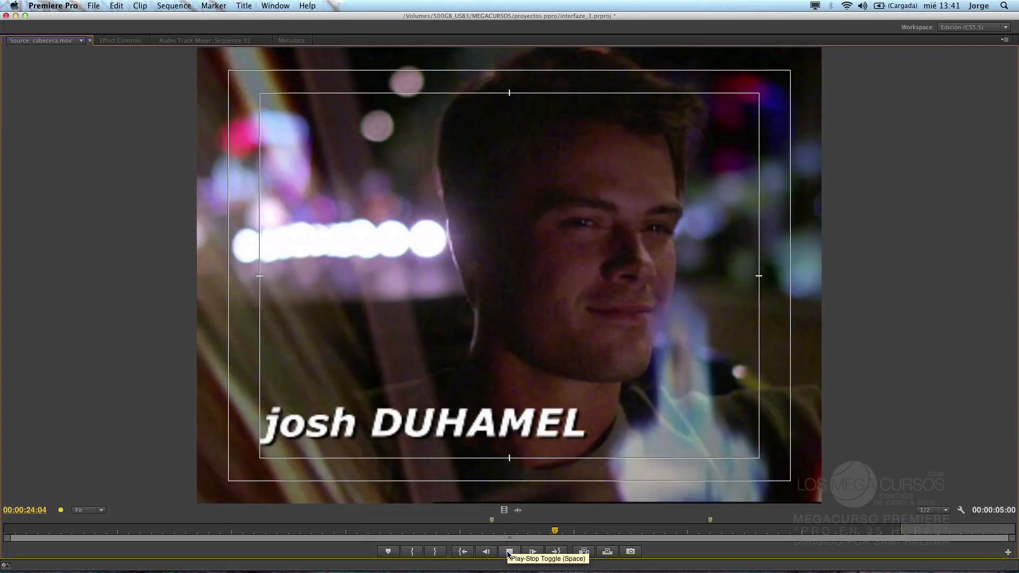
click(508, 552)
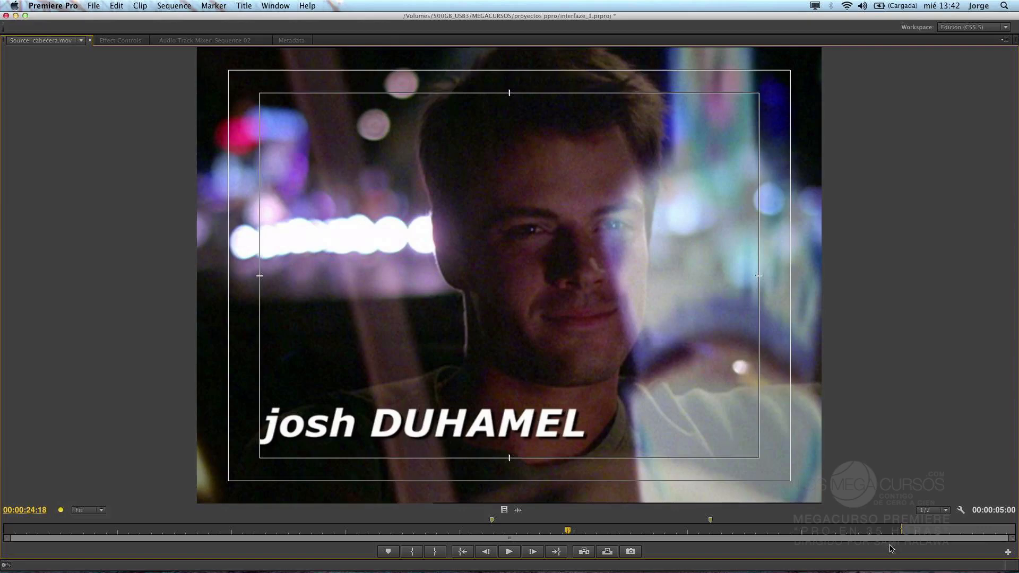
Step: Compare the Source monitor's panel options with its settings list, leaving both unchanged
click(1005, 41)
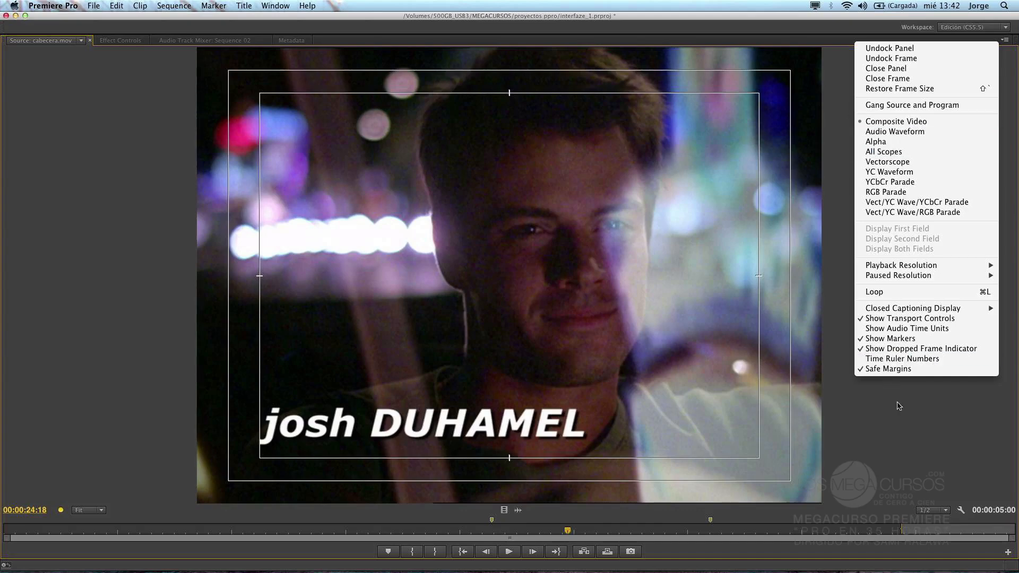
click(911, 423)
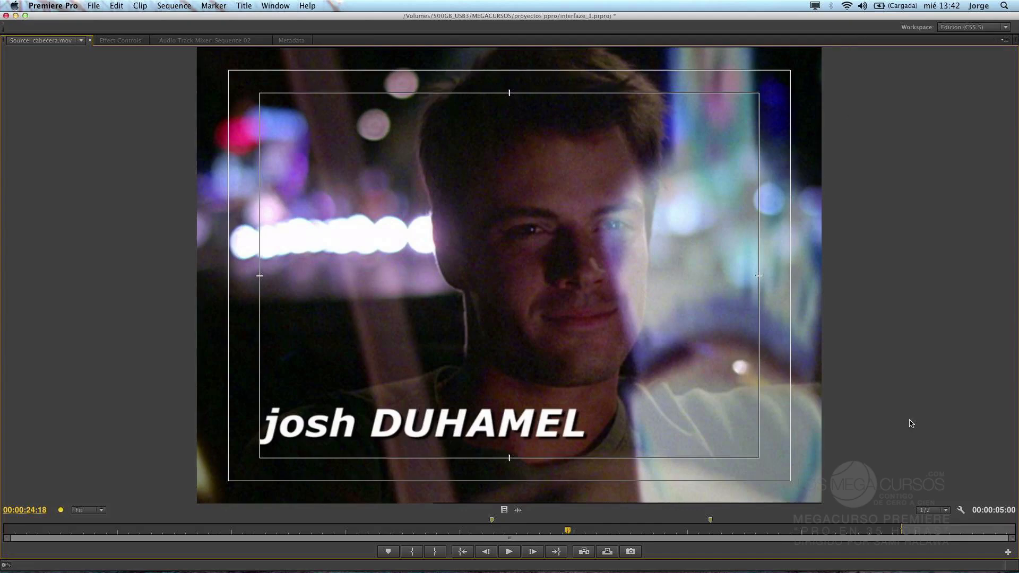
click(961, 511)
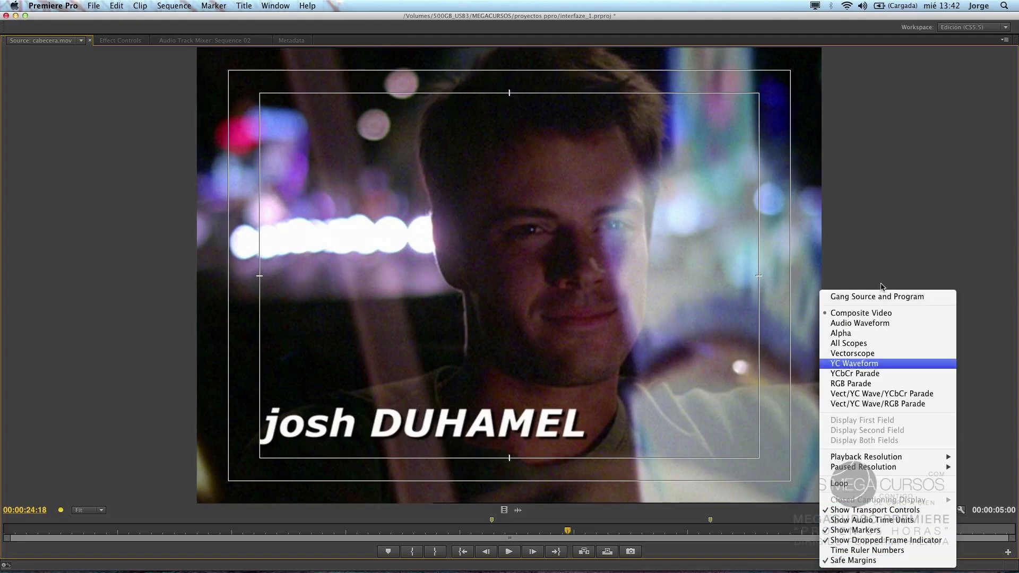
click(933, 210)
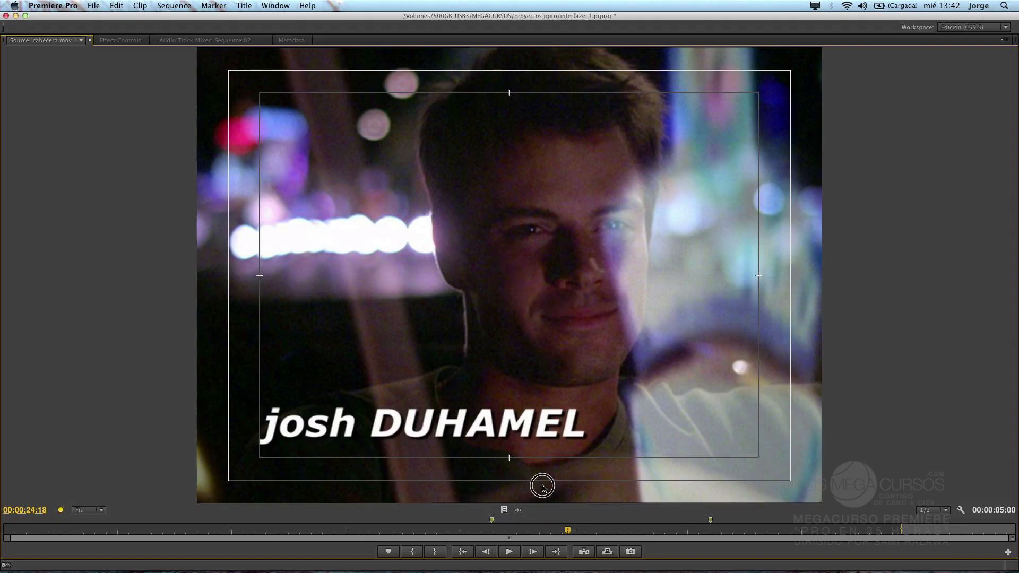
Step: View cabecera.mov at 00:00:14:12 and at 00:00:39:17 in the Source monitor
drag(543, 508, 546, 305)
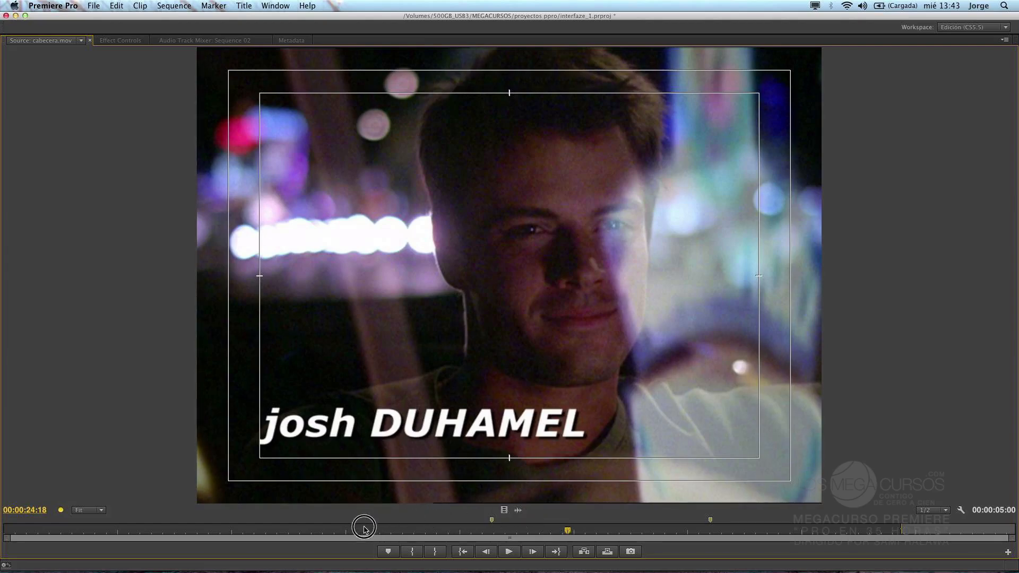
click(334, 529)
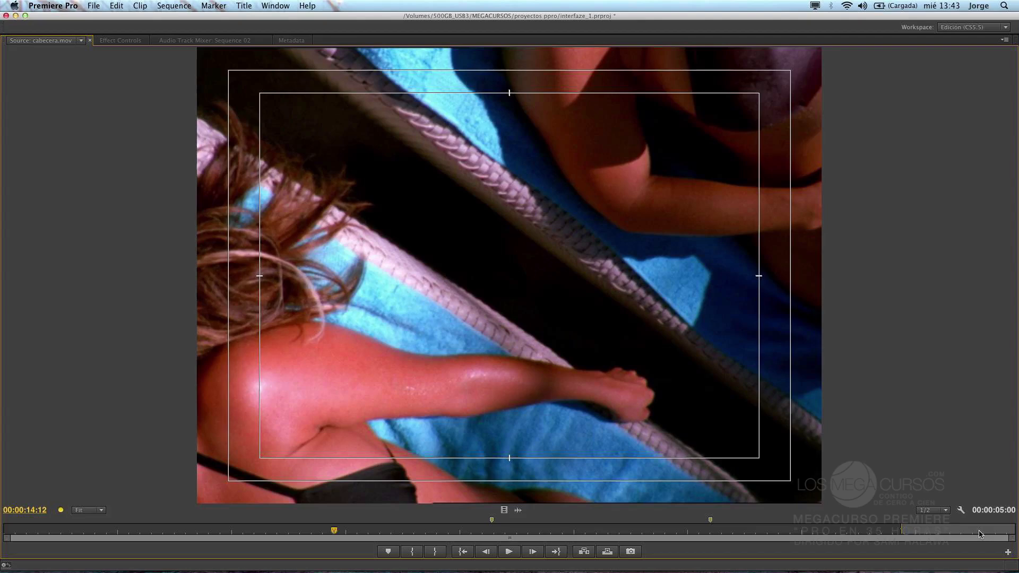
click(910, 530)
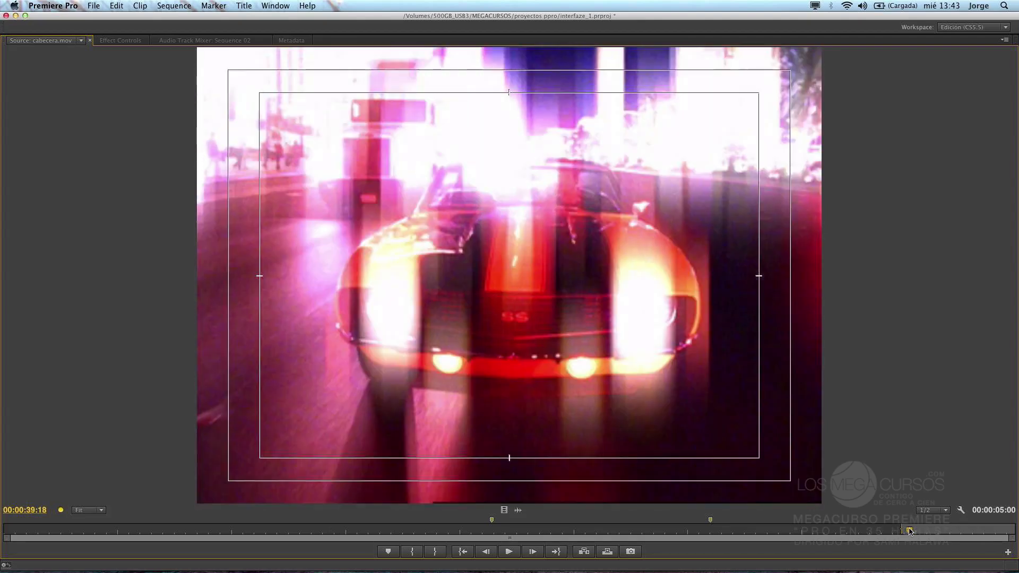
drag(910, 530, 908, 529)
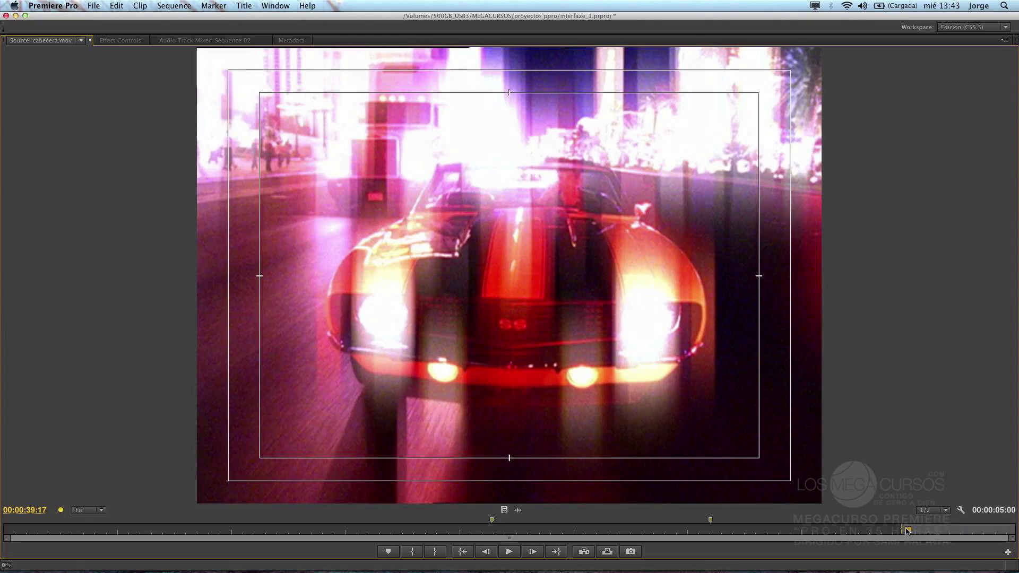
Step: Clear the In and Out points of cabecera.mov in the Source monitor and save the project
right_click(935, 533)
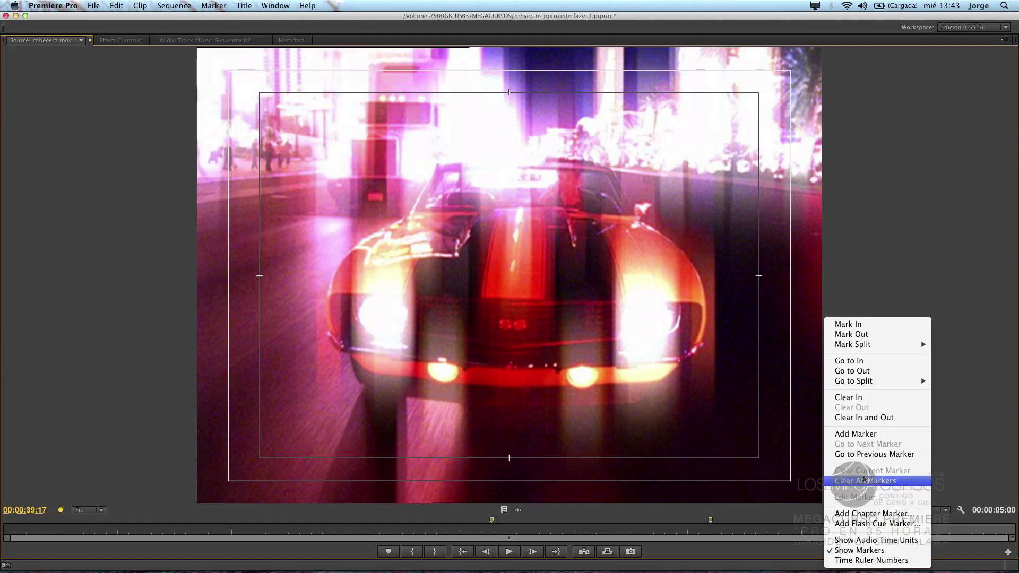
click(865, 420)
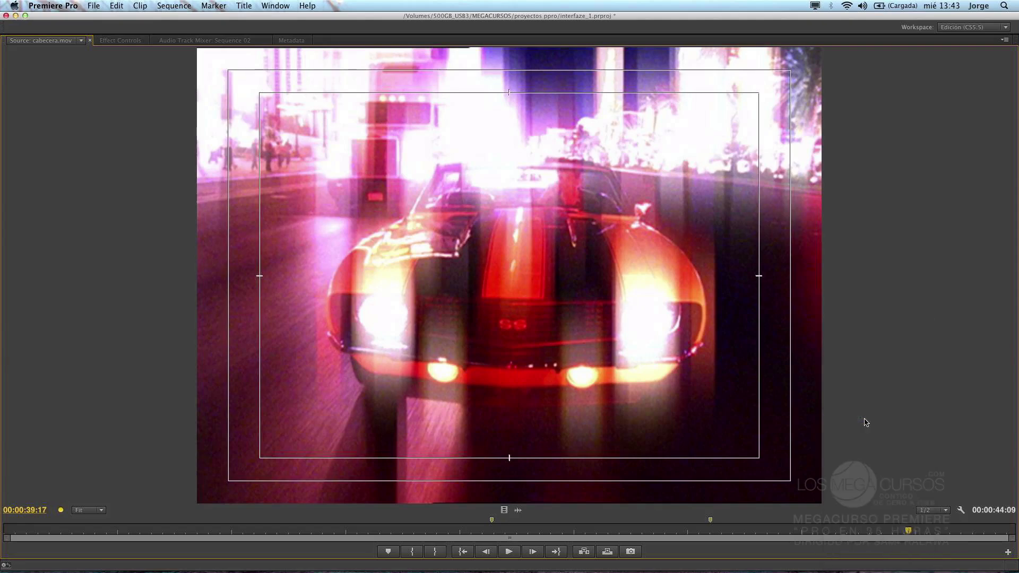
key(super+s)
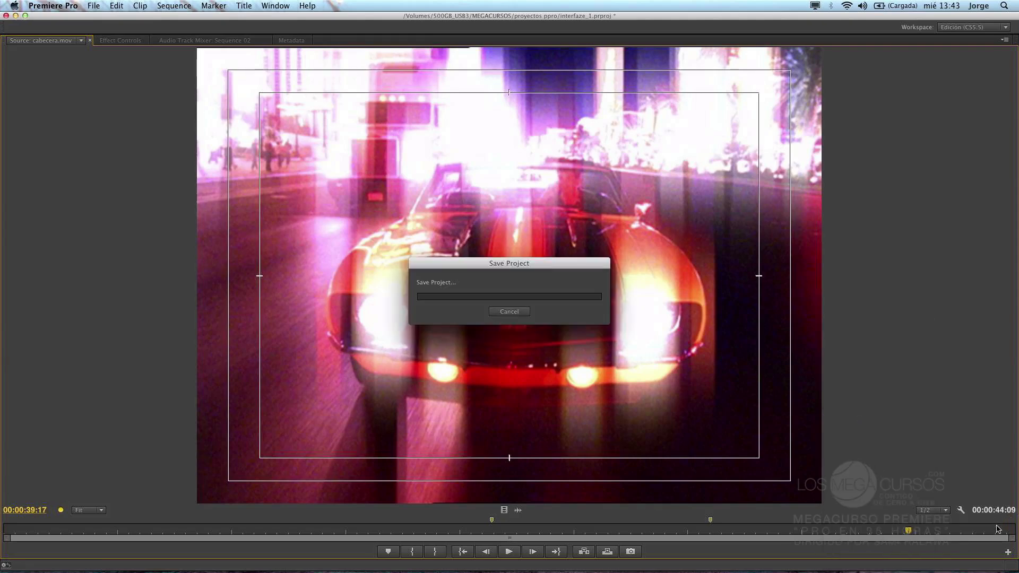
Step: Clear all markers from cabecera.mov and move the Source monitor's playhead to 00:00:33:09
right_click(801, 533)
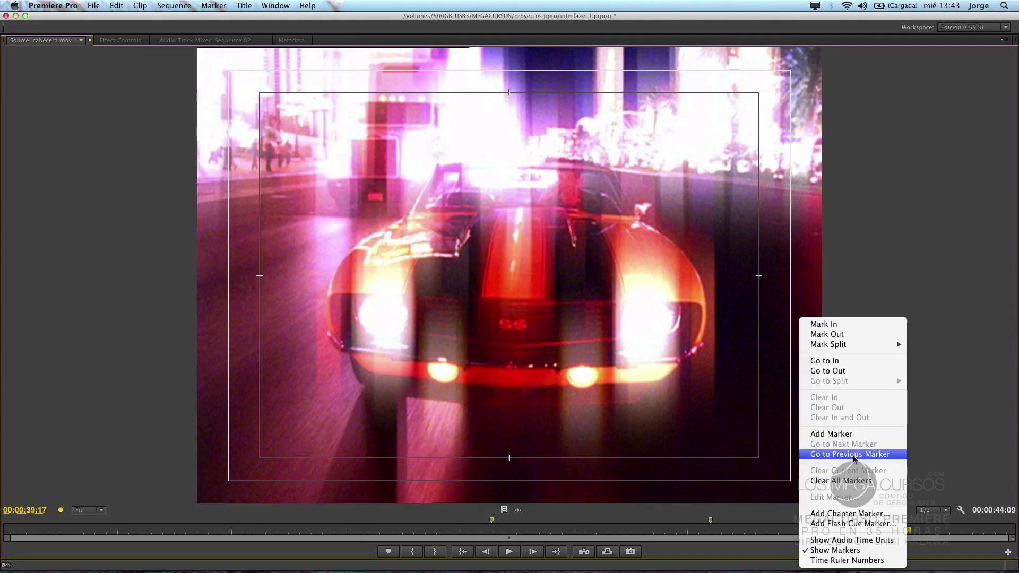
click(849, 480)
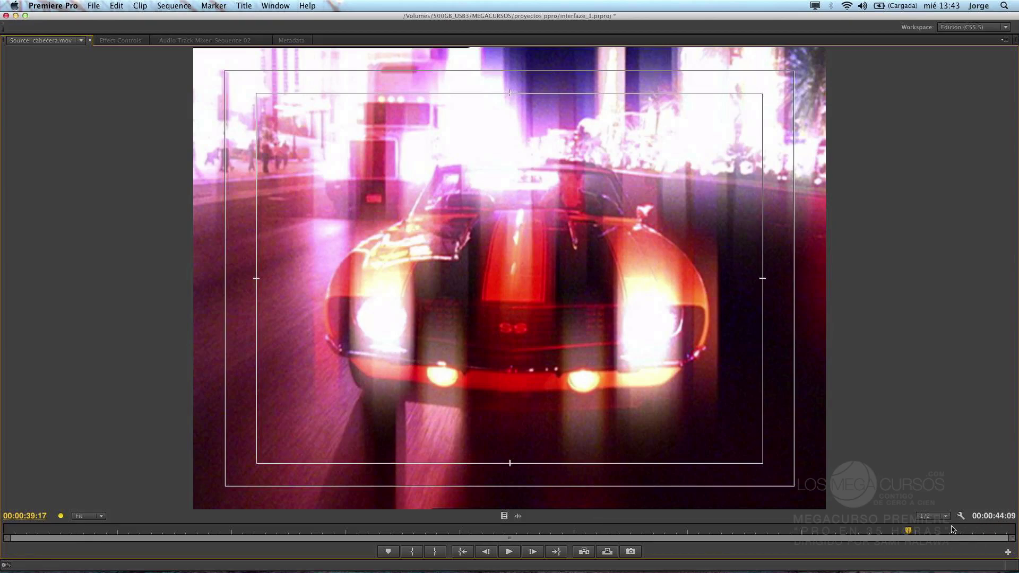
click(767, 533)
click(765, 532)
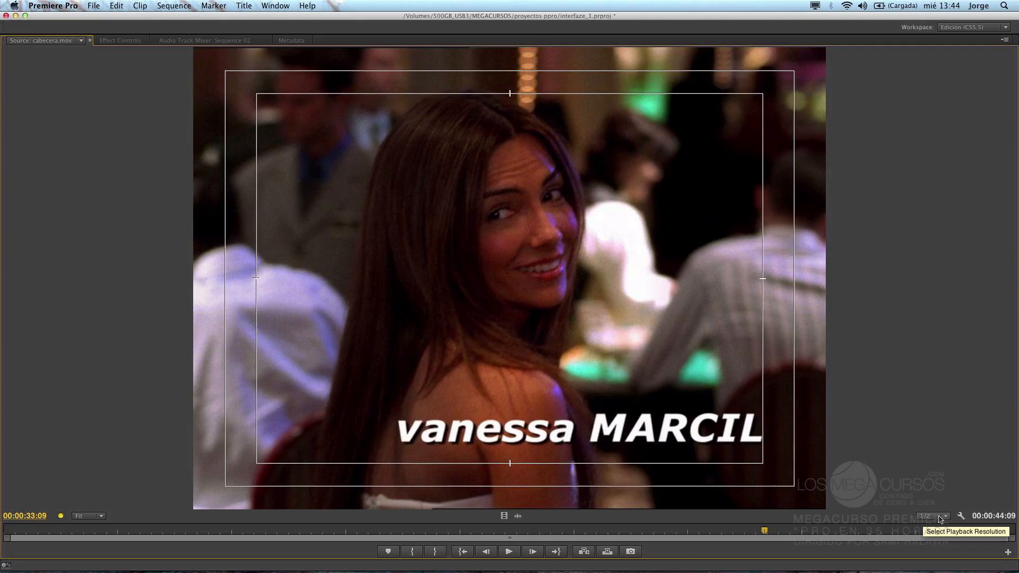
Step: Look over the Source monitor's Button Editor and add the Play In to Out button right after Play
click(1009, 554)
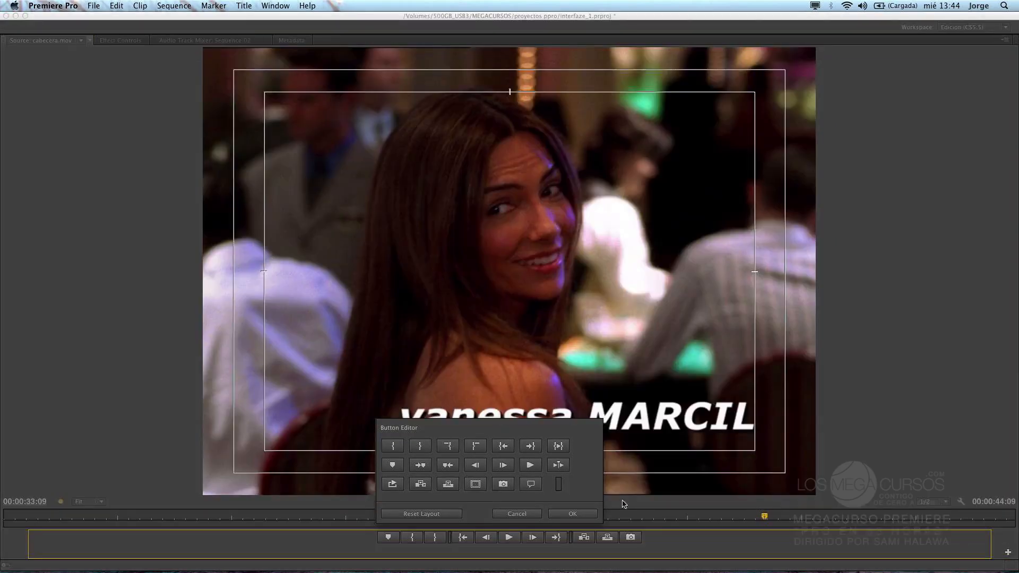
click(517, 514)
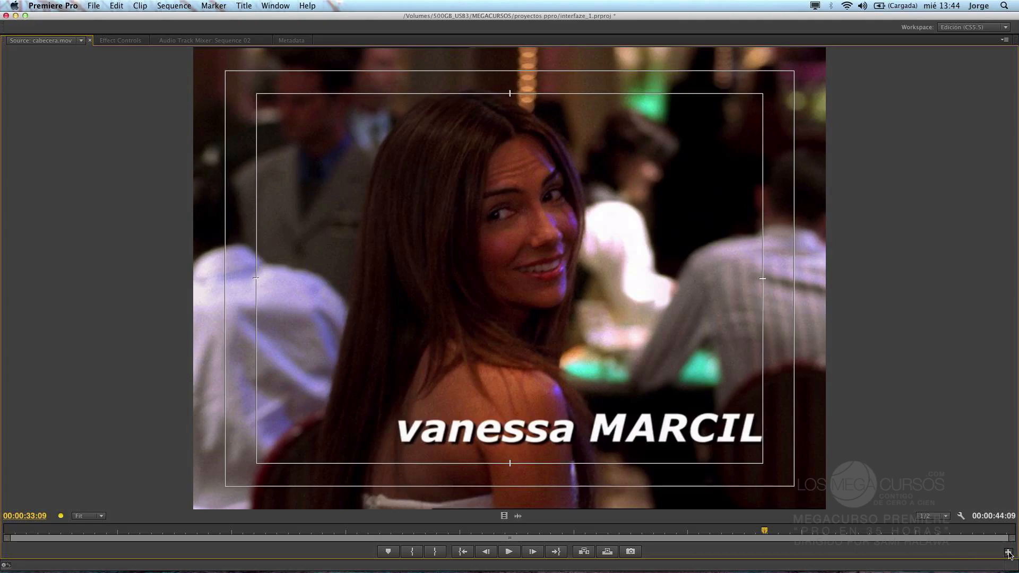
click(1009, 553)
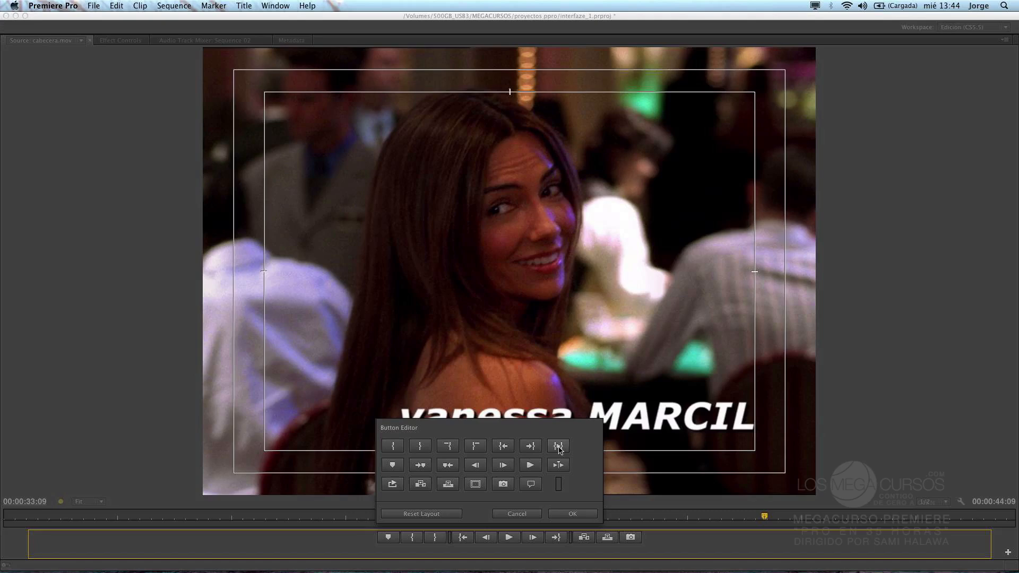
drag(559, 448, 540, 526)
drag(531, 537, 528, 538)
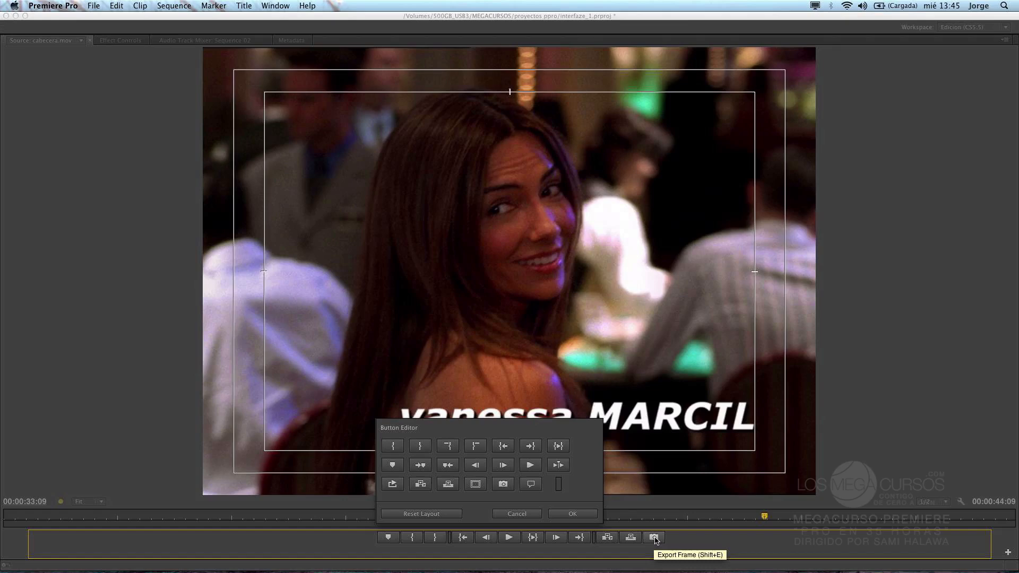
Step: Take the Export Frame button off the transport row, try it in a second row, and remove it again
drag(655, 542, 662, 522)
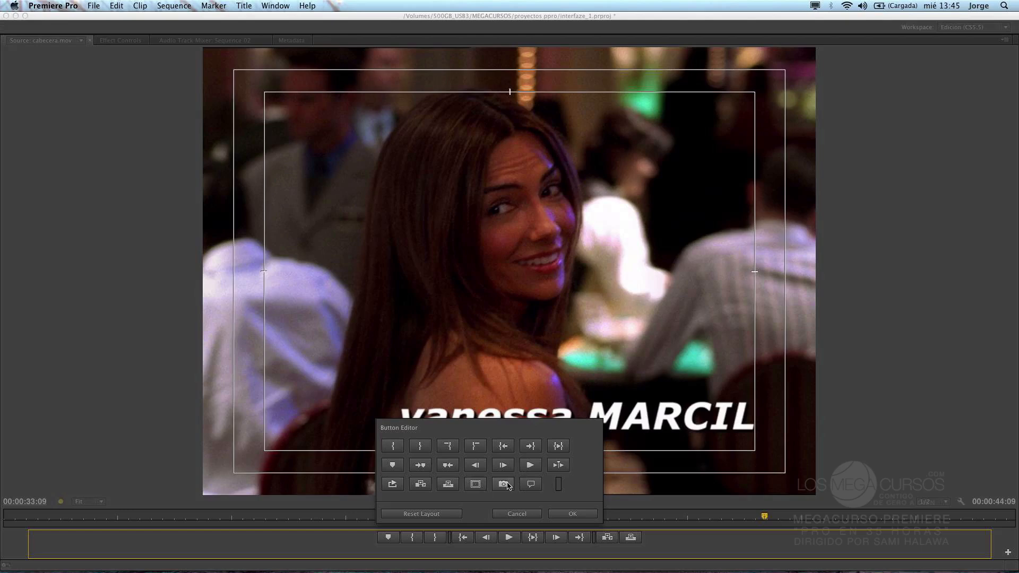
drag(505, 486, 505, 549)
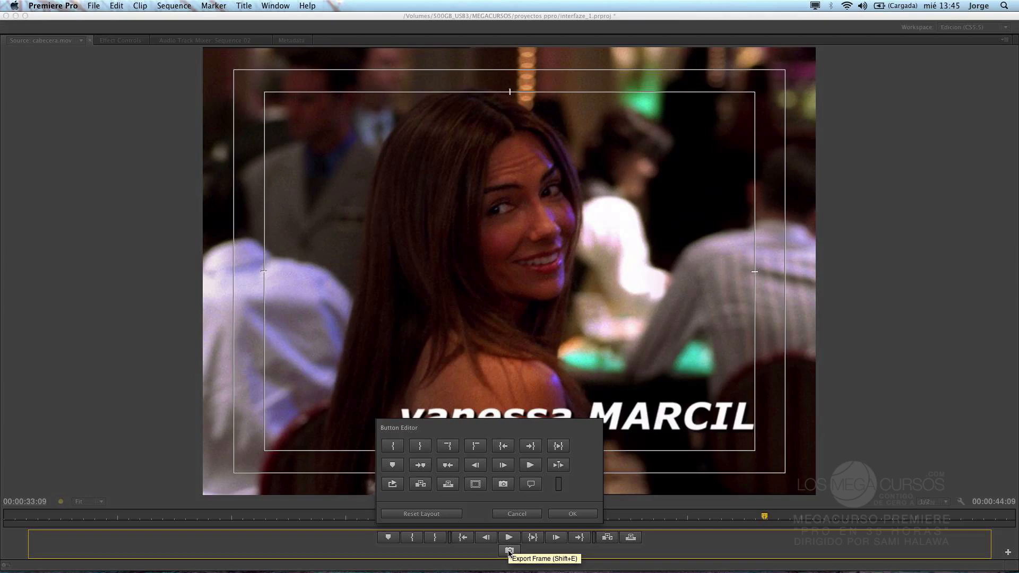
drag(509, 554, 637, 520)
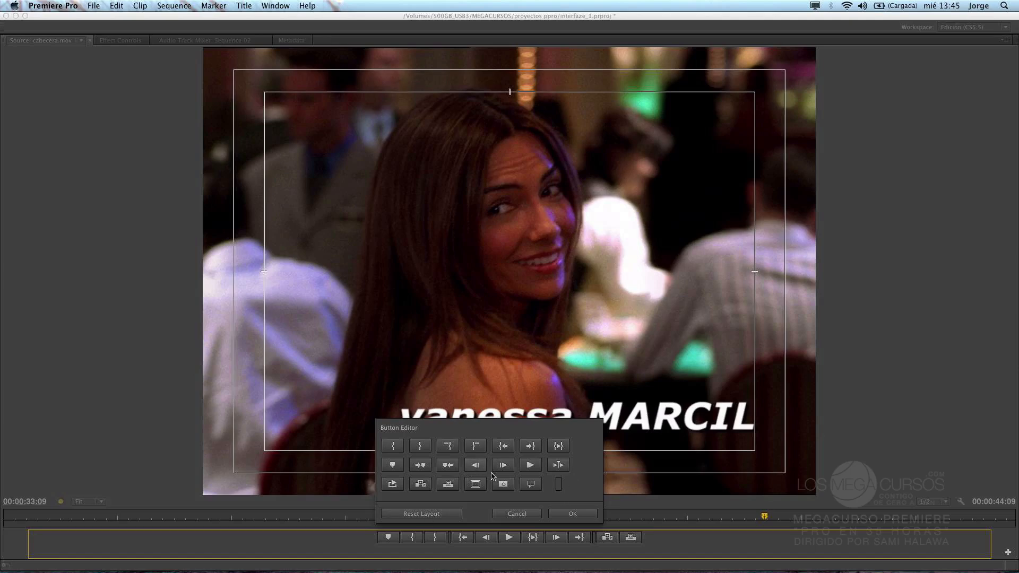
Step: Add the Export Frame button at the end of the Source monitor's transport row and apply the button layout
drag(505, 488, 649, 539)
click(574, 514)
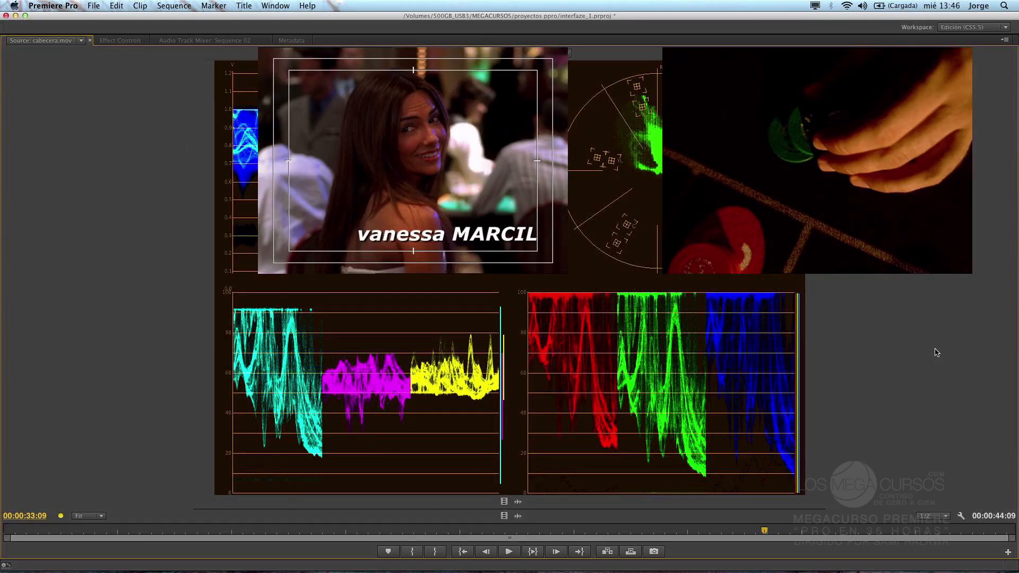
Step: Restore the Source monitor's frame, maximize the Program monitor's frame and look over the Program monitor's settings
key(grave)
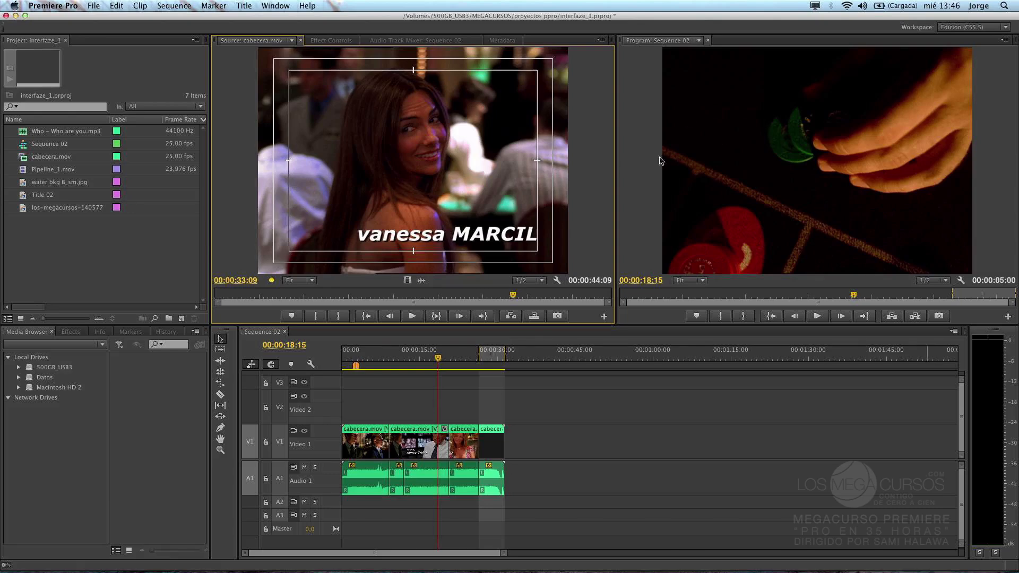
click(636, 195)
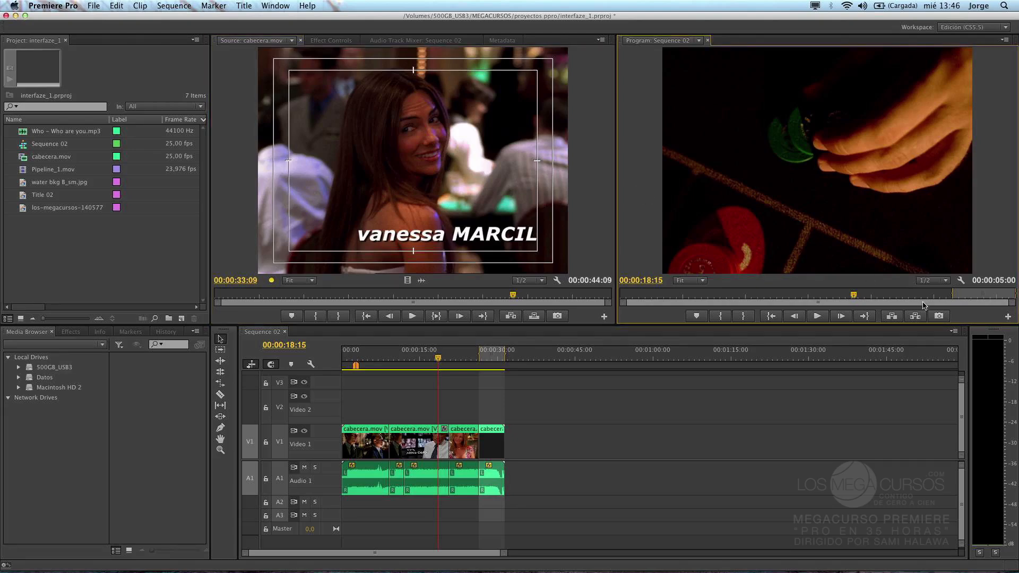
key(grave)
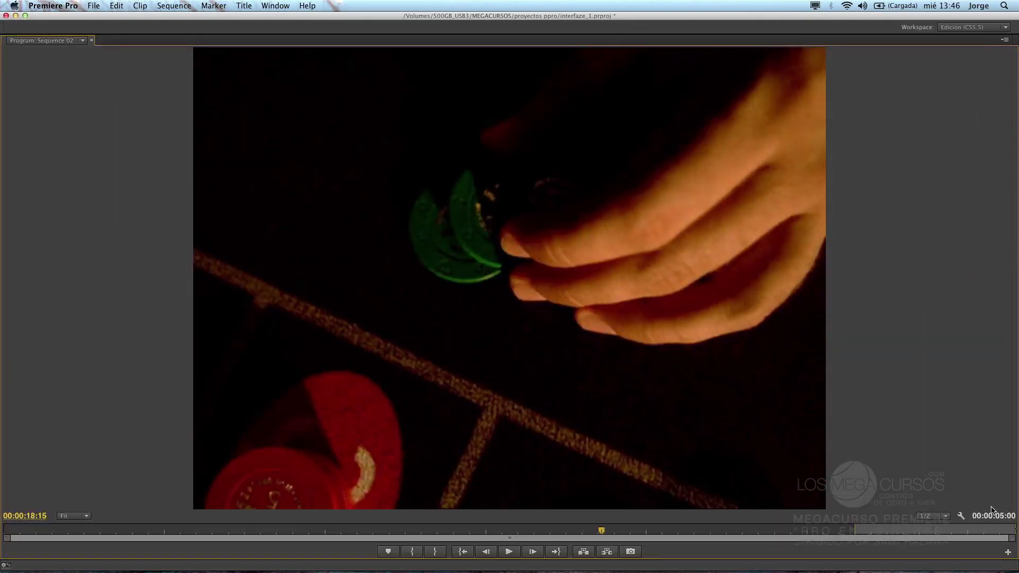
click(961, 516)
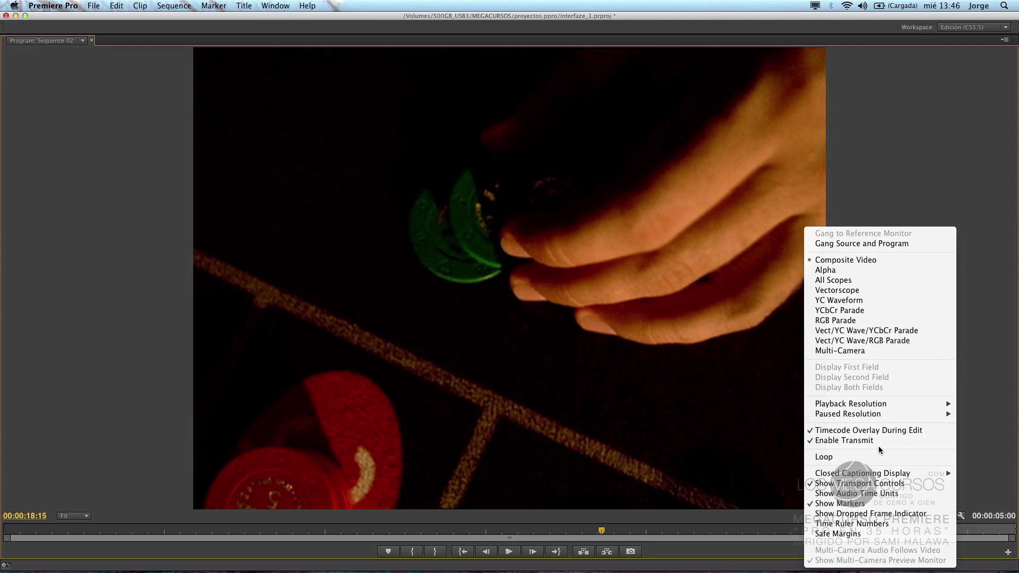
Step: Show the Program monitor's picture in Multi-Camera mode and switch it back to Composite Video
click(840, 350)
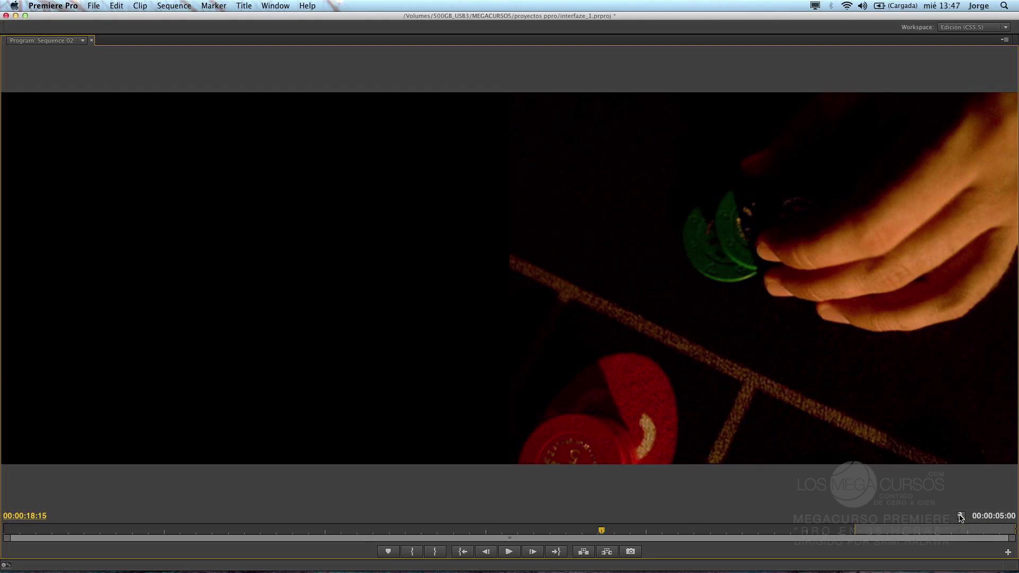
click(961, 517)
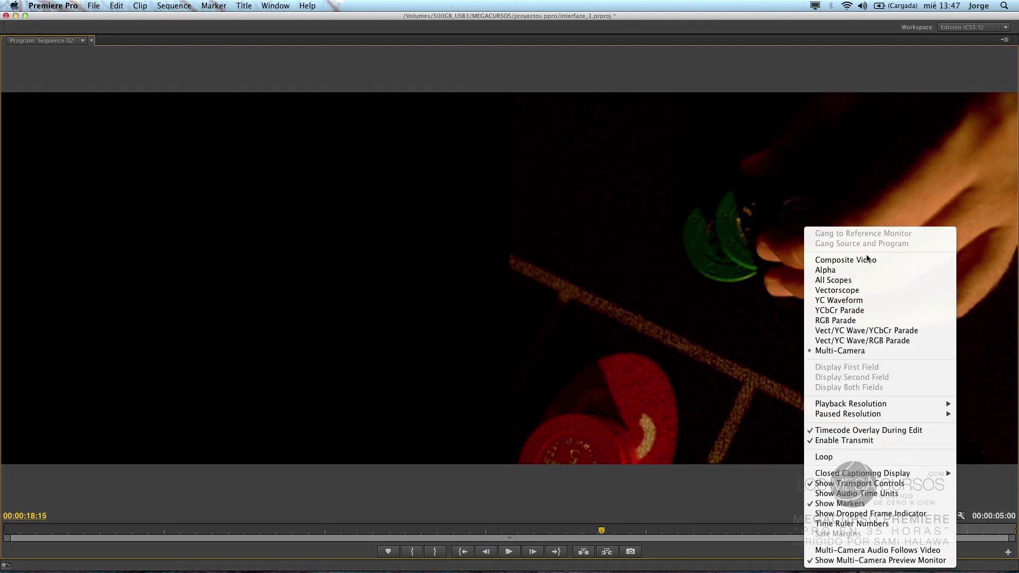
click(868, 259)
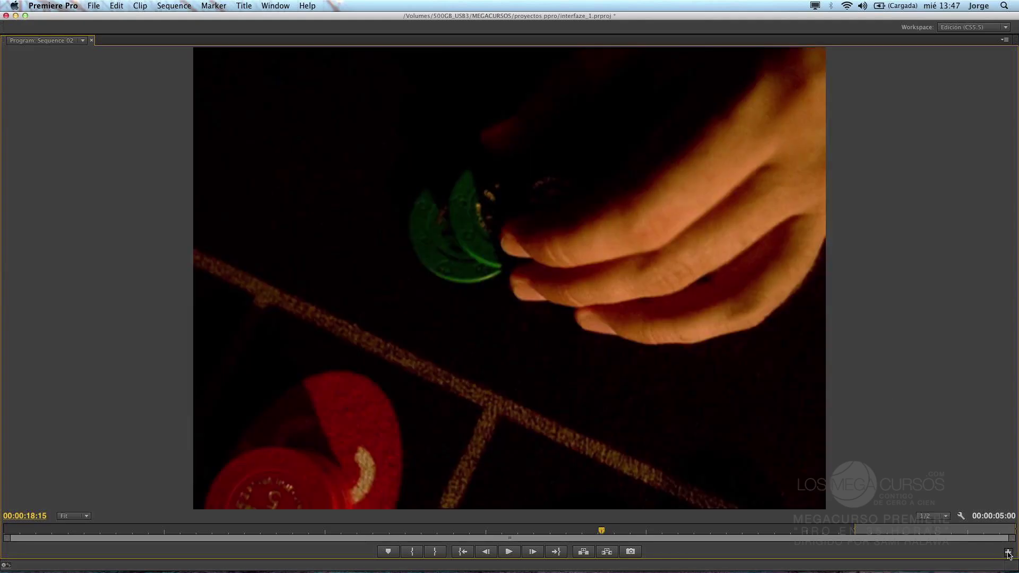
Step: Look over the Program monitor's Button Editor, accept its existing layout and restore the monitor's frame to normal size
click(1009, 554)
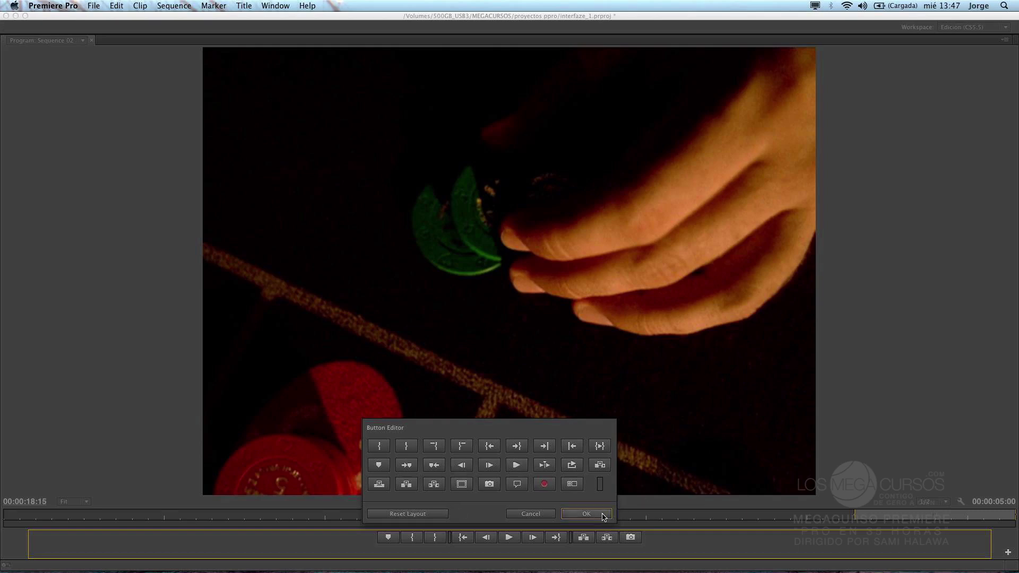
click(586, 514)
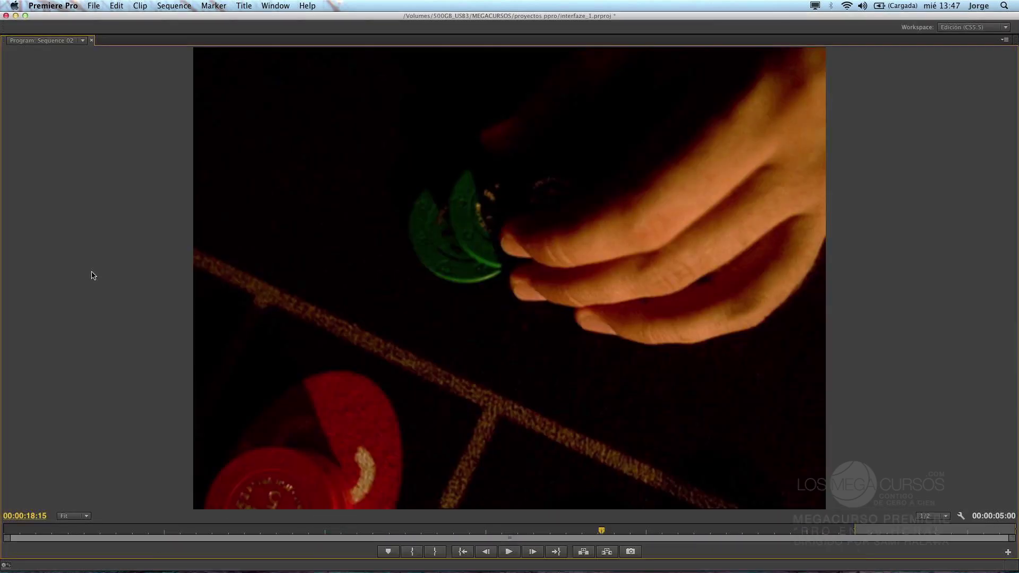
key(grave)
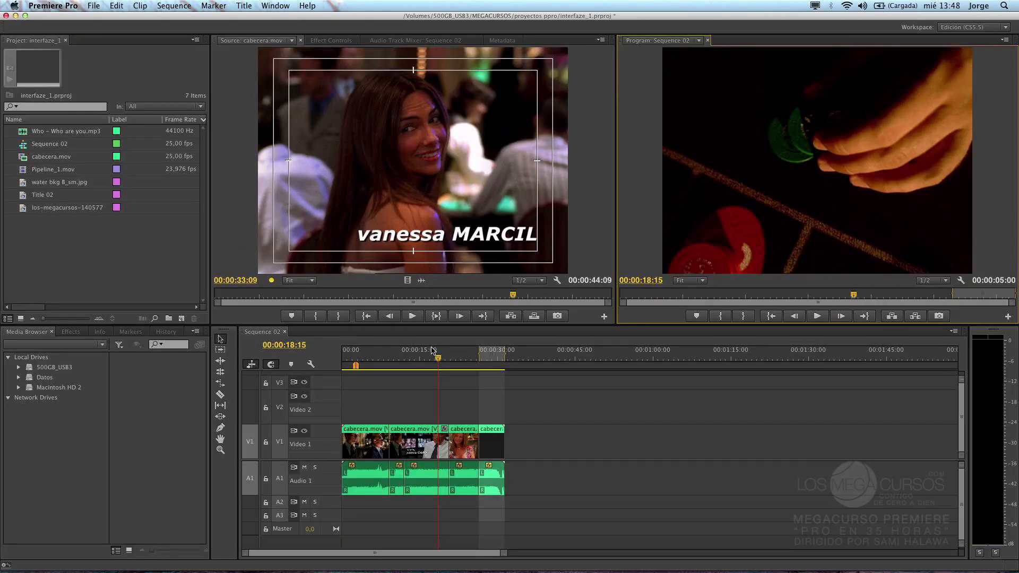
Step: Browse to the MEGACURSOS folder on the 500GB_USB3 drive in the Media Browser and maximize its frame
click(23, 462)
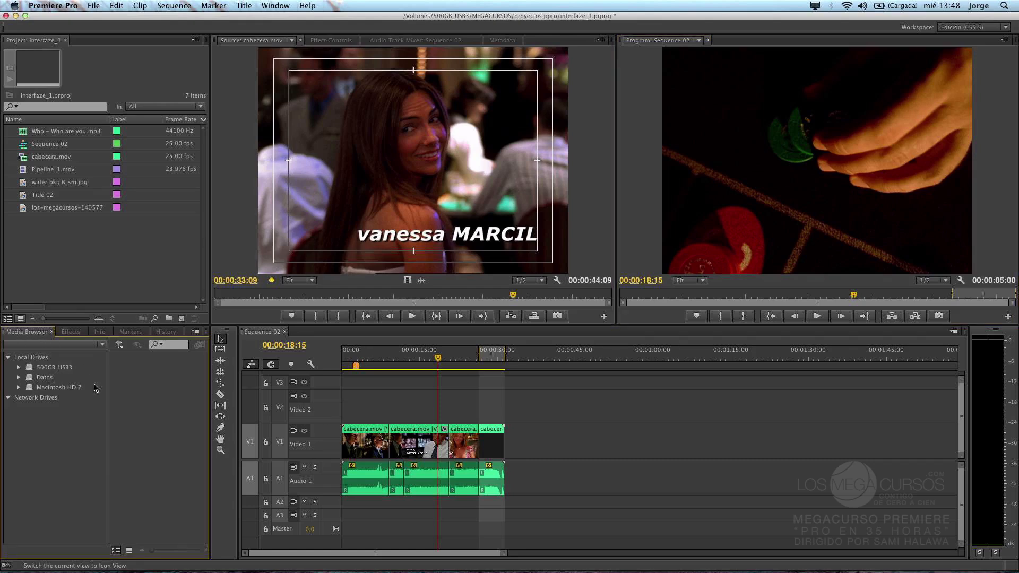
click(19, 369)
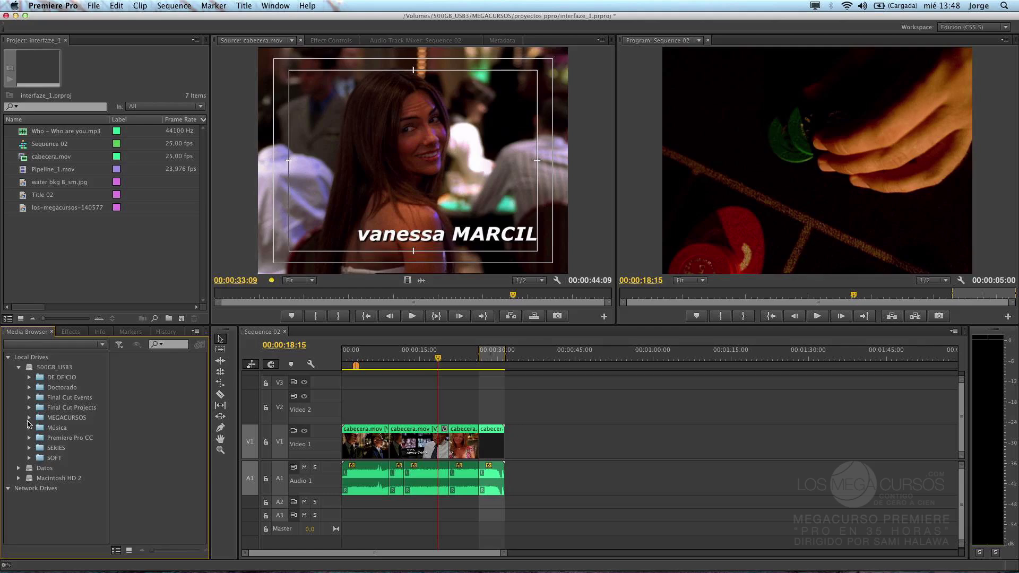
click(28, 418)
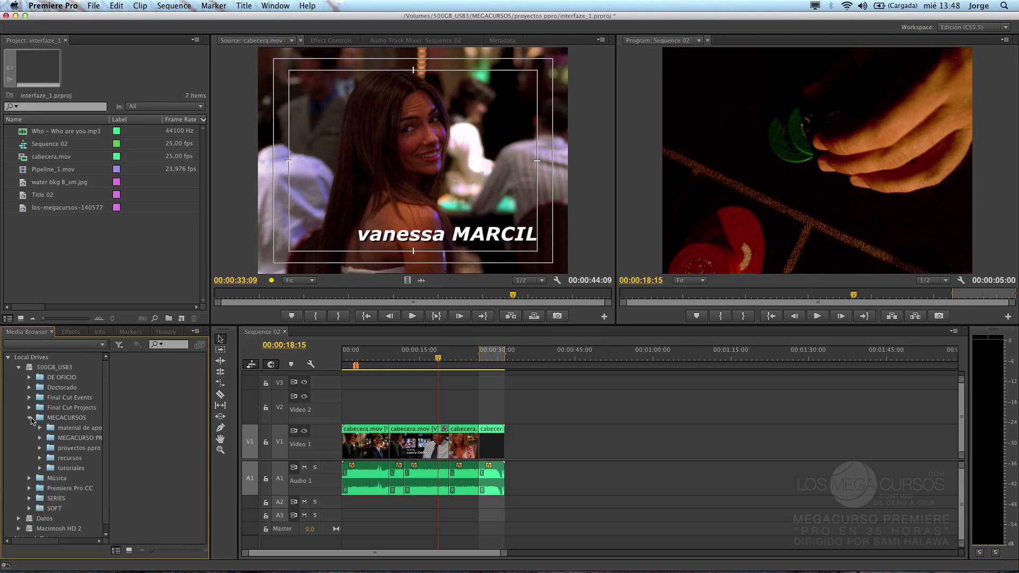
click(68, 419)
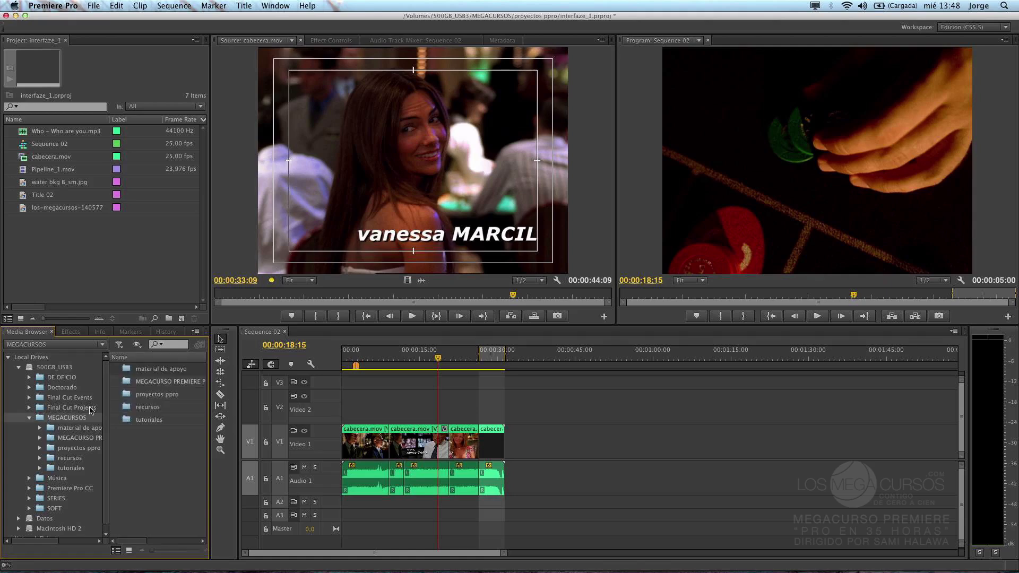
key(grave)
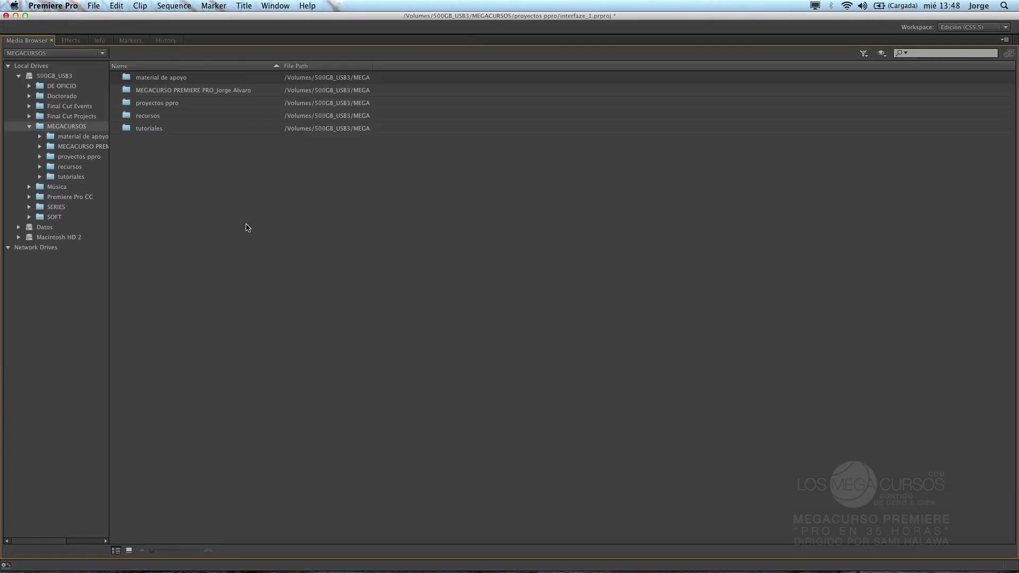
Step: Examine the Media Browser's supported file type filter and its list of directory viewers
click(864, 54)
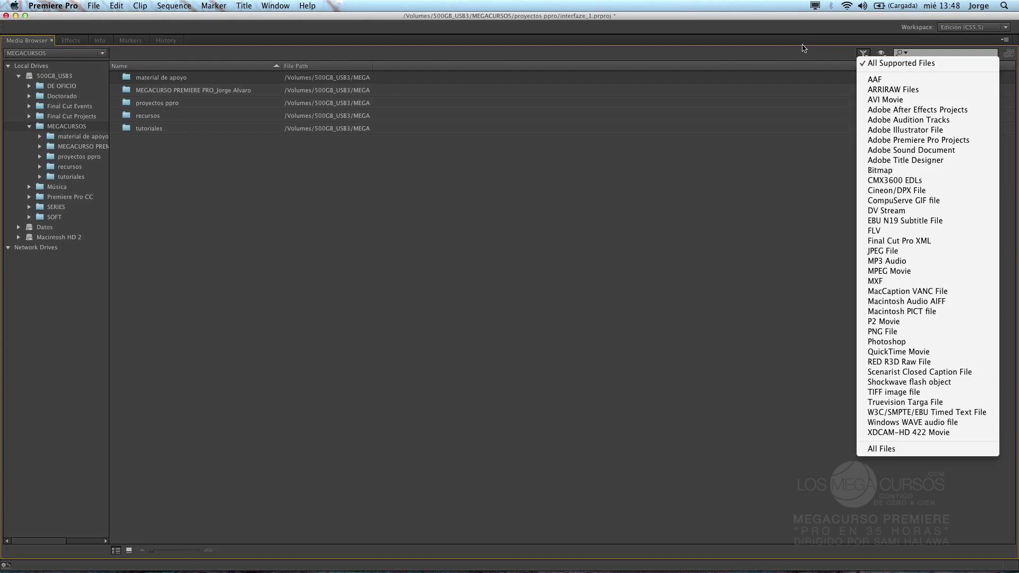
click(858, 59)
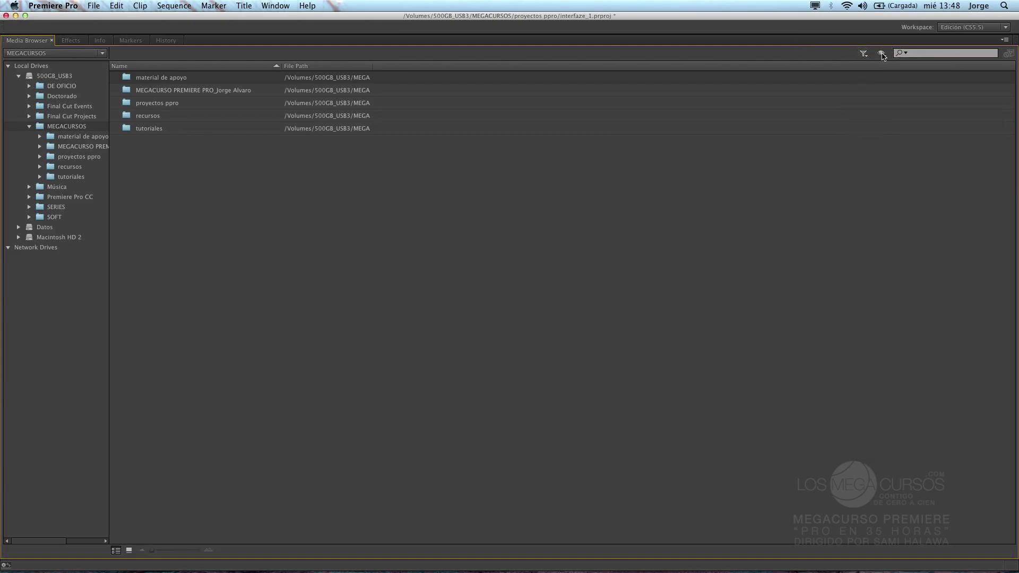
click(882, 55)
click(882, 55)
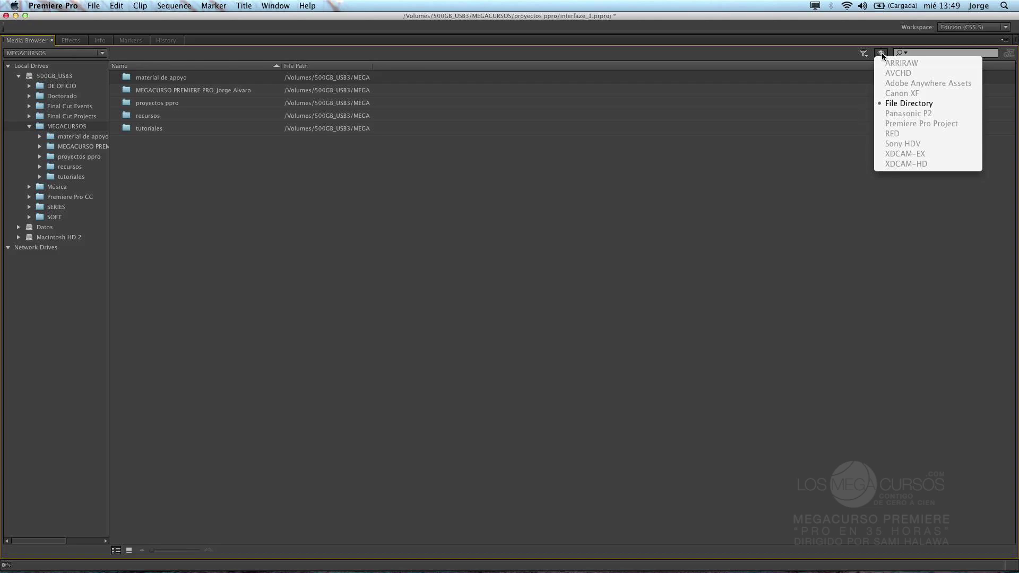
click(373, 280)
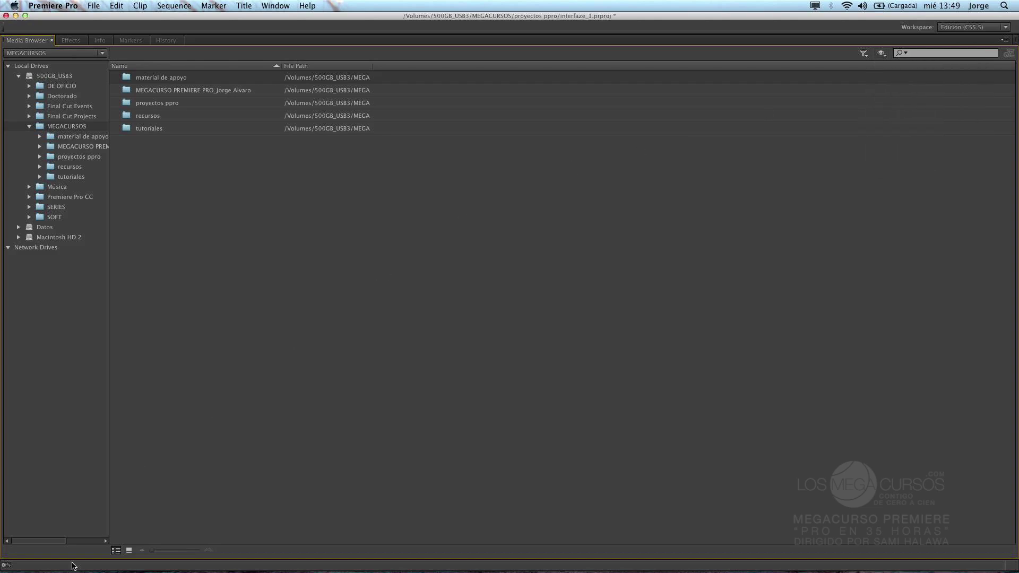
Step: Switch the Media Browser to icon view and open the Surf Video folder inside recursos
click(129, 551)
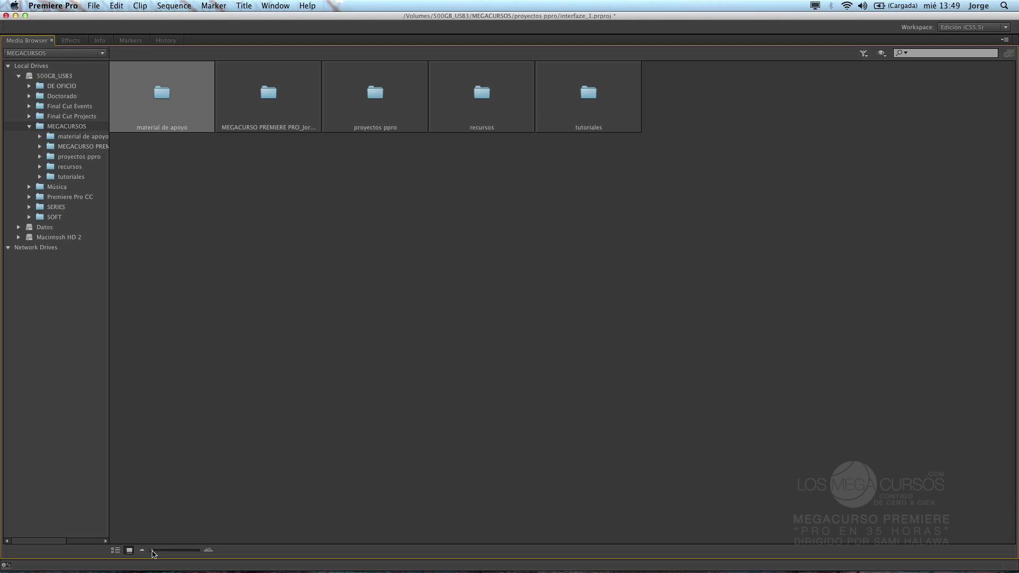
click(155, 553)
mouse_move(154, 552)
mouse_down()
mouse_move(183, 552)
mouse_move(152, 552)
mouse_up()
double_click(475, 96)
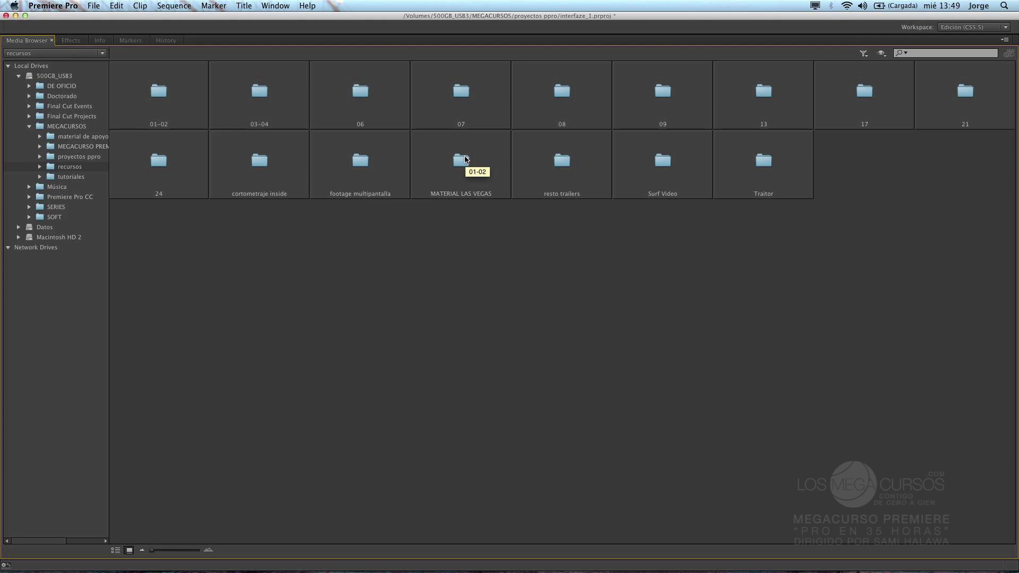
click(681, 171)
double_click(681, 170)
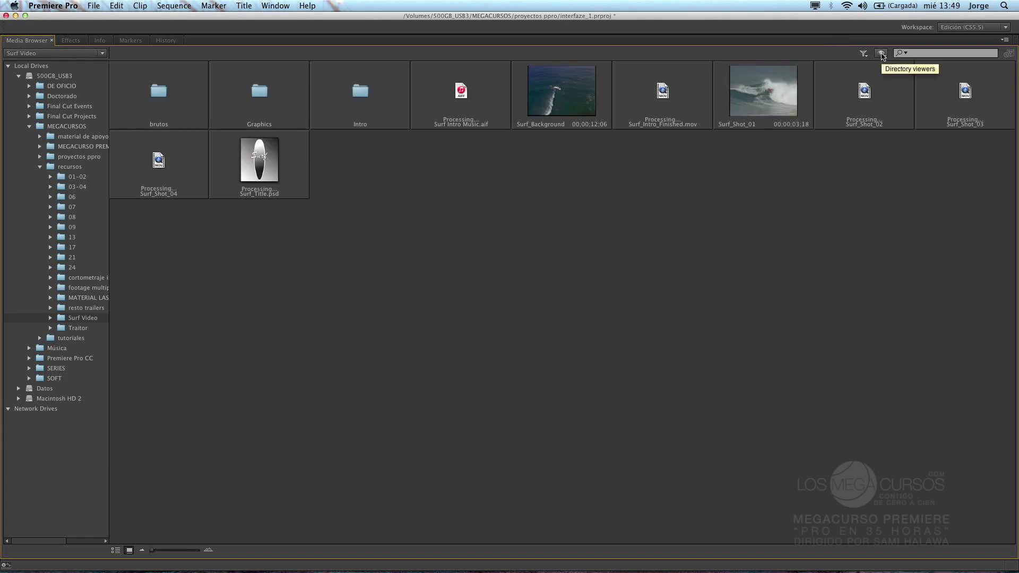
Step: Check the directory viewers for the Surf Video folder and enlarge its clip thumbnails to about half of the zoom range
click(882, 54)
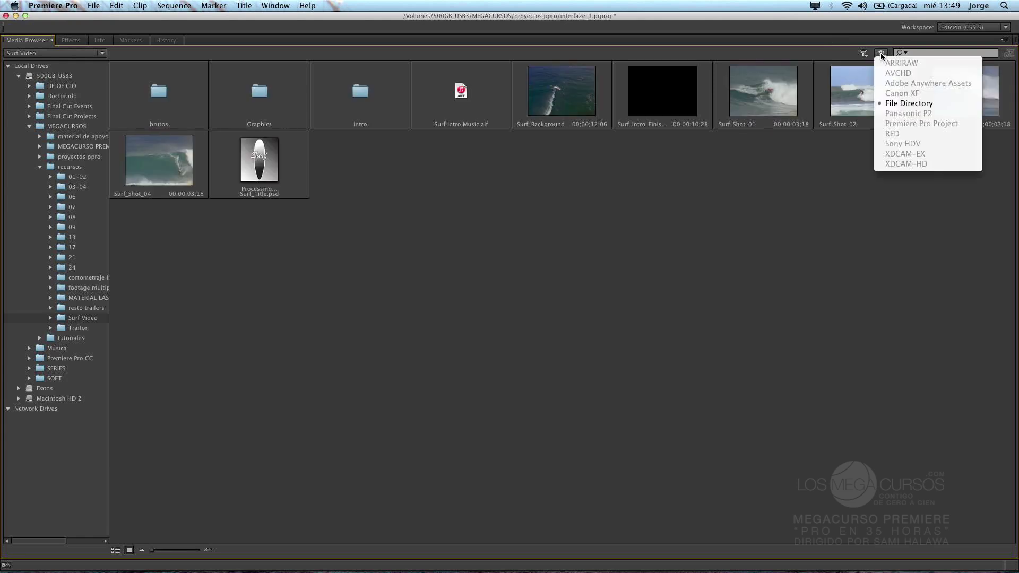
click(881, 54)
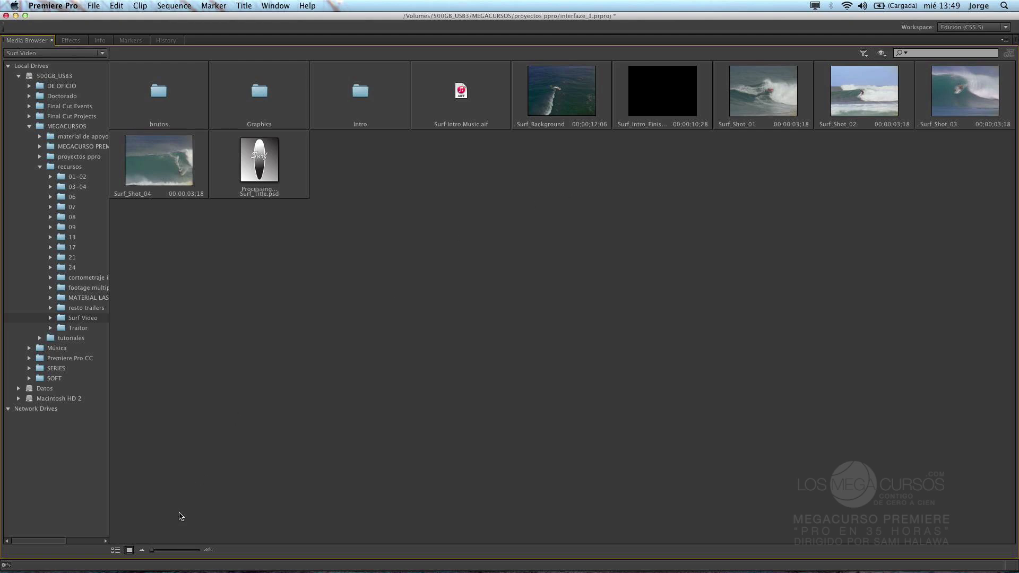
drag(171, 550, 177, 553)
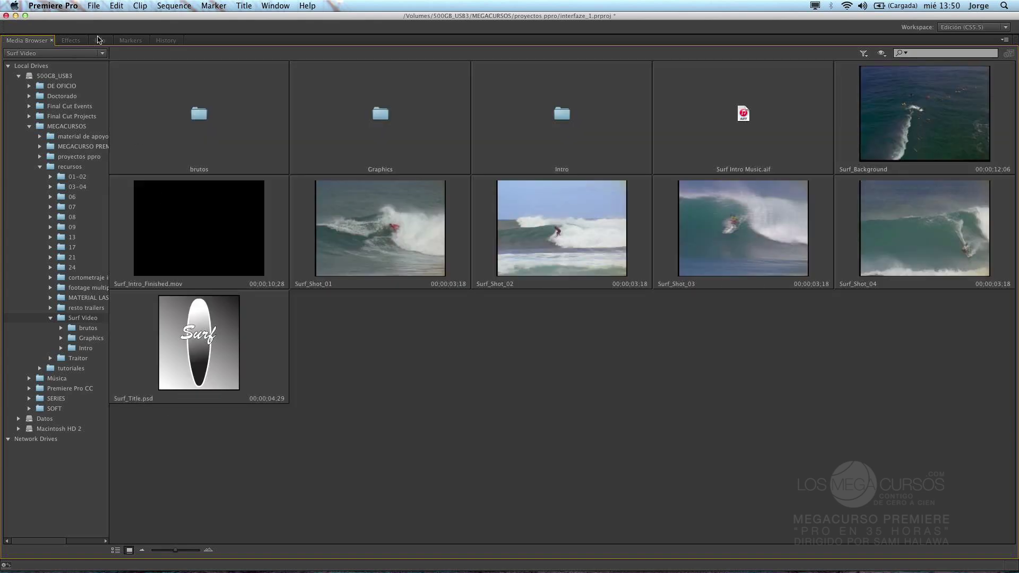
Step: Bring up the Effects panel and turn its accelerated effects filter on and off again
click(72, 41)
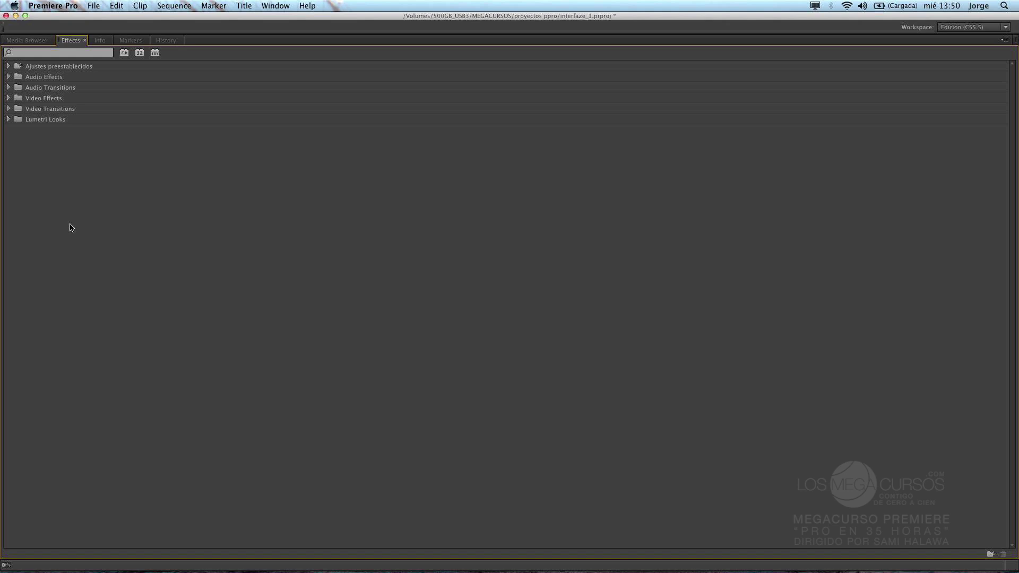
click(45, 54)
click(125, 53)
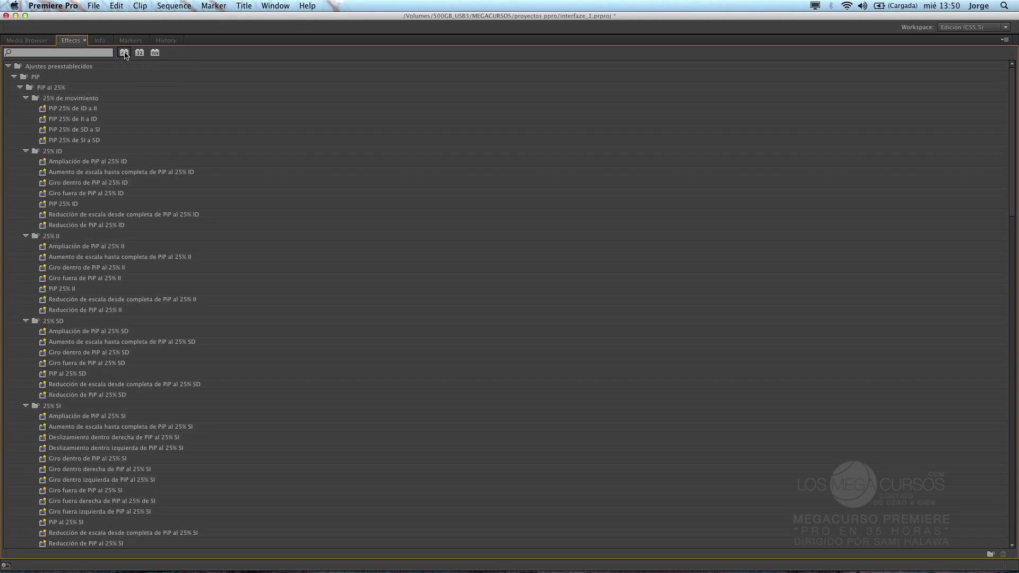
click(124, 54)
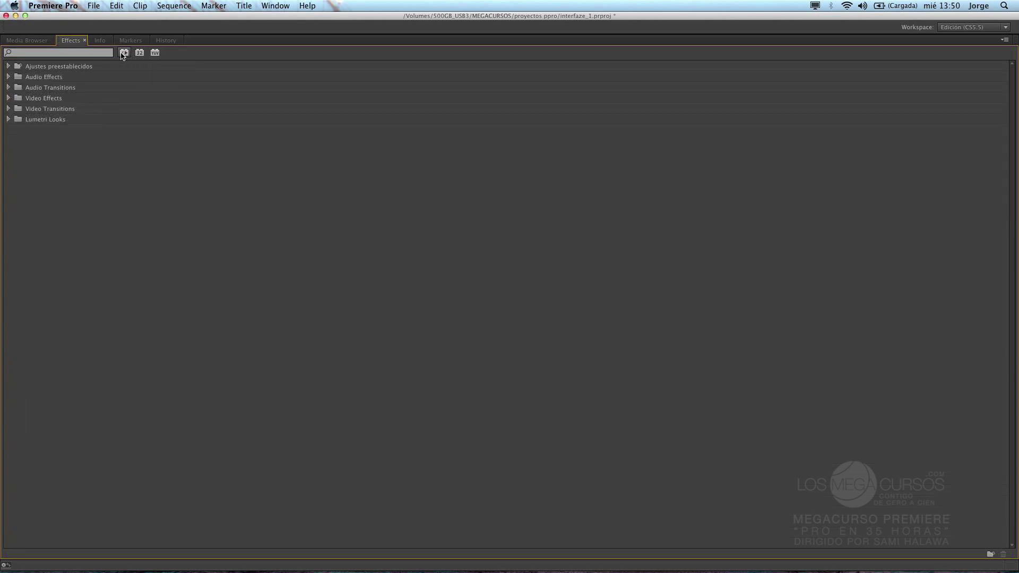
Step: Search the effects for "fast" and clear the search
click(56, 53)
text(fast)
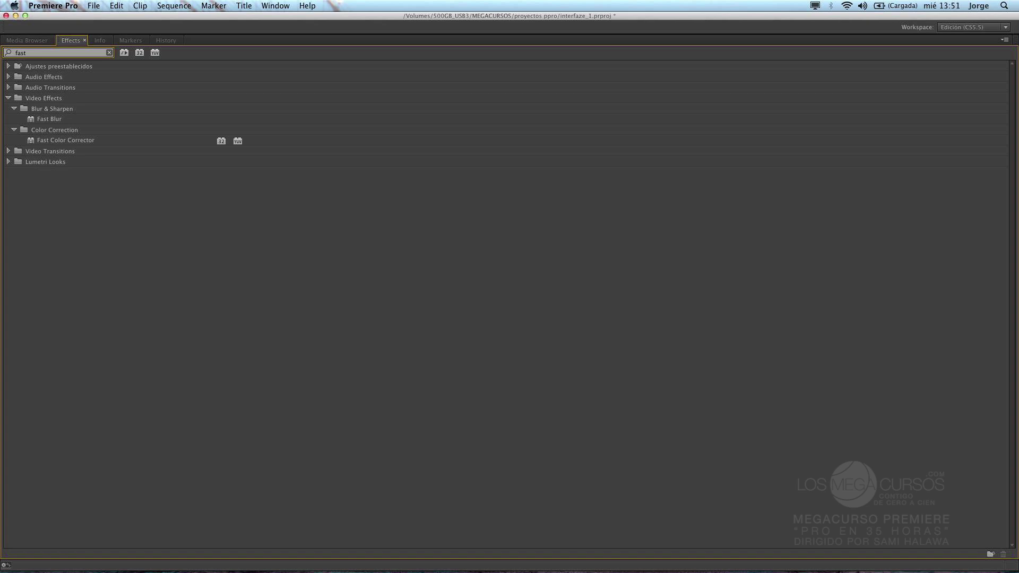
key(BackSpace)
key(BackSpace)
key(BackSpace)
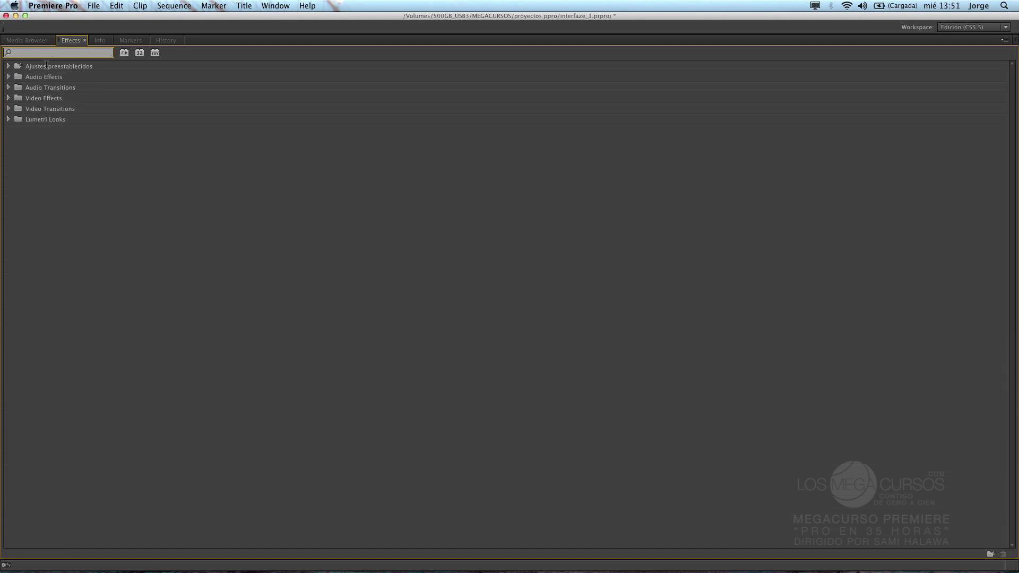
Step: Set Dip to Black, from the Dissolve group of Video Transitions, as the default transition
click(9, 109)
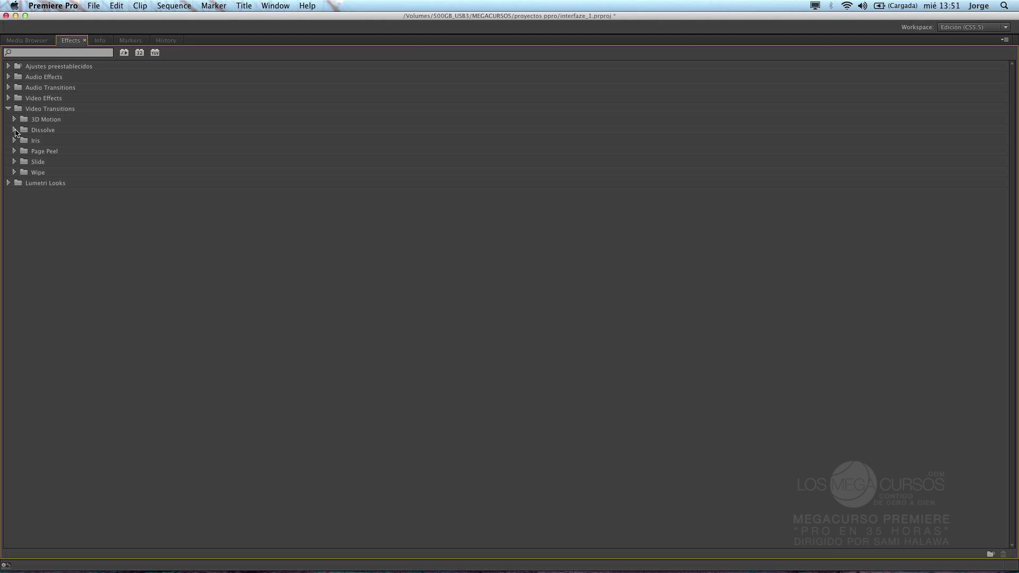
click(15, 130)
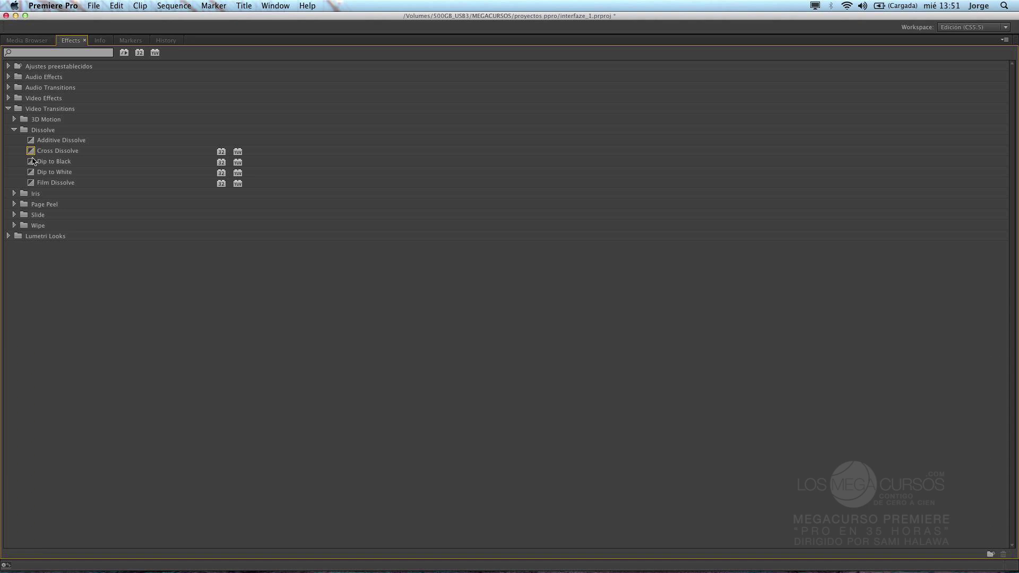
click(33, 164)
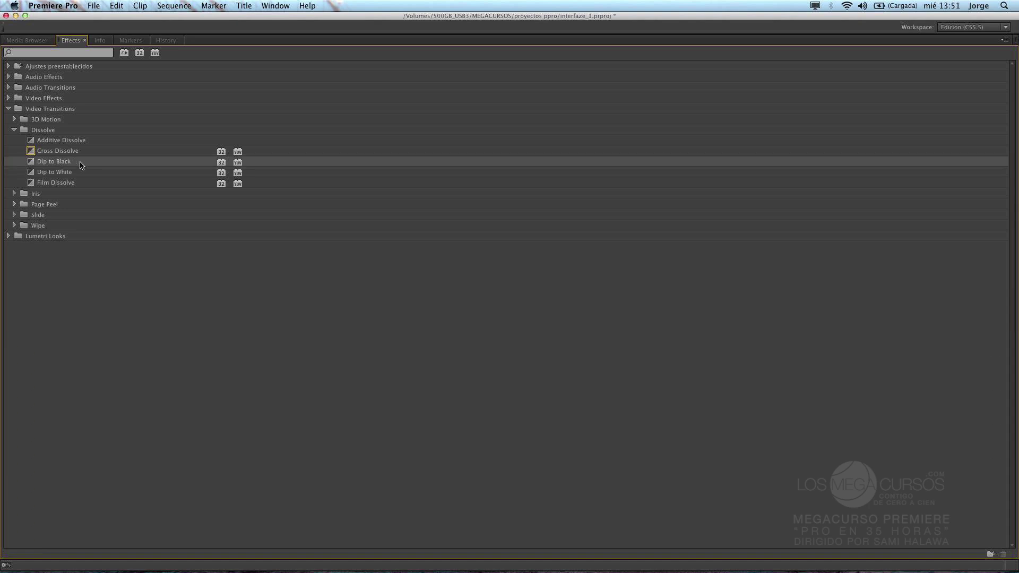
right_click(34, 165)
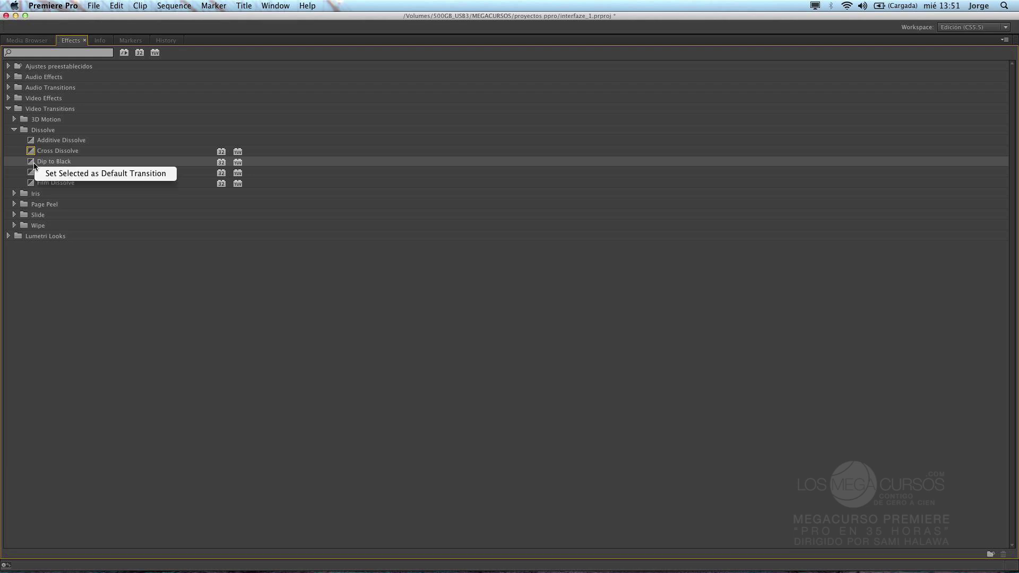
click(103, 175)
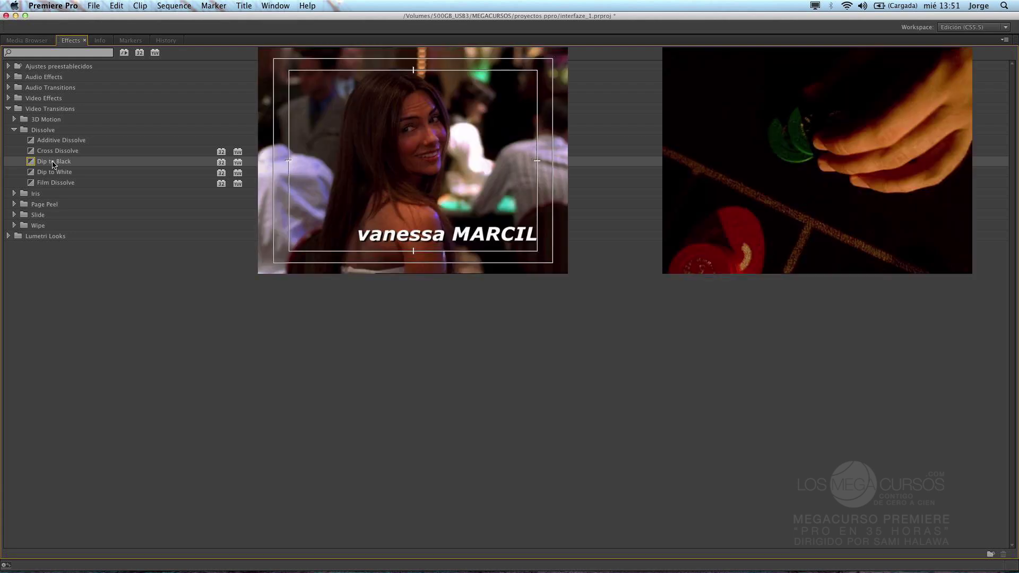
Step: Restore the Effects frame, apply the default transition at the Video 1 cut near 20 seconds, and move the playhead to 00:00:19:24
key(grave)
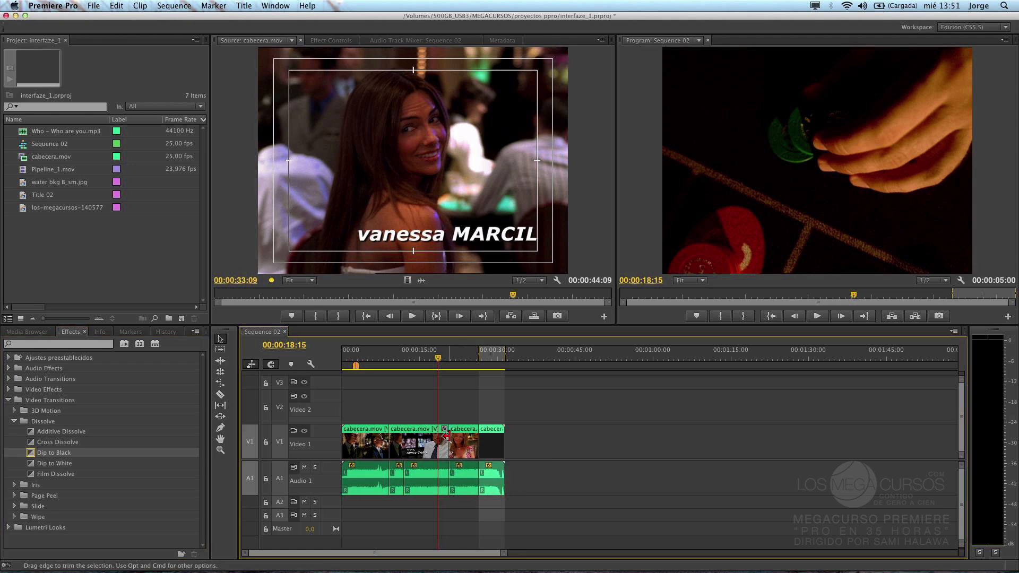
right_click(449, 438)
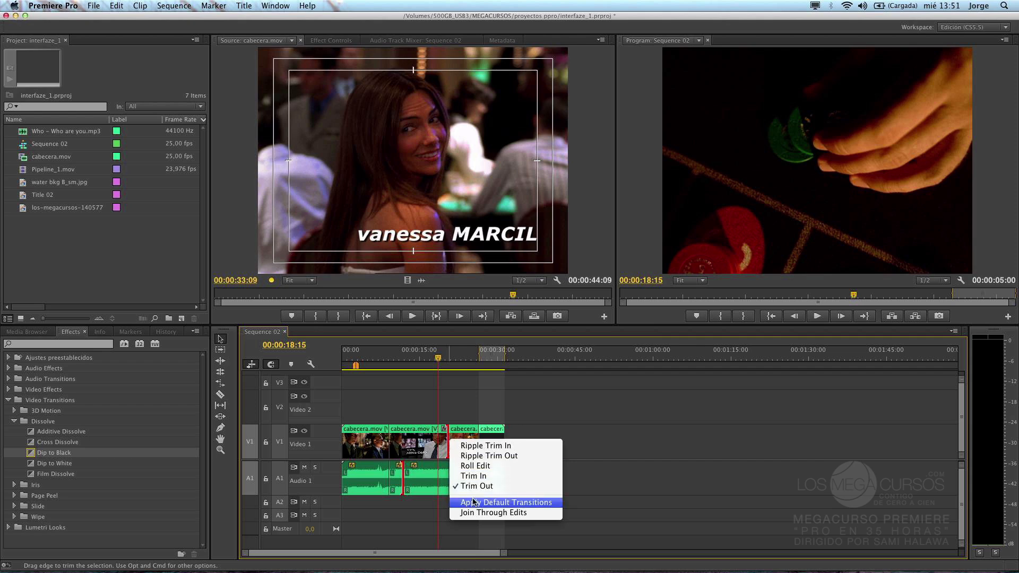
click(473, 503)
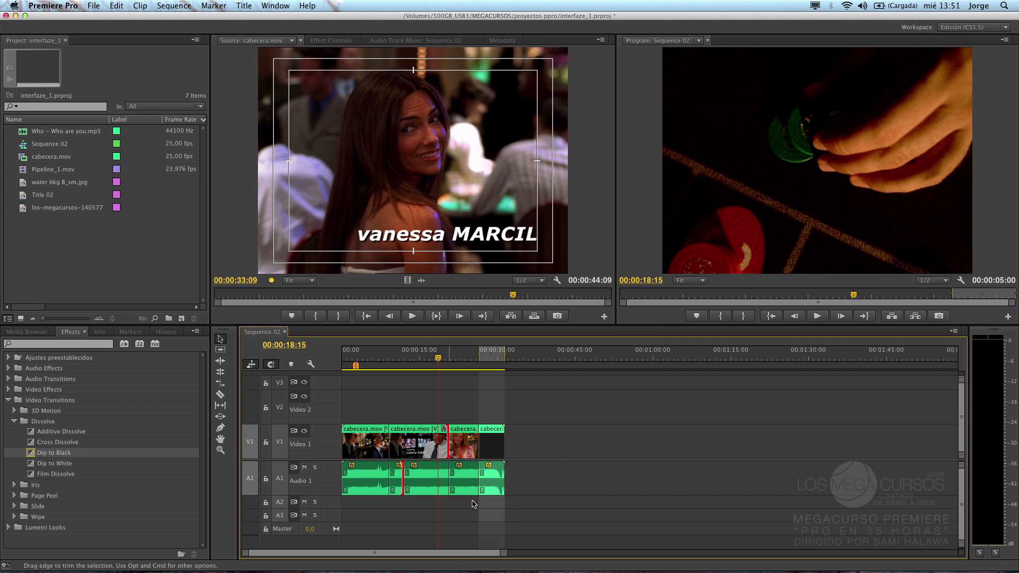
click(446, 362)
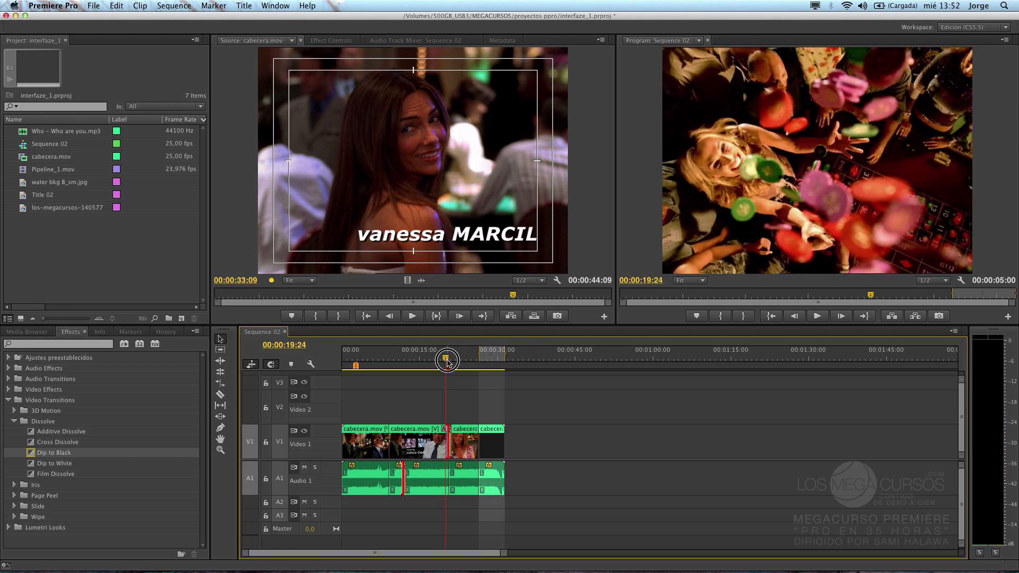
Step: Scrub through the Video 1 transition to 00:00:20:17 and magnify the timeline around that cut
click(448, 362)
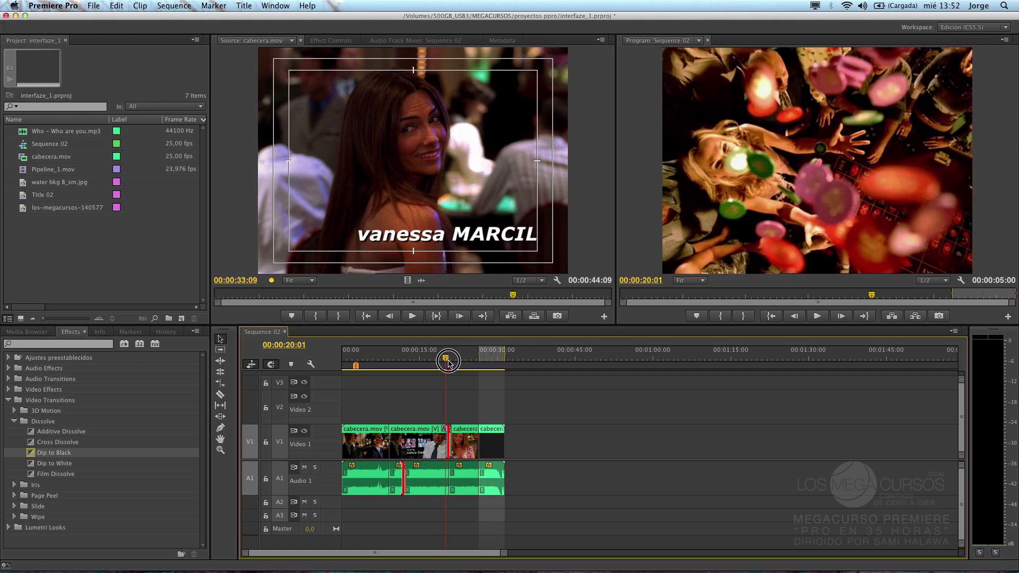
drag(447, 362, 452, 363)
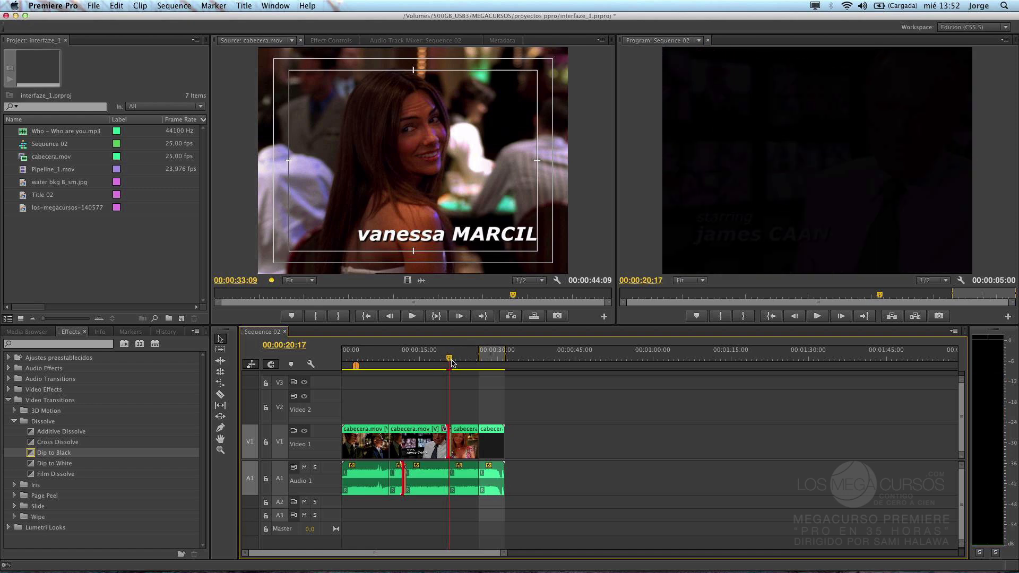
click(505, 553)
drag(505, 554, 412, 557)
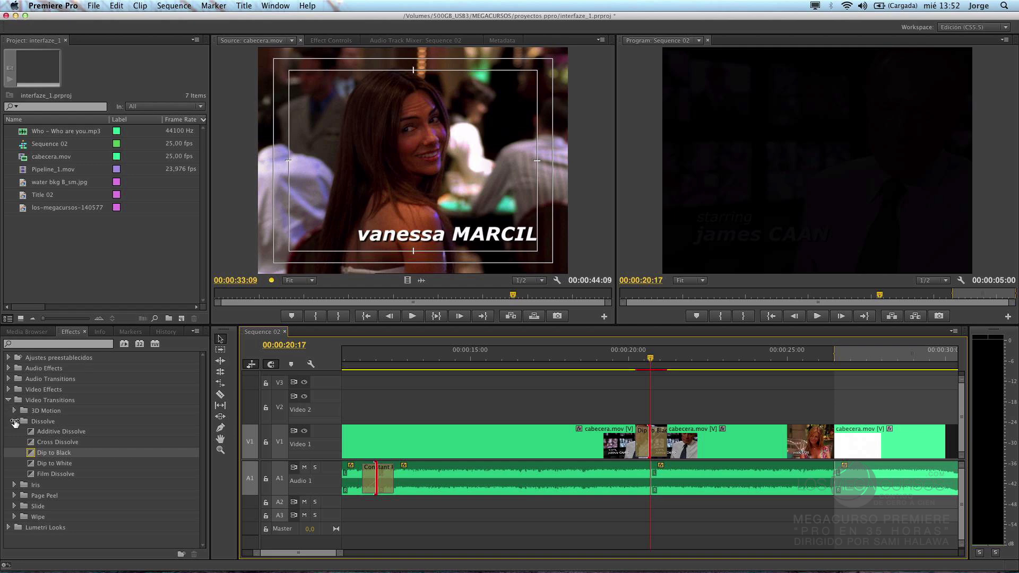
key(equal)
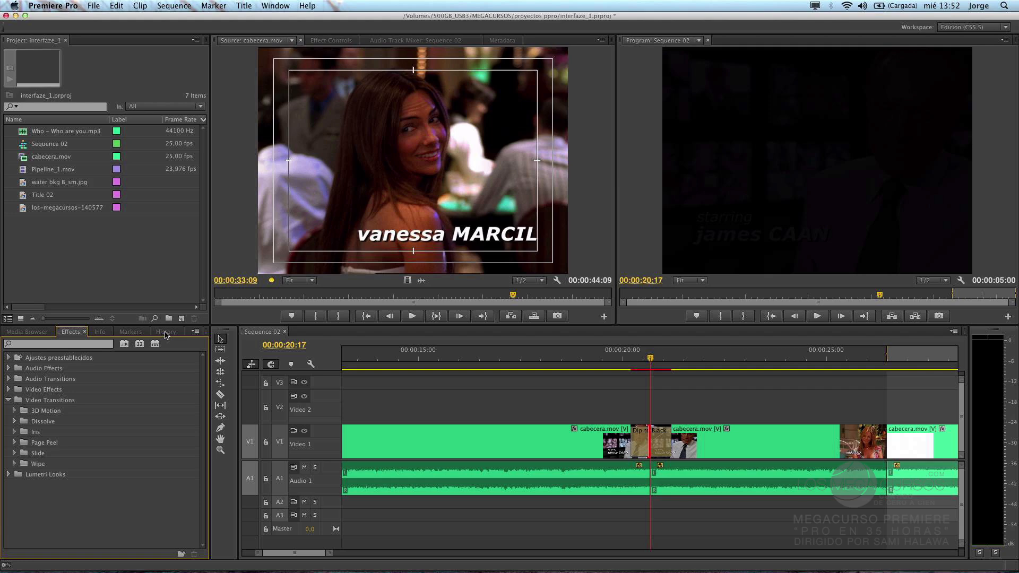
Step: In the History, step the project back to Clear In and Out and Remove Marker, and return it to the last Remove All Markers state
click(165, 333)
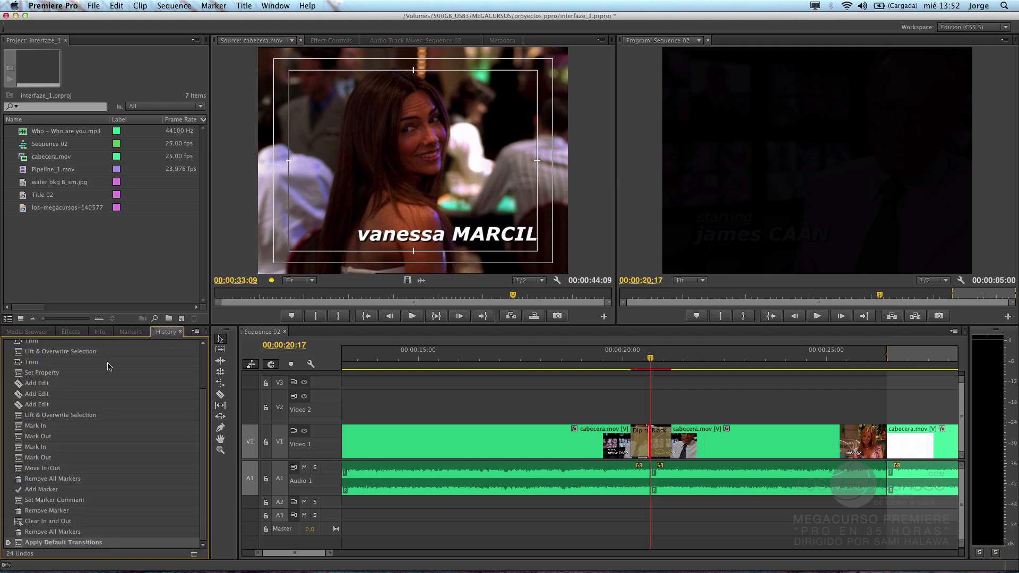
drag(206, 532, 232, 366)
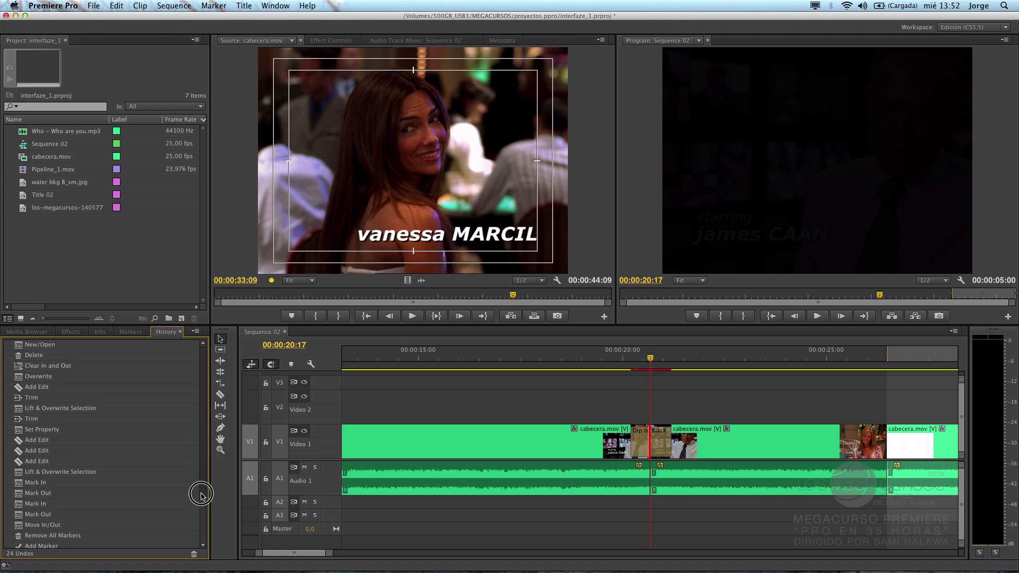
scroll(200, 489, down, 5)
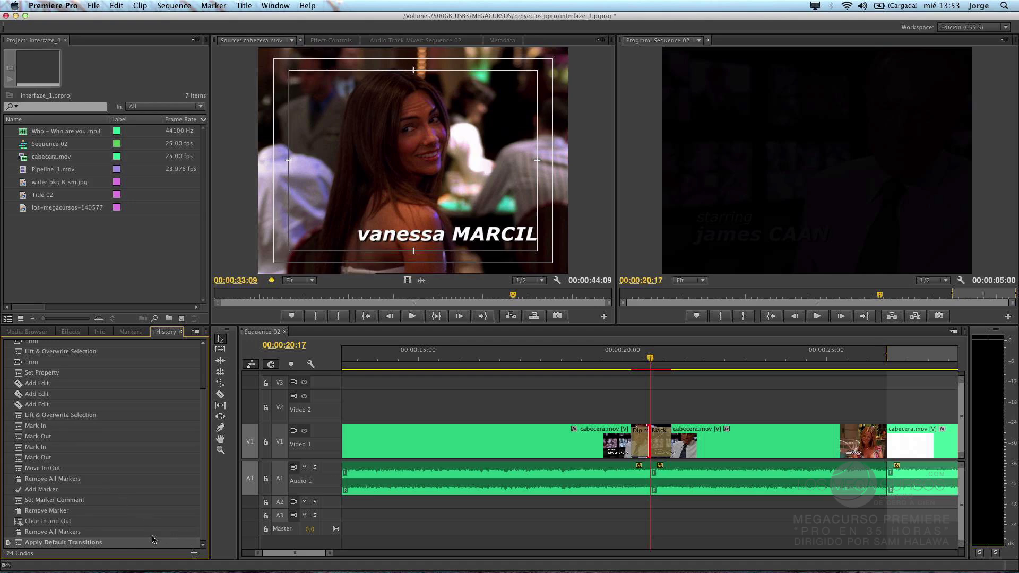
click(69, 527)
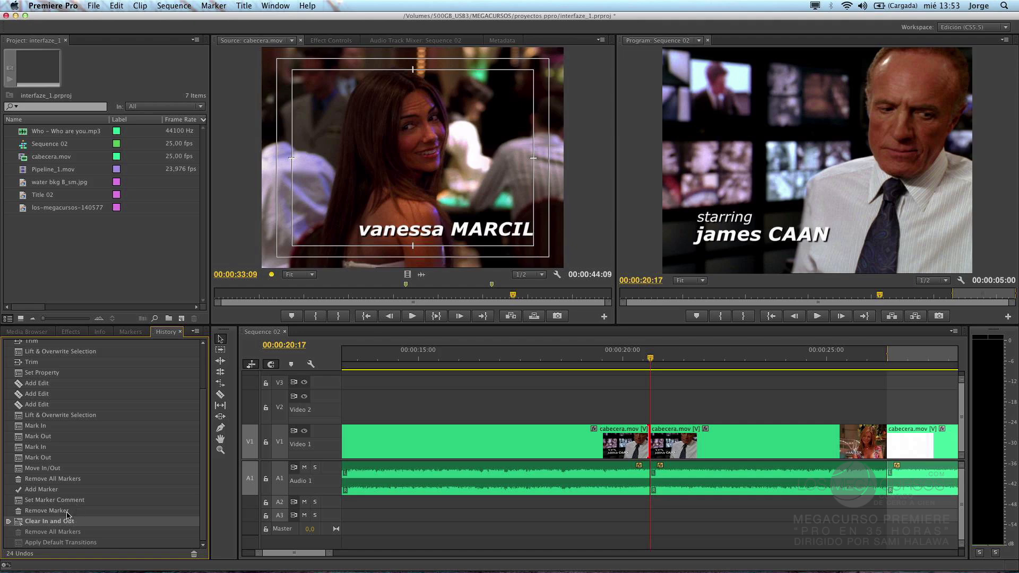
click(68, 513)
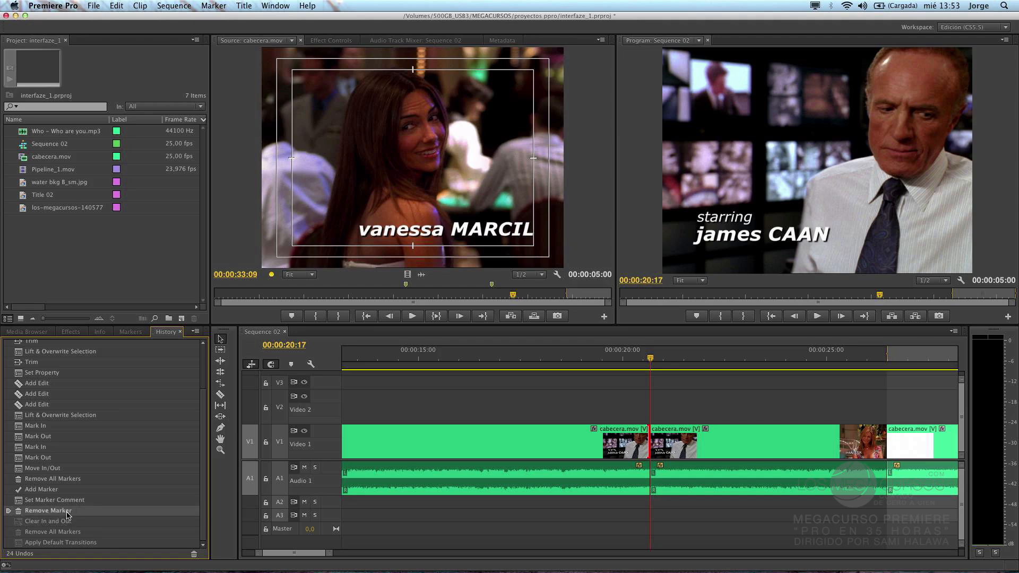
click(66, 523)
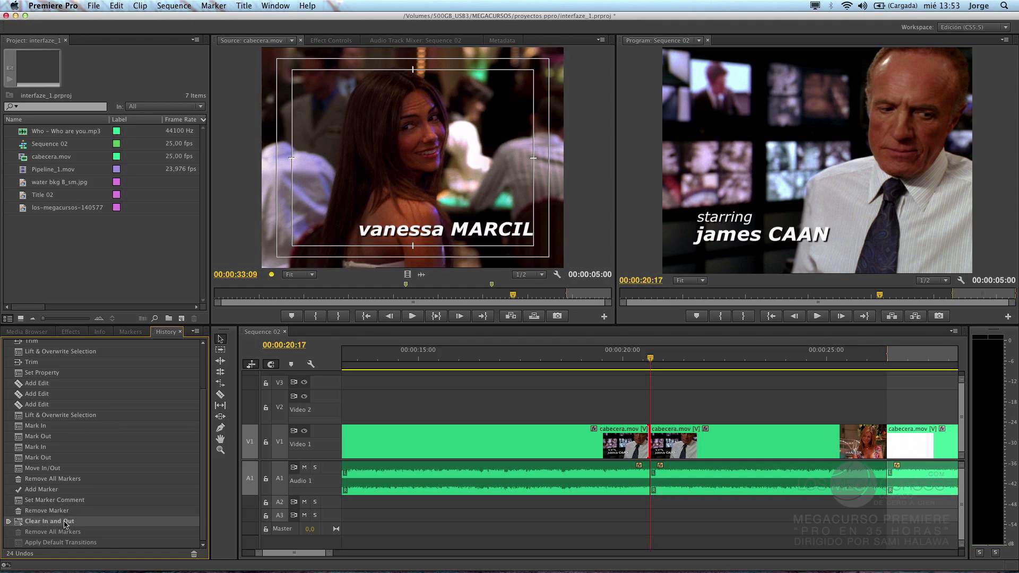
click(68, 532)
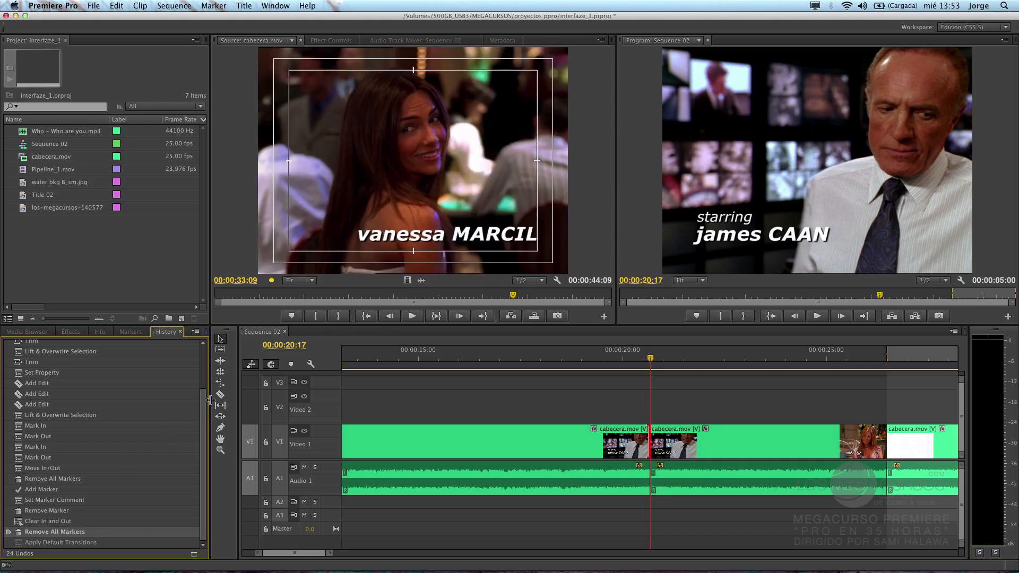
click(206, 440)
drag(206, 440, 206, 470)
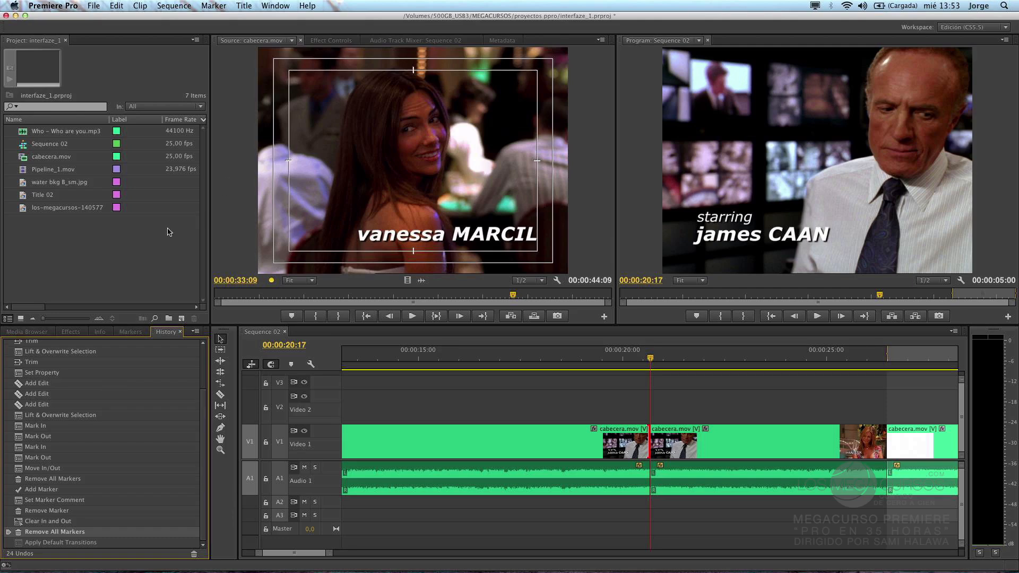
Step: Bring up the Media Browser, collapse its Local Drives tree, and make the timeline the active frame
click(139, 250)
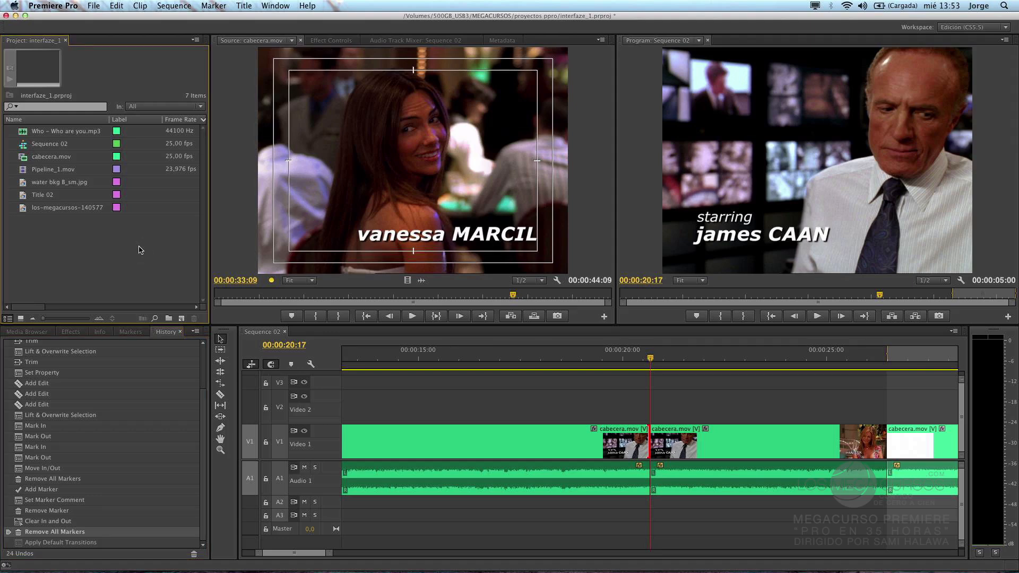
click(9, 334)
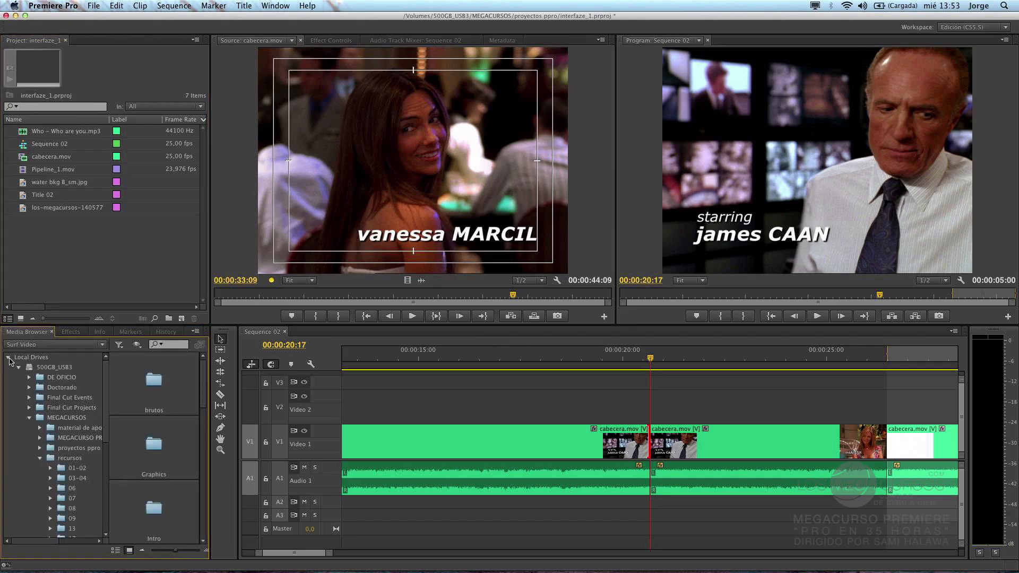
click(8, 358)
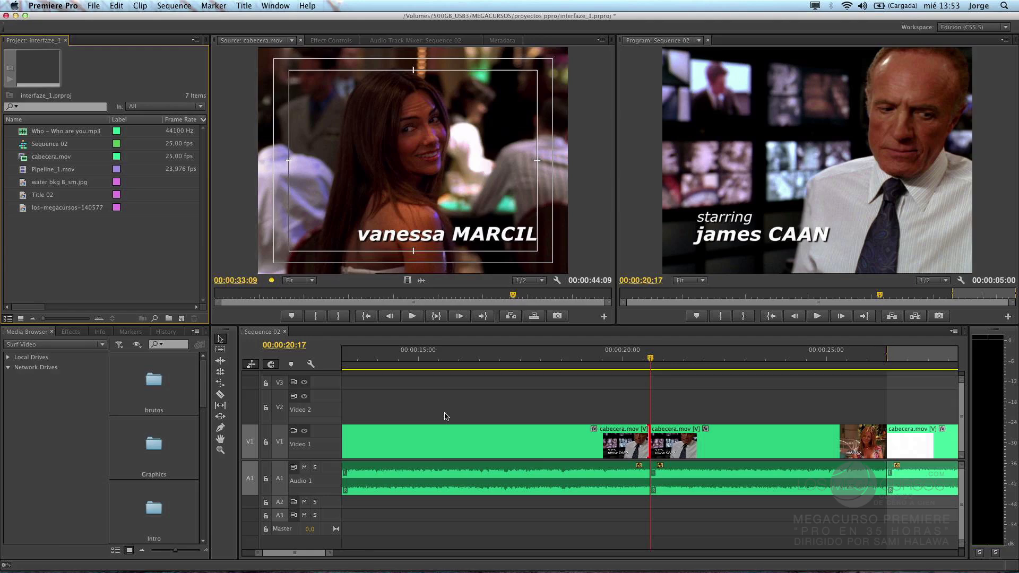
click(445, 417)
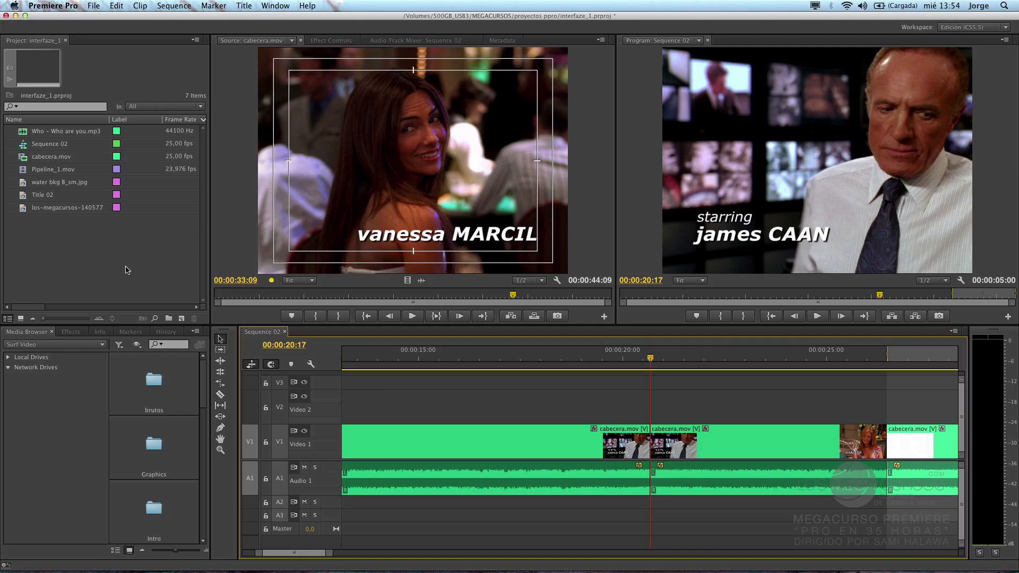
Step: Maximize the Project frame, alternate its items between icon and list view, and finish in icon view with larger thumbnails
click(92, 243)
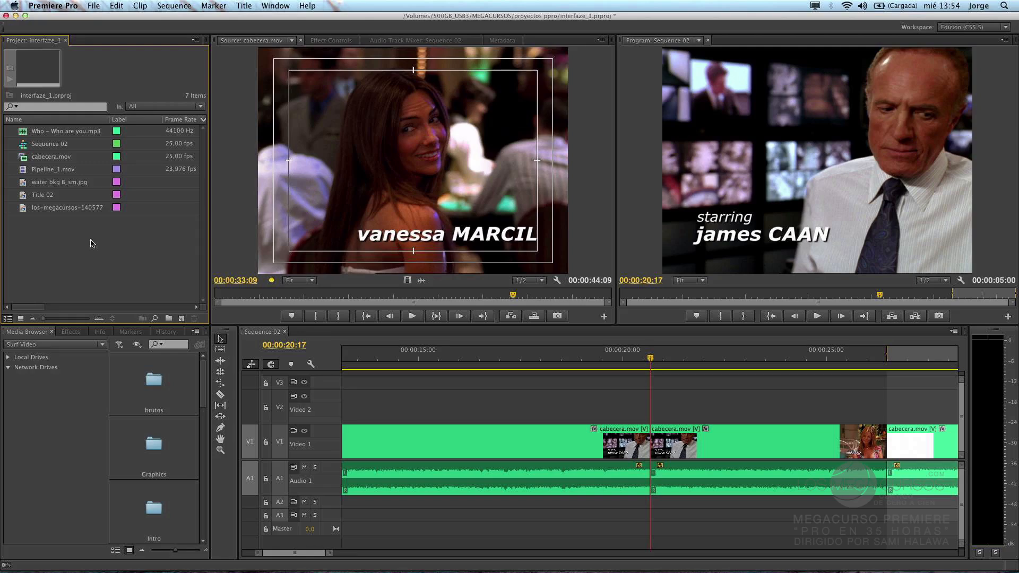
key(grave)
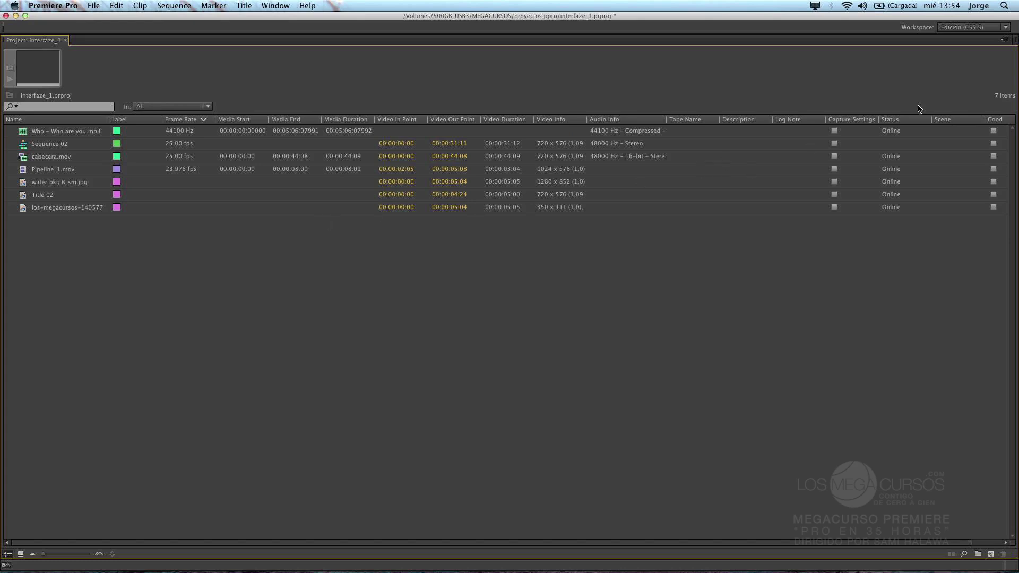
click(1005, 41)
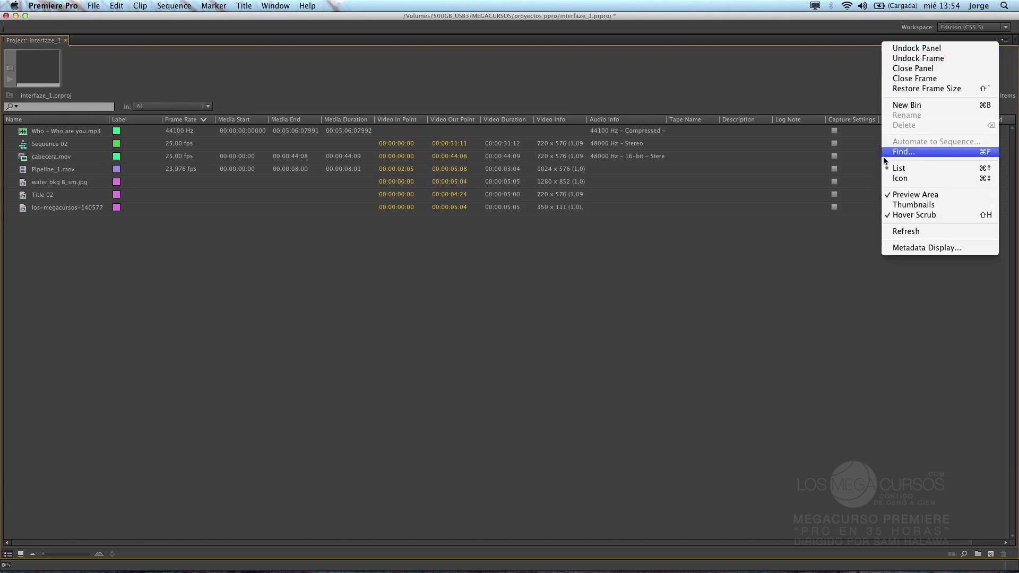
click(932, 180)
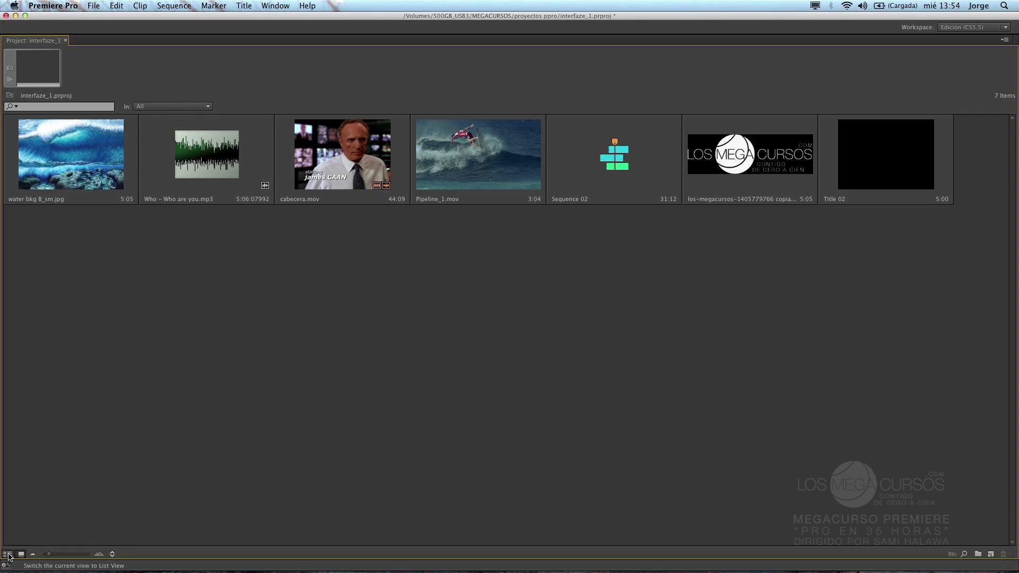
click(7, 554)
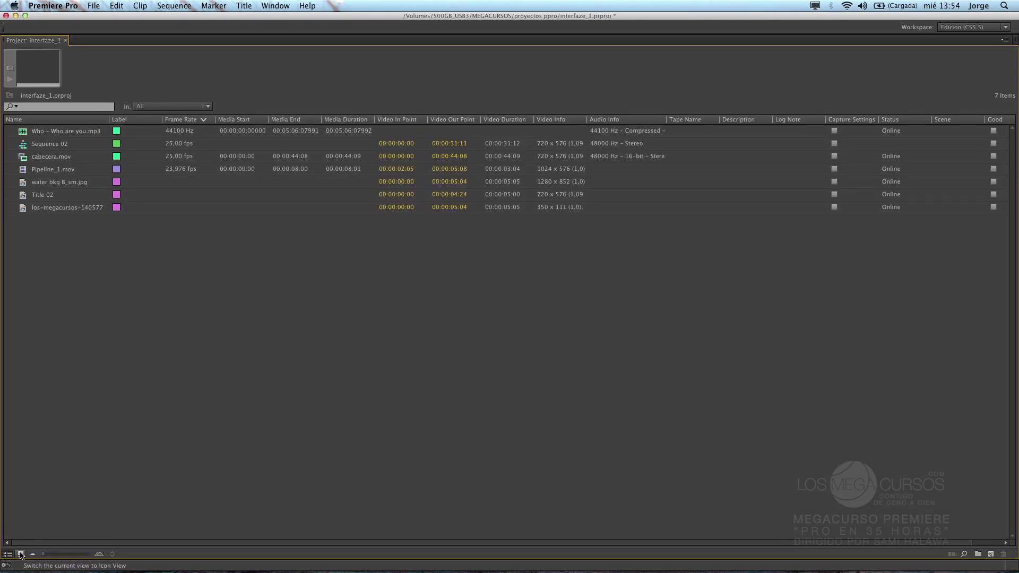
click(27, 554)
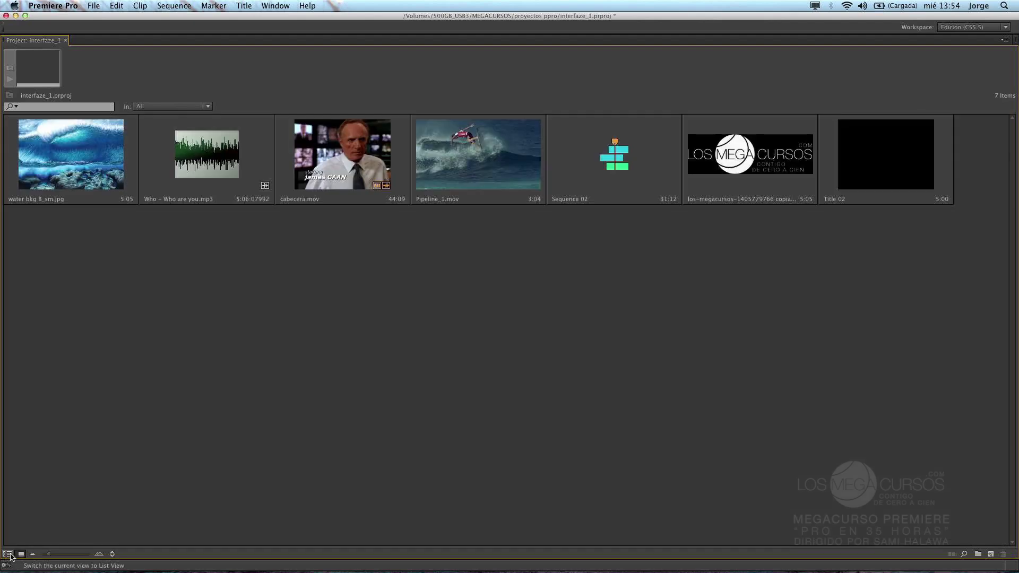
click(71, 555)
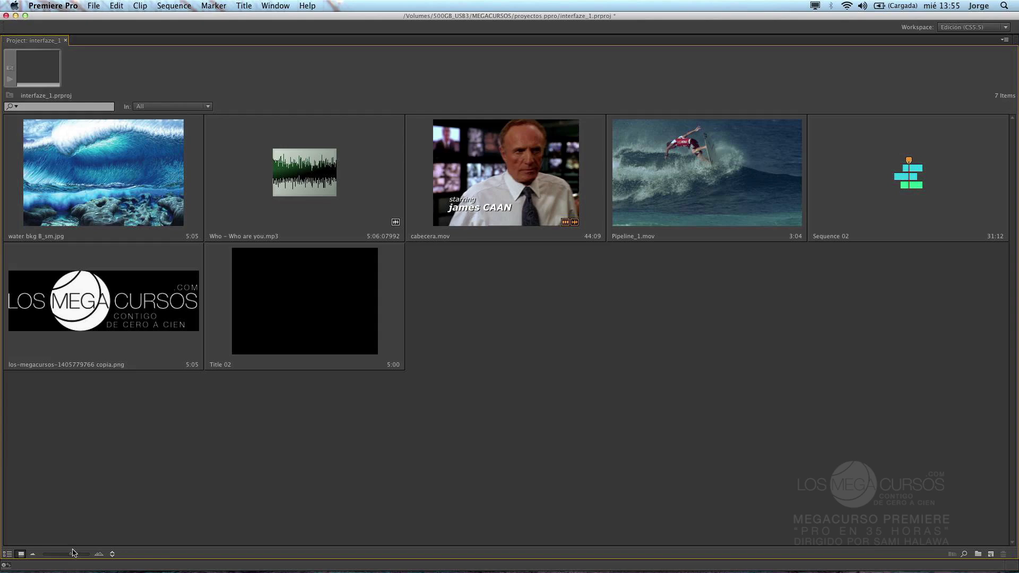
Step: Find the project item whose name contains "who" and close the Find dialog
click(965, 555)
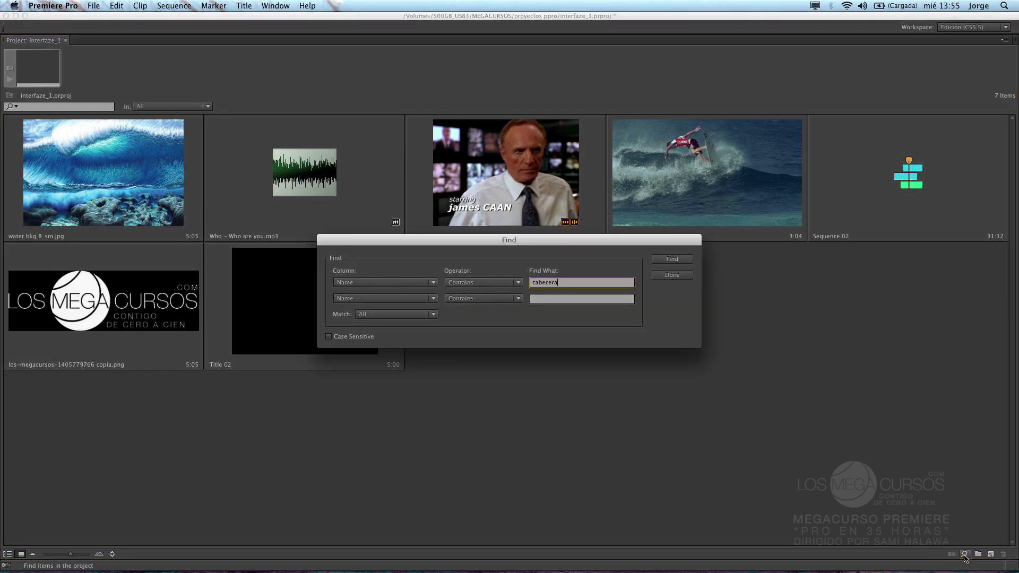
click(563, 279)
drag(563, 281, 520, 283)
text(who)
click(672, 259)
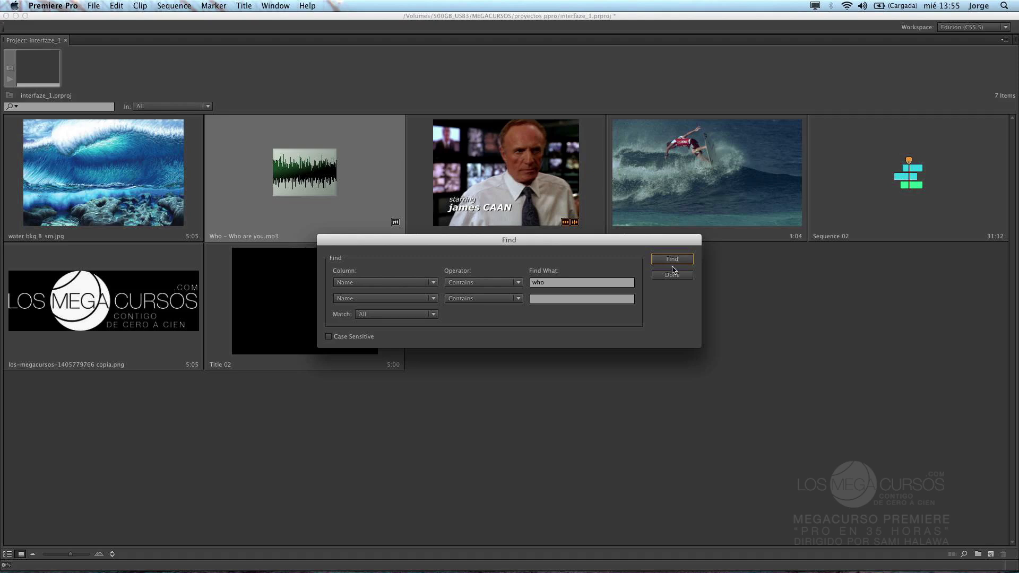
click(673, 275)
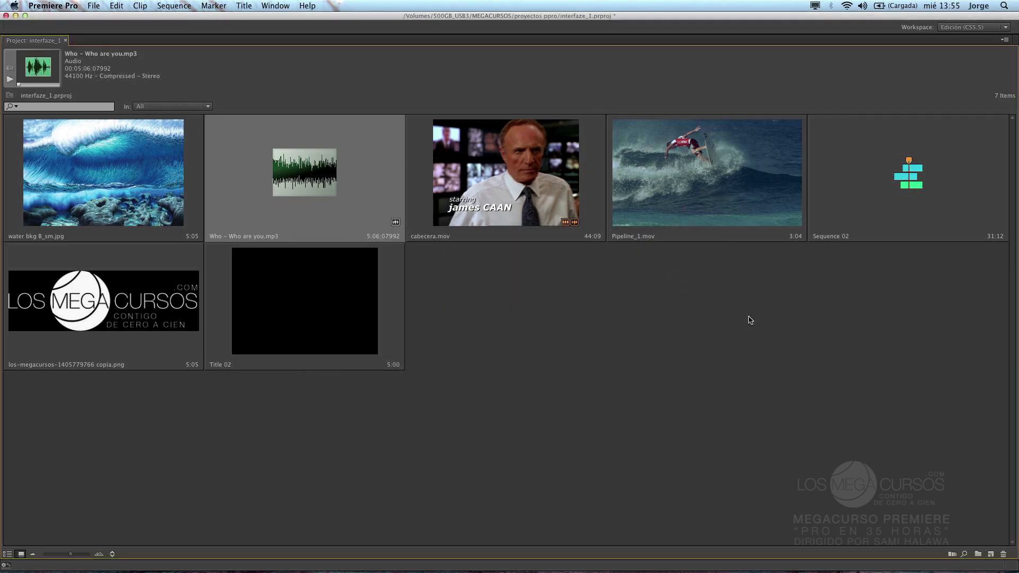
Step: Filter the project items by "cabecera"
click(31, 107)
text(c)
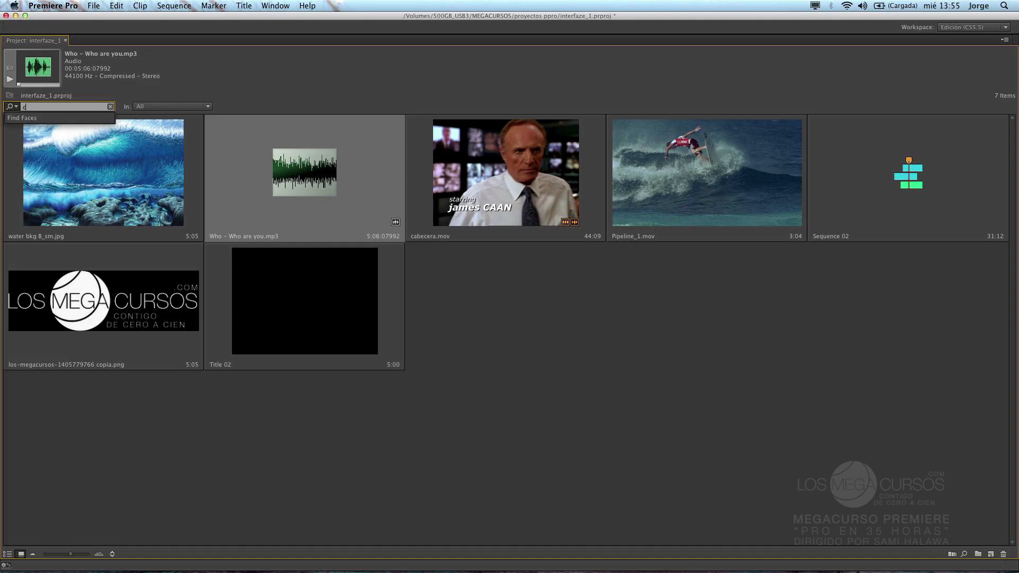
text(abecera)
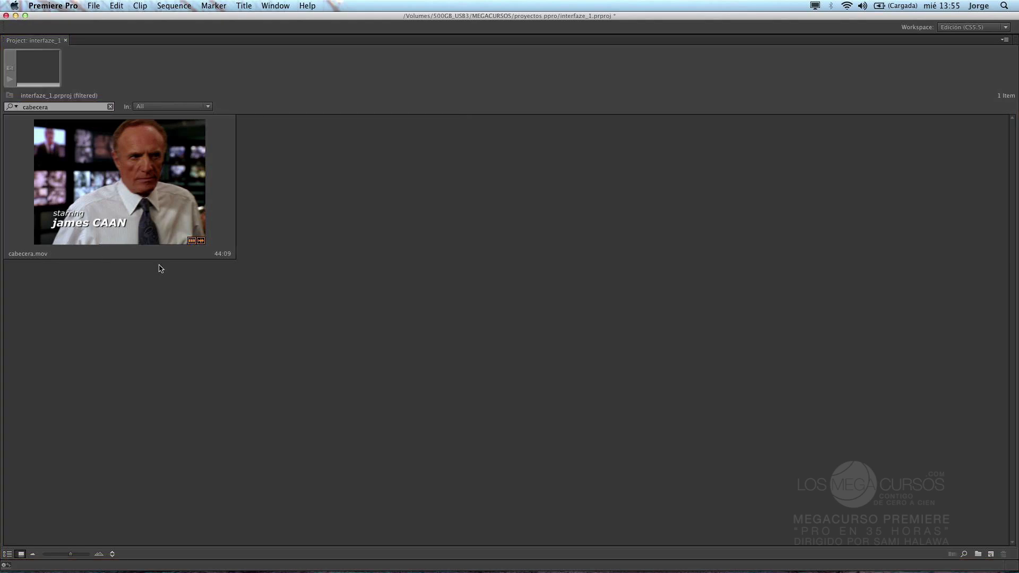
Step: Clear the "cabecera" filter to list all project items again and dismiss the search suggestions
click(65, 110)
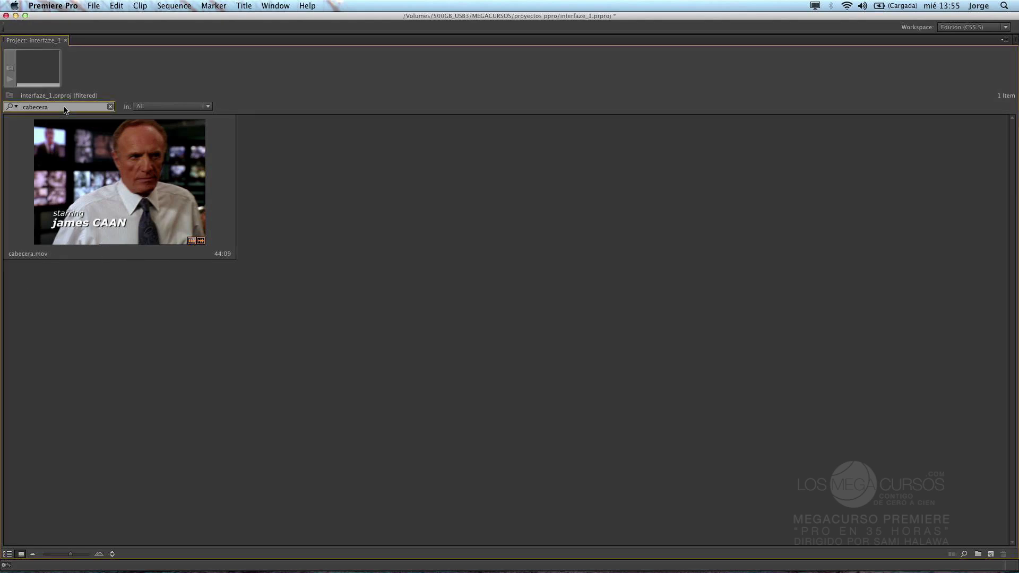
key(BackSpace)
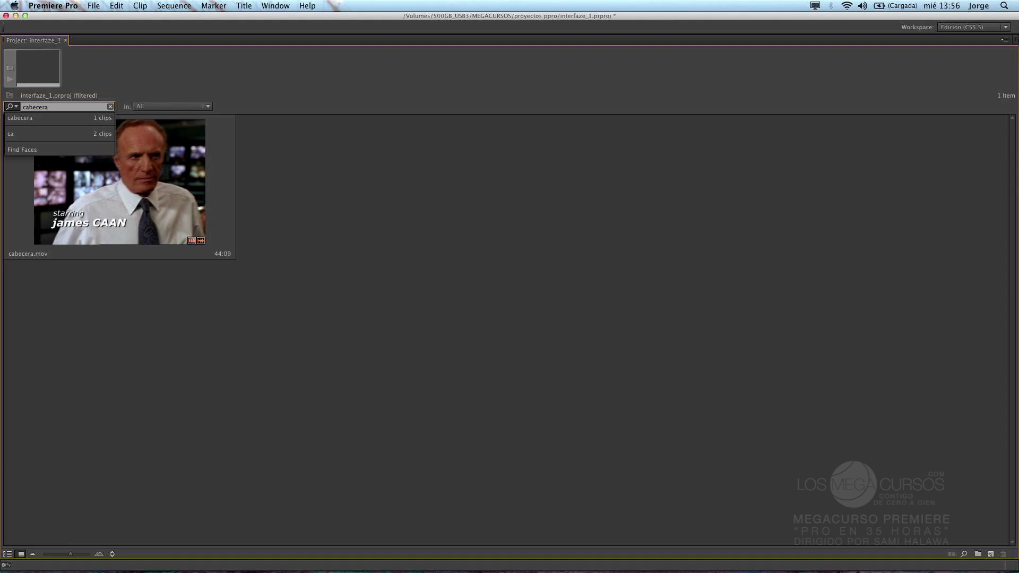
key(Escape)
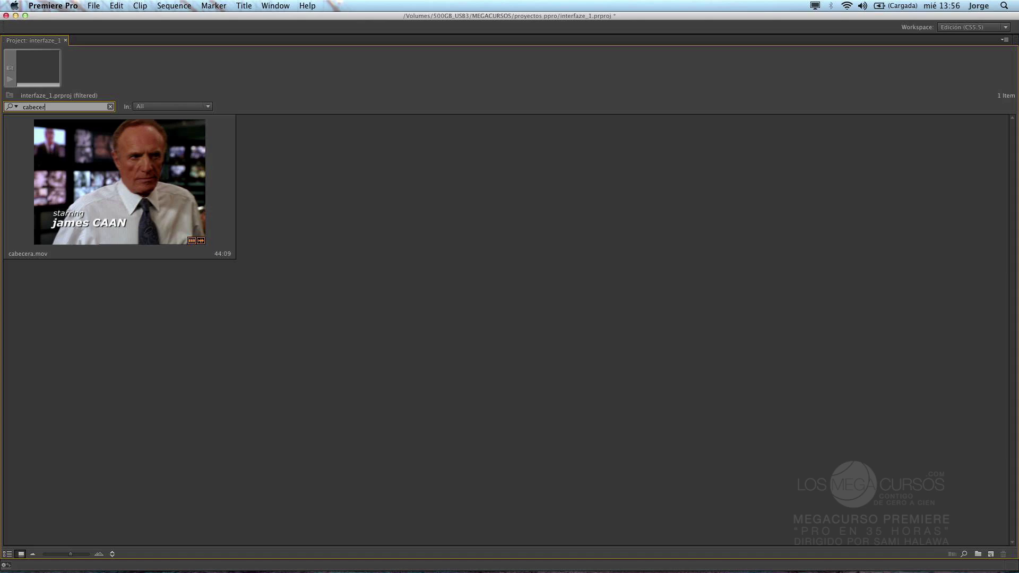
key(Down)
key(BackSpace)
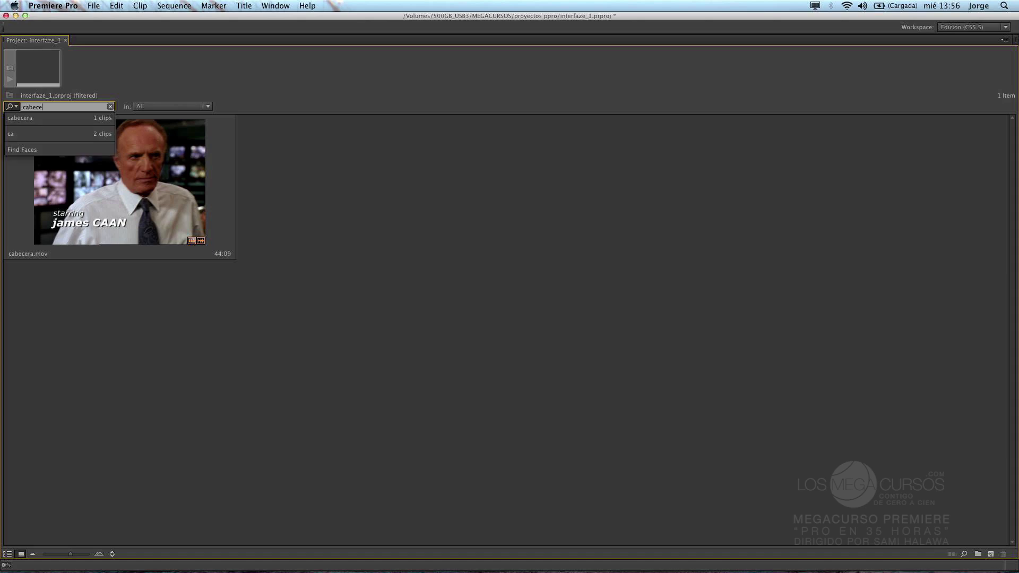
key(BackSpace)
key(BackSpace)
key(BackSpace)
key(BackSpace)
key(BackSpace)
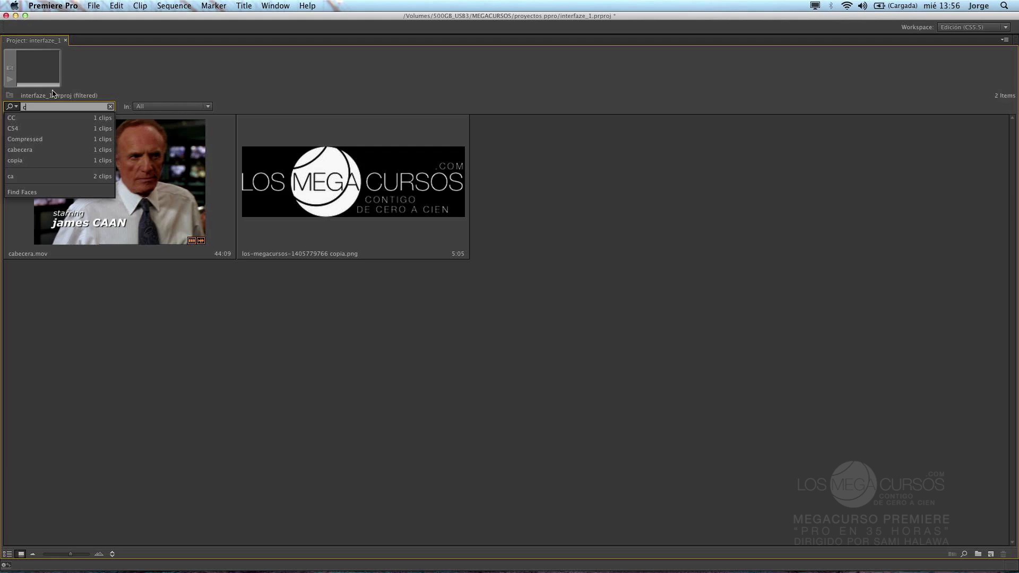
key(BackSpace)
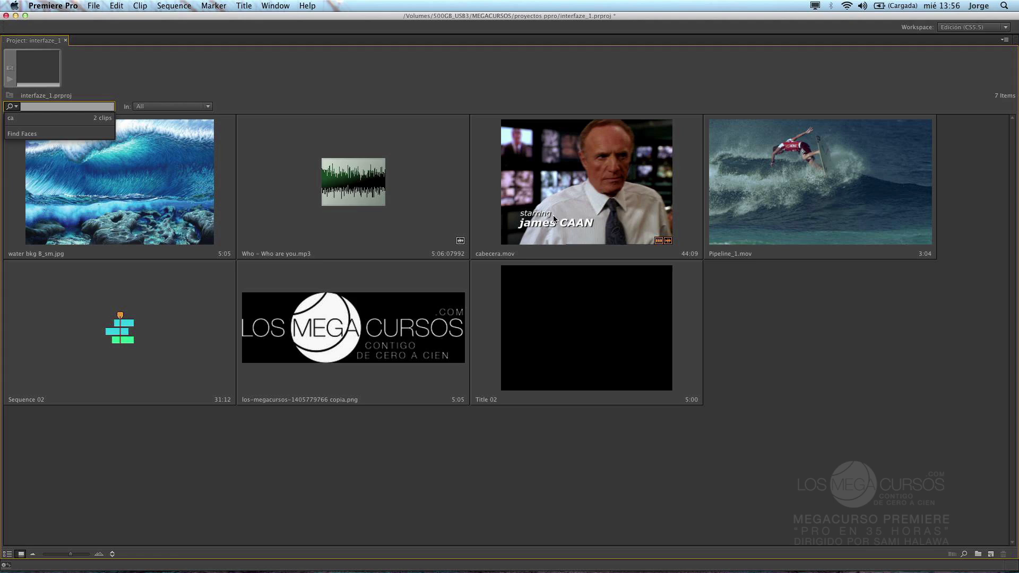
key(Escape)
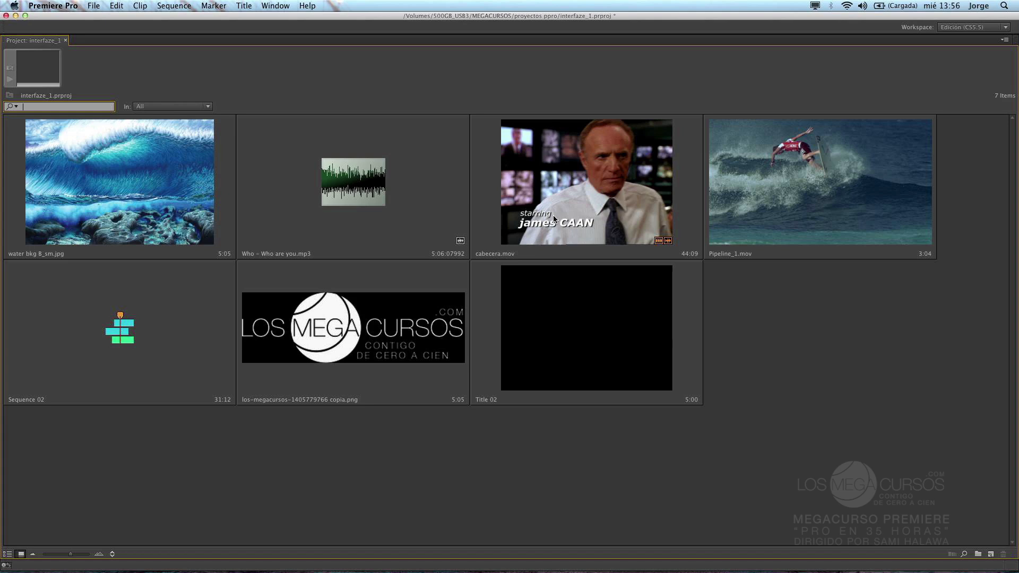
Step: Play and scrub the cabecera.mov thumbnail to the Mandalay Bay hotel shot, set it as poster frame, and check it by scrubbing elsewhere and deselecting
click(572, 194)
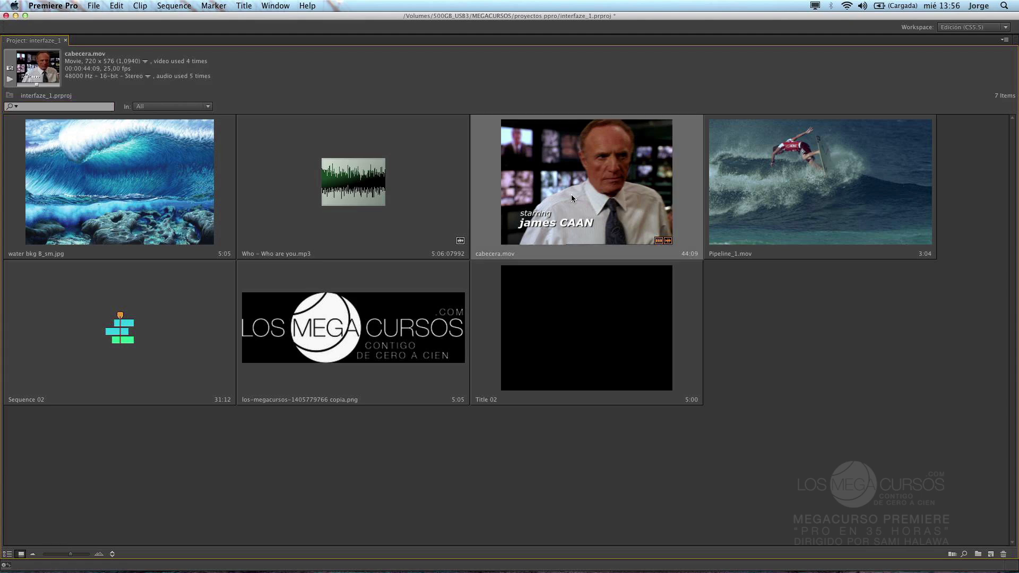
key(space)
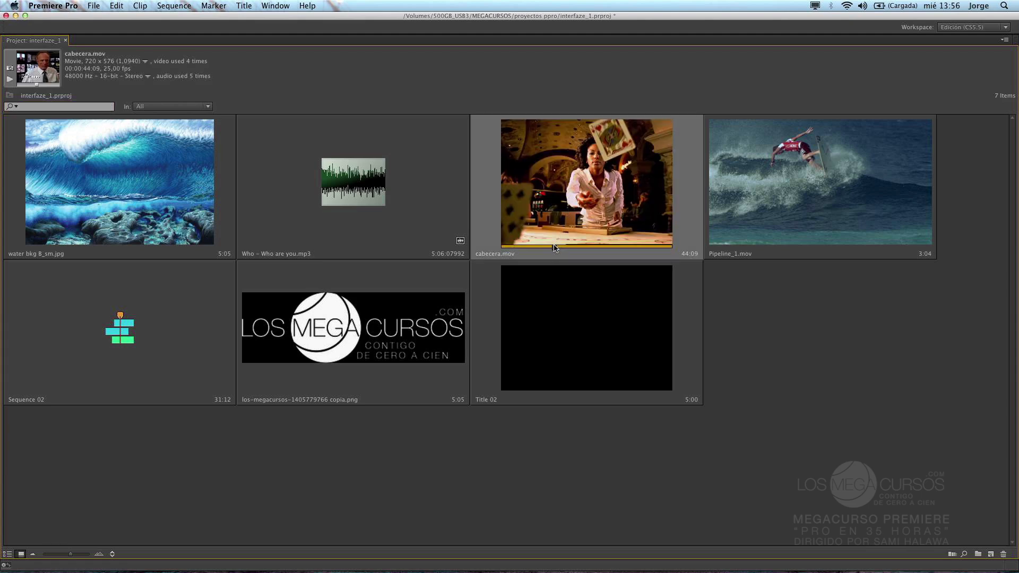
mouse_move(555, 247)
mouse_down()
mouse_move(581, 251)
mouse_move(541, 245)
mouse_up()
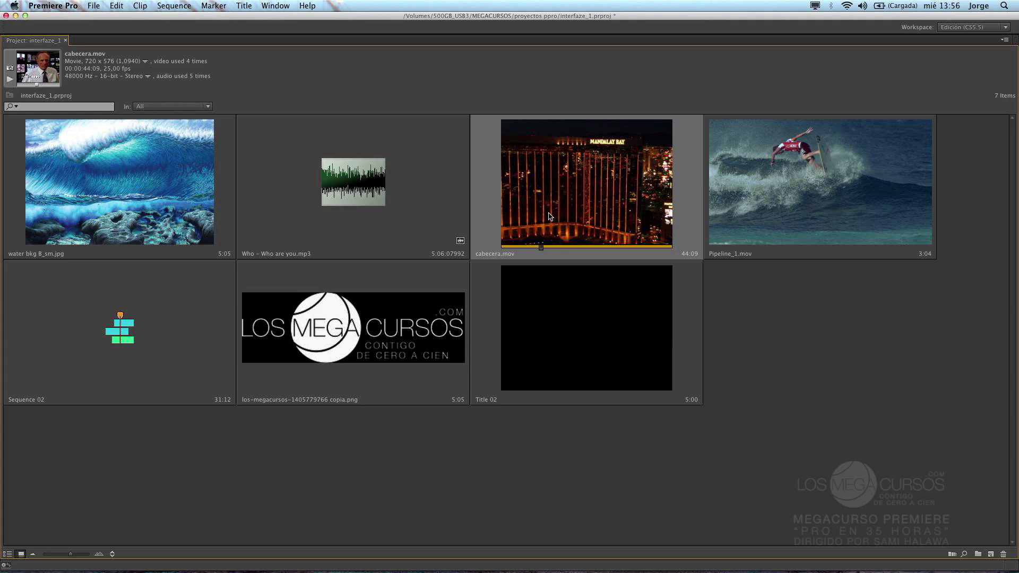
right_click(550, 216)
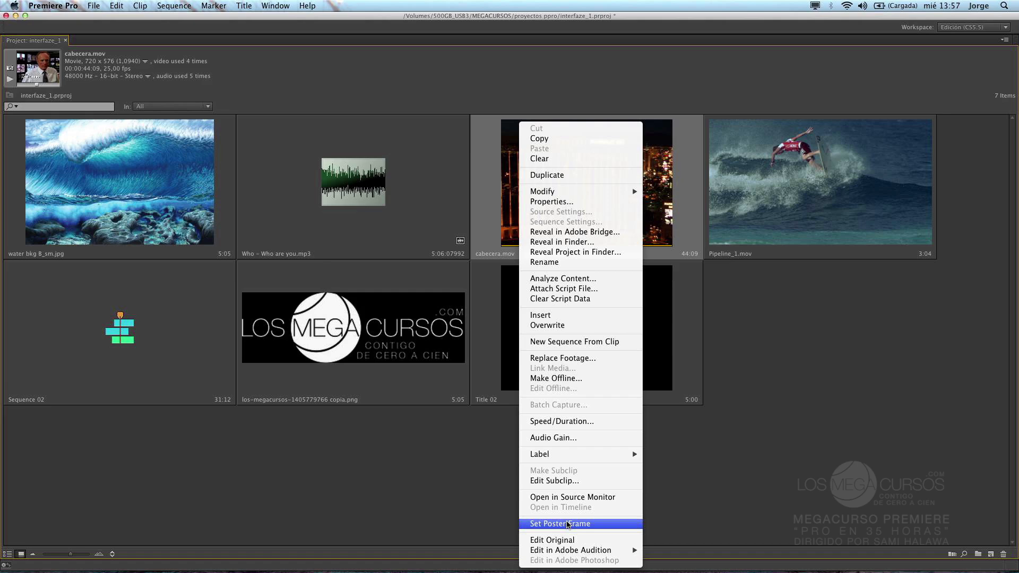
click(567, 524)
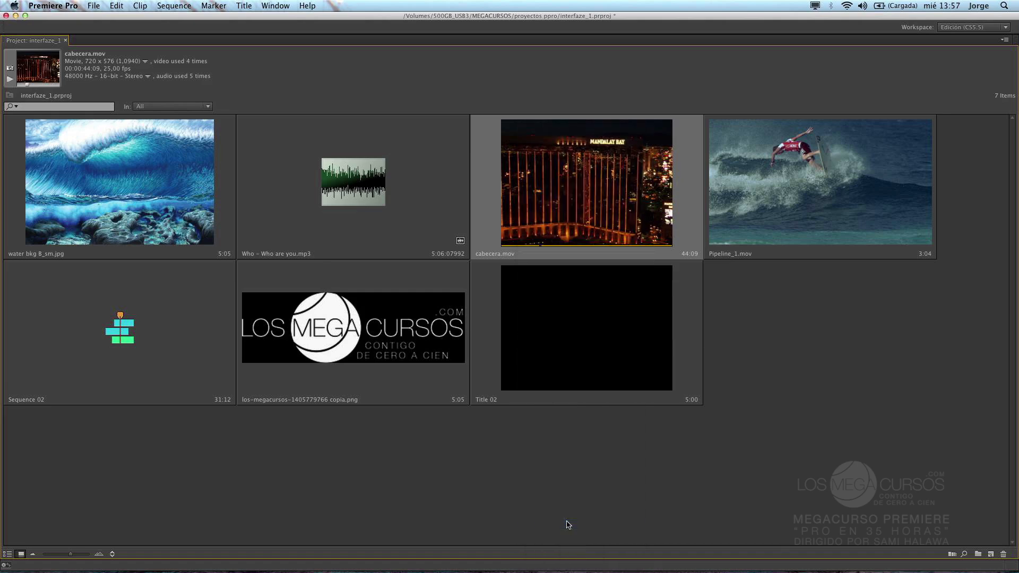
click(515, 489)
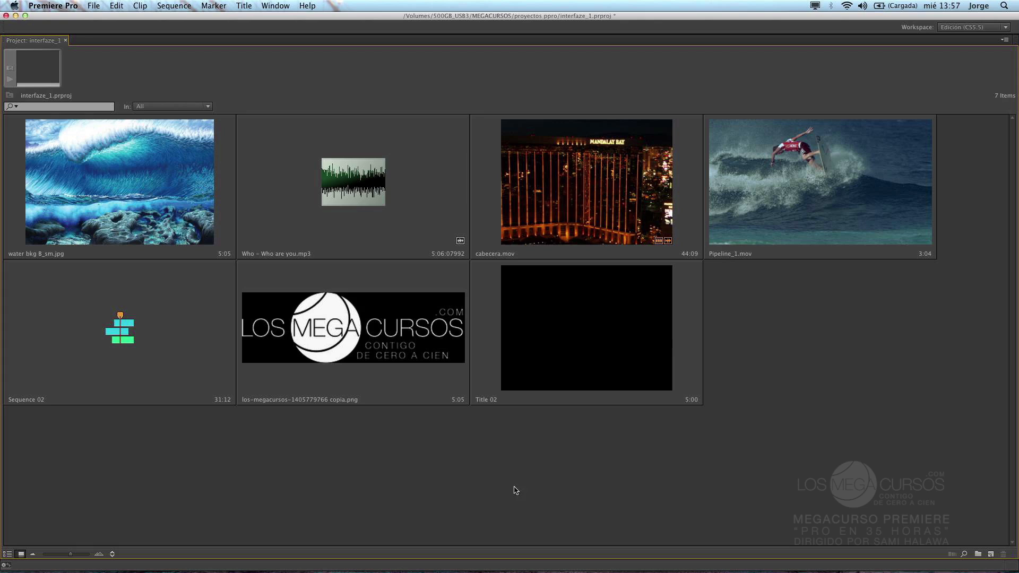
click(633, 245)
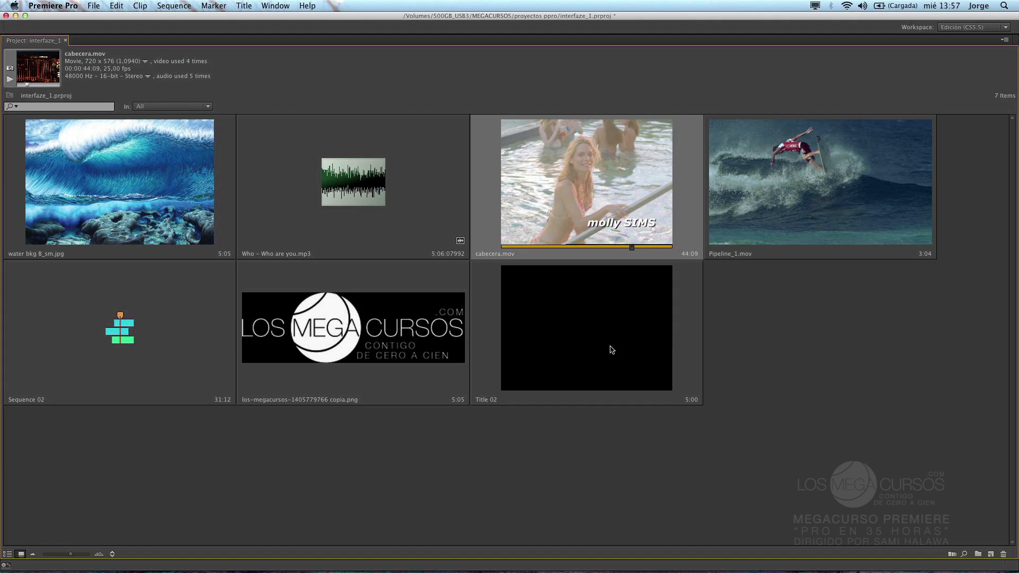
click(582, 498)
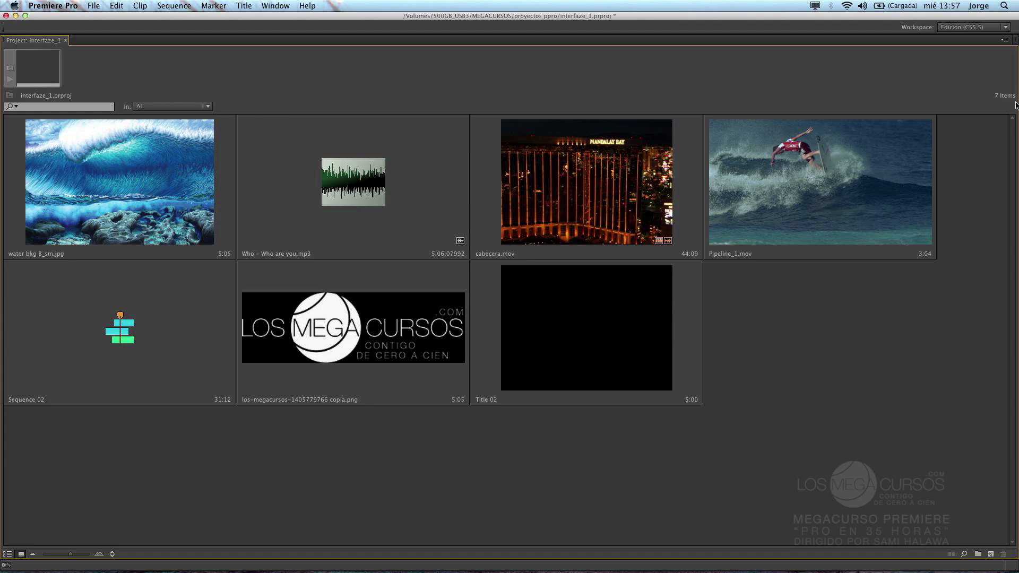
Step: Switch the project items to list view, turn on Thumbnails, and enlarge them to nearly the maximum size
click(1005, 40)
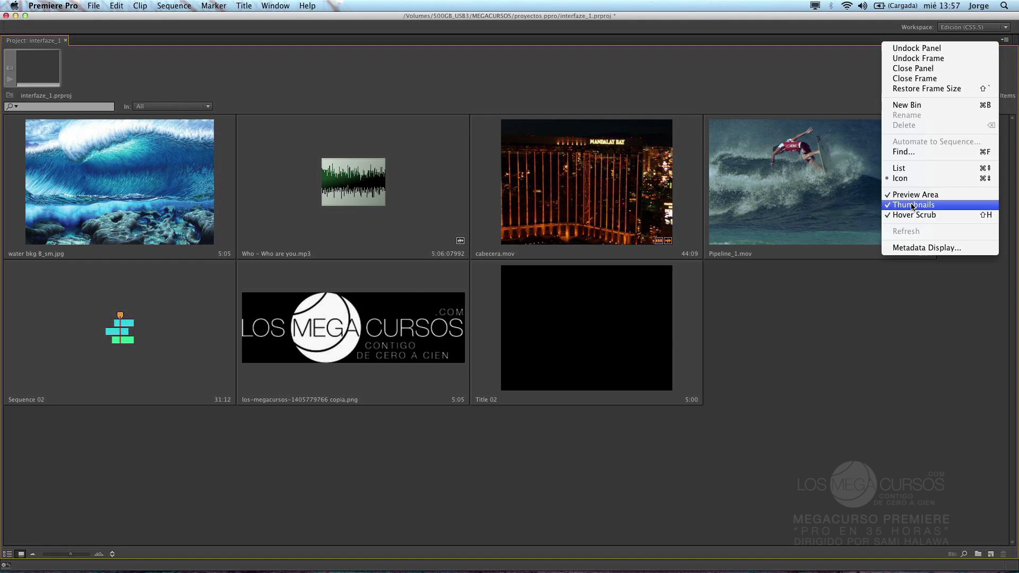
click(909, 169)
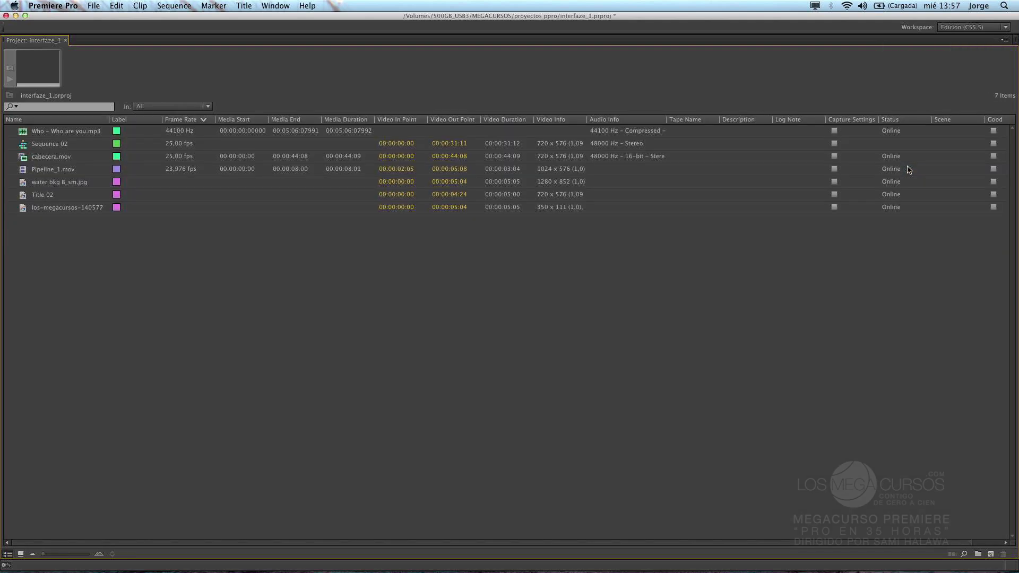
click(1004, 40)
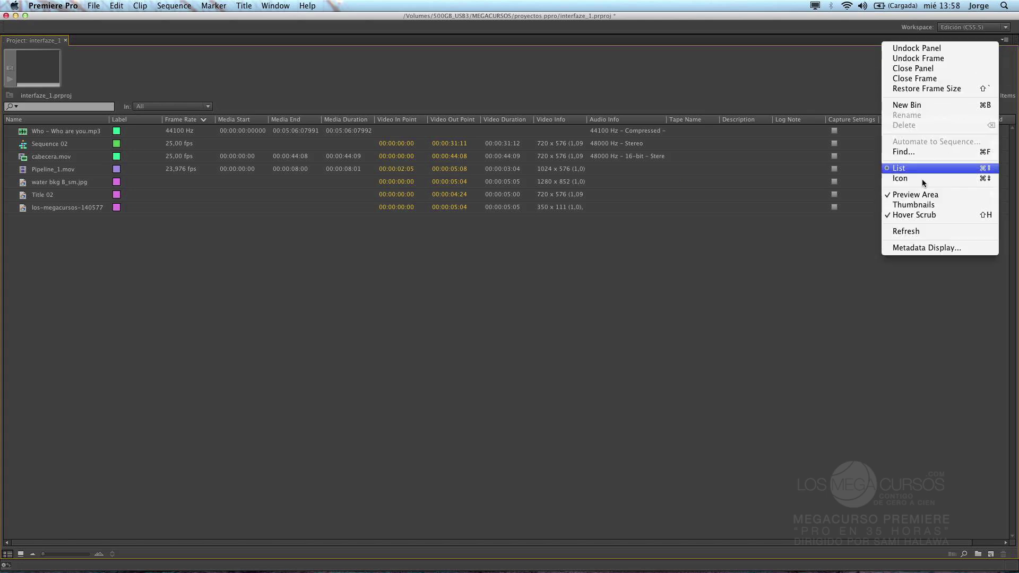
click(915, 213)
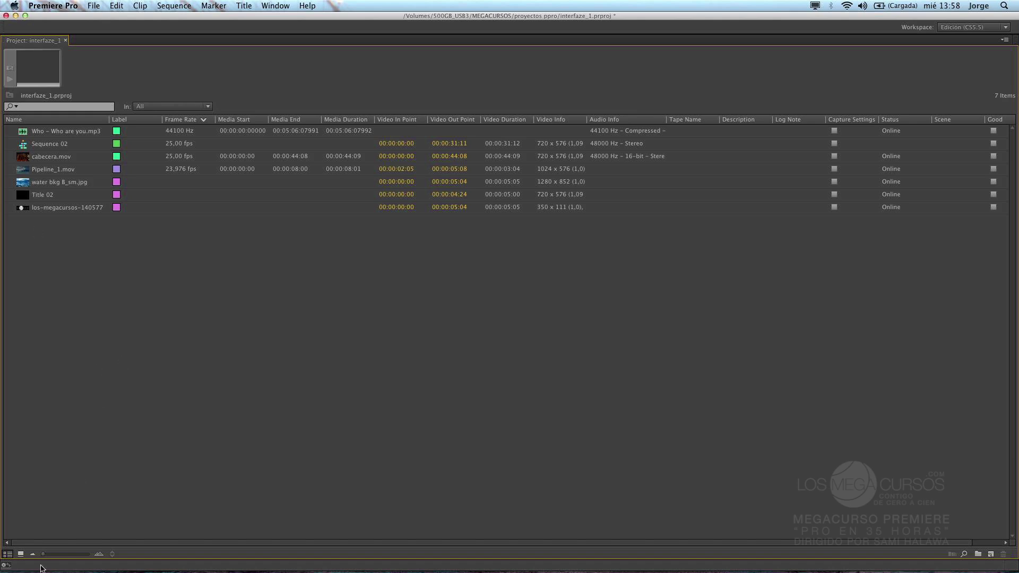
drag(43, 554, 67, 557)
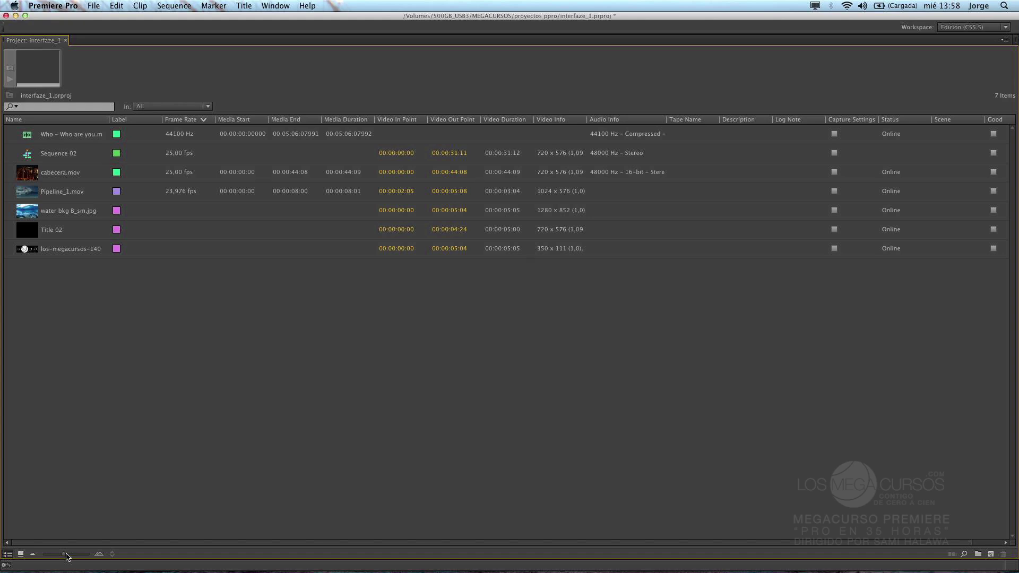
drag(67, 556, 83, 557)
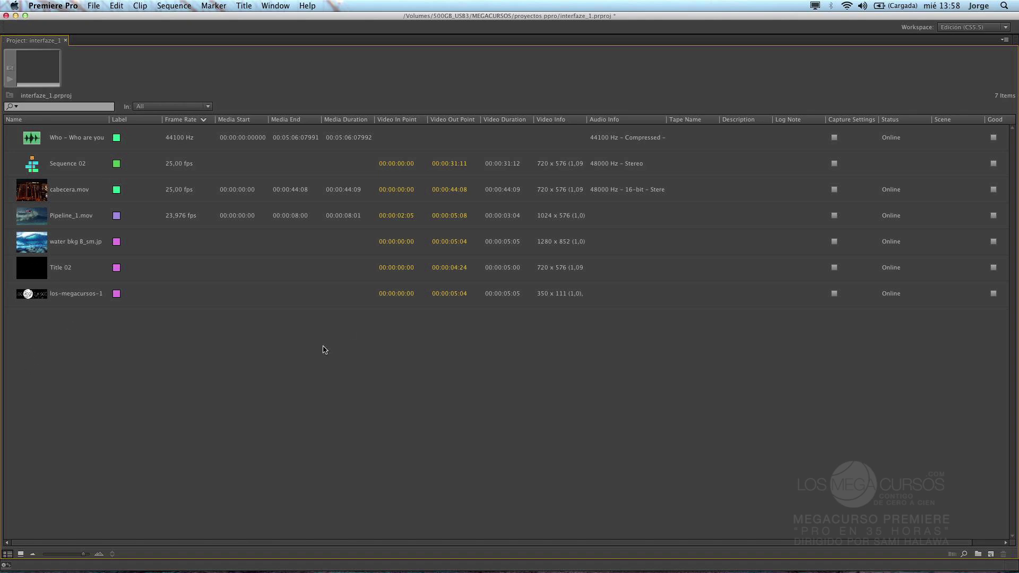
Step: Play cabecera.mov briefly in the Project panel's preview area and stop it
click(1005, 41)
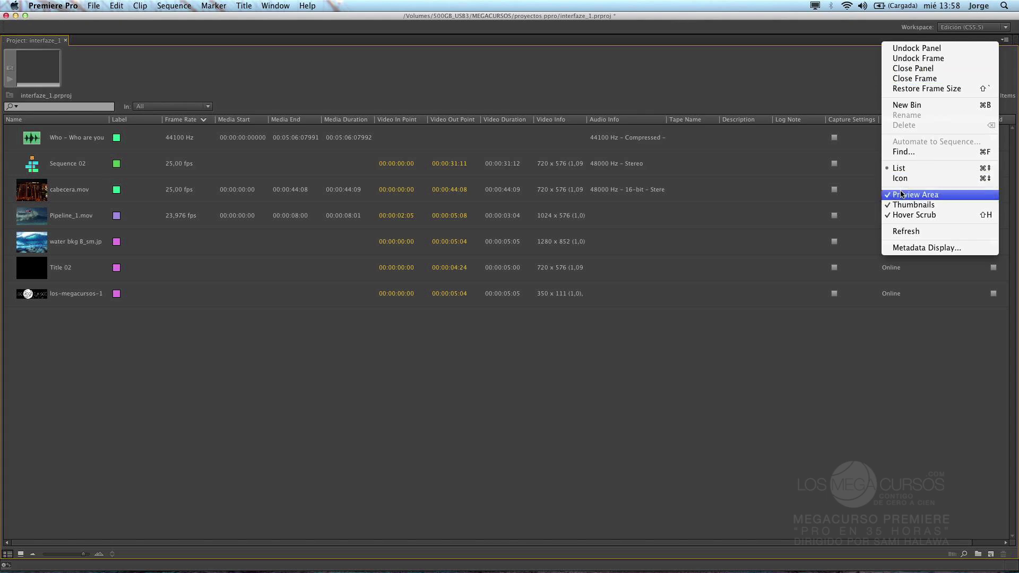
click(23, 70)
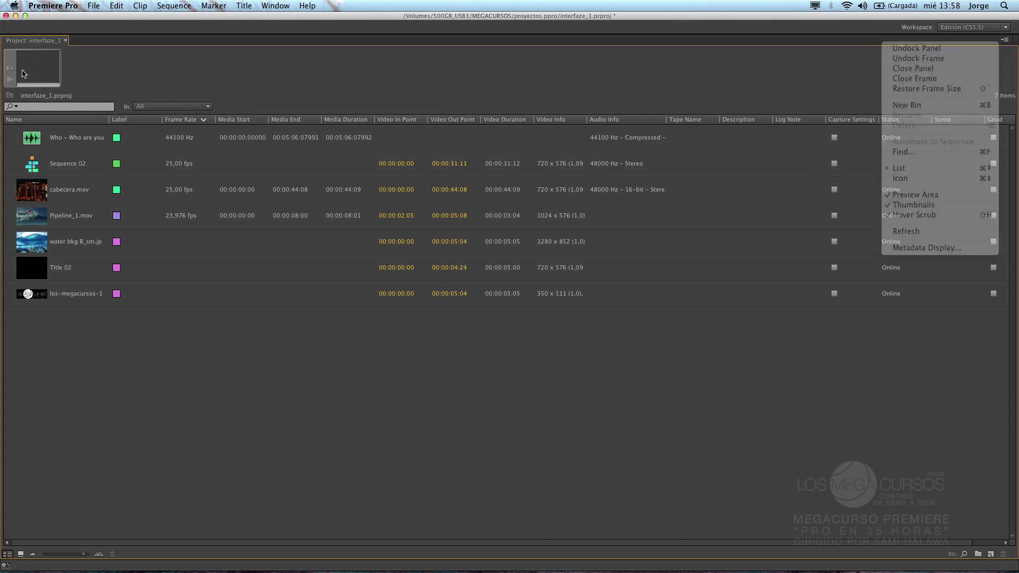
click(31, 192)
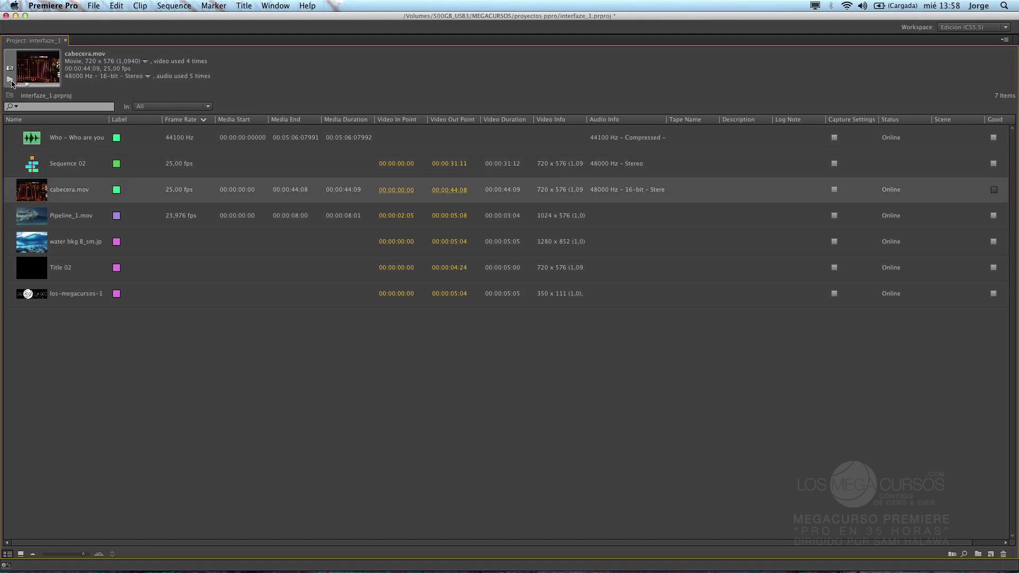
key(super+s)
click(10, 80)
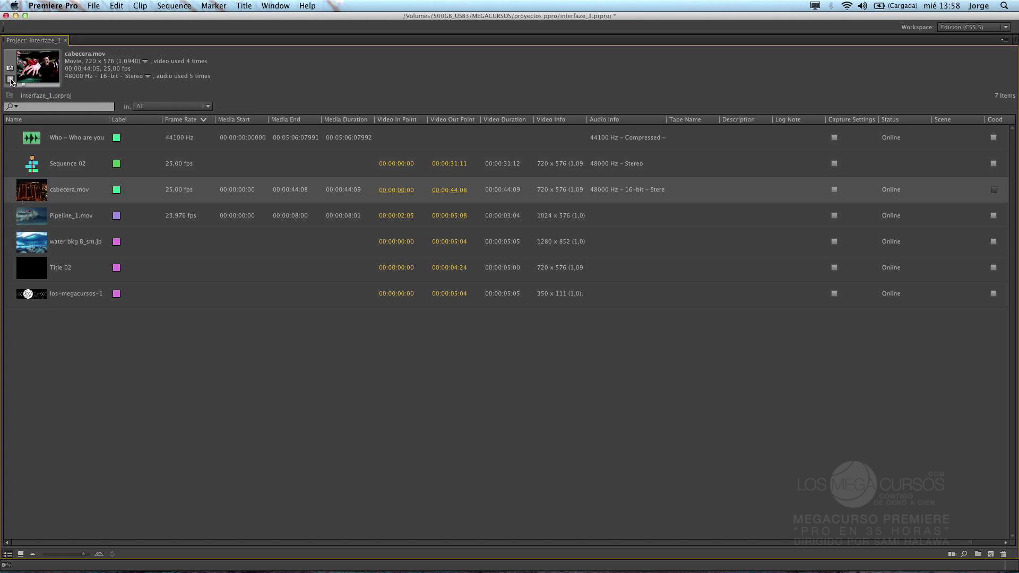
click(10, 80)
Step: Return the project items to icon view with Hover Scrub turned off, and scrub forward through cabecera.mov with its thumbnail playhead
click(1005, 41)
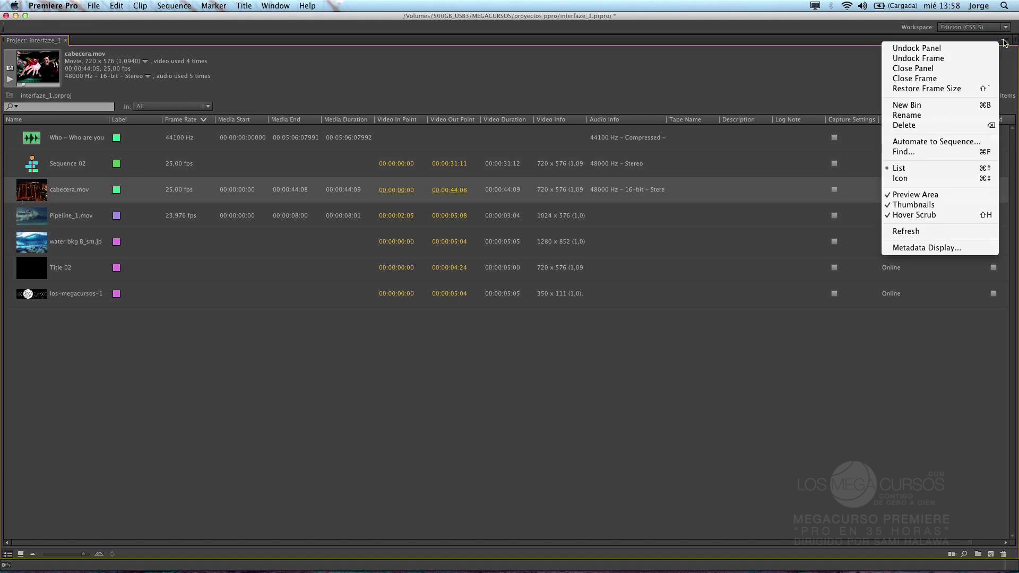
click(930, 216)
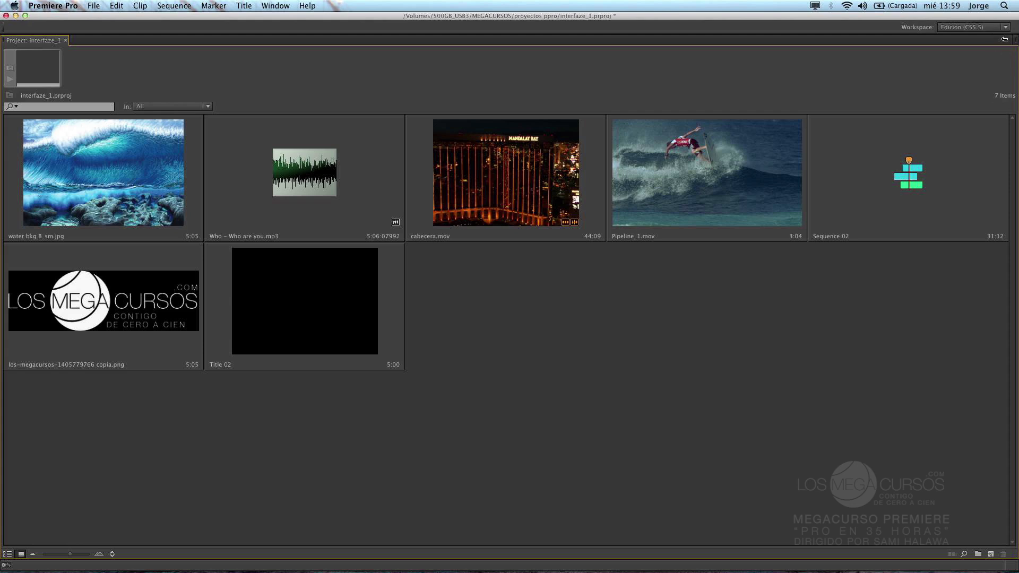
click(1006, 41)
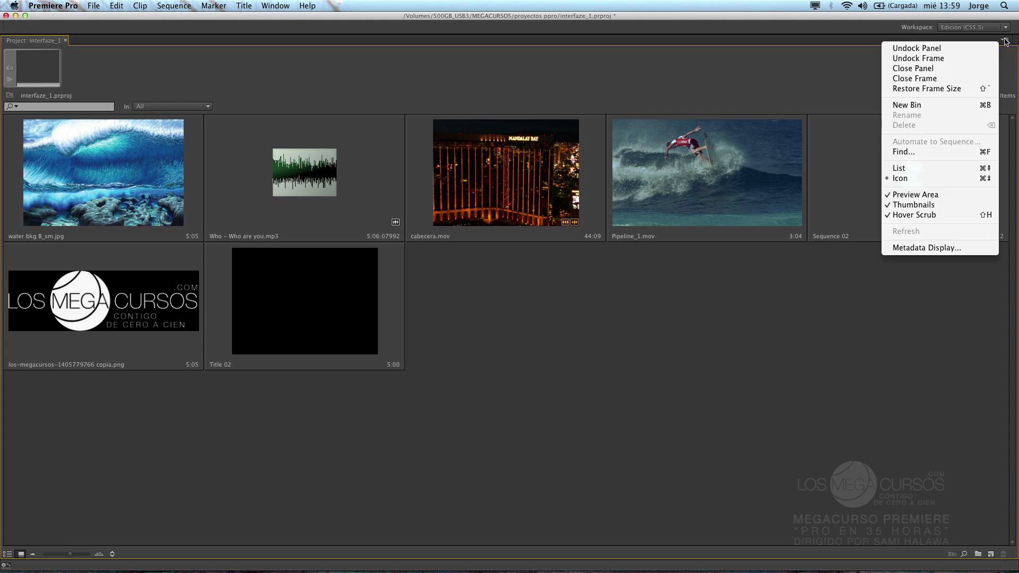
click(916, 215)
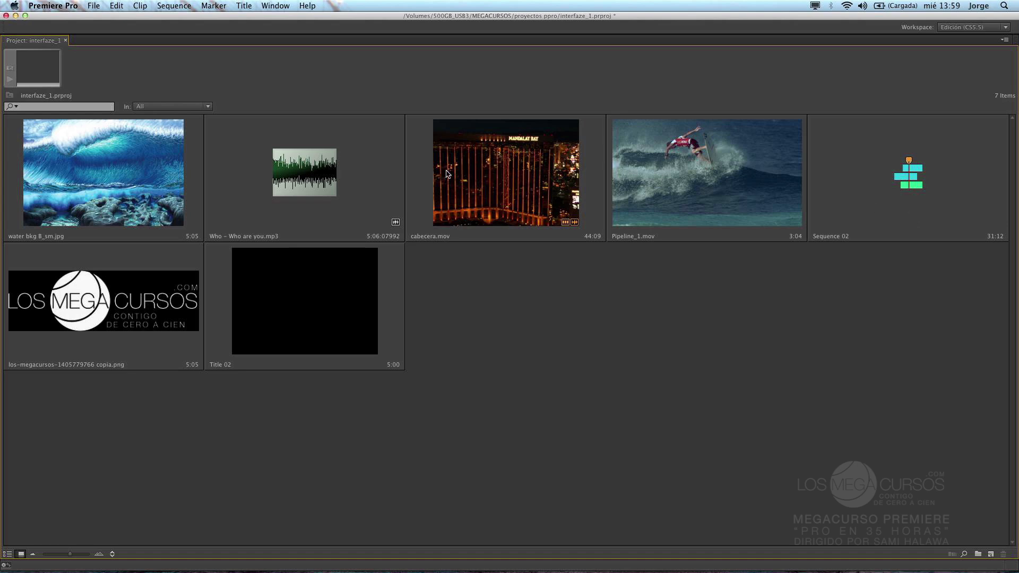
click(470, 194)
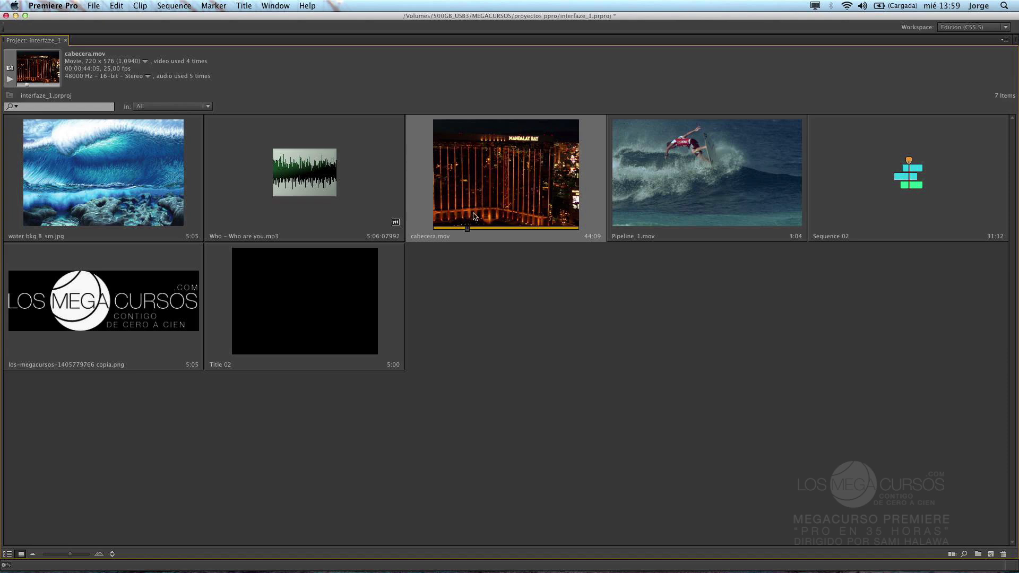
drag(469, 228, 490, 233)
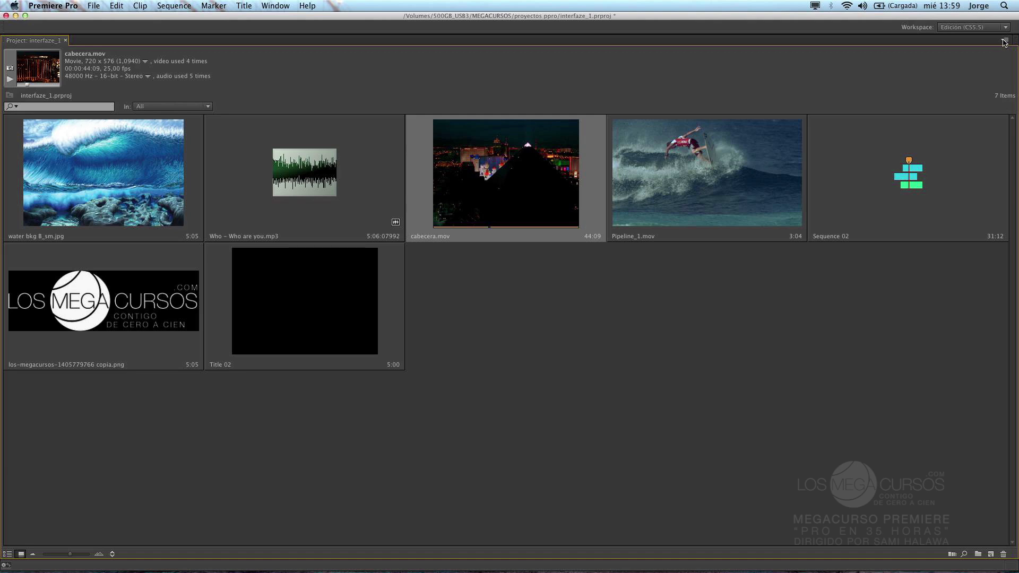
Step: Hide the Project panel's preview area and restore the maximized frame to its docked size with the items in list view
click(1004, 41)
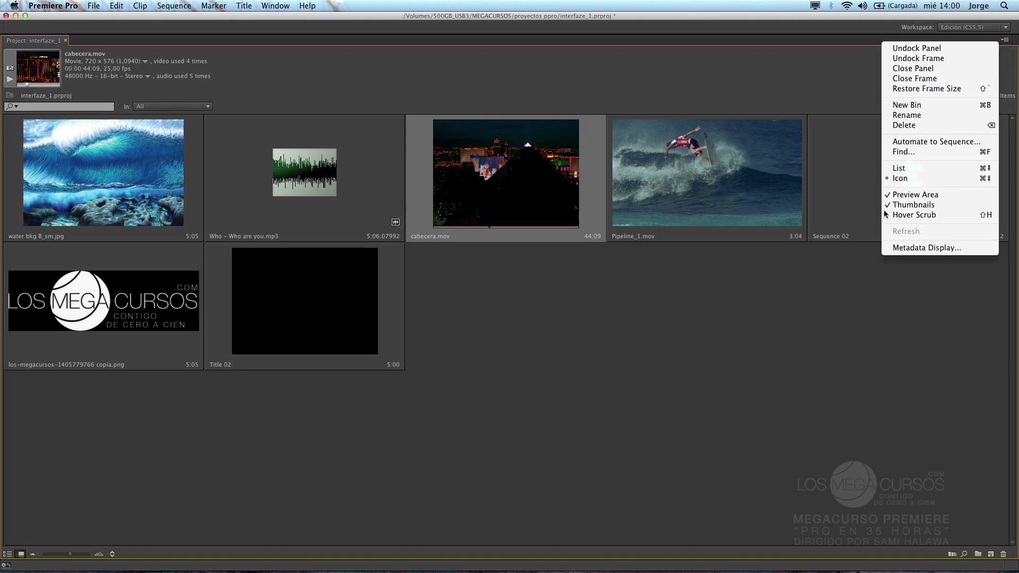
click(909, 198)
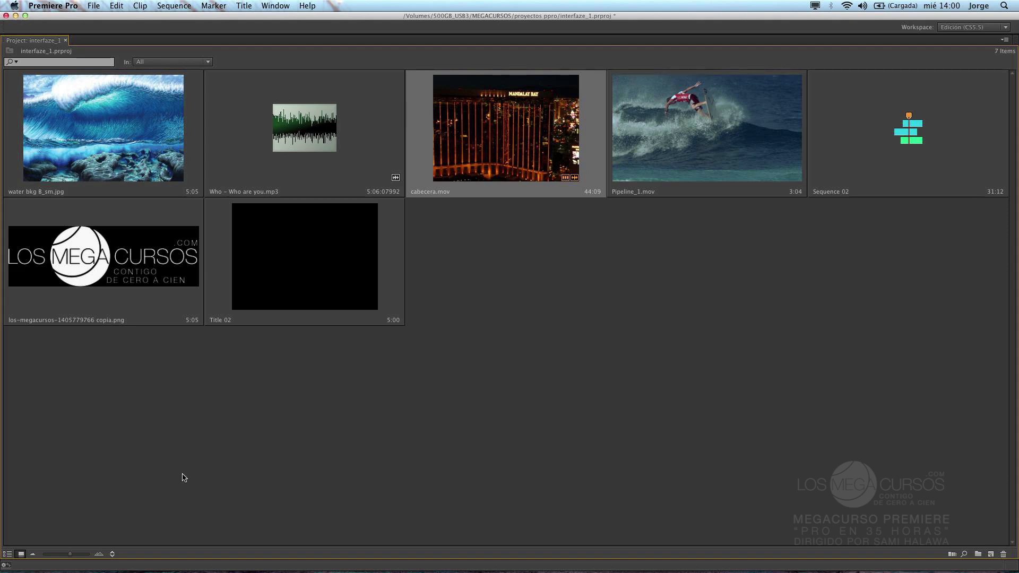
key(super+Page_Up)
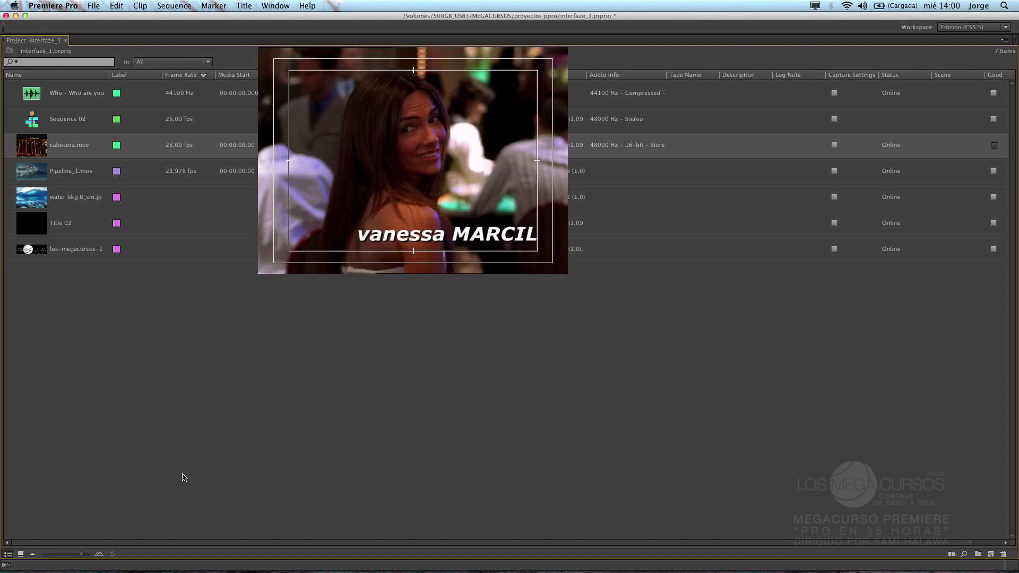
key(grave)
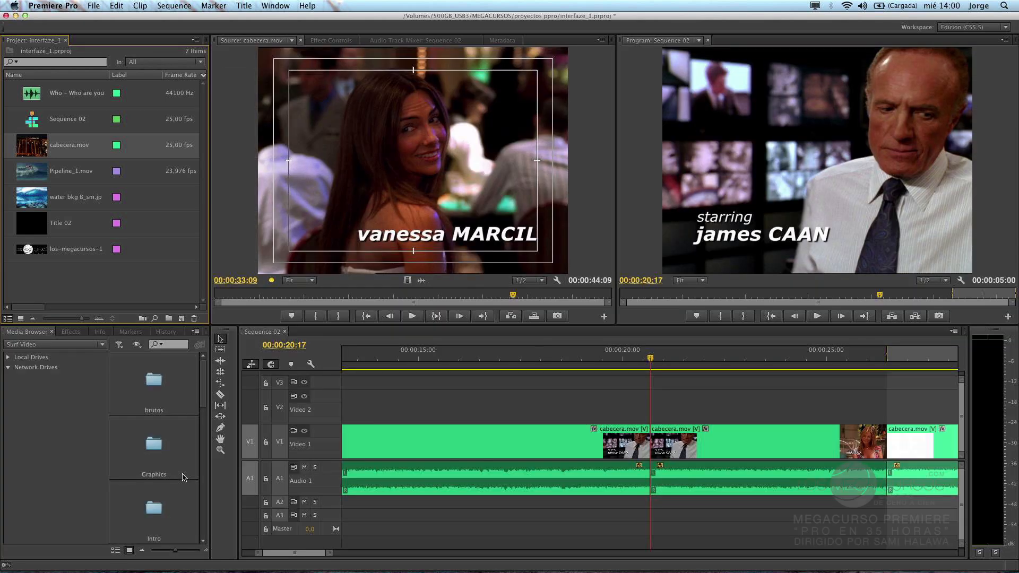